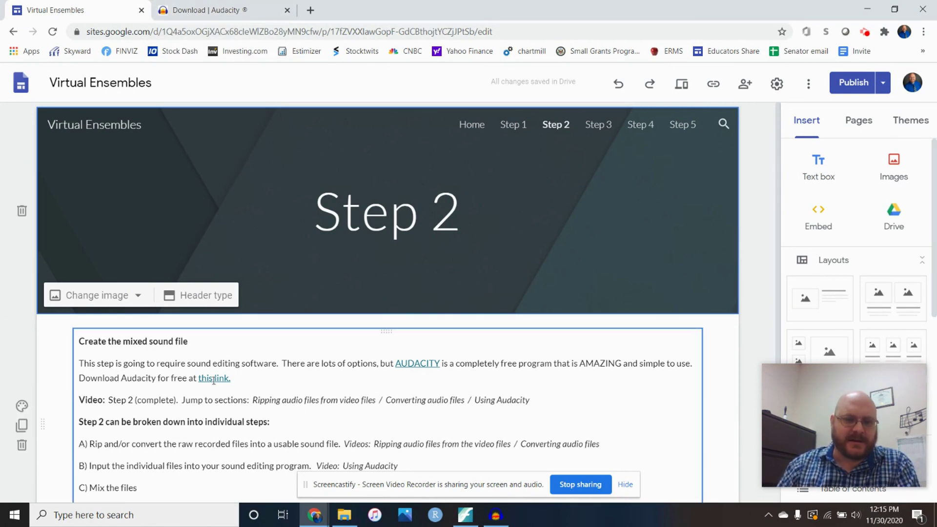
# View the Audacity download page and highlight its web address.
pyautogui.click(258, 10)
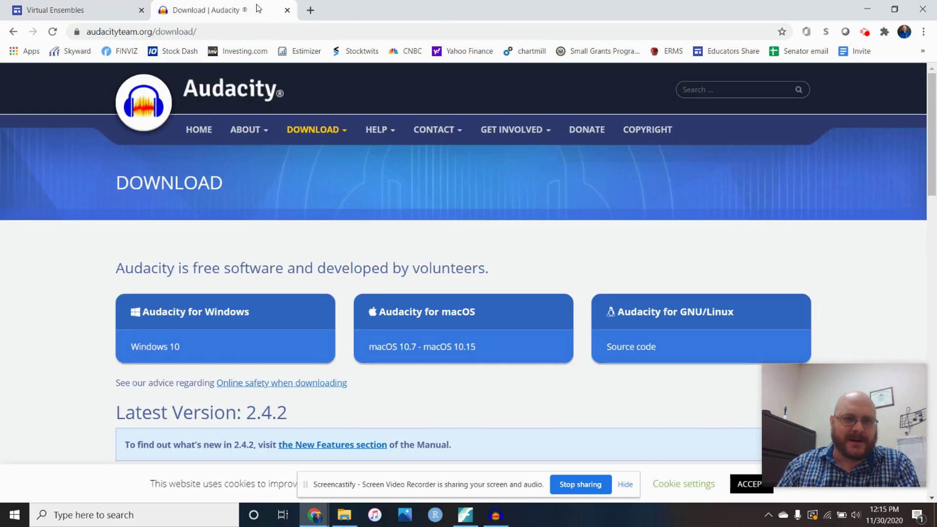
pyautogui.moveTo(180, 32); pyautogui.dragTo(79, 32)
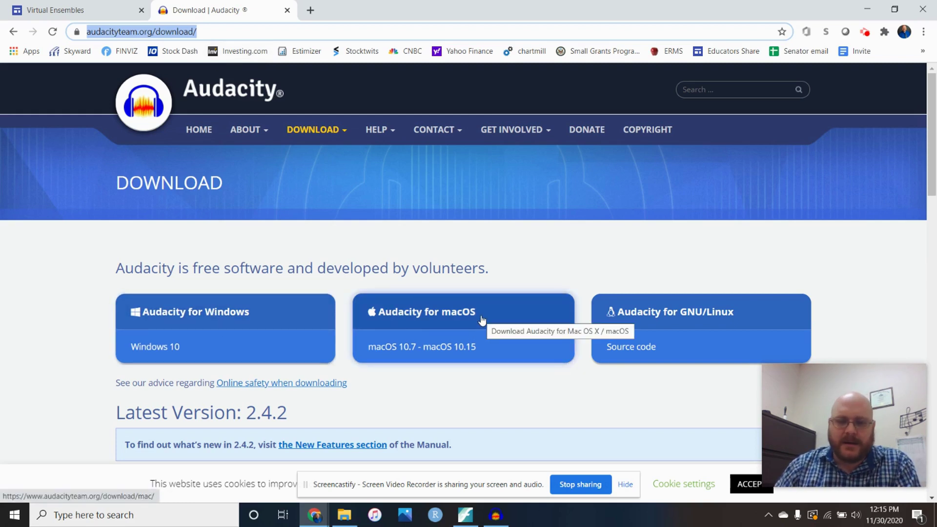
# Switch to Audacity and check the available playback and recording device choices without changing them.
pyautogui.click(496, 515)
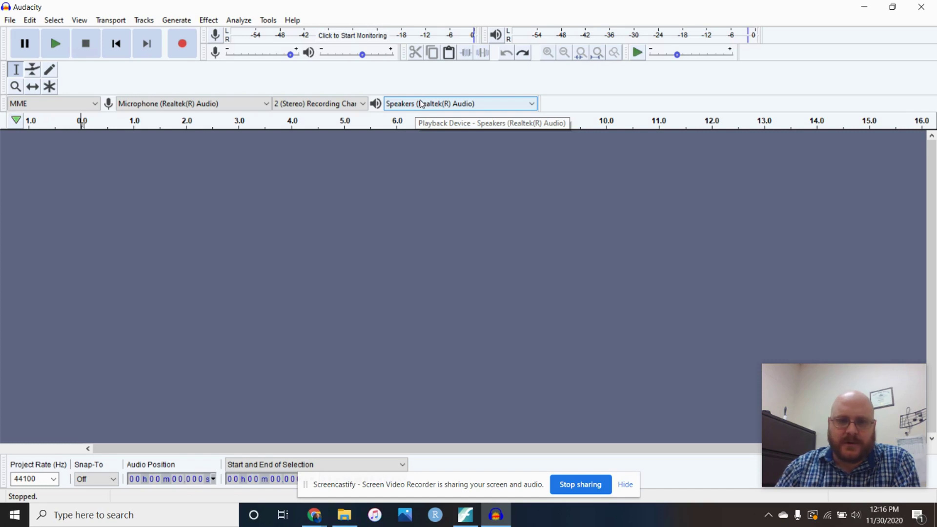
pyautogui.click(531, 107)
pyautogui.click(531, 105)
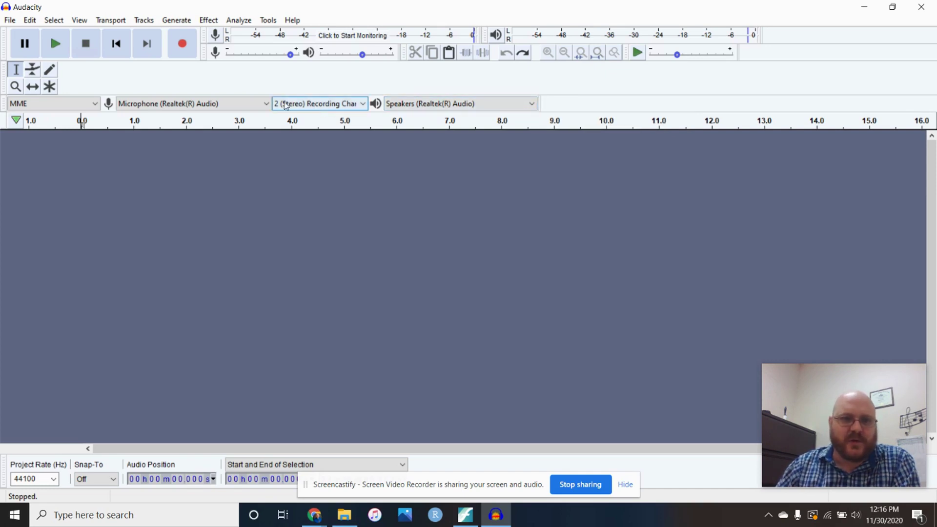
pyautogui.click(267, 105)
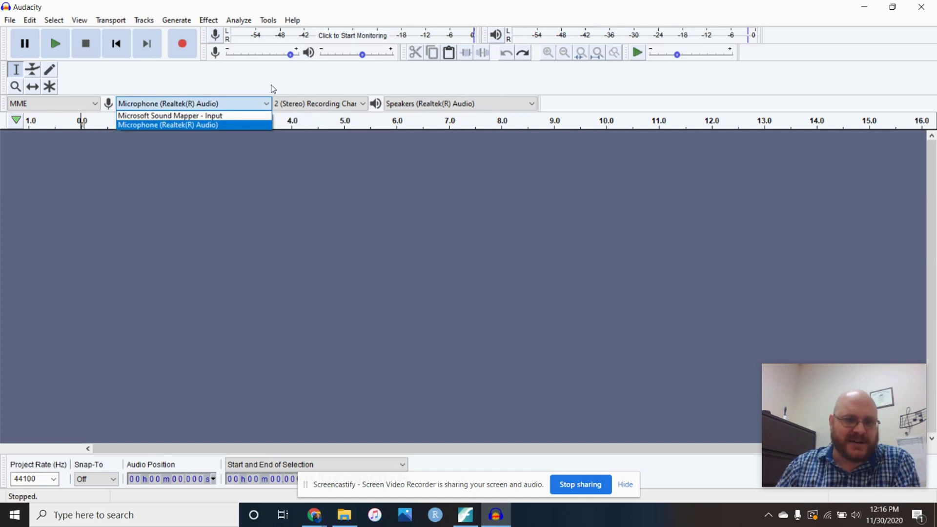
pyautogui.click(273, 89)
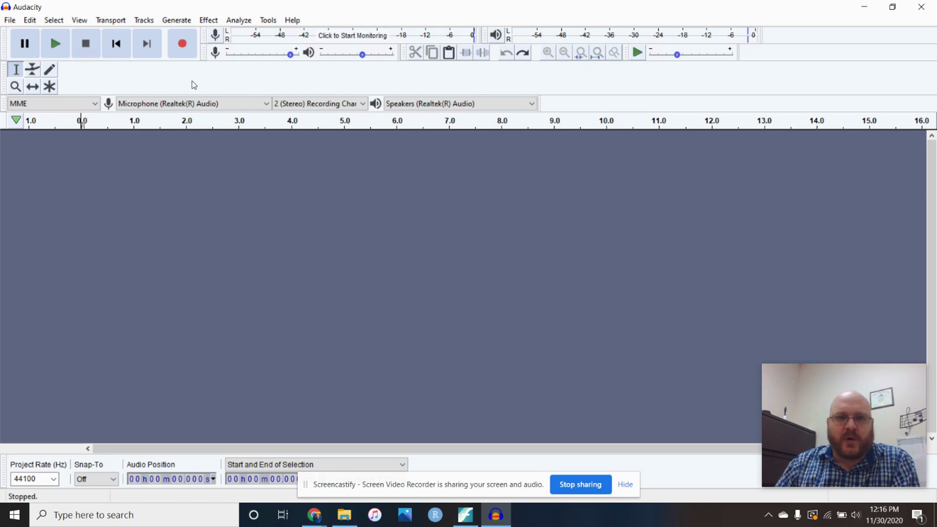
# Record a spoken test clip of about 8 seconds on a new stereo track and play it back.
pyautogui.click(185, 49)
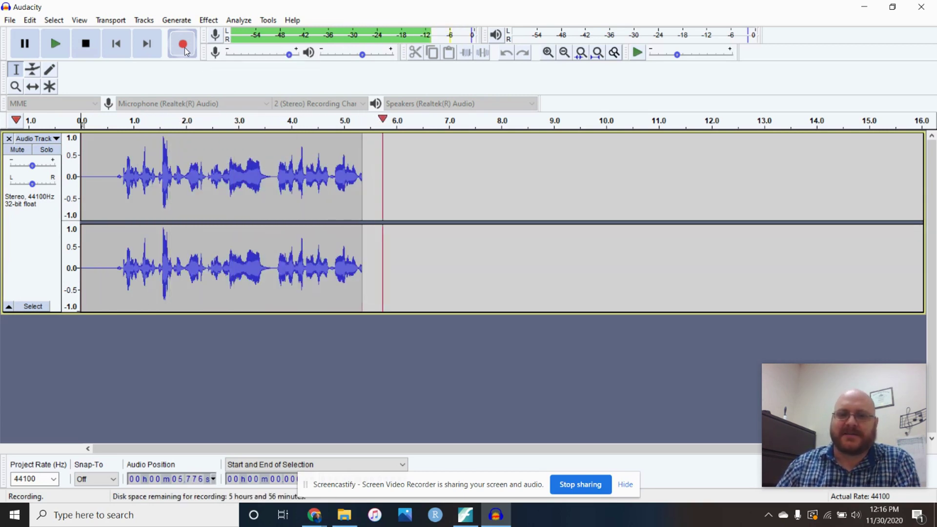
pyautogui.click(86, 45)
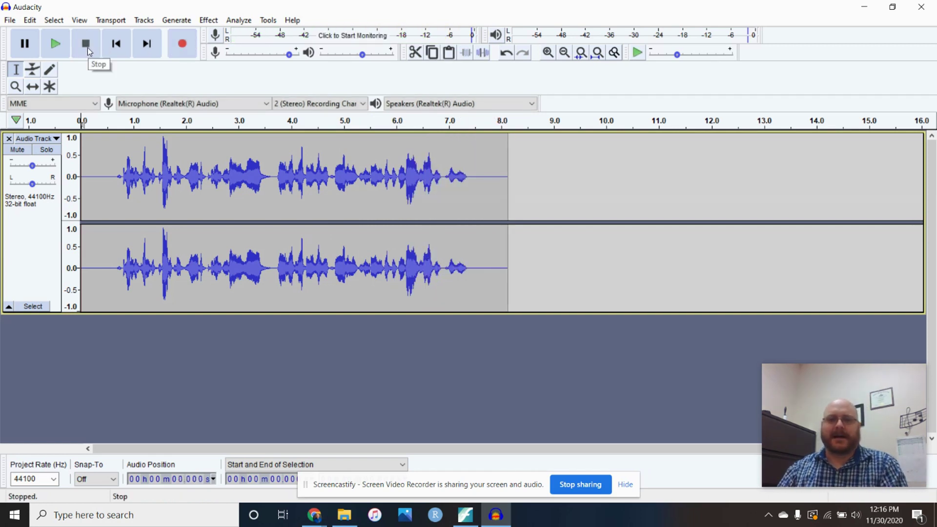
pyautogui.click(62, 52)
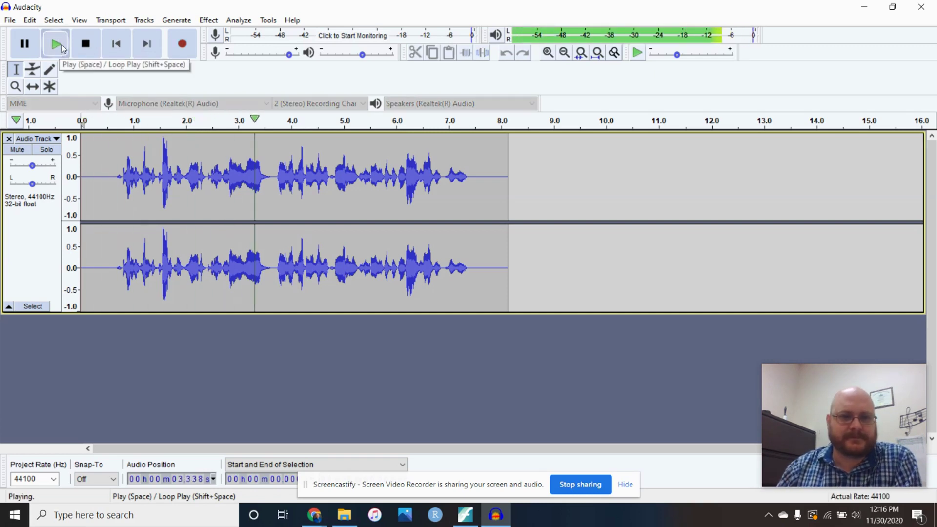
pyautogui.click(90, 48)
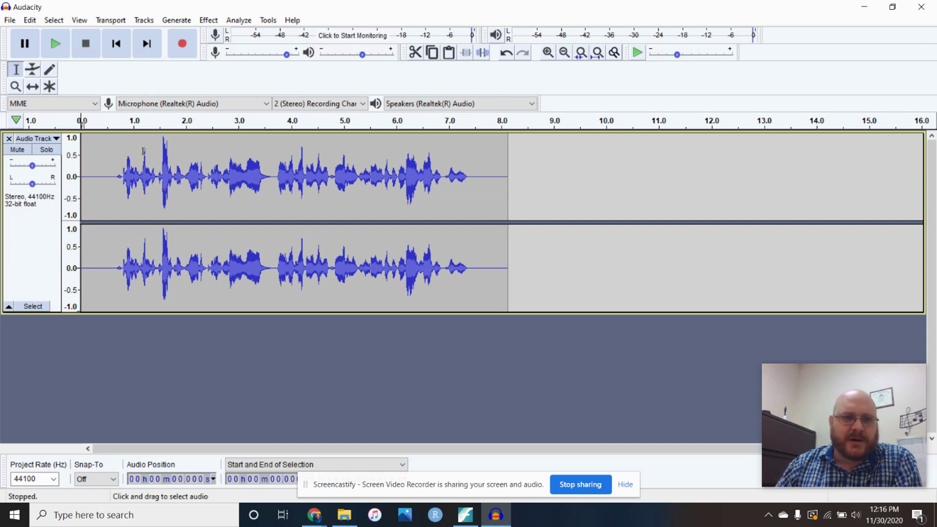
# Trim the recording by deleting the silence before the speech starts and the silence after it ends.
pyautogui.moveTo(115, 177); pyautogui.dragTo(66, 181)
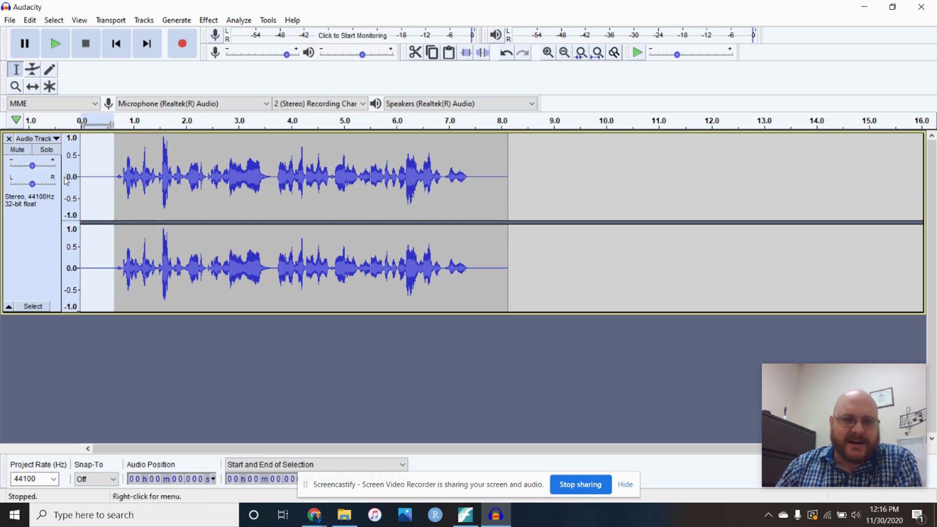
pyautogui.press('Delete')
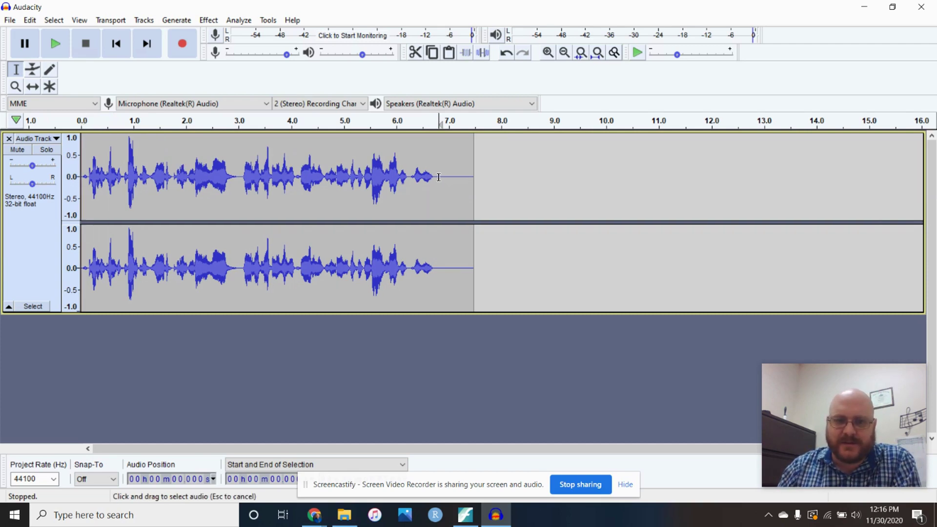
pyautogui.moveTo(438, 177); pyautogui.dragTo(509, 190)
pyautogui.press('Delete')
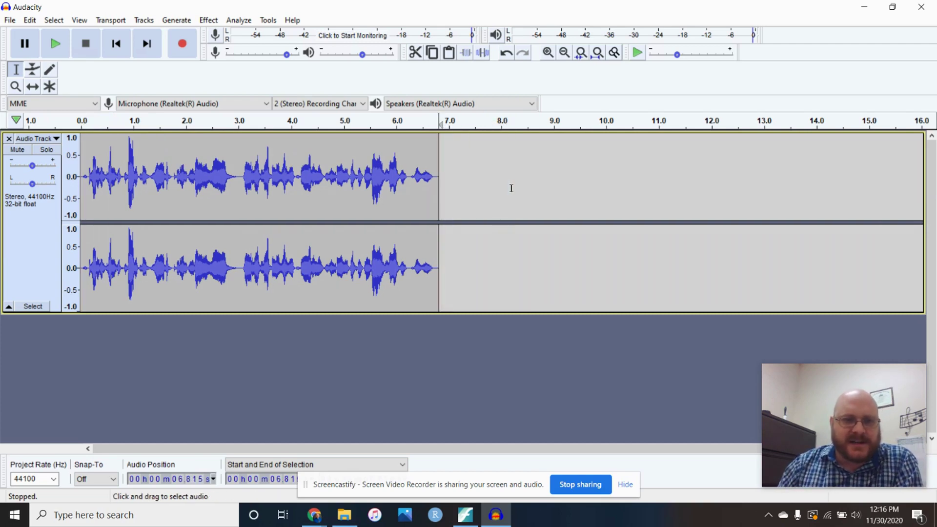
# Insert 5.180 seconds of generated silence at the pause about 3.0 seconds into the recording.
pyautogui.click(239, 178)
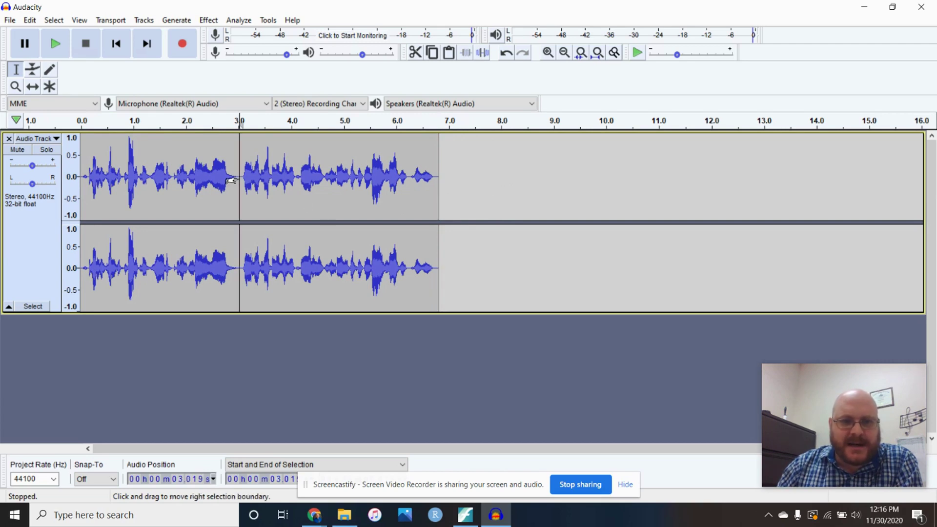
pyautogui.click(178, 22)
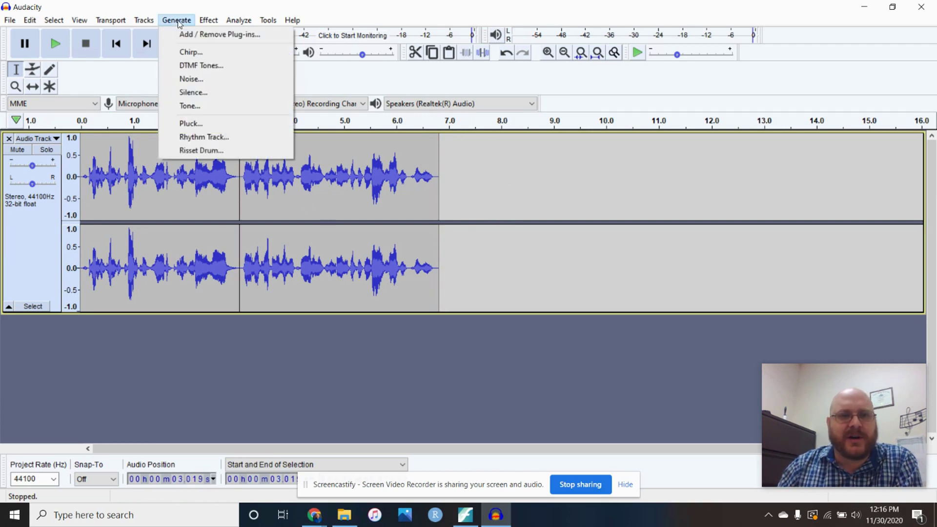
pyautogui.click(193, 92)
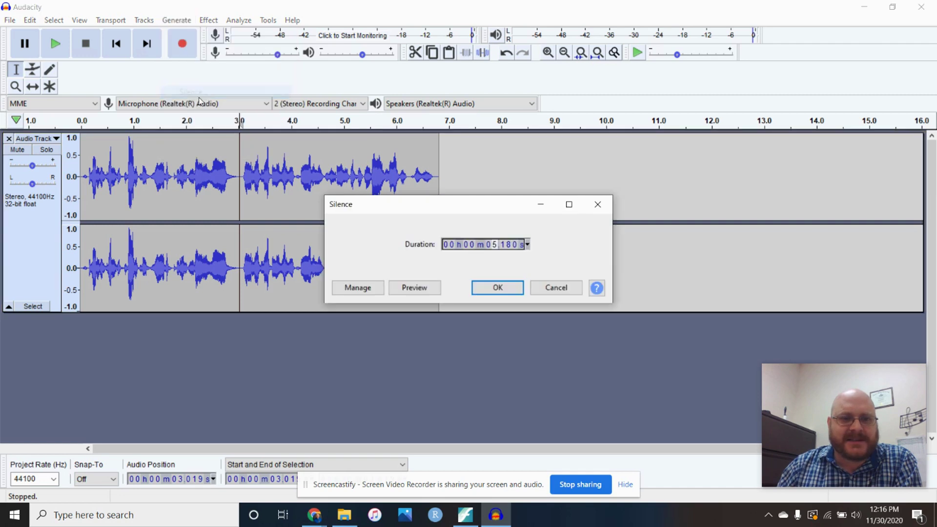
pyautogui.click(501, 287)
pyautogui.click(325, 236)
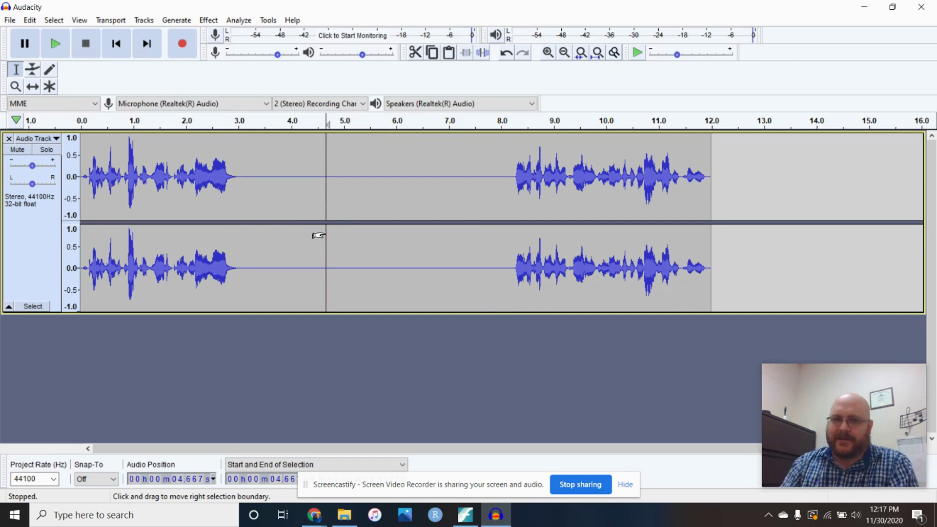
# Play the track from near its start while lowering the track gain to -6.0 dB, and return the gain to its original level.
pyautogui.click(85, 176)
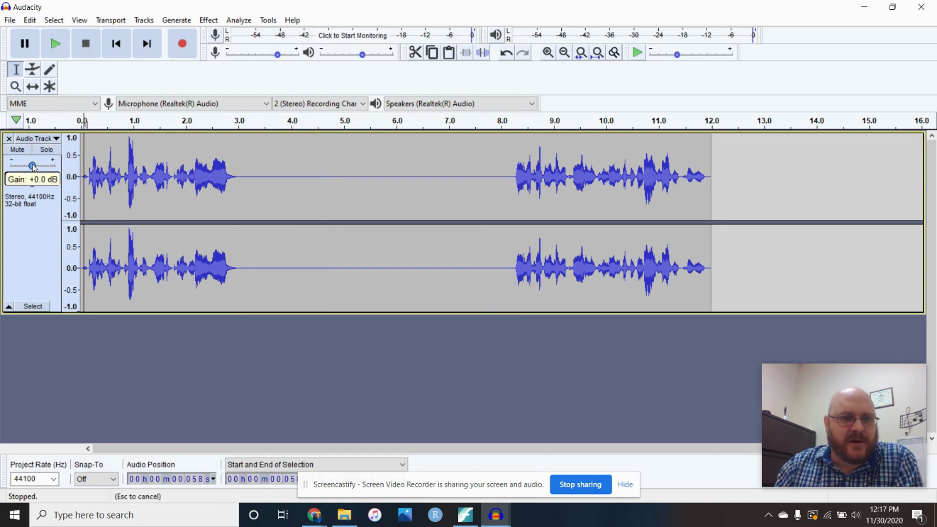
pyautogui.click(55, 44)
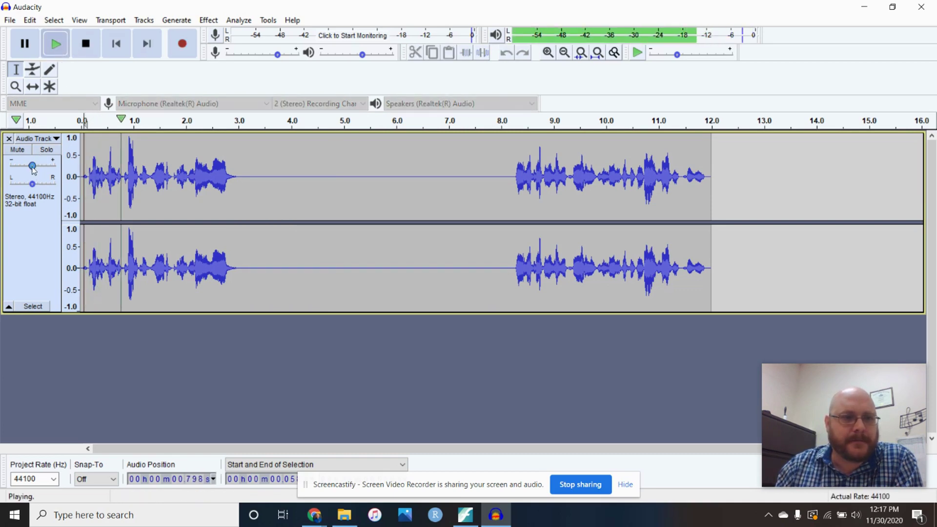
pyautogui.moveTo(32, 166)
pyautogui.mouseDown()
pyautogui.moveTo(45, 167)
pyautogui.moveTo(29, 174)
pyautogui.mouseUp()
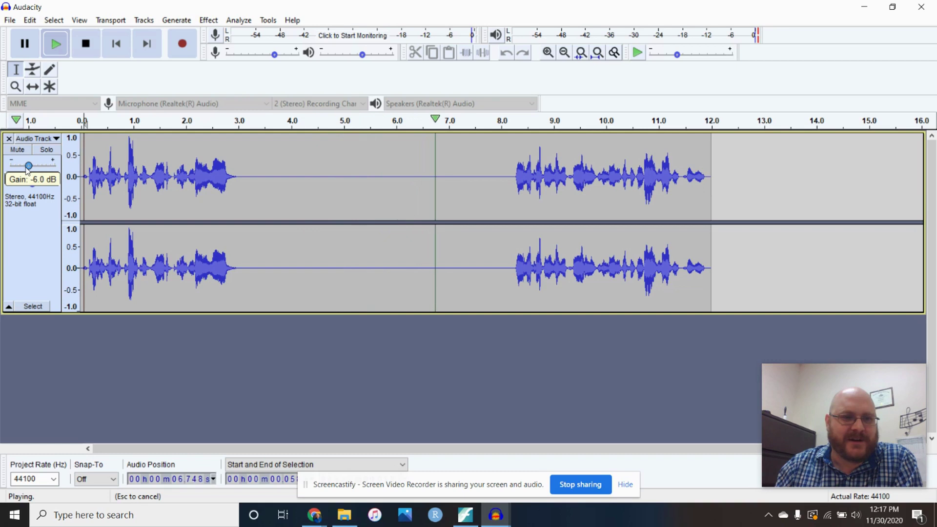
pyautogui.moveTo(28, 173)
pyautogui.mouseDown()
pyautogui.moveTo(10, 169)
pyautogui.moveTo(37, 168)
pyautogui.mouseUp()
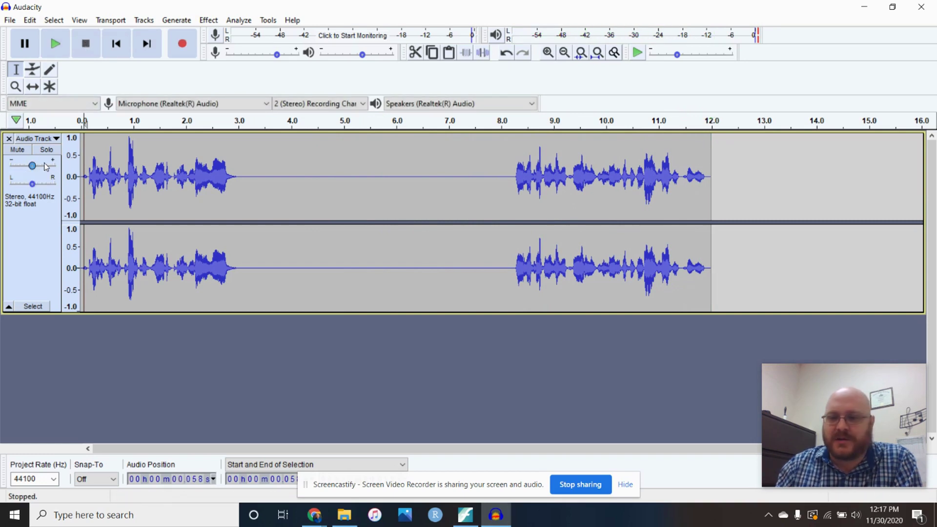
# Delete the silent gap between the two speech sections, from about 3.0 to 8.2 seconds.
pyautogui.moveTo(512, 175); pyautogui.dragTo(242, 210)
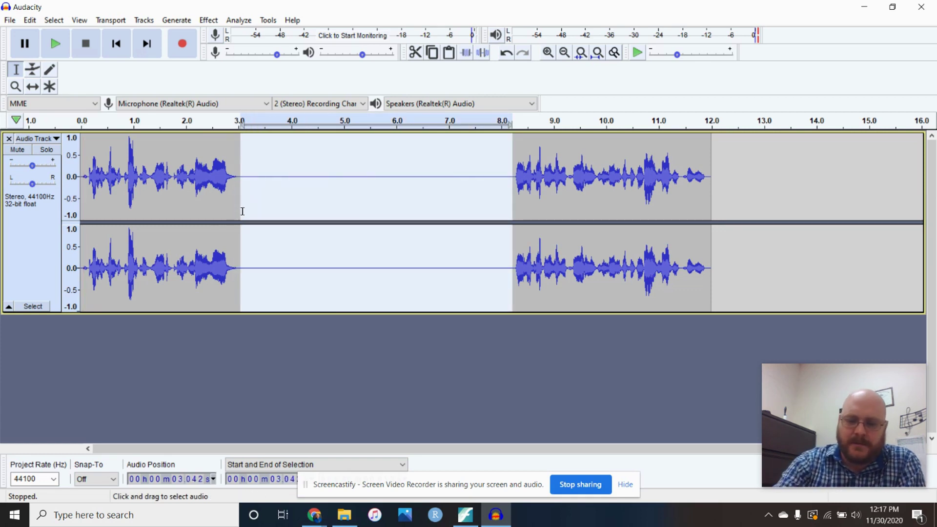
pyautogui.press('Delete')
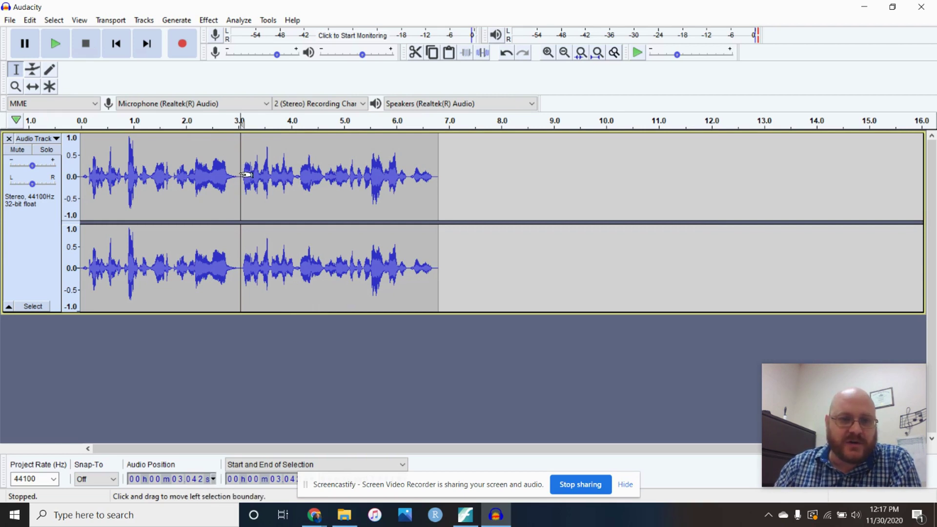
# Select the second speech section from about 2.9 seconds to the end and preview Amplify at 5.4 dB.
pyautogui.moveTo(235, 174); pyautogui.dragTo(436, 218)
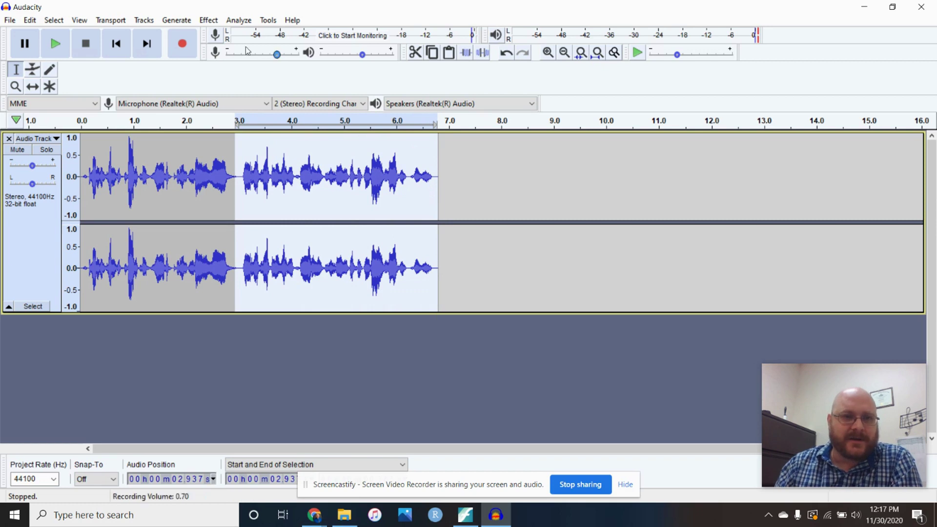
pyautogui.click(211, 22)
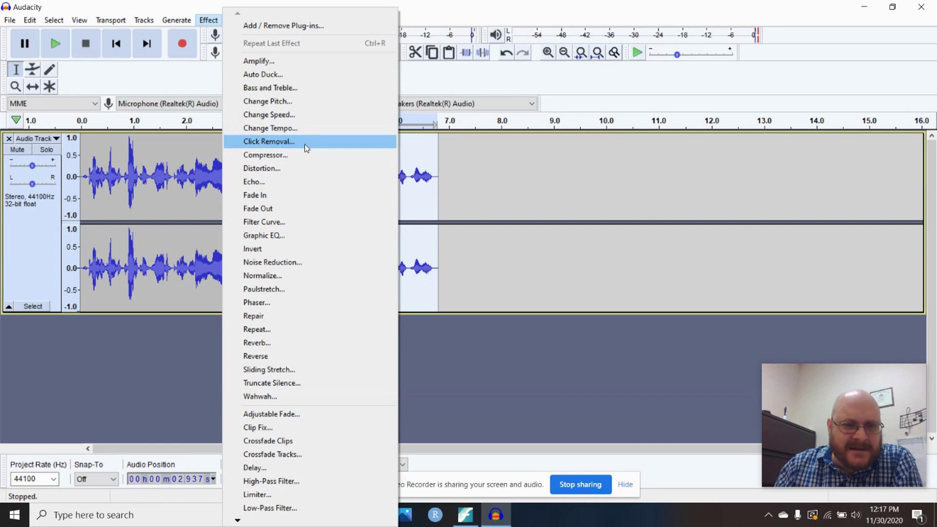
pyautogui.click(261, 61)
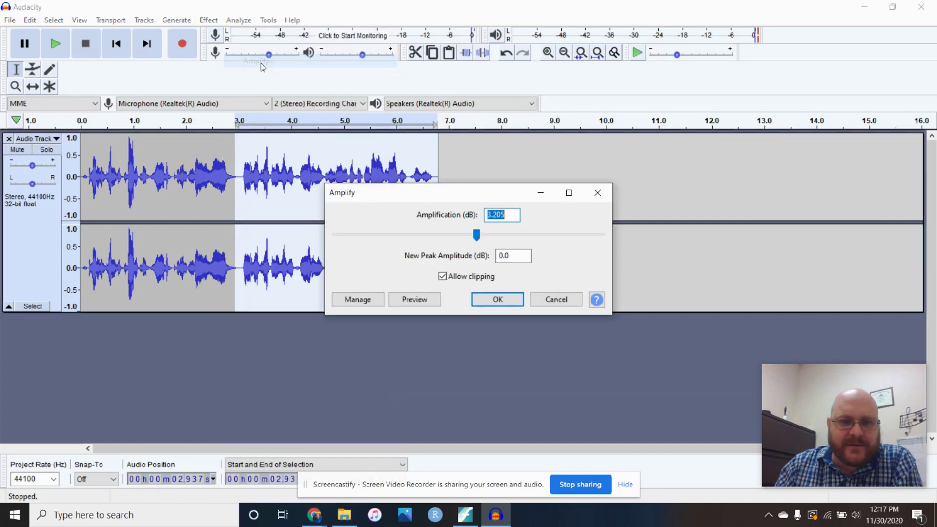
pyautogui.click(480, 237)
pyautogui.moveTo(478, 234); pyautogui.dragTo(485, 237)
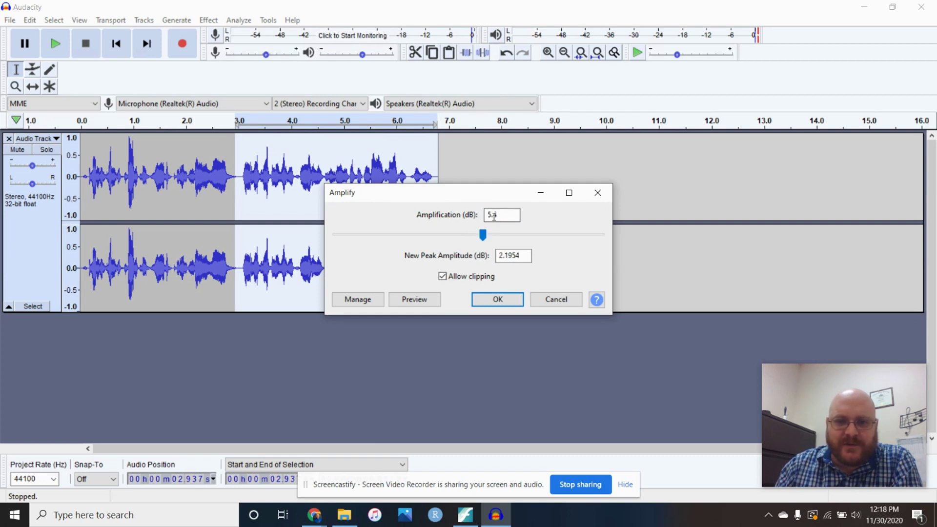
pyautogui.click(419, 300)
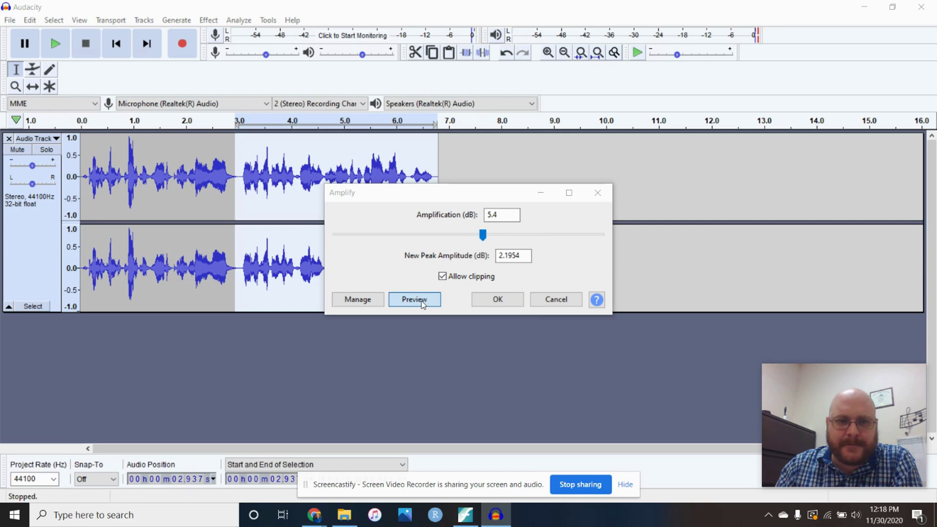
pyautogui.click(490, 293)
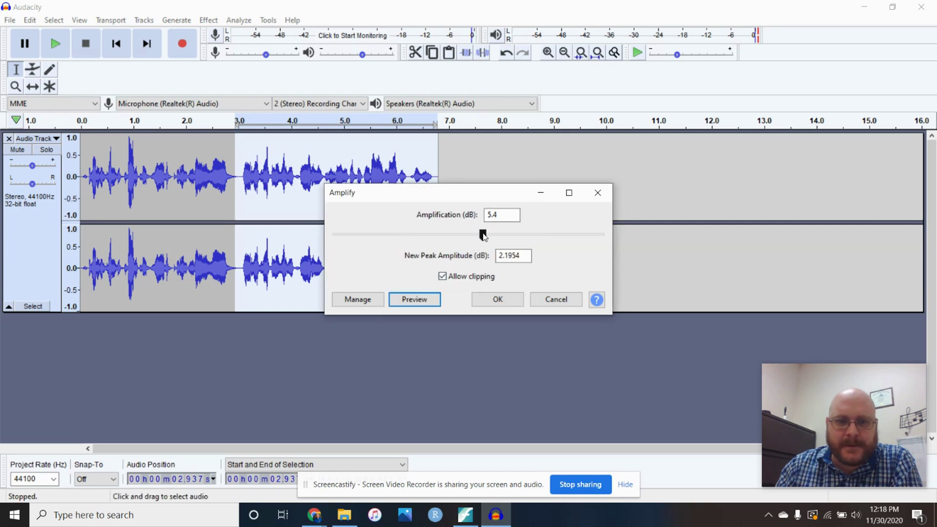
# Raise the amplification to 27.2 dB and preview the effect briefly.
pyautogui.moveTo(483, 235); pyautogui.dragTo(516, 239)
pyautogui.click(415, 299)
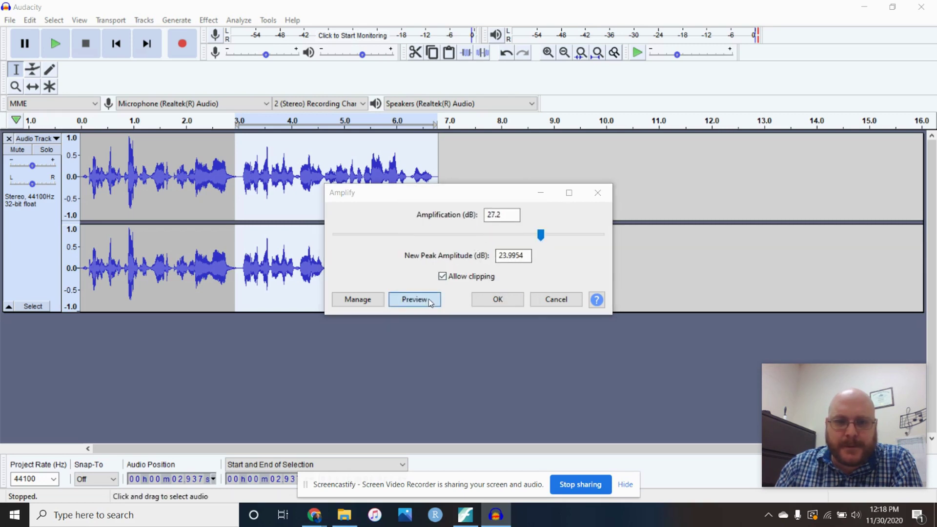
pyautogui.click(493, 293)
# Lower the amplification to -14.1 dB, preview it, and apply it to the selected speech section.
pyautogui.moveTo(537, 236); pyautogui.dragTo(430, 241)
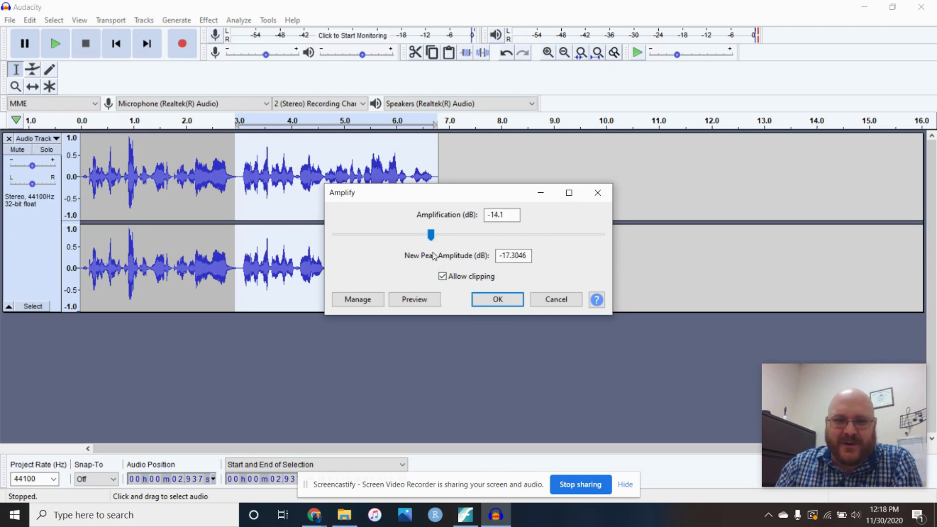
pyautogui.click(429, 299)
pyautogui.click(489, 294)
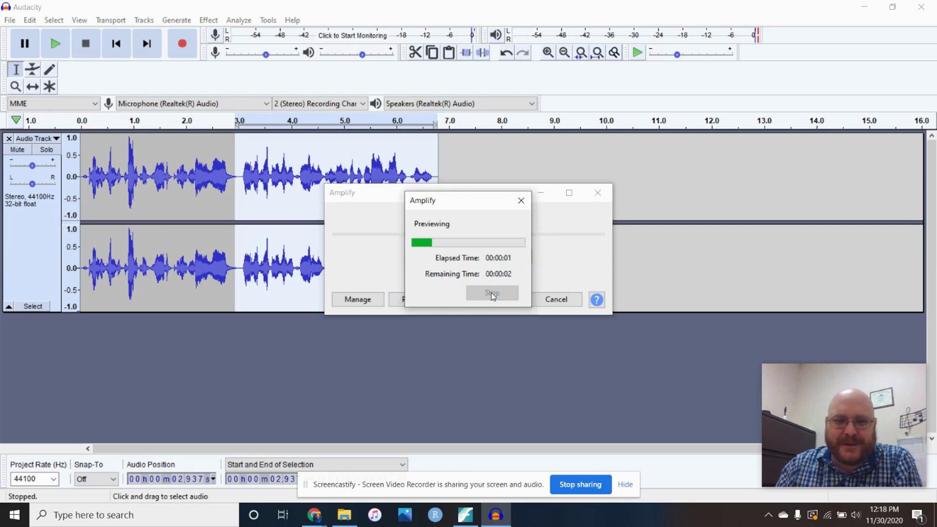
pyautogui.click(495, 299)
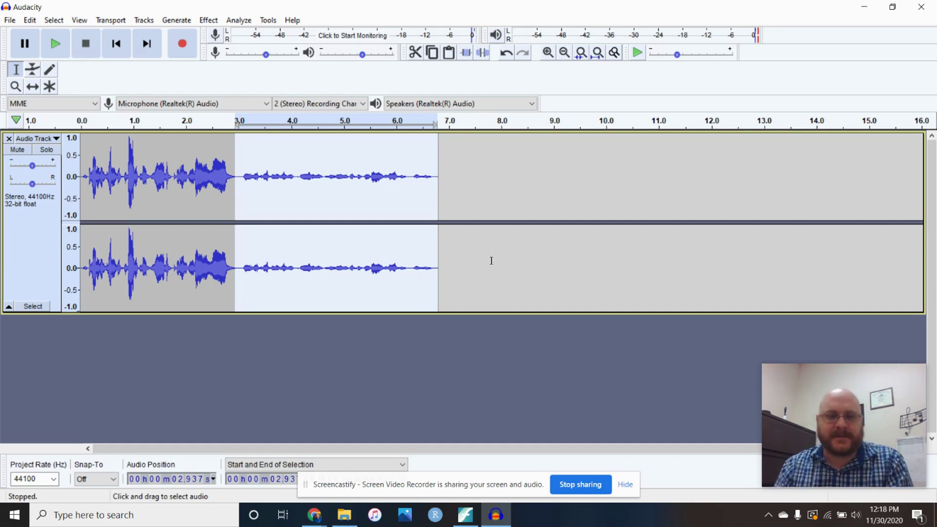
# Reselect the quietened second section of the recording and undo the amplification.
pyautogui.moveTo(461, 205); pyautogui.dragTo(240, 204)
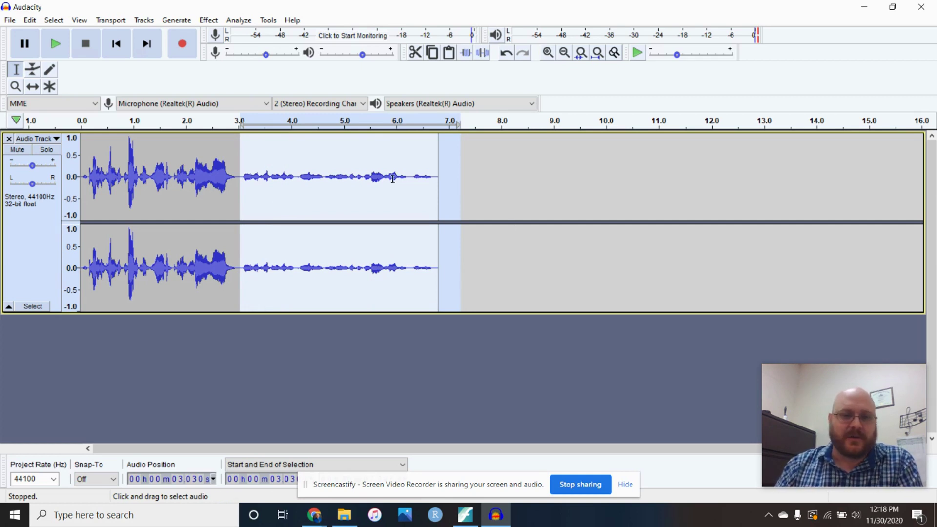
pyautogui.hotkey('ctrl', 'z')
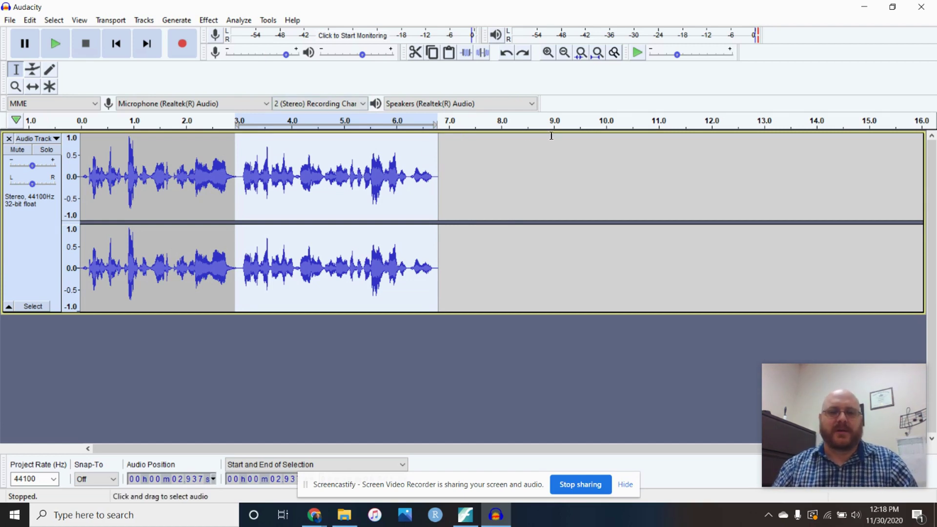
# Select the entire recording and preview Change Pitch with an increase of 49.284 percent.
pyautogui.click(514, 174)
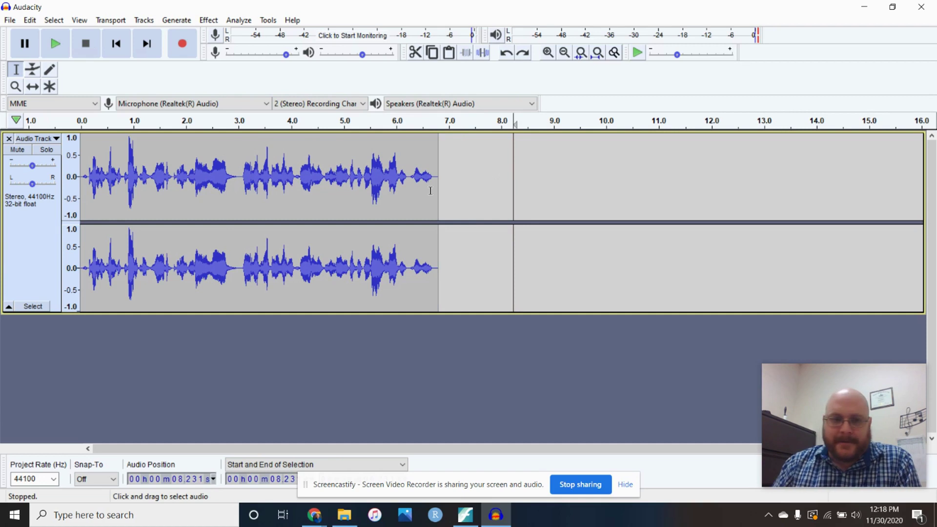
pyautogui.click(81, 176)
pyautogui.moveTo(81, 177); pyautogui.dragTo(484, 183)
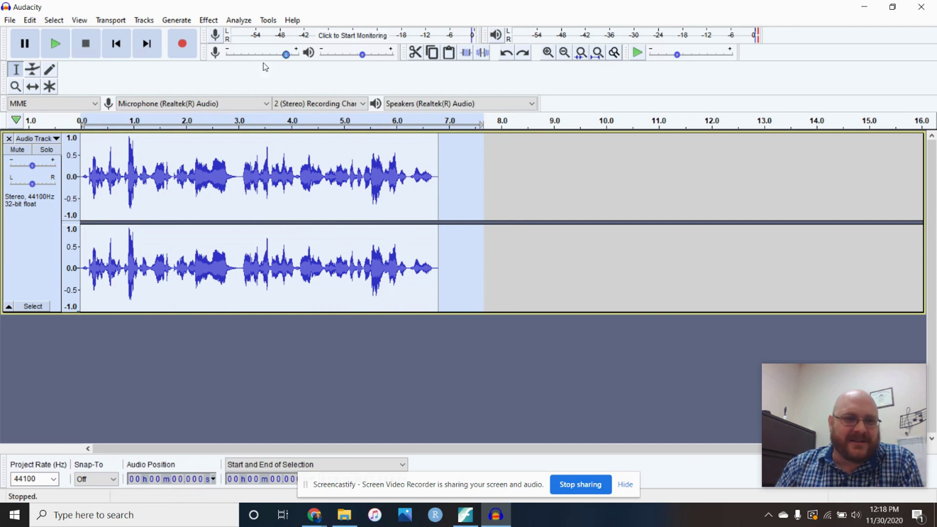
pyautogui.click(40, 264)
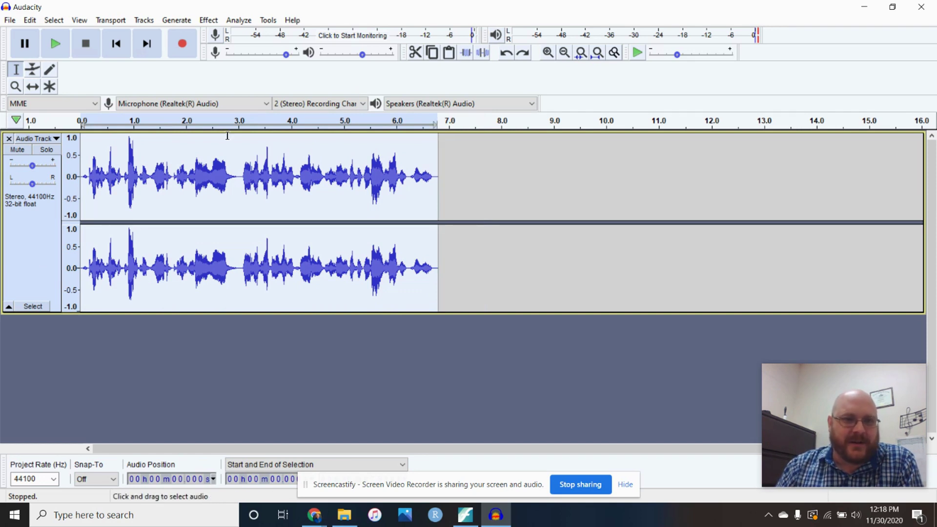
pyautogui.click(208, 20)
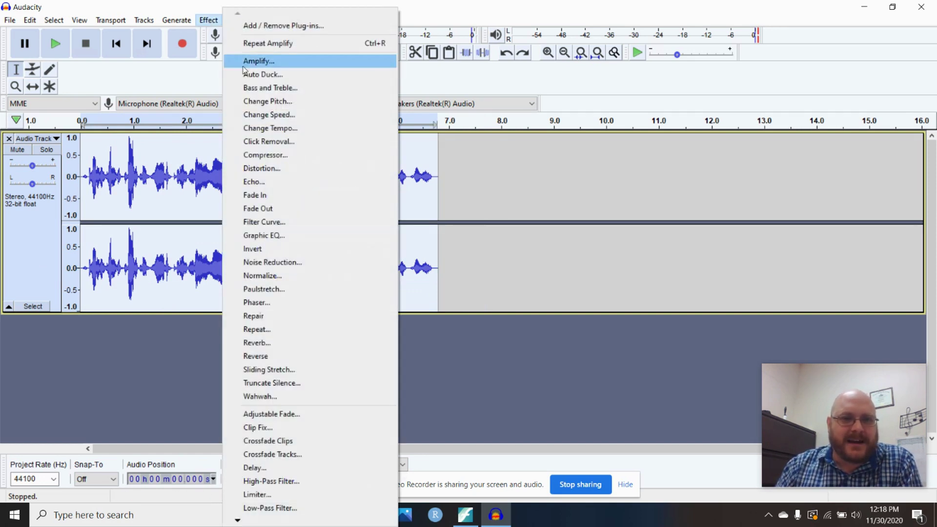
pyautogui.click(270, 103)
pyautogui.moveTo(456, 307); pyautogui.dragTo(493, 308)
pyautogui.click(420, 352)
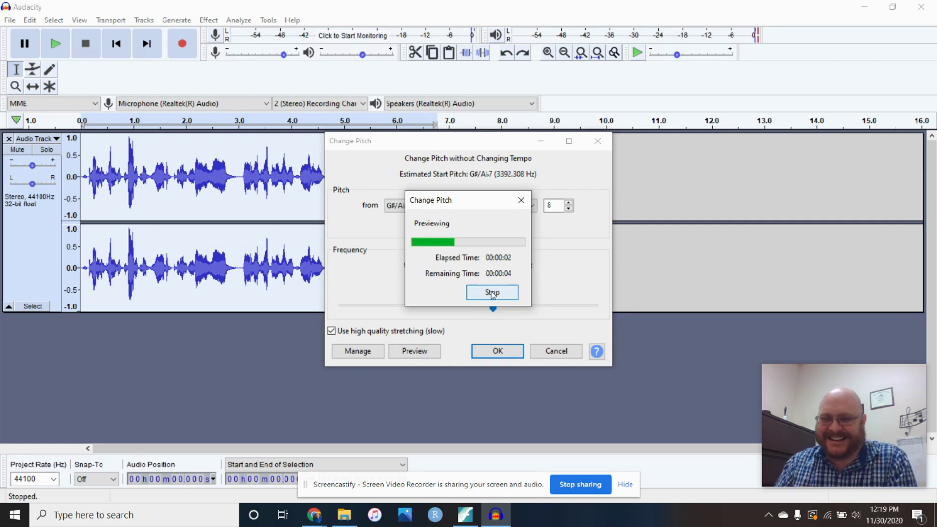
pyautogui.click(490, 292)
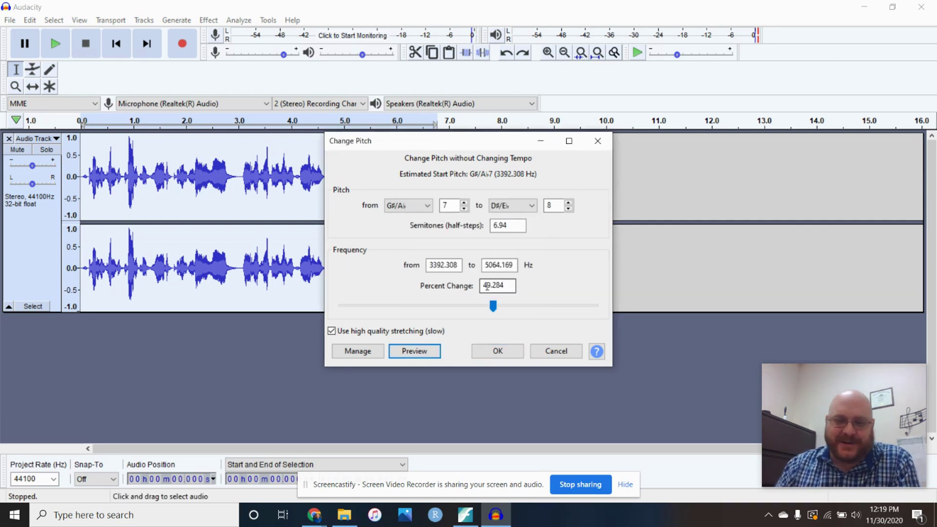
# Lower the pitch change to -67 percent and preview the effect briefly.
pyautogui.moveTo(493, 306); pyautogui.dragTo(383, 306)
pyautogui.click(413, 352)
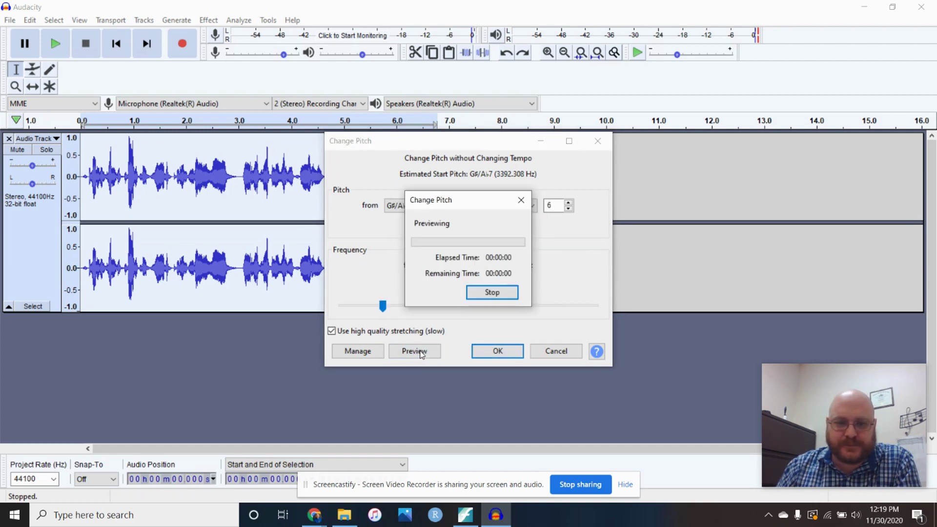
pyautogui.click(491, 292)
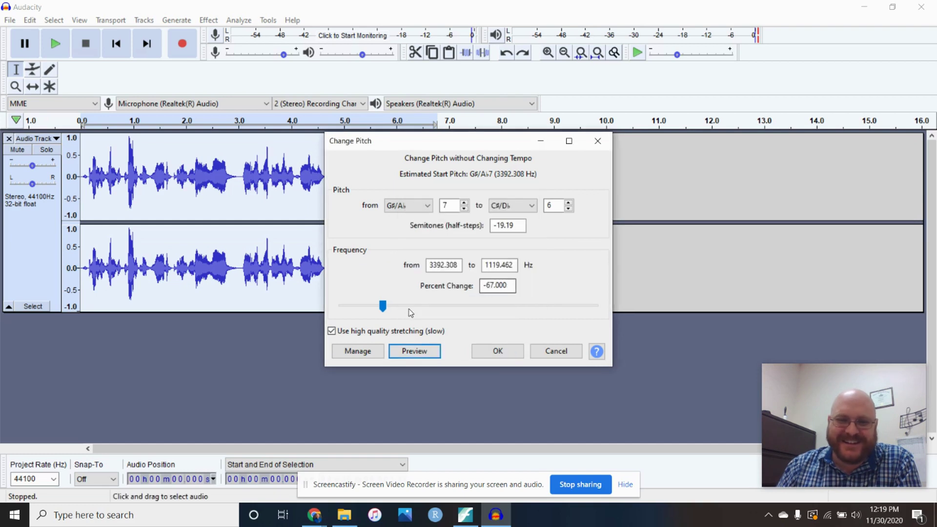
# Set the pitch change to -4 percent, preview it, and cancel the effect.
pyautogui.moveTo(383, 306); pyautogui.dragTo(463, 312)
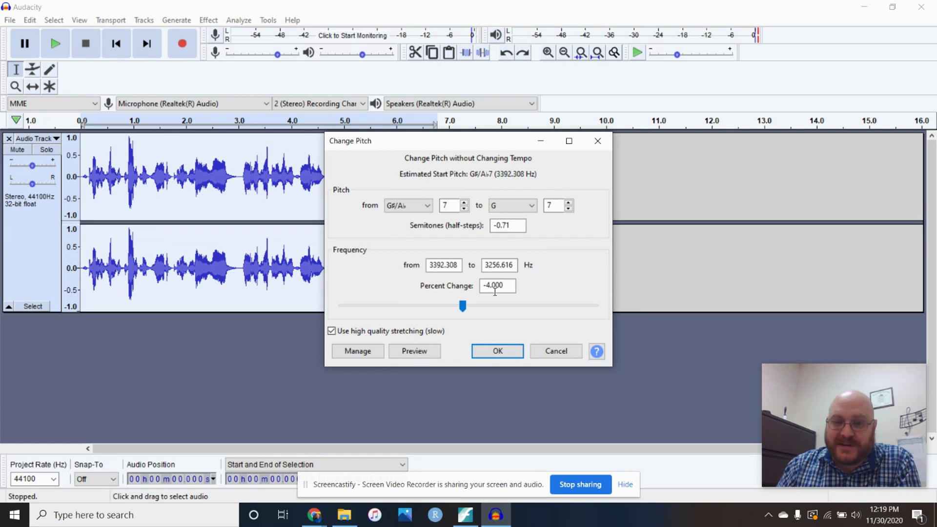
pyautogui.click(421, 352)
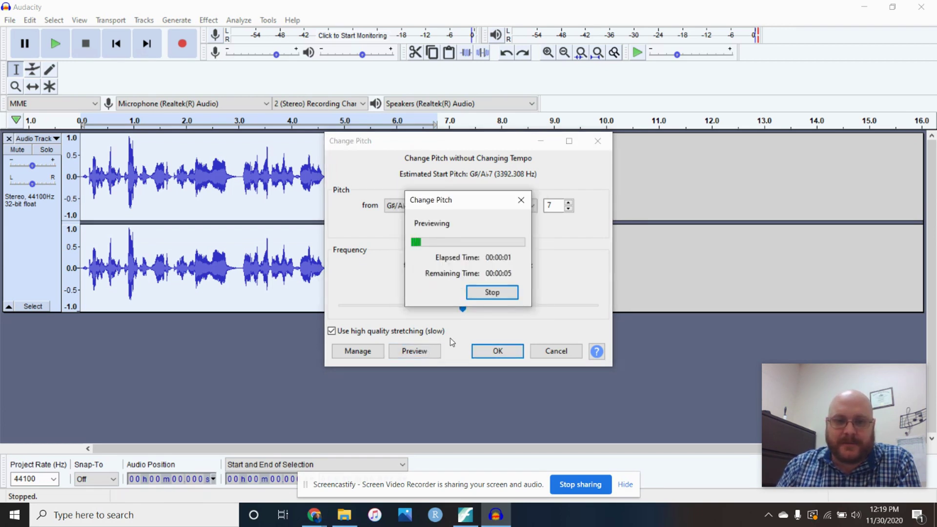
pyautogui.click(489, 290)
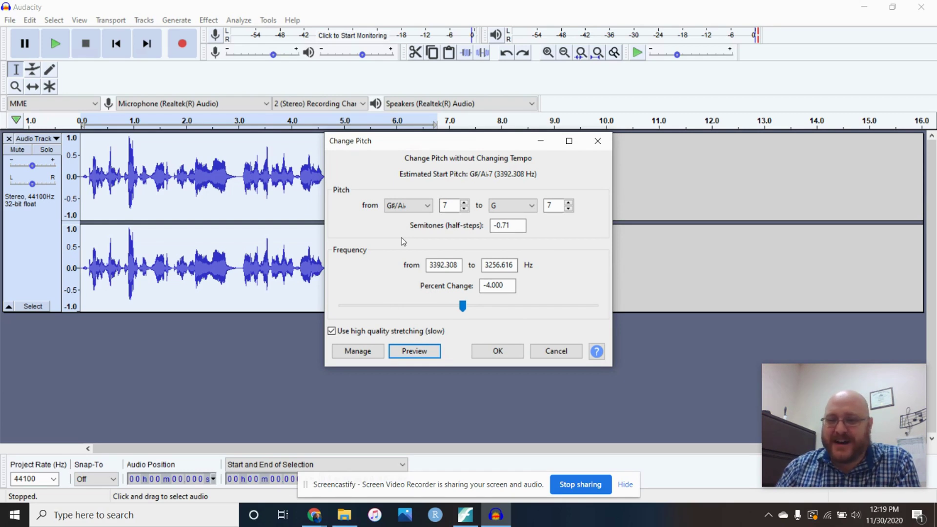
pyautogui.click(491, 286)
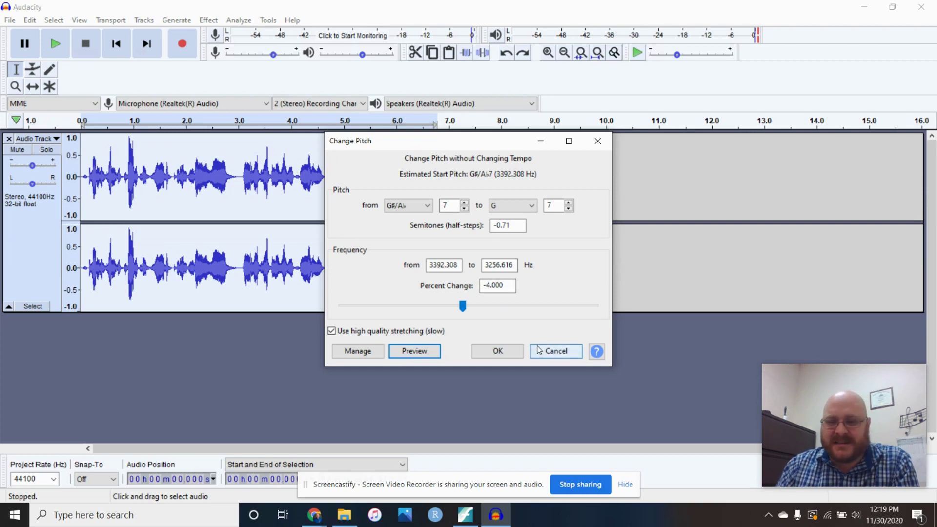
pyautogui.click(554, 352)
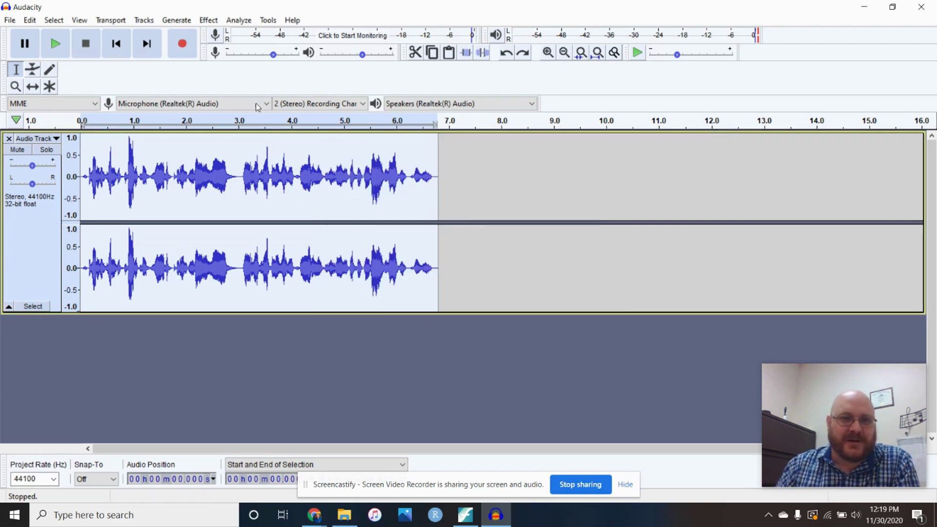
# Preview and apply Change Speed with a 1.461 multiplier to the entire recording, and undo the speed change.
pyautogui.click(219, 18)
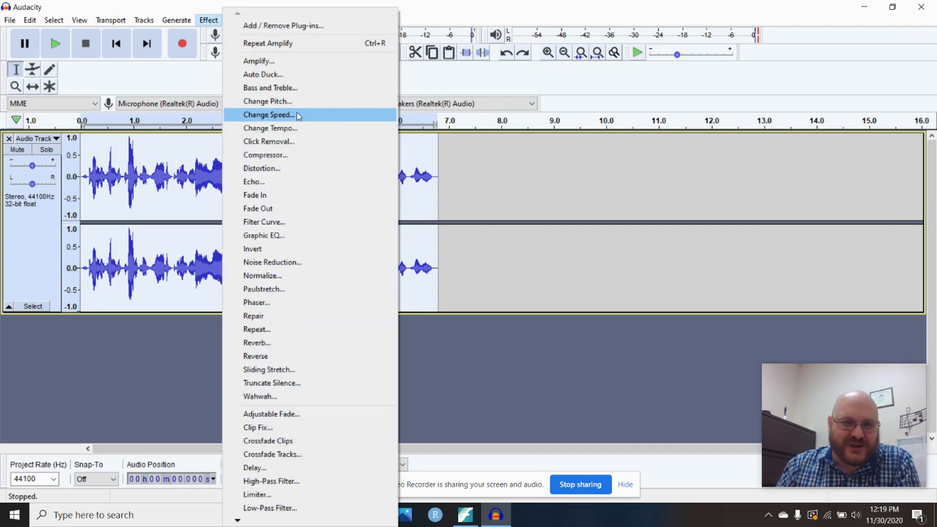
pyautogui.click(269, 115)
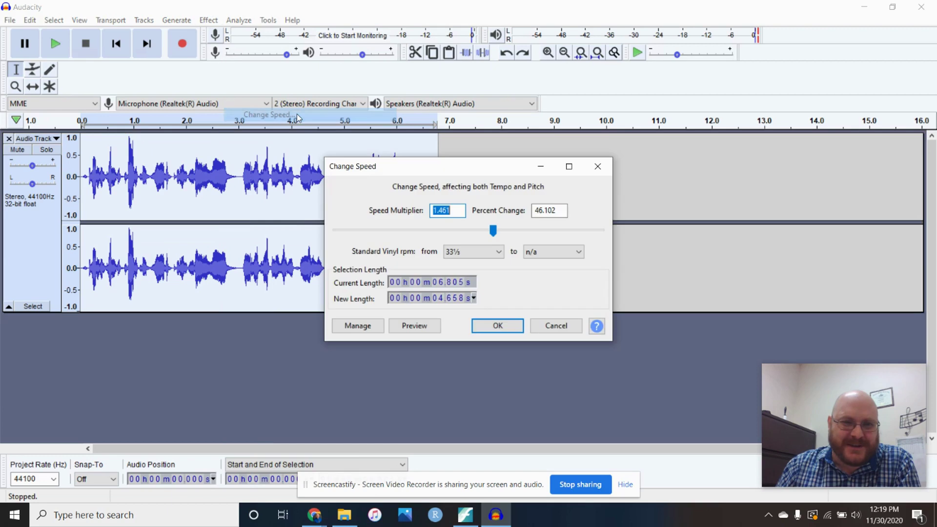
pyautogui.click(426, 327)
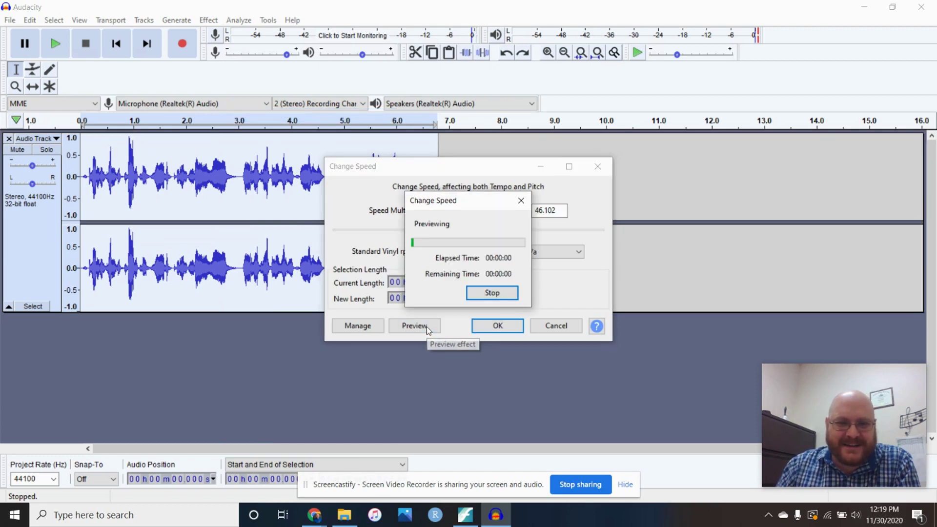
pyautogui.click(484, 294)
pyautogui.click(486, 323)
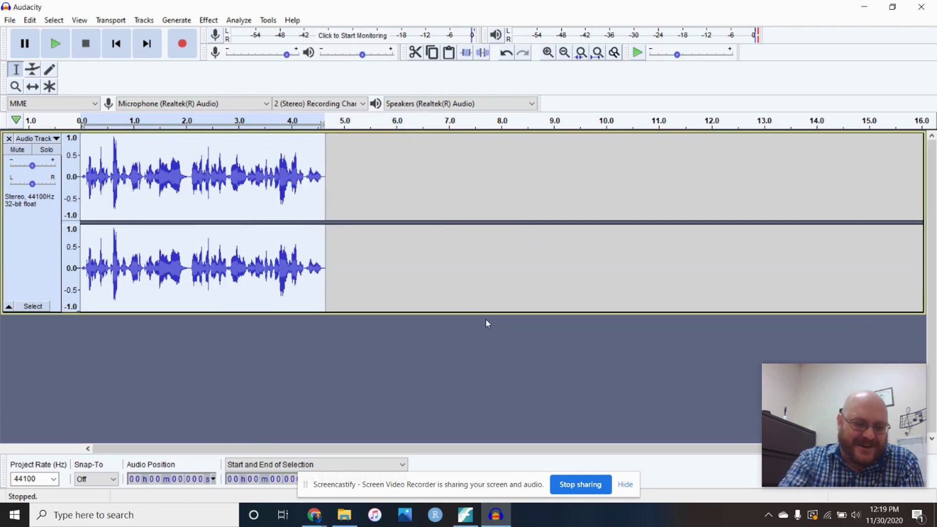
pyautogui.hotkey('ctrl', 'z')
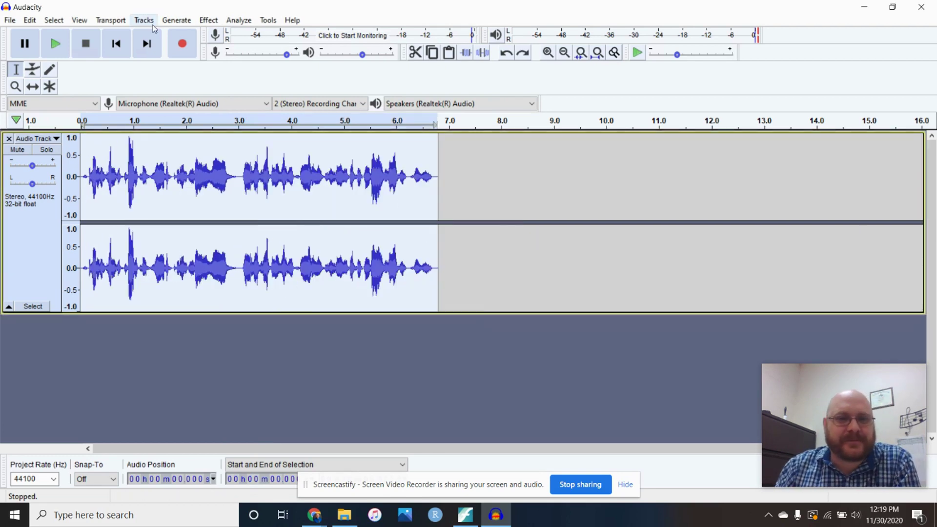
# Select the entire recording, preview Reverb, set its dry gain to -4 dB, and apply the effect.
pyautogui.moveTo(370, 182); pyautogui.dragTo(438, 198)
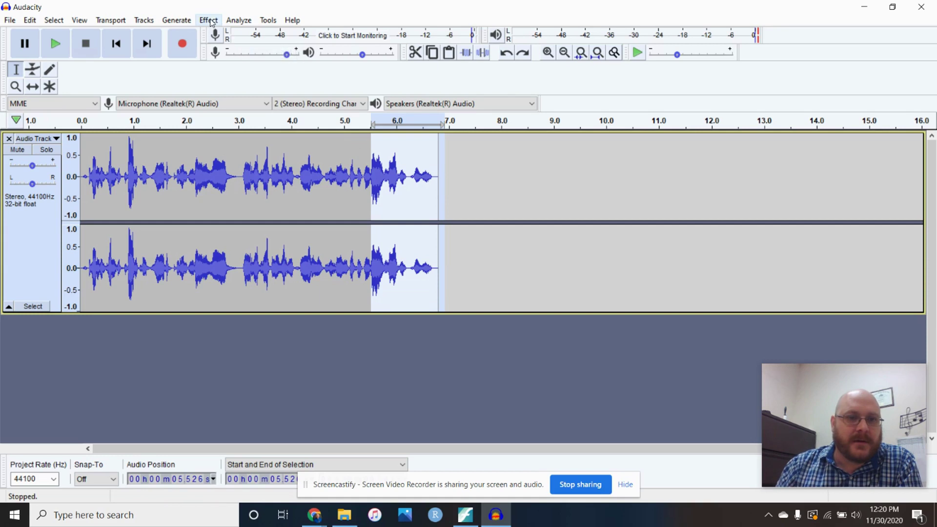
pyautogui.click(41, 233)
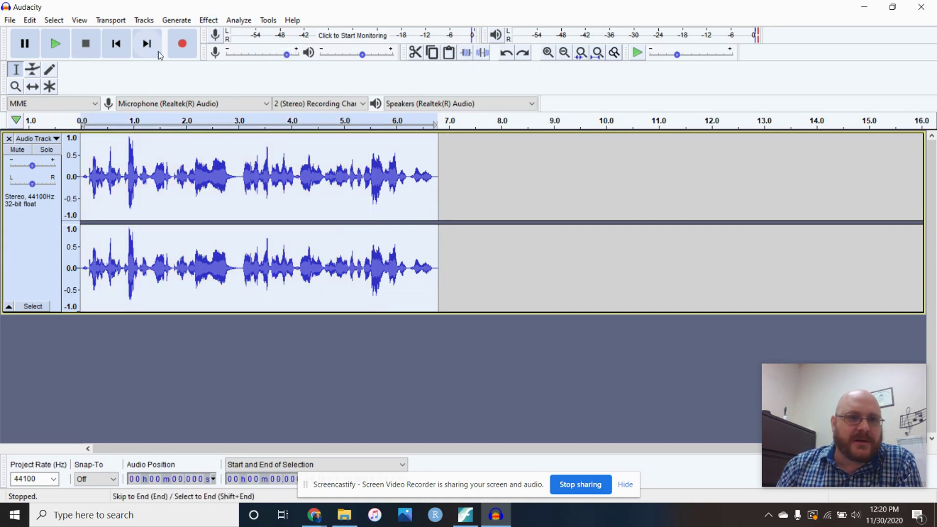
pyautogui.click(181, 22)
pyautogui.moveTo(216, 18)
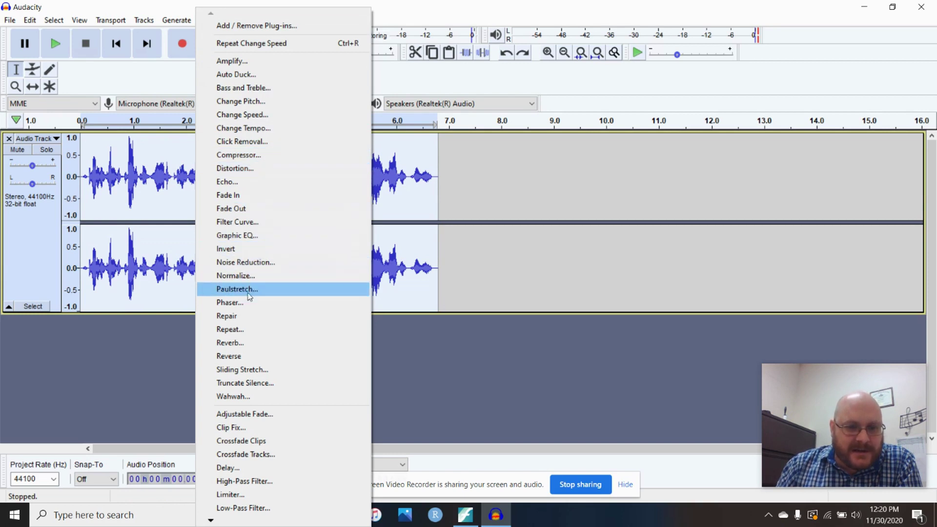
pyautogui.click(246, 342)
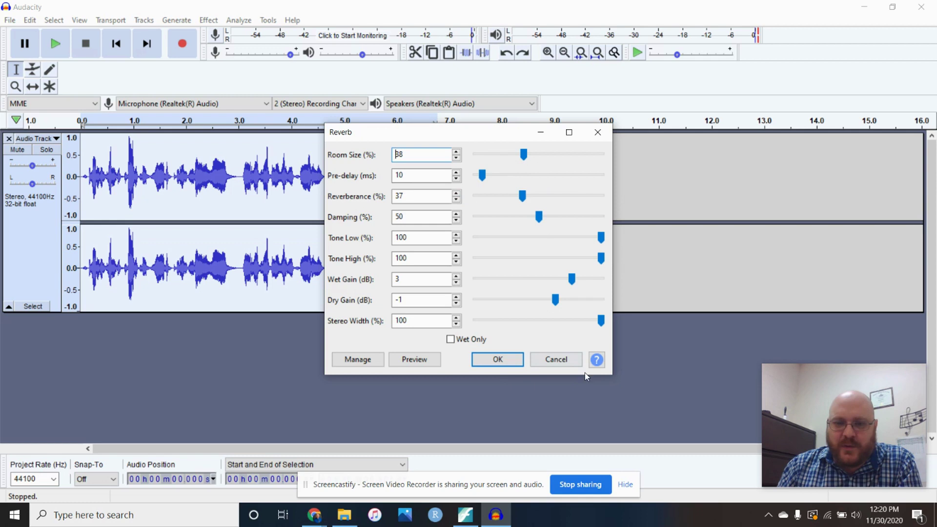
pyautogui.click(418, 363)
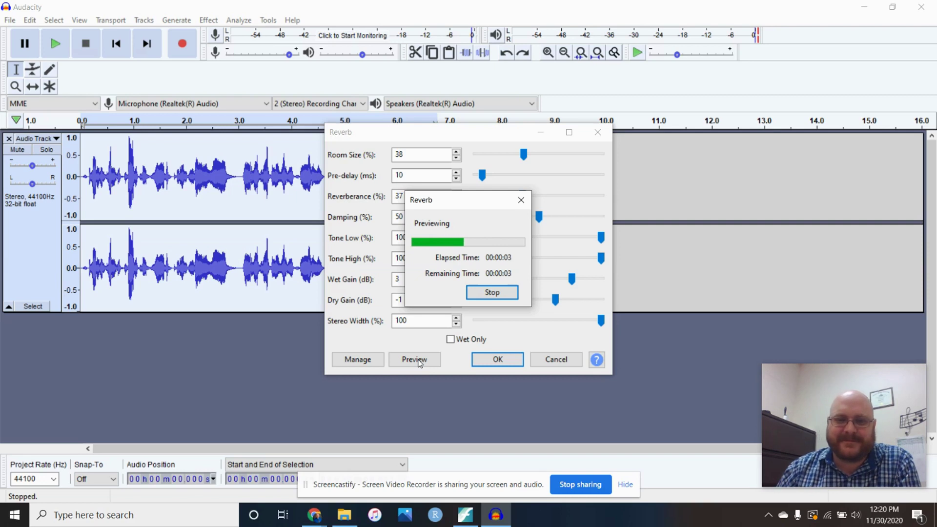
pyautogui.click(508, 294)
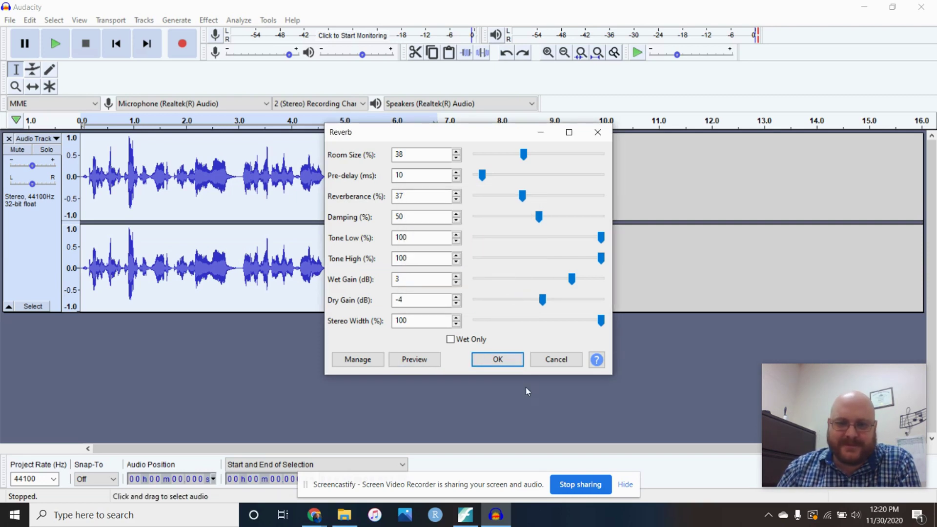
pyautogui.click(502, 361)
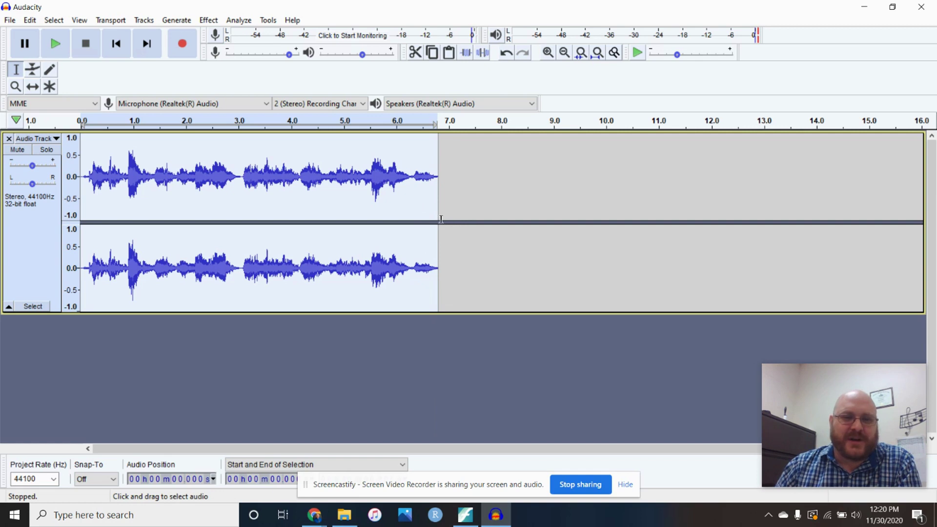
# Copy the full recording with reverb into a new stereo track, starting at 0 seconds.
pyautogui.moveTo(449, 210); pyautogui.dragTo(78, 211)
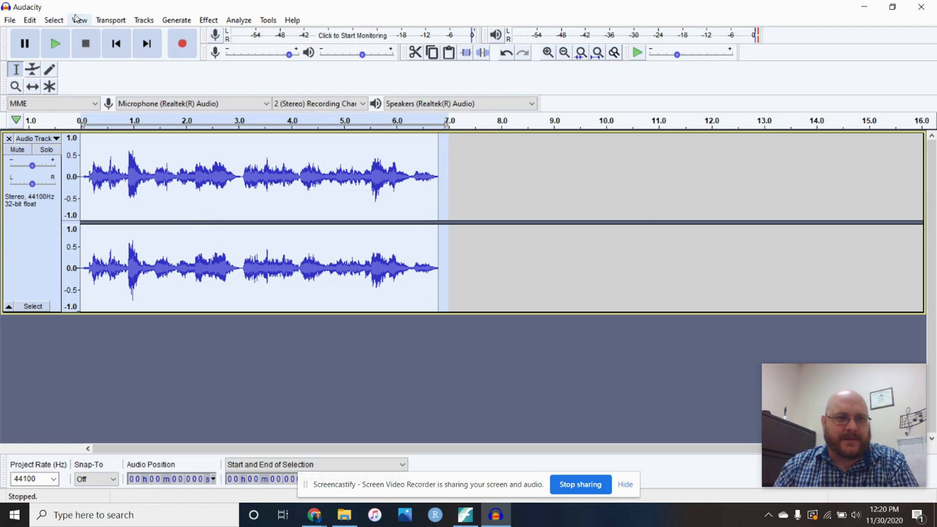
pyautogui.click(32, 20)
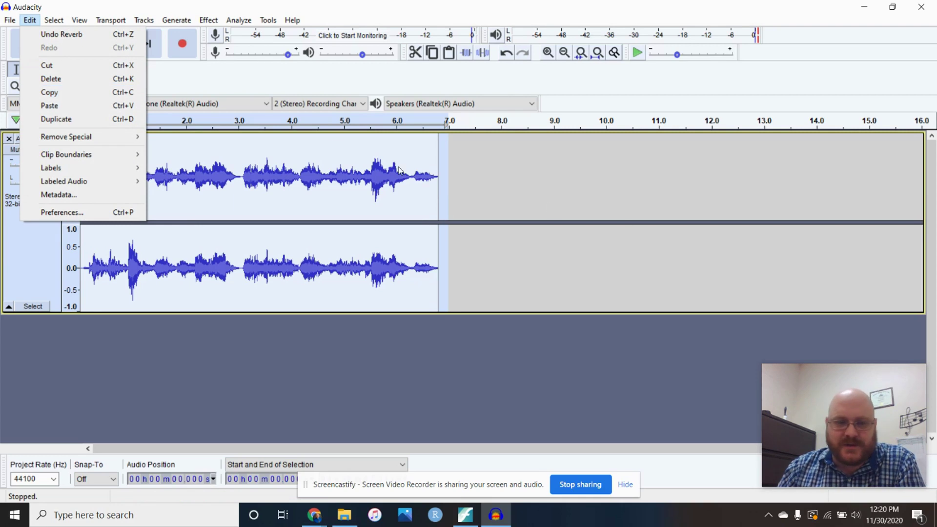
pyautogui.click(550, 201)
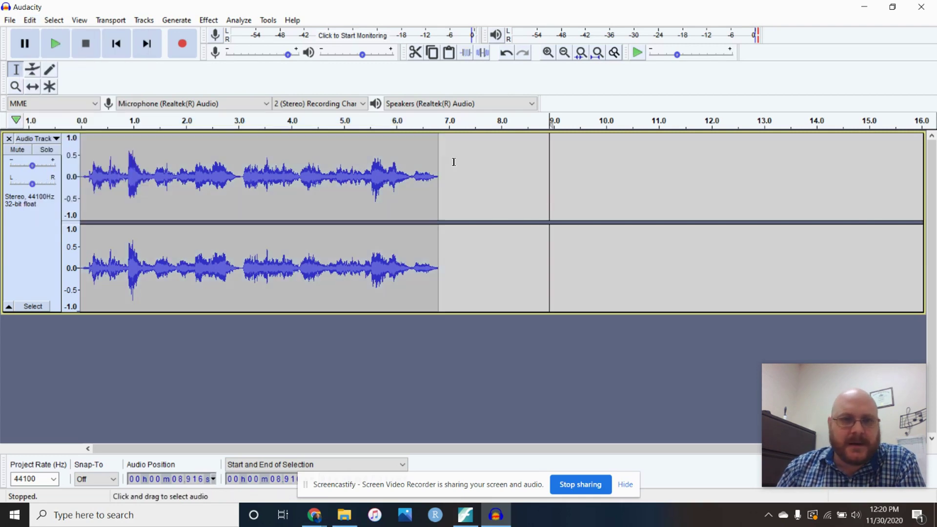
pyautogui.click(144, 20)
pyautogui.moveTo(166, 34)
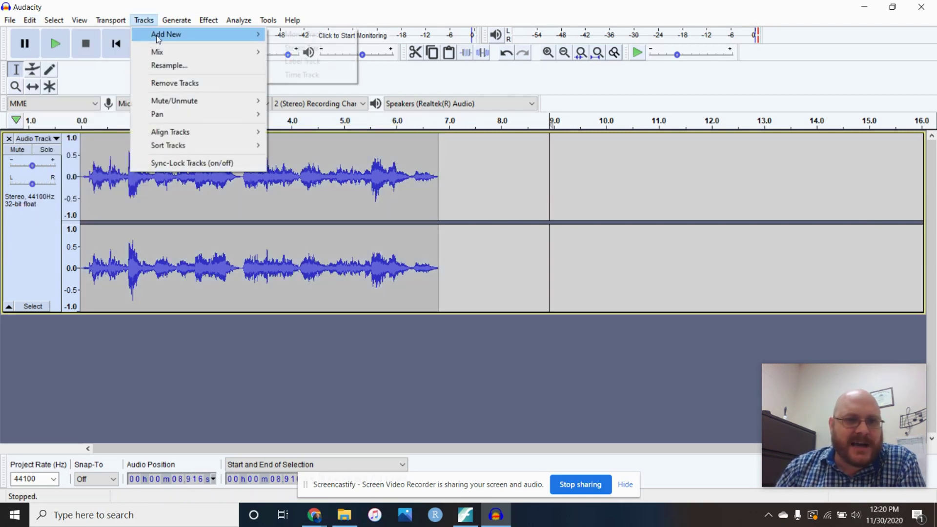
pyautogui.click(306, 48)
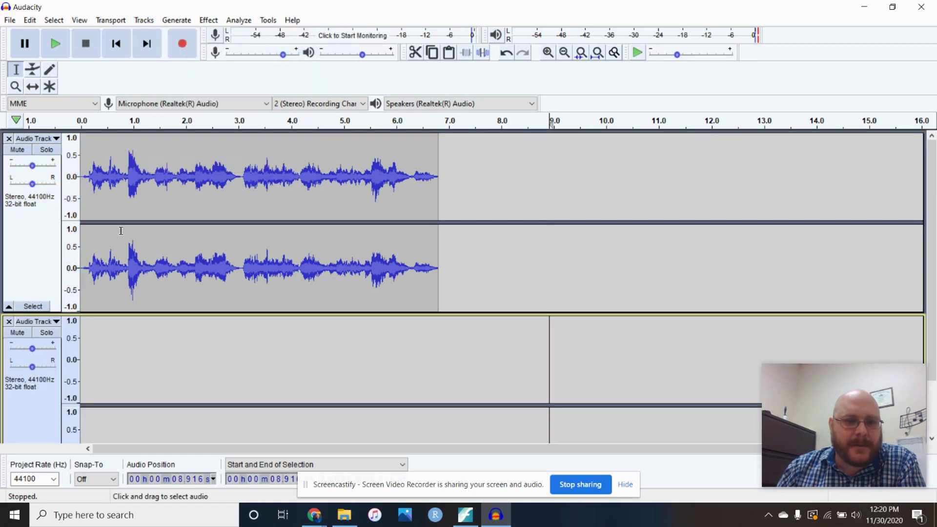
pyautogui.click(81, 335)
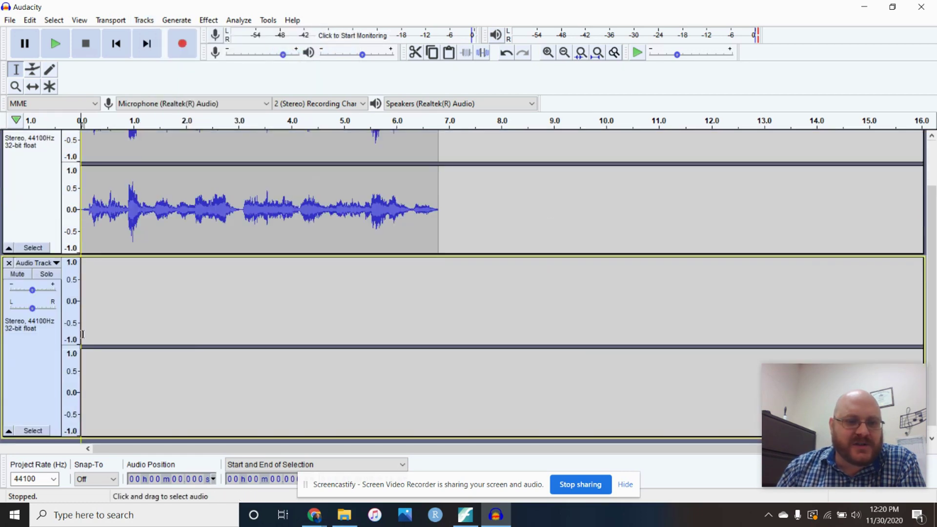
pyautogui.hotkey('ctrl', 'v')
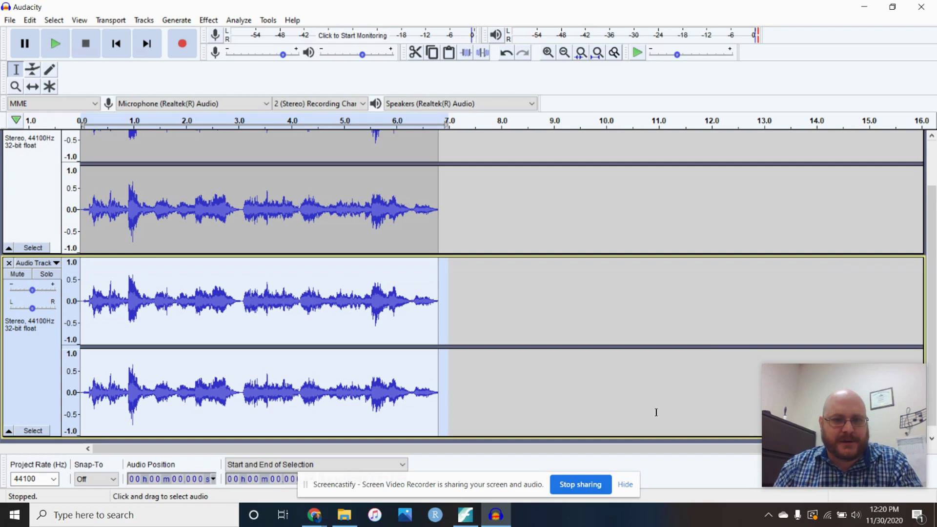
# Select the entire second track and apply Change Pitch with a -12 percent change.
pyautogui.click(444, 332)
pyautogui.moveTo(435, 332); pyautogui.dragTo(81, 324)
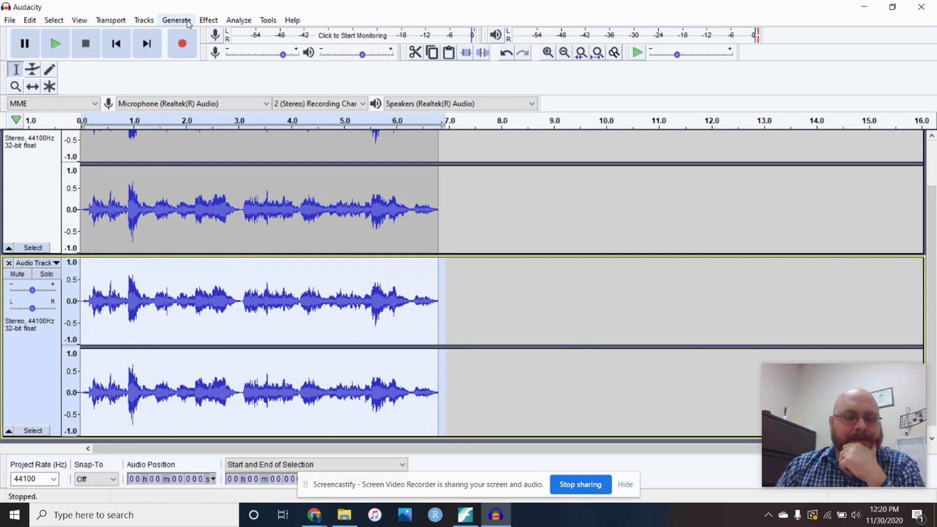
pyautogui.click(209, 20)
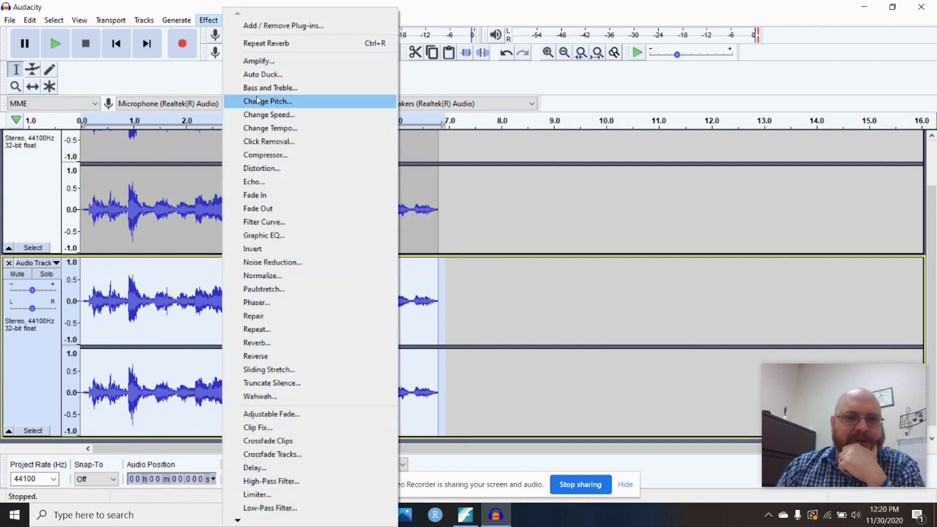
pyautogui.click(291, 101)
pyautogui.moveTo(465, 309)
pyautogui.mouseDown()
pyautogui.moveTo(430, 308)
pyautogui.moveTo(453, 313)
pyautogui.mouseUp()
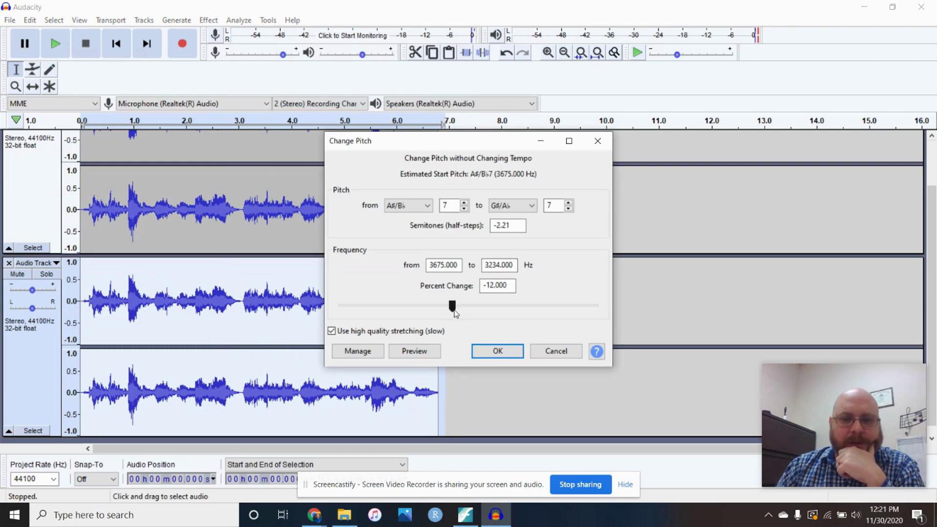
pyautogui.click(497, 351)
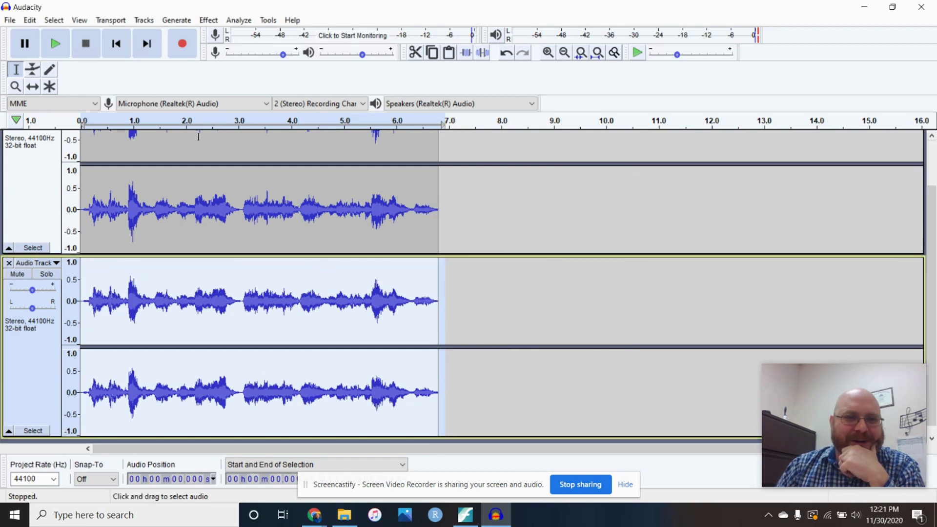
# Play both tracks together, and compare them by soloing the first and second tracks in turn during playback.
pyautogui.click(55, 43)
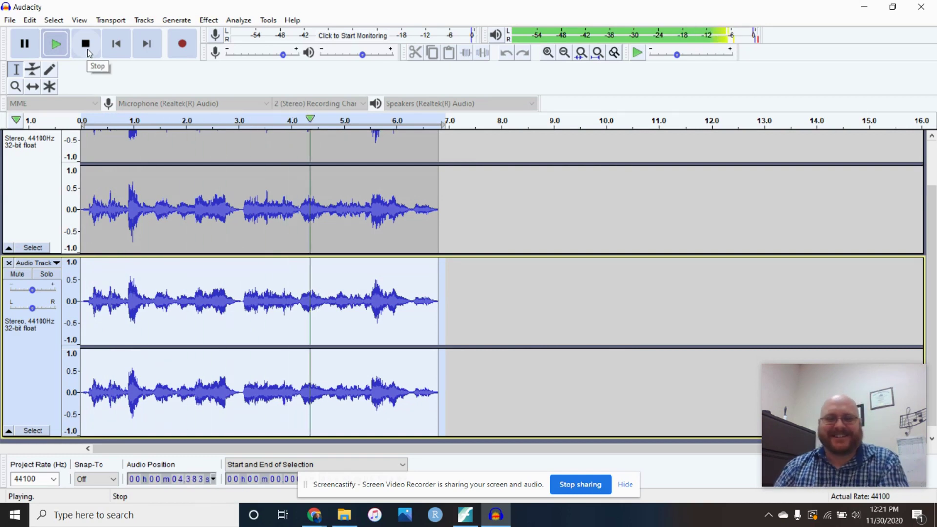
pyautogui.click(86, 44)
pyautogui.scroll(2, 490, 259)
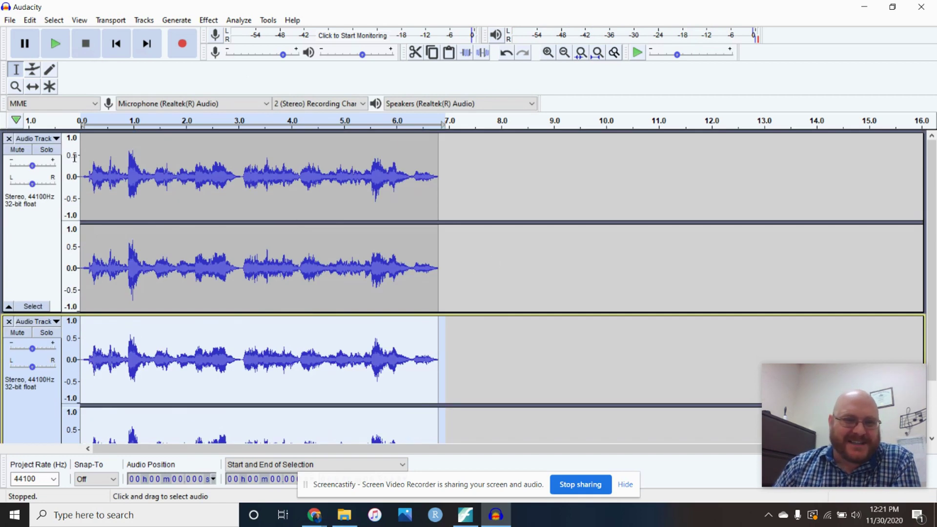
pyautogui.click(47, 149)
pyautogui.click(64, 46)
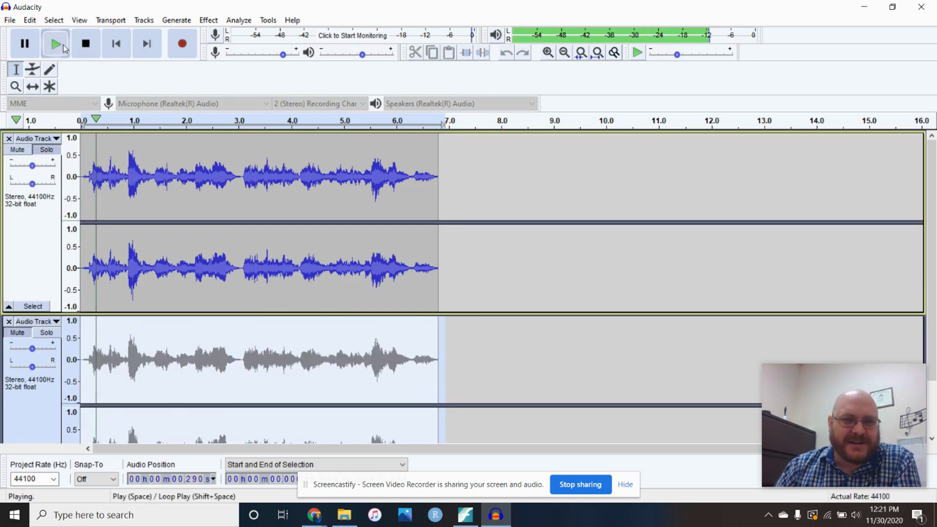
pyautogui.click(47, 332)
pyautogui.scroll(-2, 48, 335)
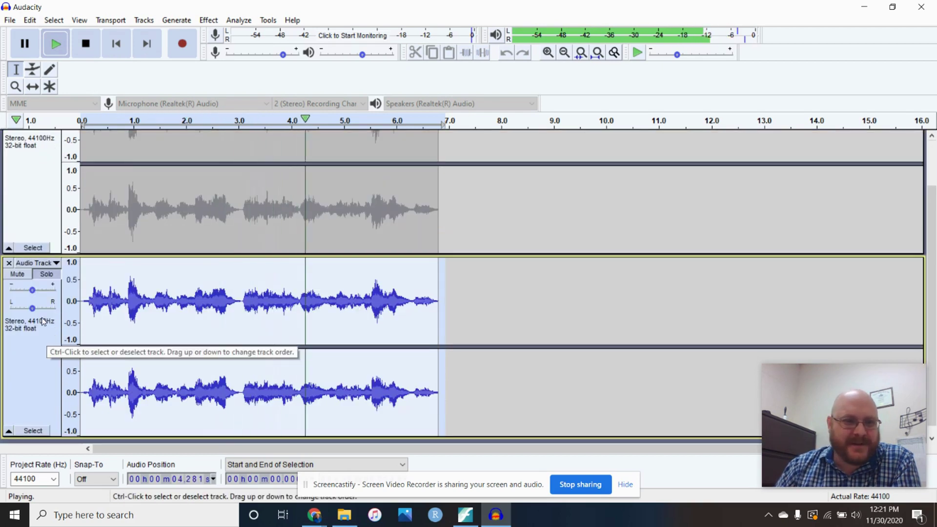
pyautogui.click(46, 274)
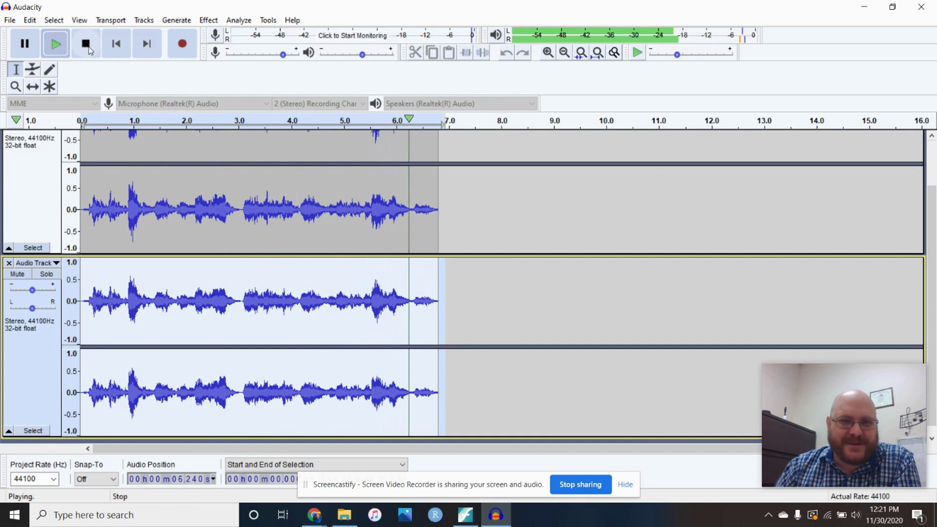
pyautogui.scroll(2, 582, 418)
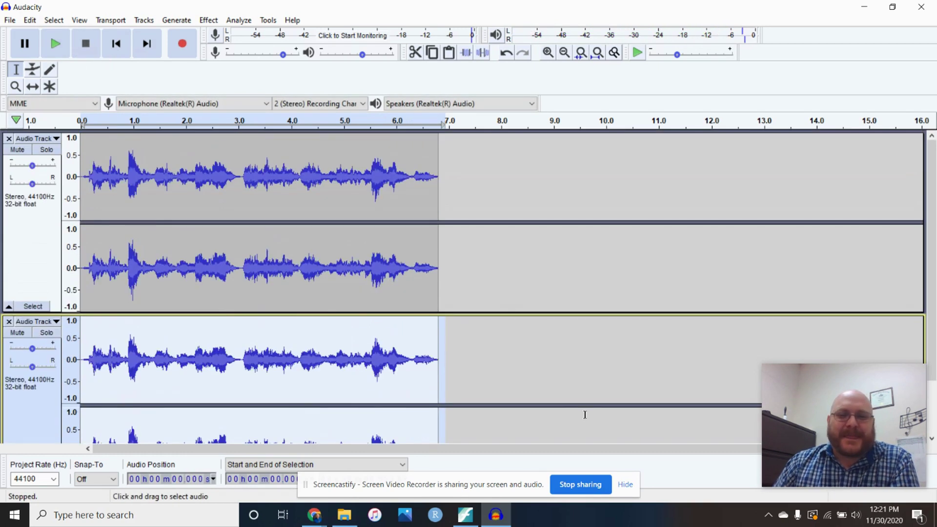
# Solo the first track, and switch the solo to the second track.
pyautogui.click(46, 150)
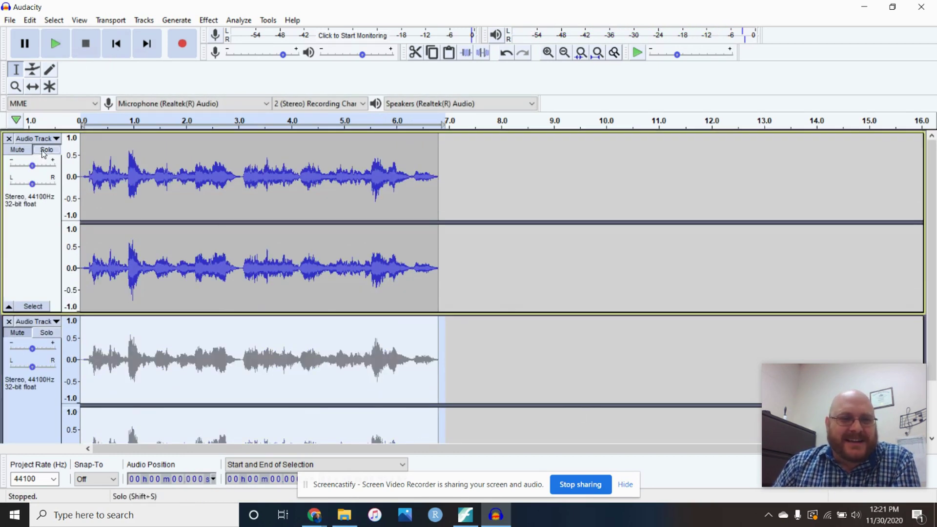
pyautogui.click(47, 334)
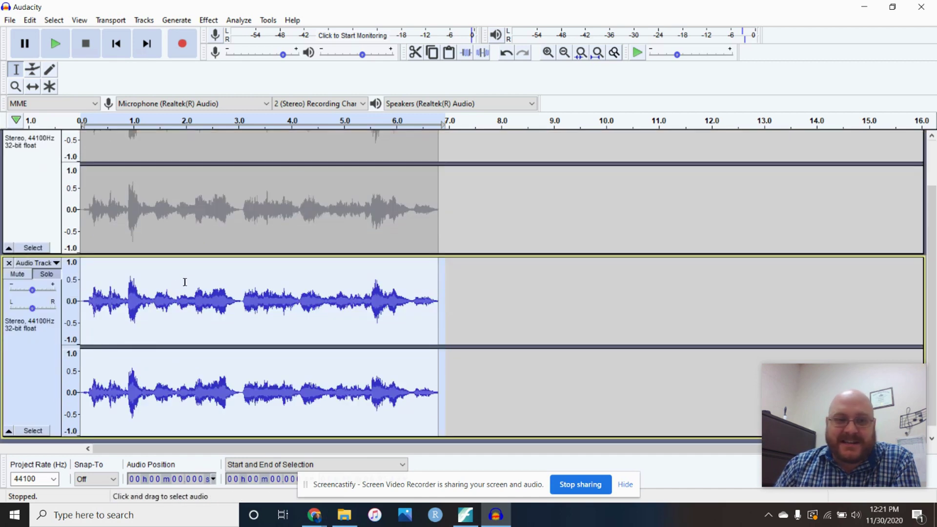
pyautogui.scroll(2, 184, 282)
pyautogui.scroll(-3, 380, 215)
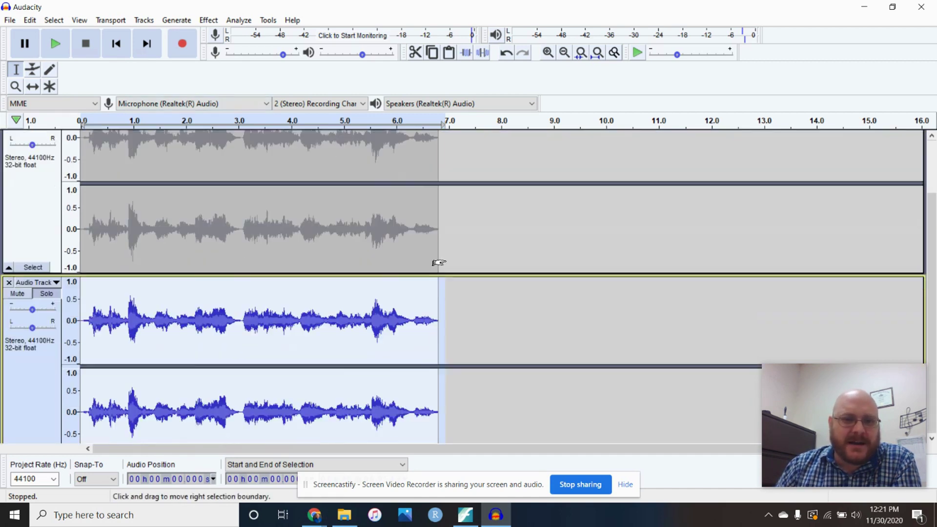
# Add a third stereo track and paste the copied recording at its start.
pyautogui.click(145, 22)
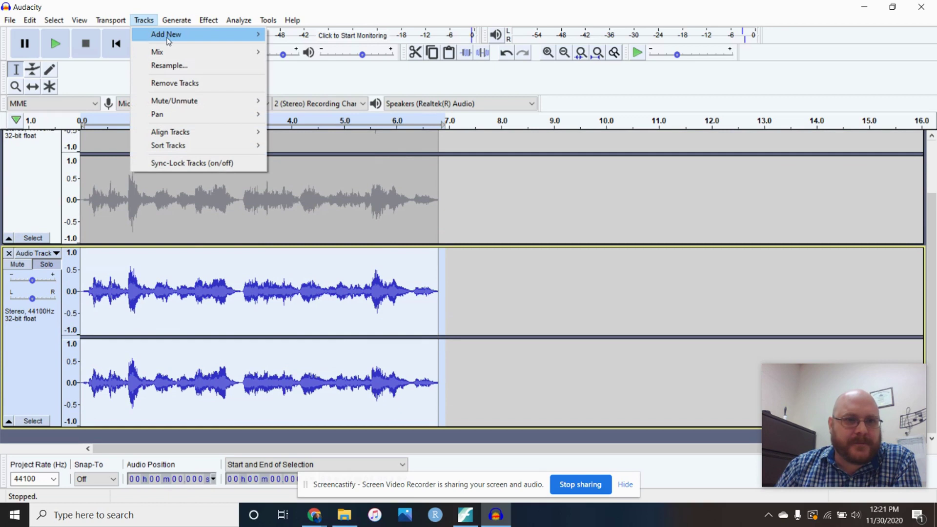
pyautogui.moveTo(209, 36)
pyautogui.click(304, 48)
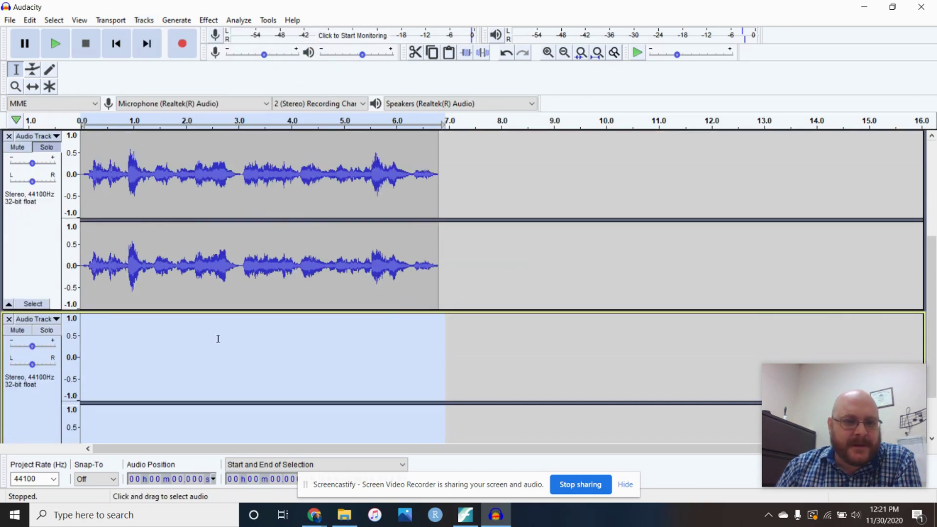
pyautogui.click(84, 368)
pyautogui.scroll(-3, 90, 356)
pyautogui.press('Home')
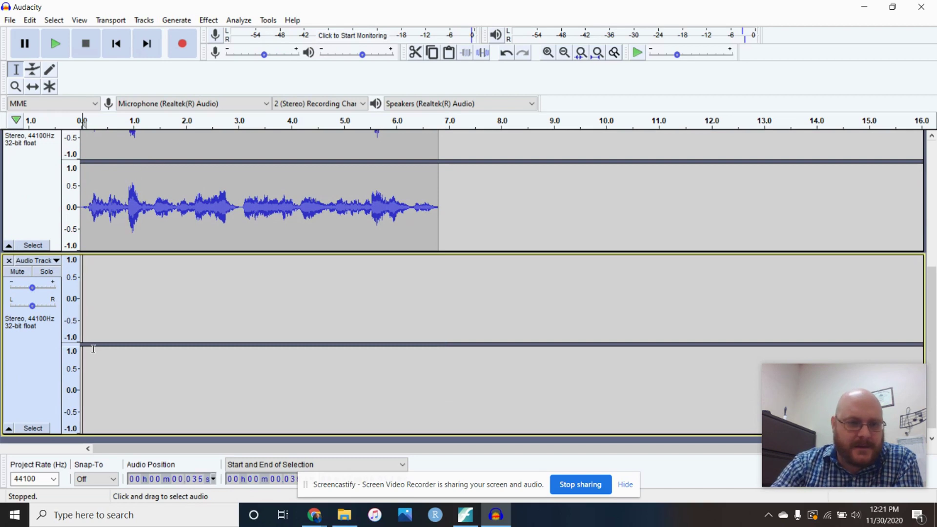
pyautogui.hotkey('ctrl', 'v')
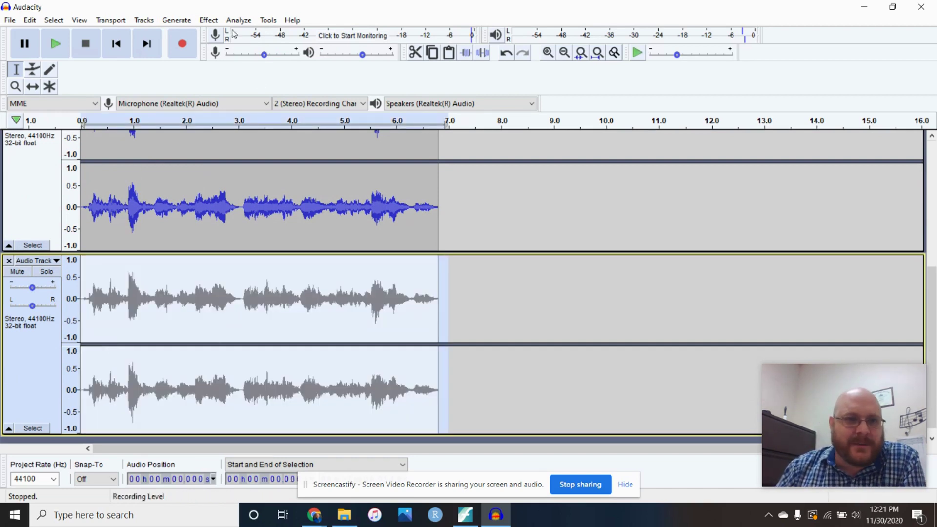
# Apply Change Pitch to the pasted audio in the third track with a 12.575 percent change.
pyautogui.click(214, 20)
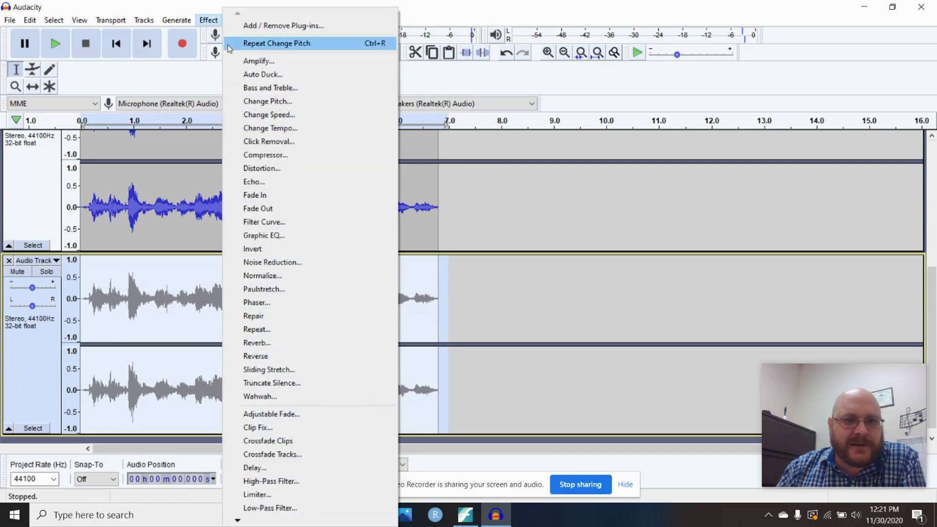
pyautogui.click(286, 101)
pyautogui.moveTo(454, 308); pyautogui.dragTo(477, 314)
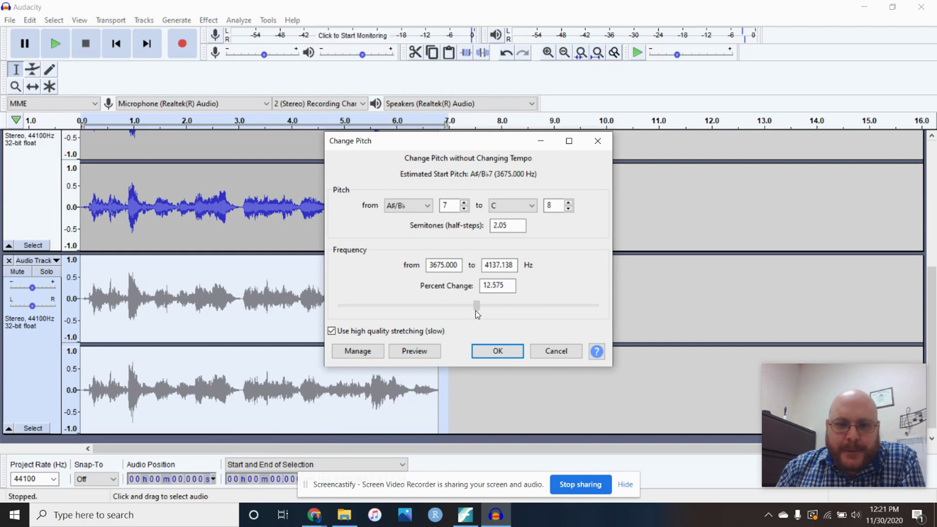
pyautogui.click(492, 350)
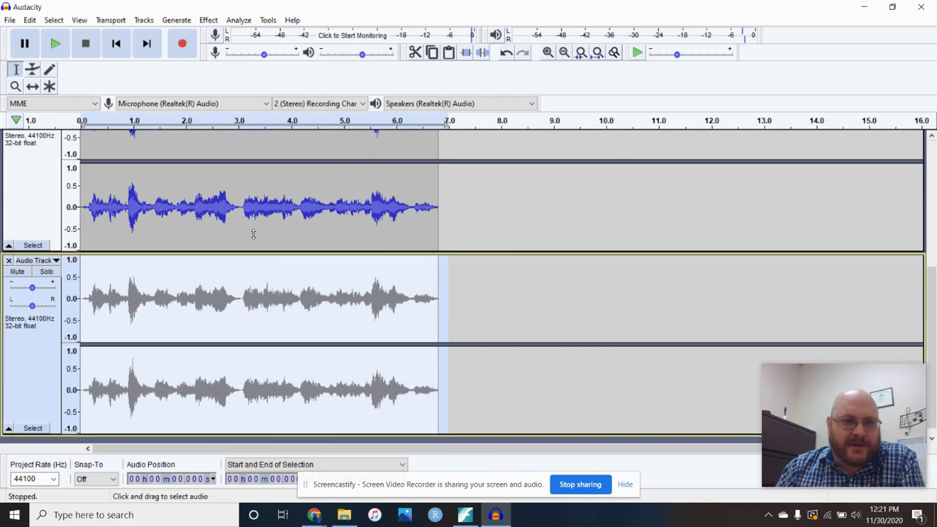
# Play the recording with the third track soloed, and turn its solo off.
pyautogui.click(55, 44)
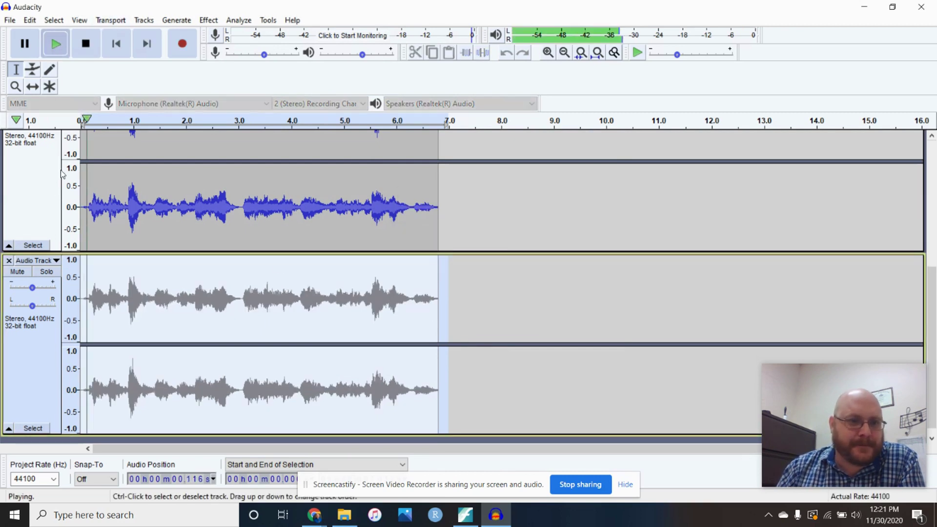
pyautogui.click(49, 274)
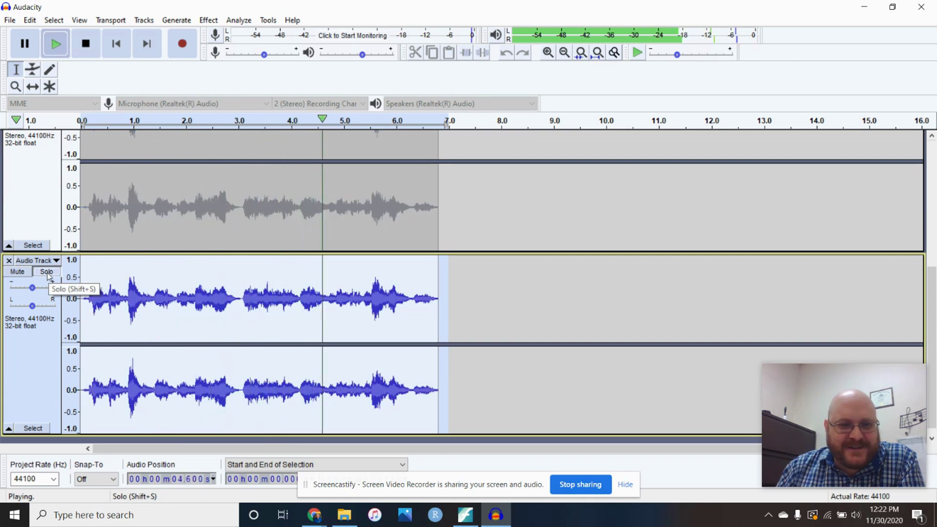
pyautogui.click(47, 273)
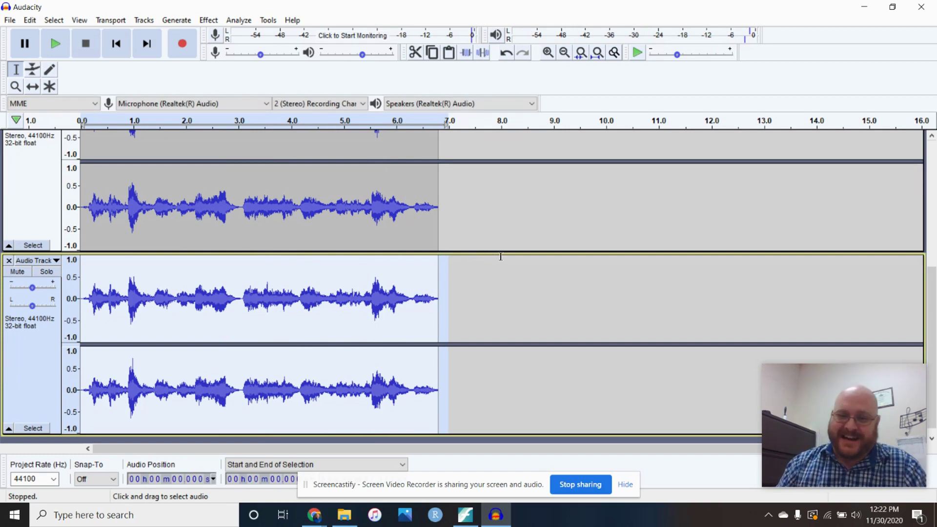
# Mute the first track and play the two pitch-shifted tracks together.
pyautogui.scroll(5, 500, 256)
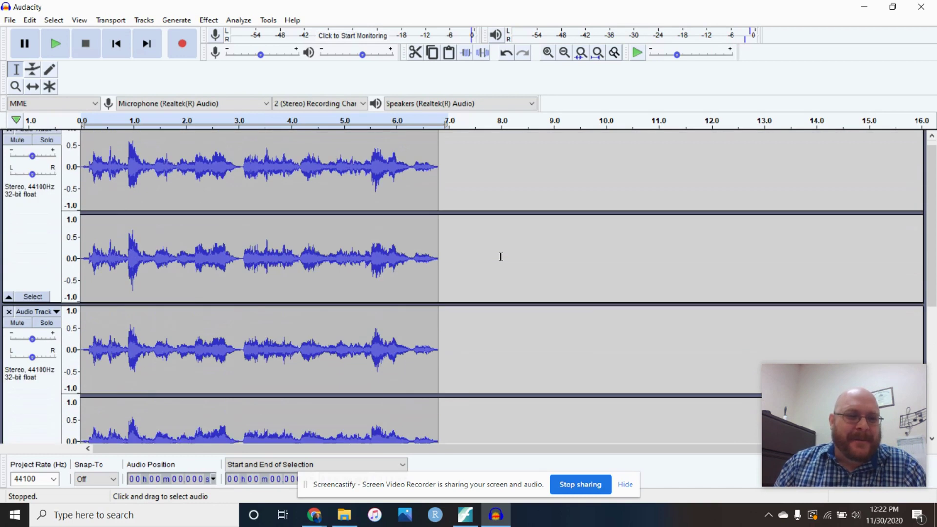
pyautogui.scroll(-1, 27, 167)
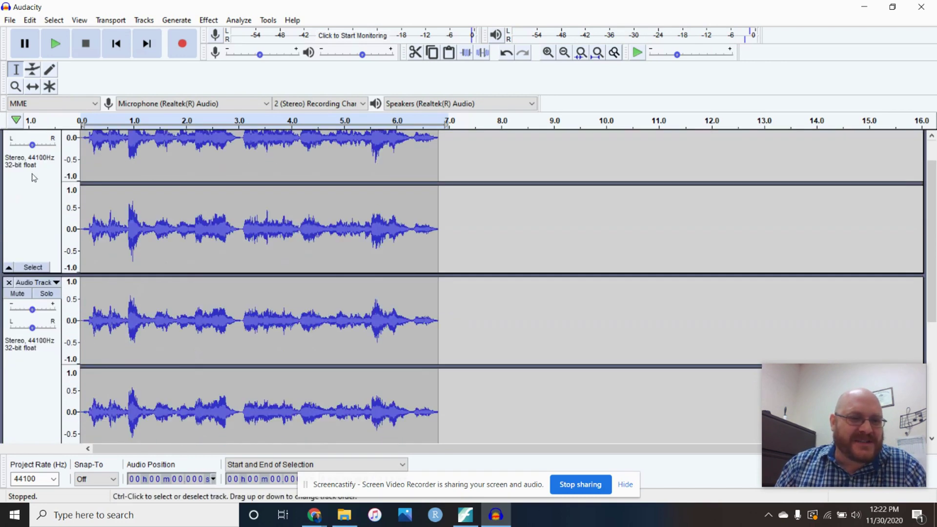
pyautogui.scroll(1, 27, 167)
pyautogui.click(17, 149)
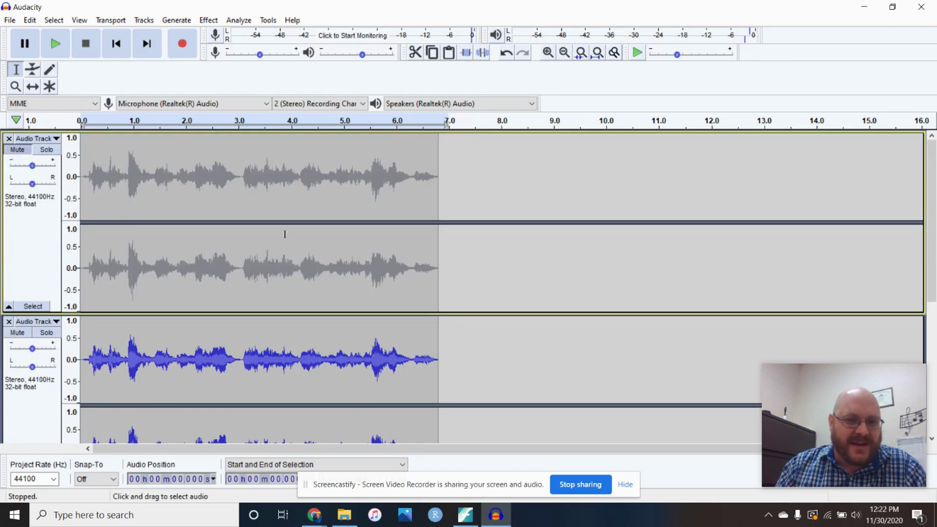
pyautogui.scroll(-2, 312, 341)
pyautogui.scroll(-1, 321, 352)
pyautogui.click(55, 43)
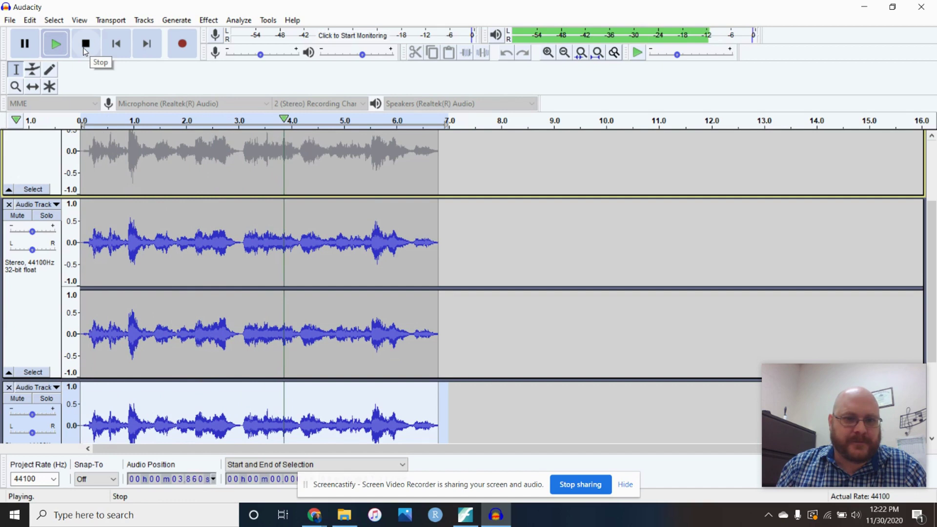
pyautogui.click(90, 47)
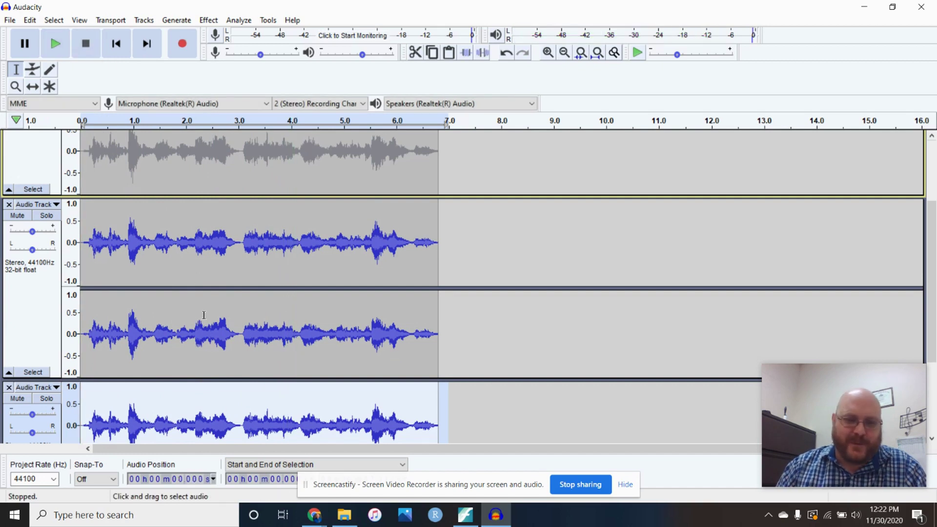
# Solo the first and second tracks in turn, and mute the second track.
pyautogui.scroll(3, 176, 333)
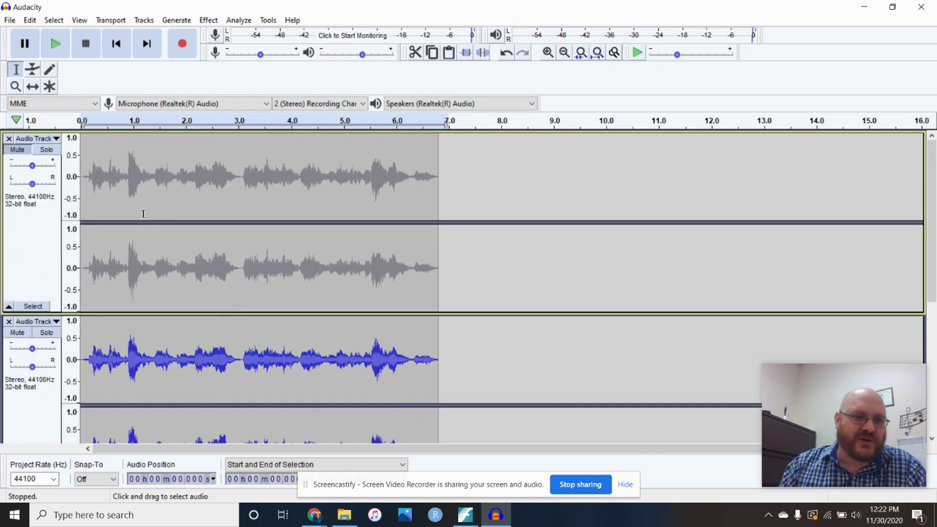
pyautogui.click(54, 151)
pyautogui.click(54, 151)
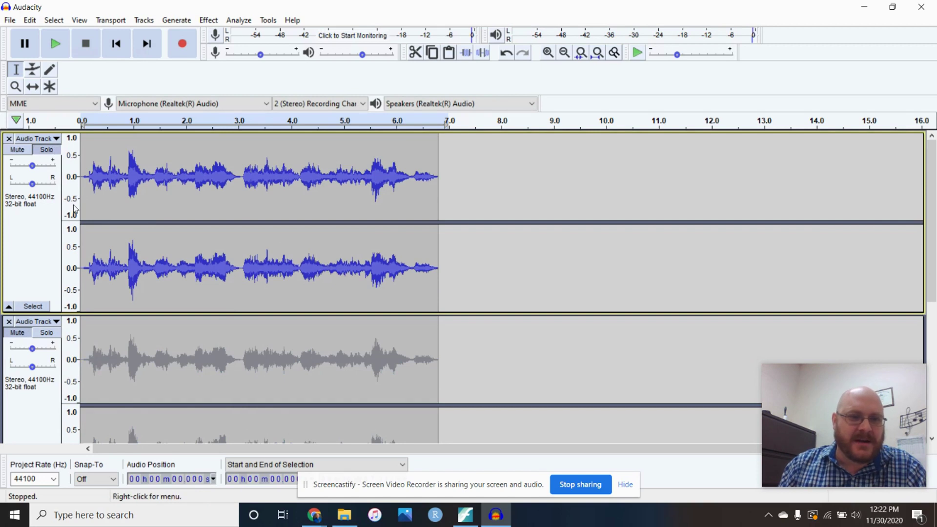
pyautogui.click(46, 332)
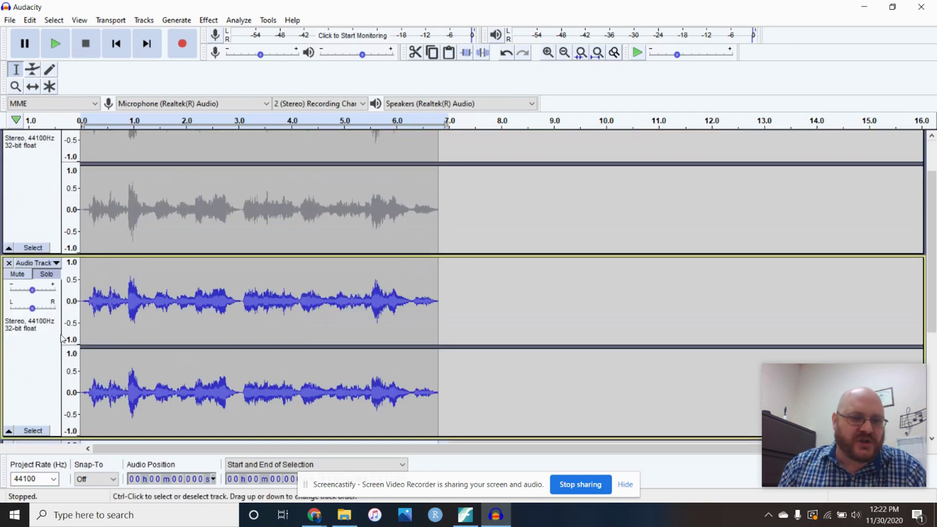
pyautogui.click(11, 277)
pyautogui.scroll(-3, 36, 258)
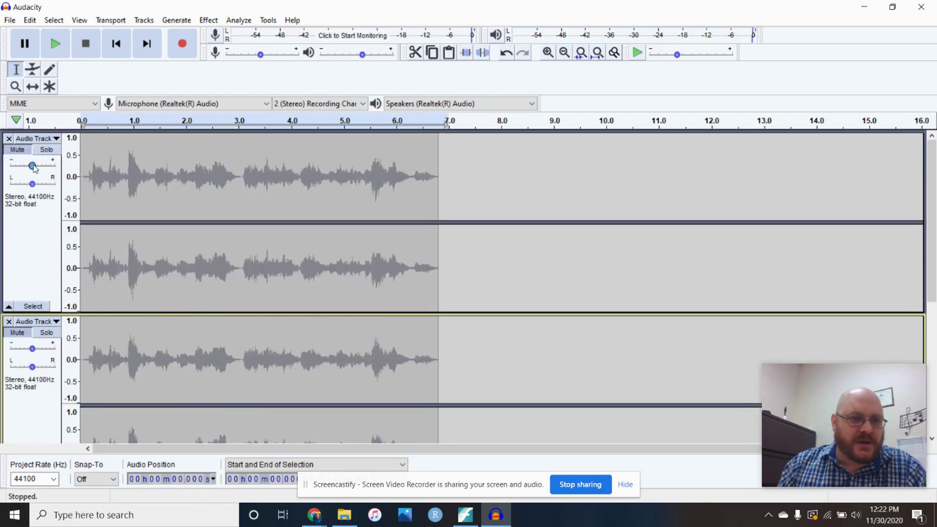
# Raise the first track's gain, play it soloed, and turn its solo off to hear all the tracks together.
pyautogui.moveTo(33, 165); pyautogui.dragTo(41, 166)
pyautogui.click(47, 150)
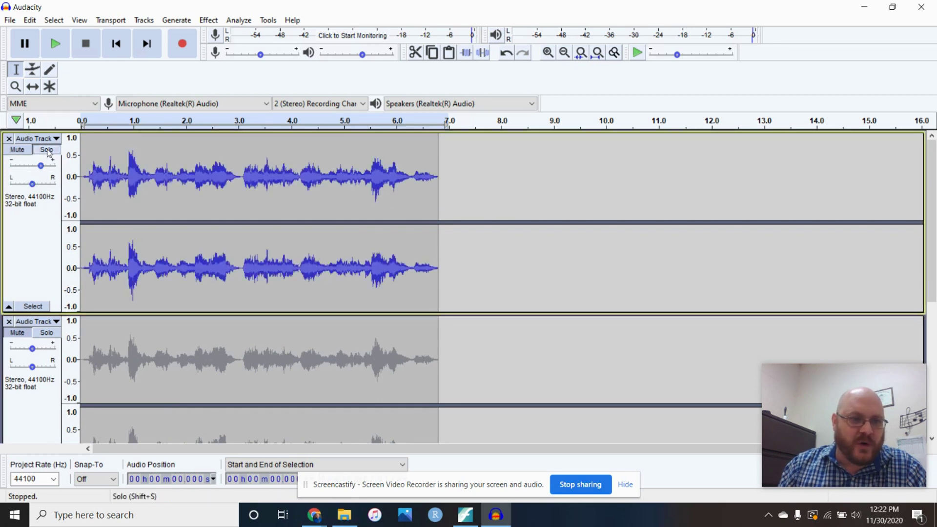
pyautogui.click(55, 44)
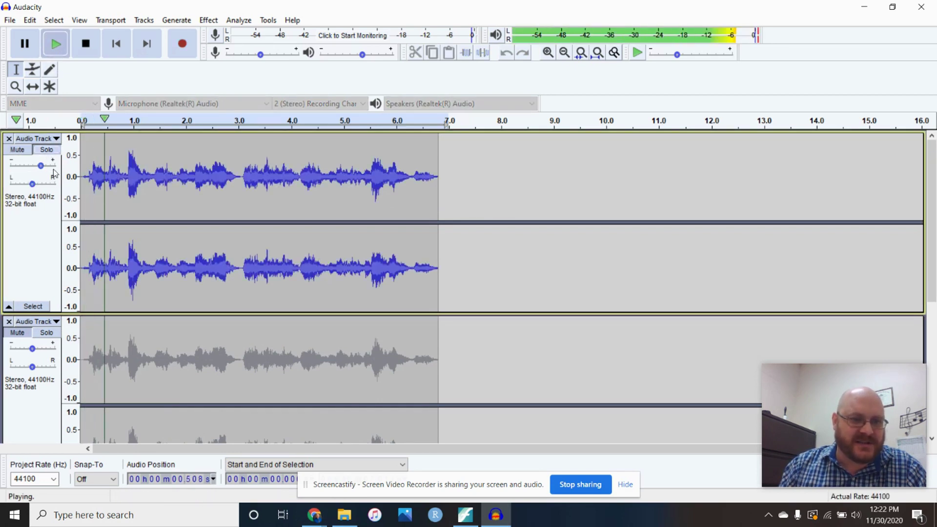
pyautogui.click(47, 150)
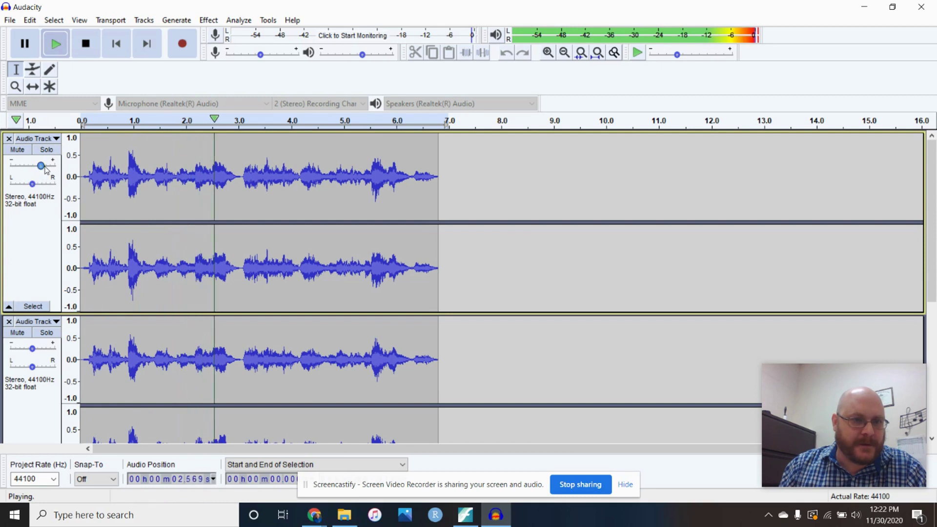
# Lower the first track's gain below the centre setting while all the tracks play.
pyautogui.moveTo(43, 166); pyautogui.dragTo(25, 166)
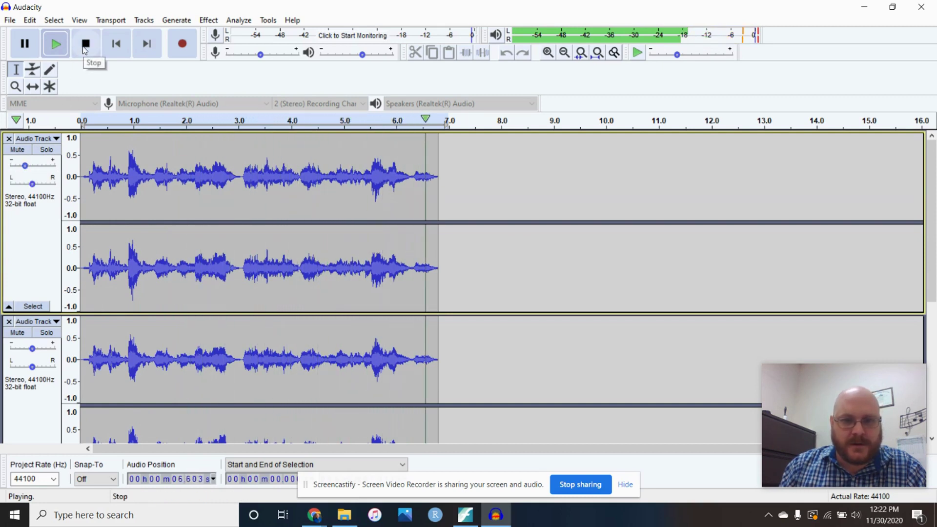
# Insert 0.580 s of silence at 0.058 s in the second track to delay it.
pyautogui.scroll(-1, 504, 382)
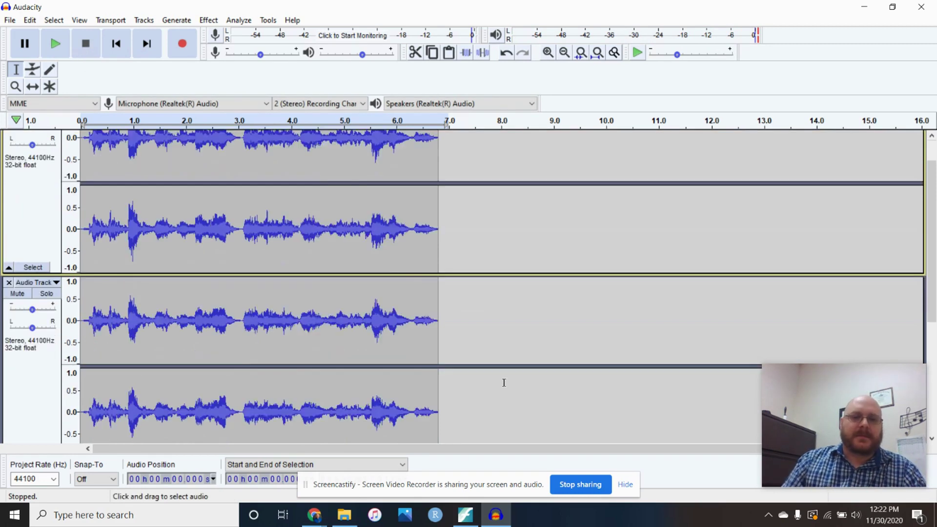
pyautogui.scroll(-1, 504, 382)
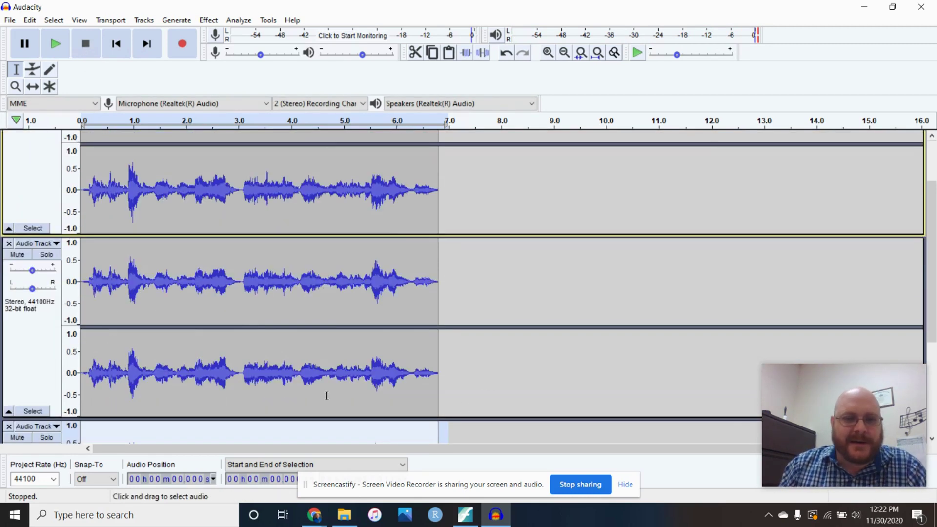
pyautogui.click(84, 373)
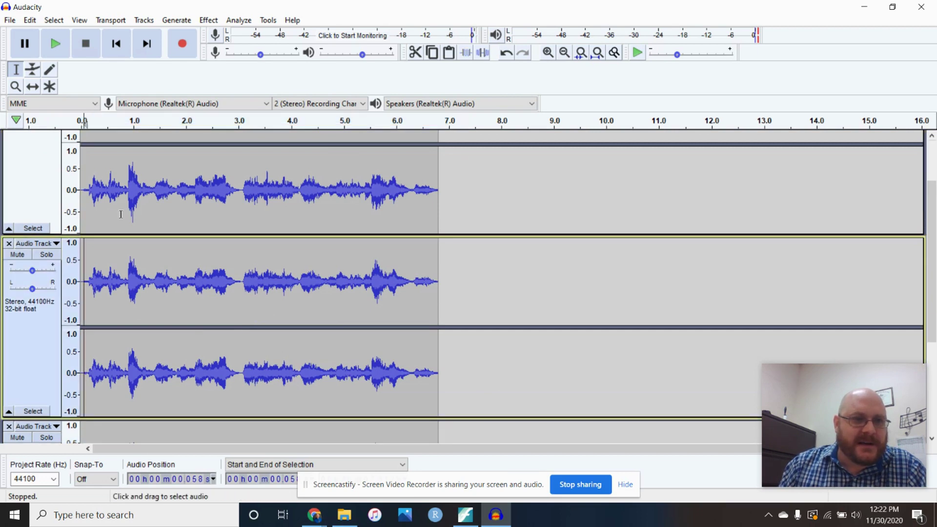
pyautogui.click(179, 20)
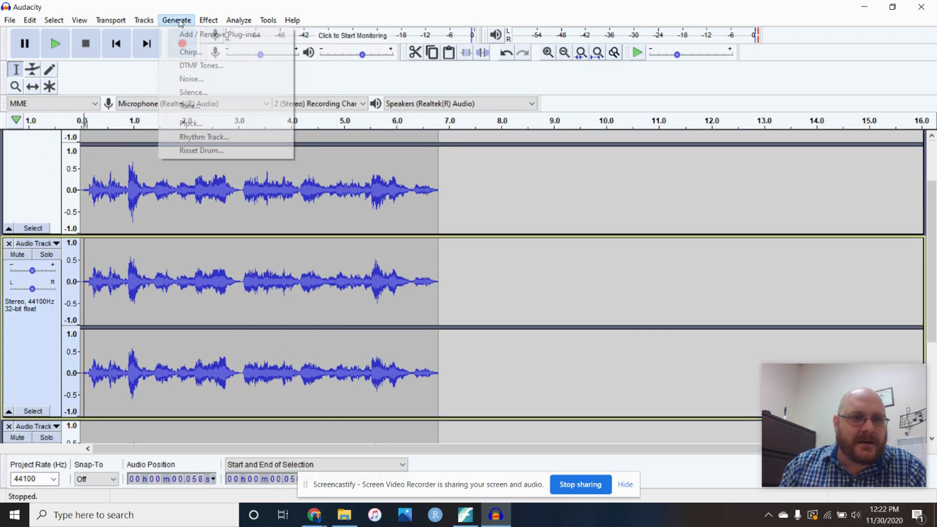
pyautogui.click(199, 92)
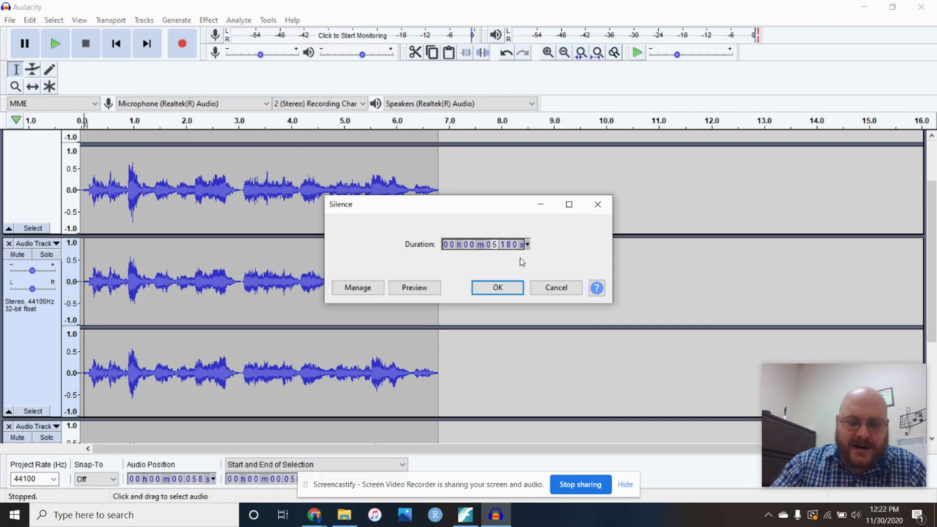
pyautogui.write('0.')
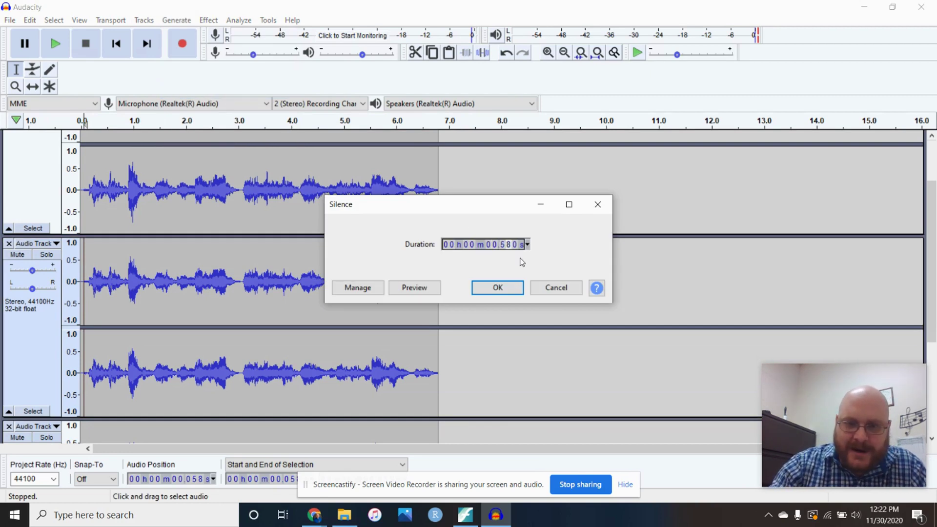
pyautogui.press('Return')
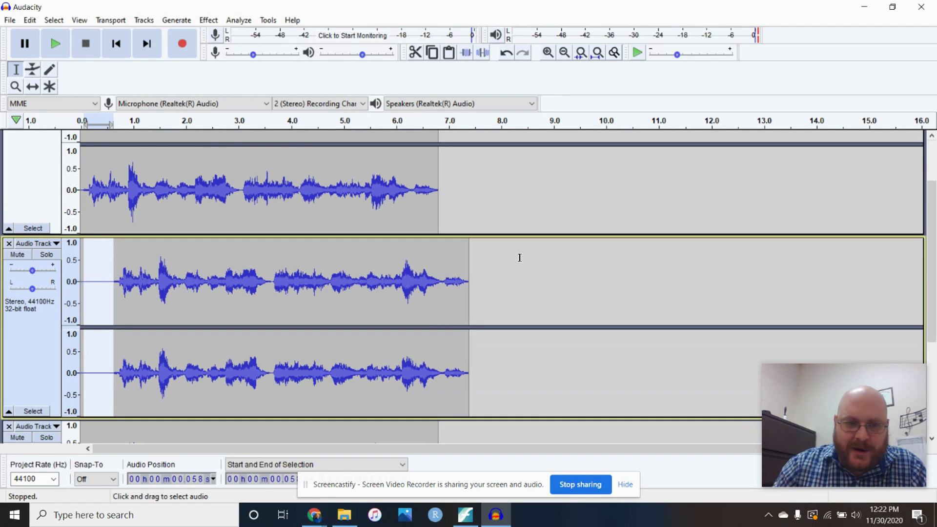
# Play the delayed second track together with the others, restarting from 0.139 s near the first track's beginning.
pyautogui.click(55, 45)
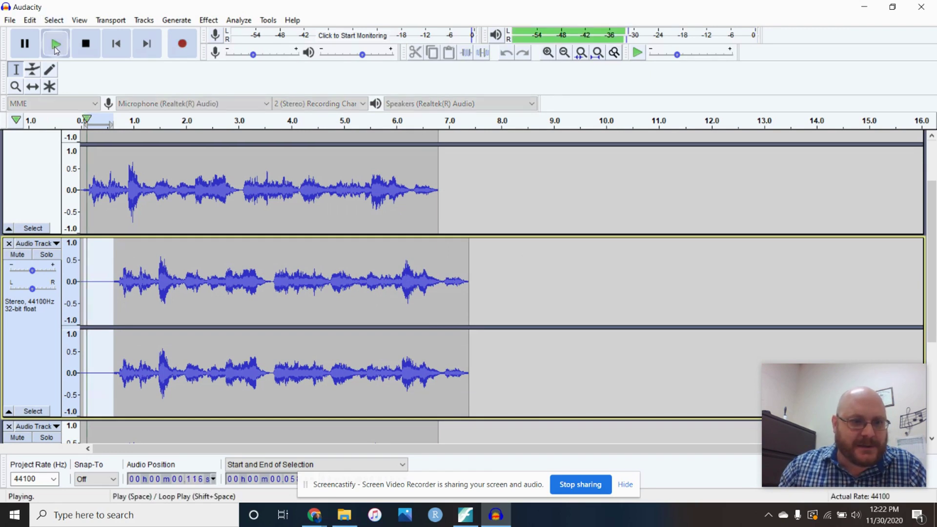
pyautogui.click(88, 168)
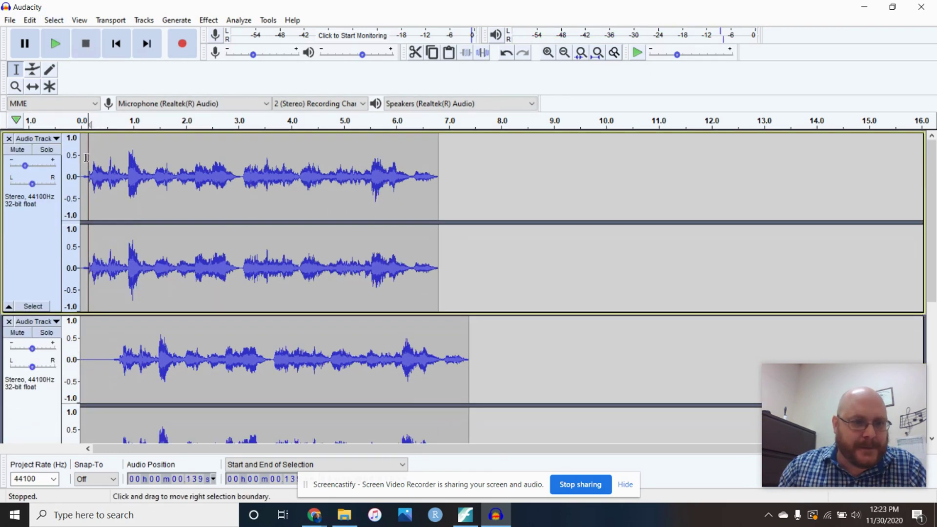
pyautogui.scroll(3, 89, 168)
pyautogui.click(62, 51)
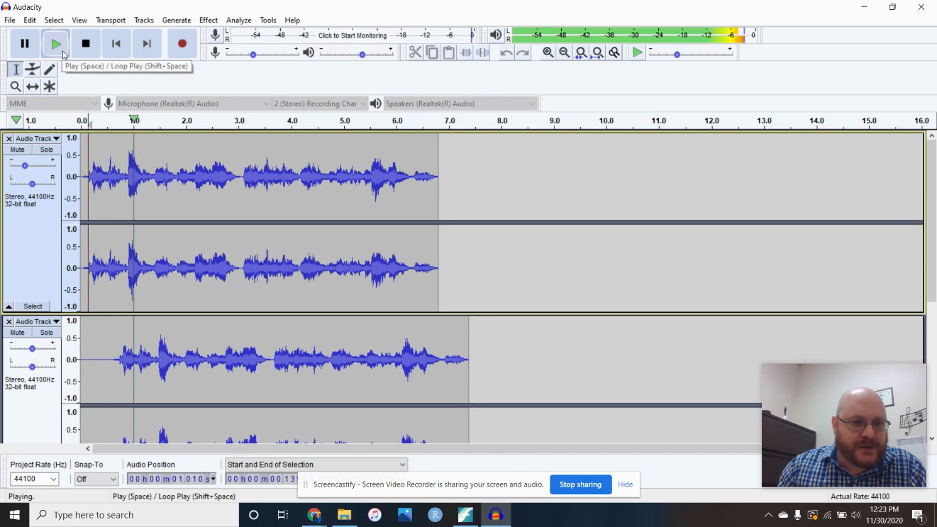
pyautogui.click(89, 44)
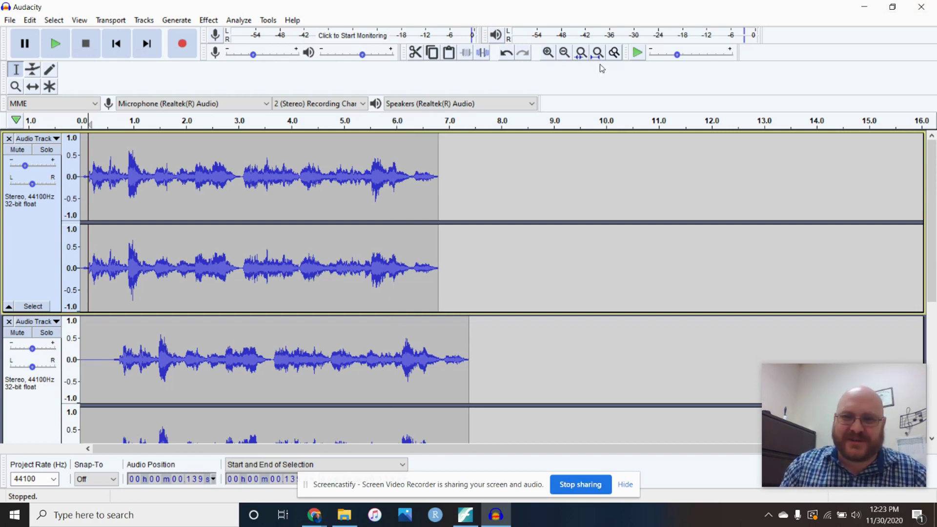
# Delete the second track's silence from 0.168 s to about 0.65 s, and play the tracks to check the alignment.
pyautogui.click(547, 53)
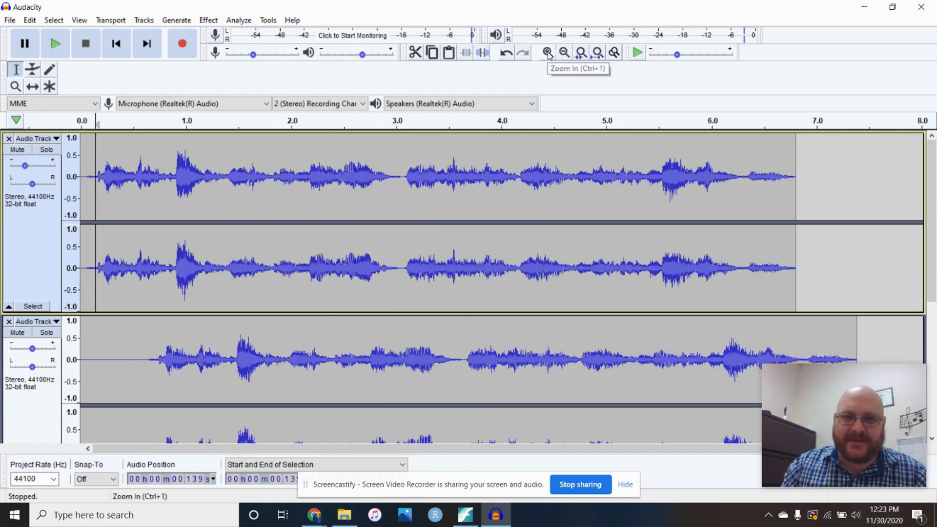
pyautogui.click(547, 53)
pyautogui.click(548, 52)
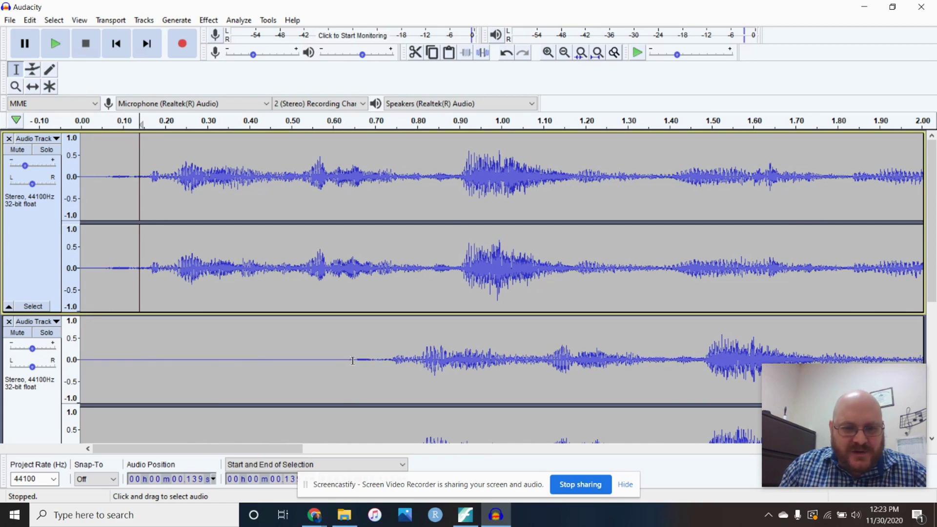
pyautogui.moveTo(357, 361); pyautogui.dragTo(151, 355)
pyautogui.scroll(-2, 150, 355)
pyautogui.press('Delete')
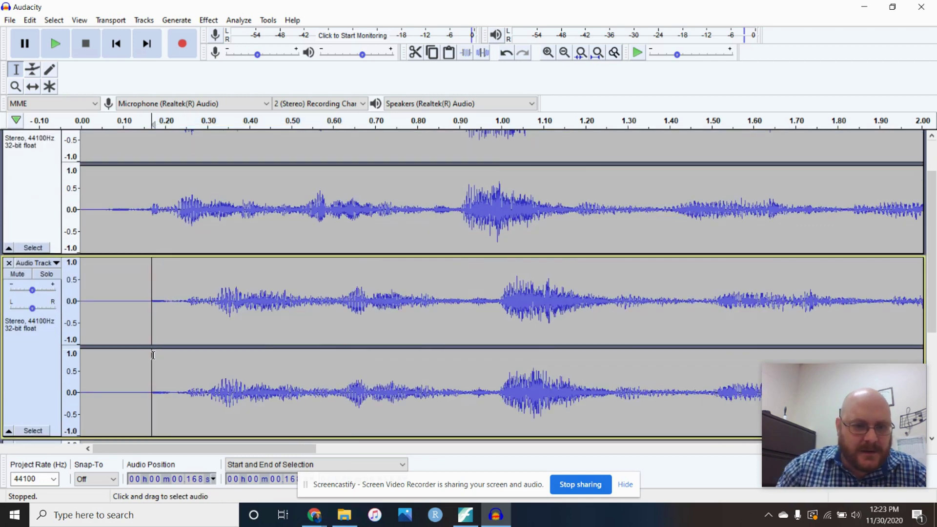
pyautogui.click(56, 50)
pyautogui.click(85, 44)
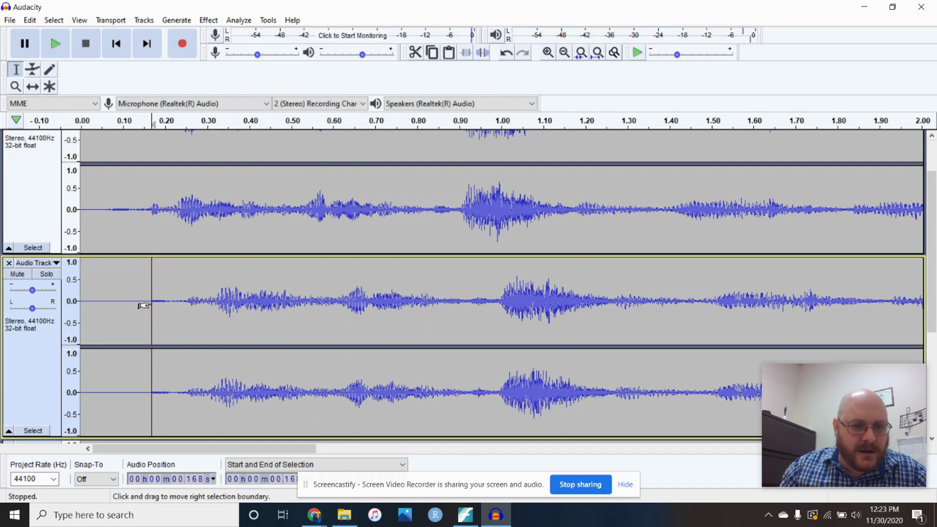
# Delete the second track's remaining delay between 0.075 s and 0.168 s, and play the tracks together again.
pyautogui.moveTo(149, 304); pyautogui.dragTo(108, 305)
pyautogui.press('Delete')
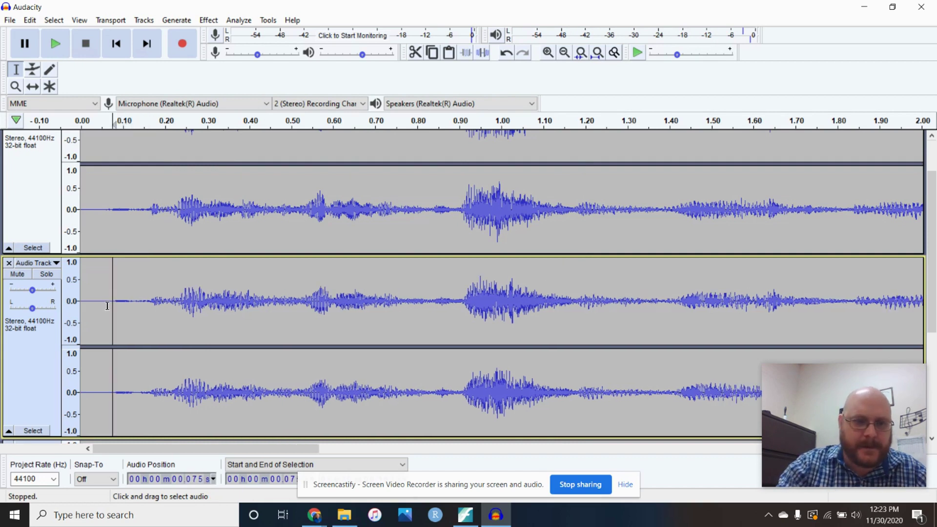
pyautogui.click(55, 43)
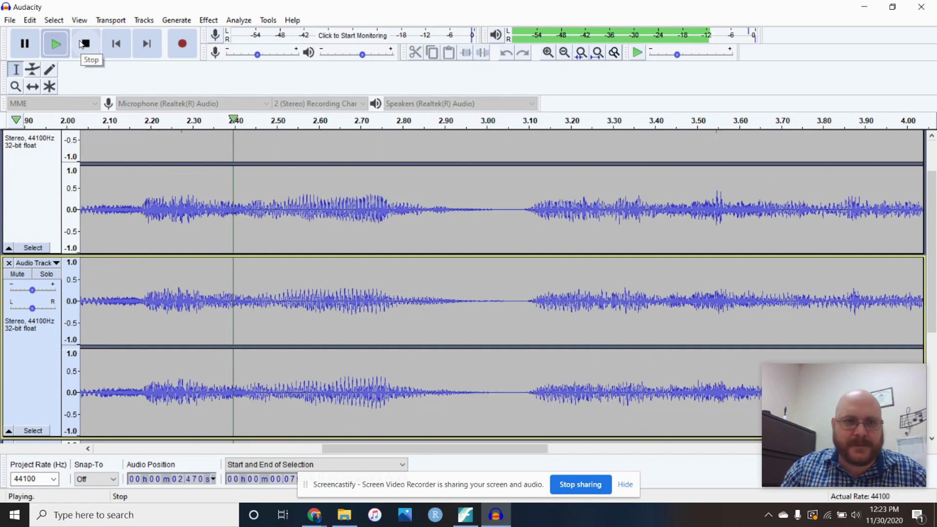
pyautogui.click(86, 45)
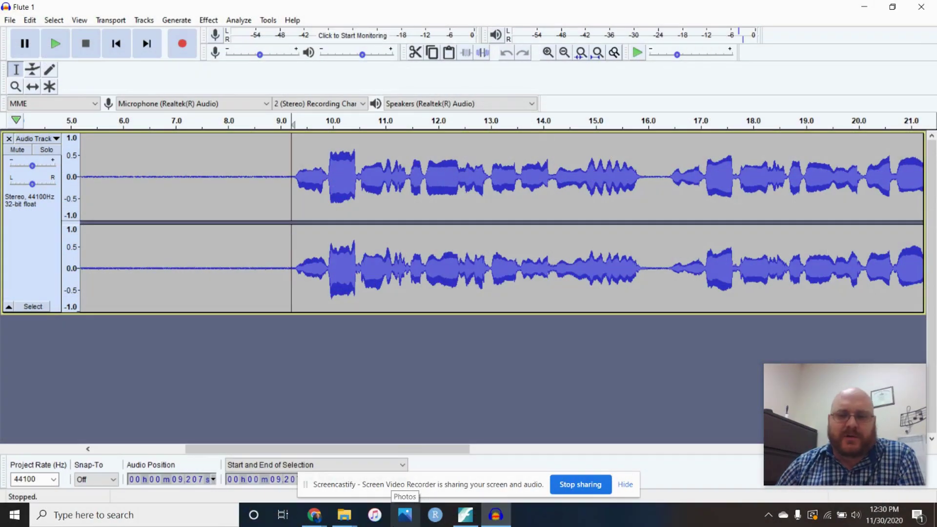
# Play the Flute 1 recording from about 9 s, just before the flute enters.
pyautogui.click(280, 166)
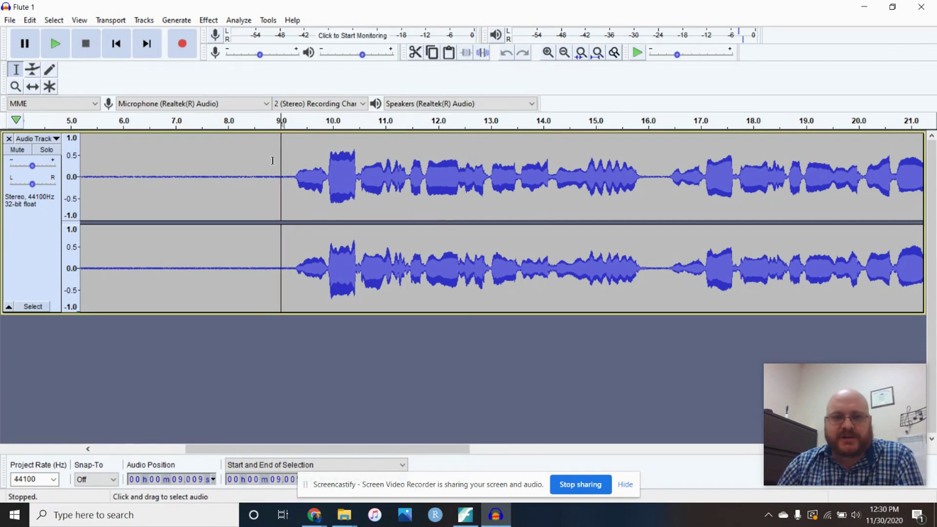
pyautogui.click(55, 44)
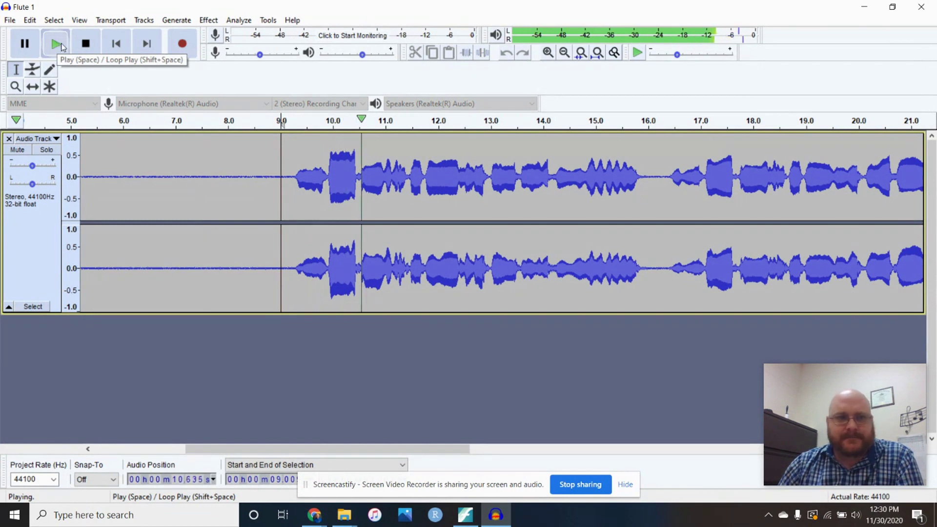
pyautogui.click(87, 47)
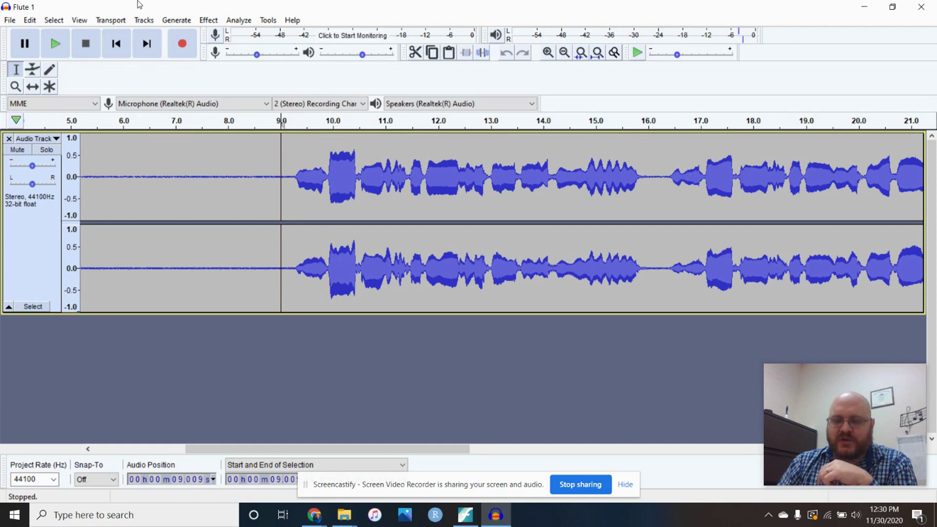
# Export the recording as an MP3 named Flute 1 to the Video Project Kumbaya folder, with Standard quality and empty metadata tags.
pyautogui.click(9, 22)
pyautogui.moveTo(108, 112)
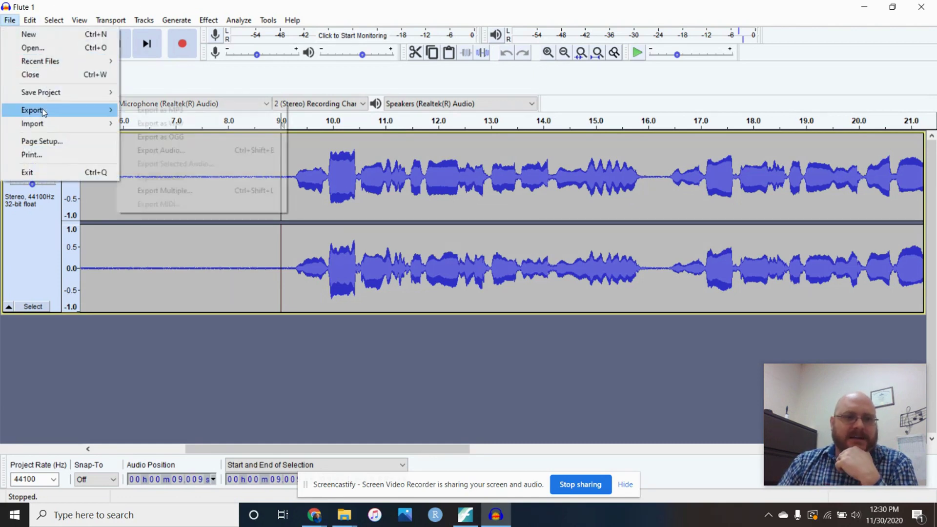
pyautogui.click(148, 111)
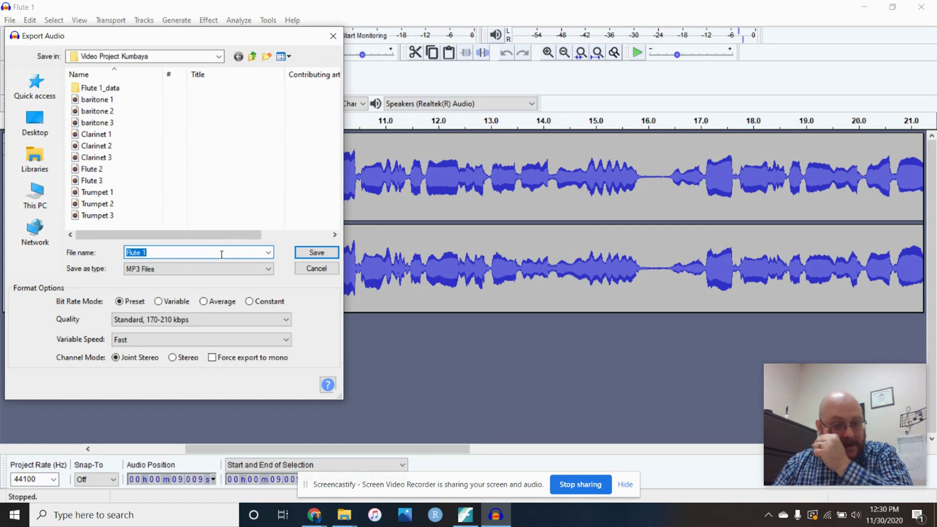
pyautogui.click(299, 254)
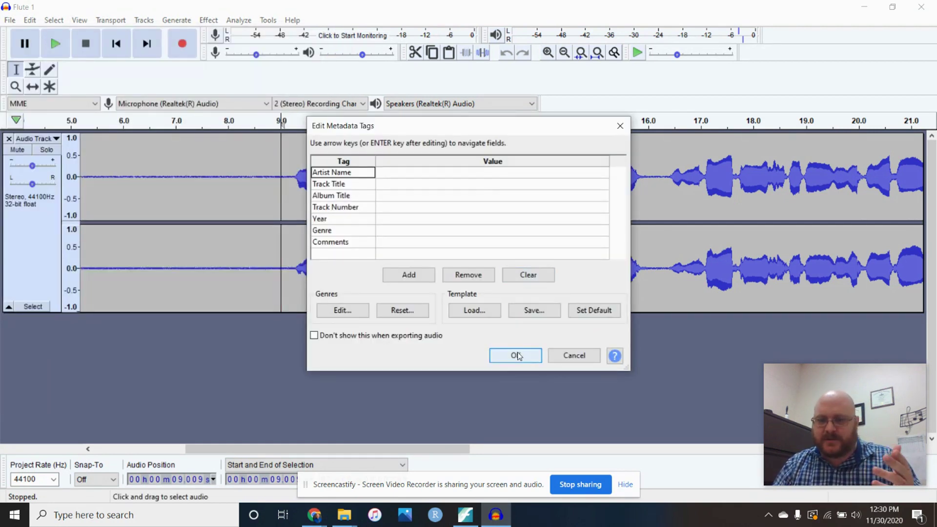
pyautogui.click(516, 355)
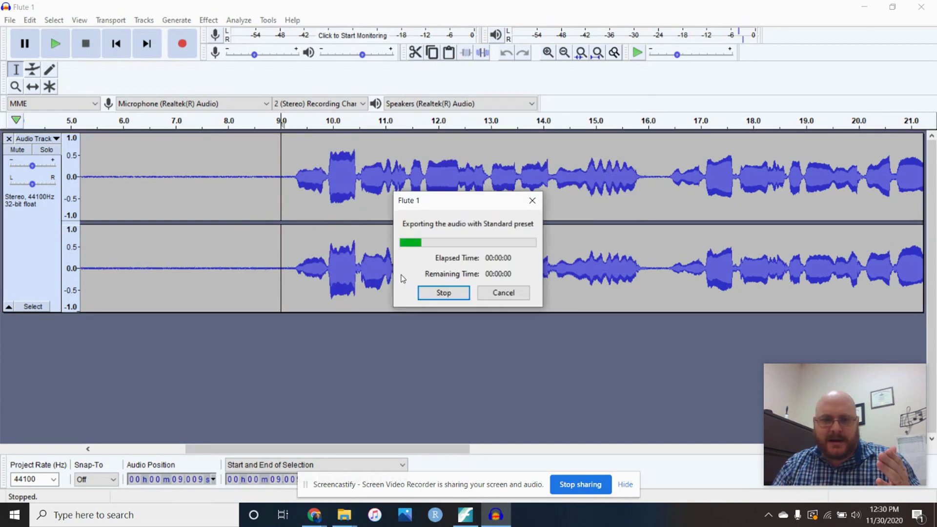
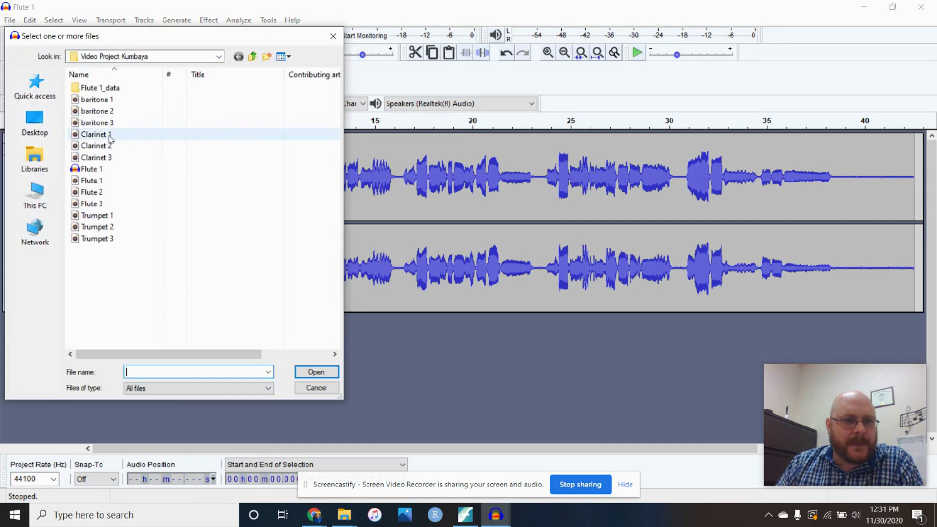
# Import the Flute 2 and Flute 3 recordings as additional tracks below Flute 1.
pyautogui.press('Escape')
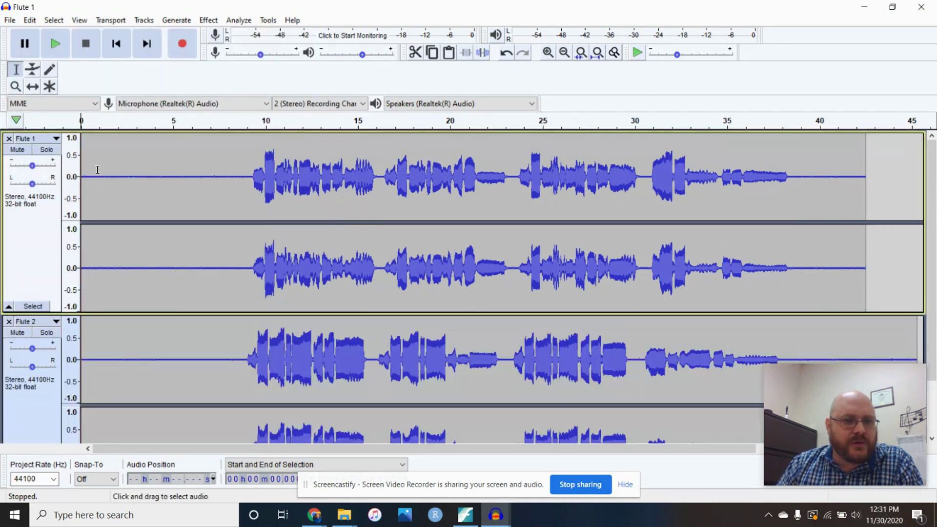
pyautogui.click(10, 20)
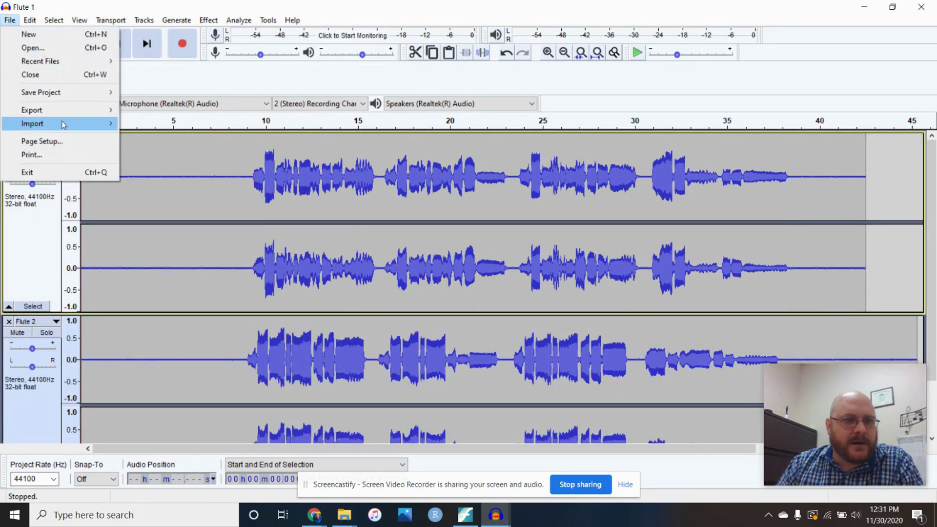
pyautogui.moveTo(68, 124)
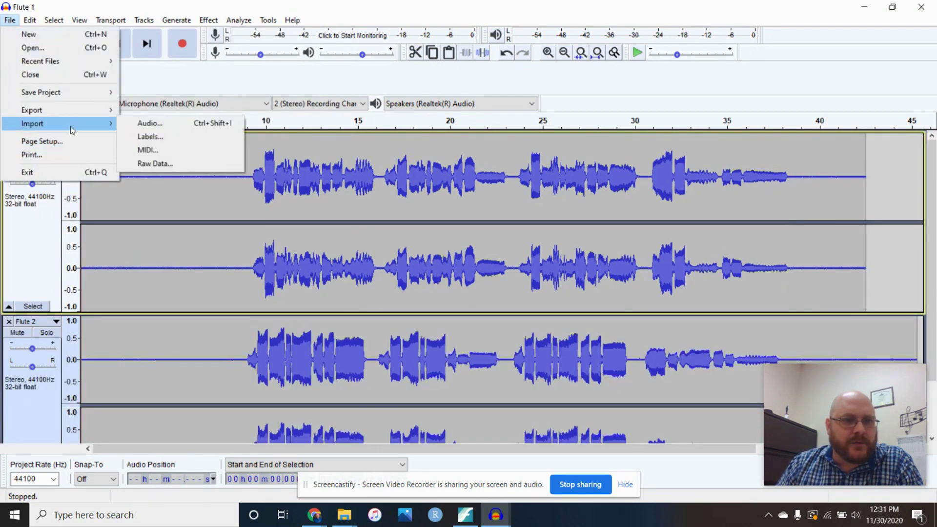
pyautogui.click(161, 125)
pyautogui.press('Escape')
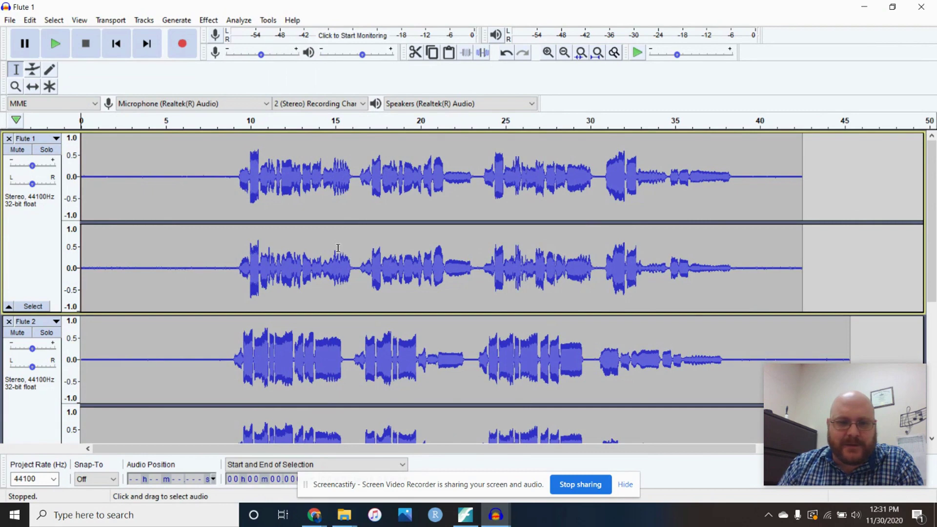
# Reduce the heights of the Flute 1 and Flute 2 tracks to fit the three flute tracks in view.
pyautogui.scroll(-5, 337, 248)
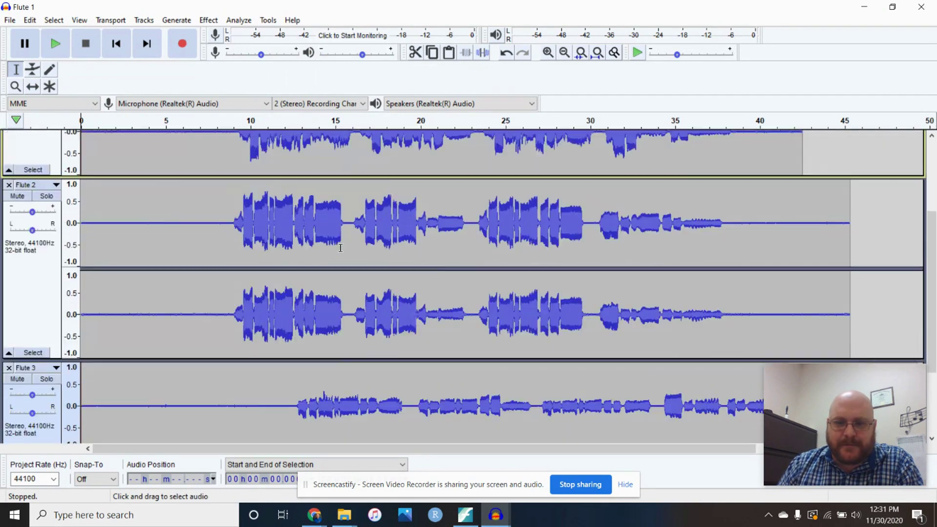
pyautogui.scroll(3, 341, 247)
pyautogui.scroll(-5, 341, 249)
pyautogui.scroll(3, 343, 252)
pyautogui.scroll(3, 343, 251)
pyautogui.scroll(-3, 344, 251)
pyautogui.scroll(3, 343, 251)
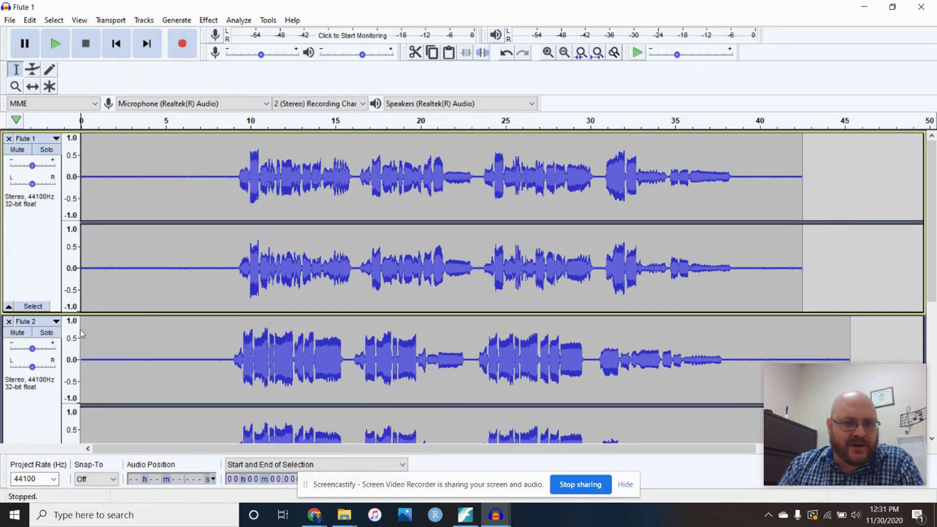
pyautogui.moveTo(90, 312); pyautogui.dragTo(102, 187)
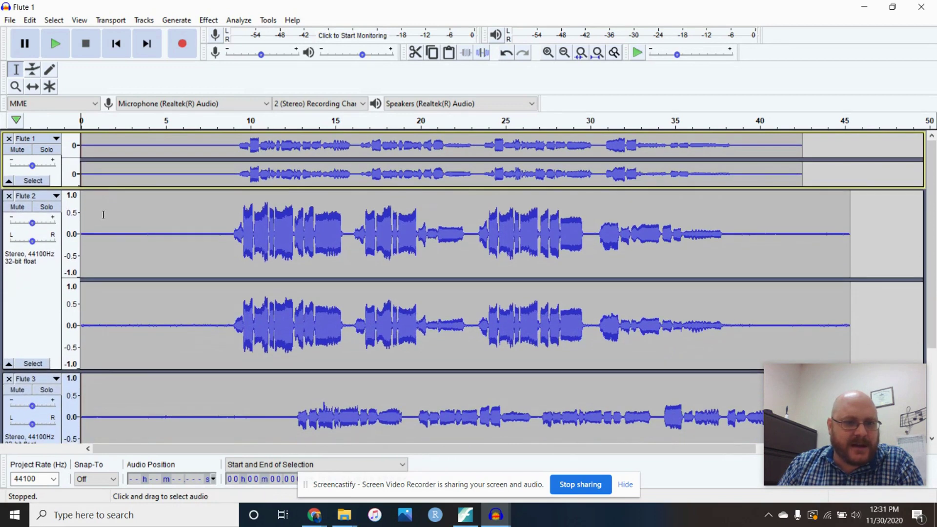
pyautogui.moveTo(130, 370); pyautogui.dragTo(150, 250)
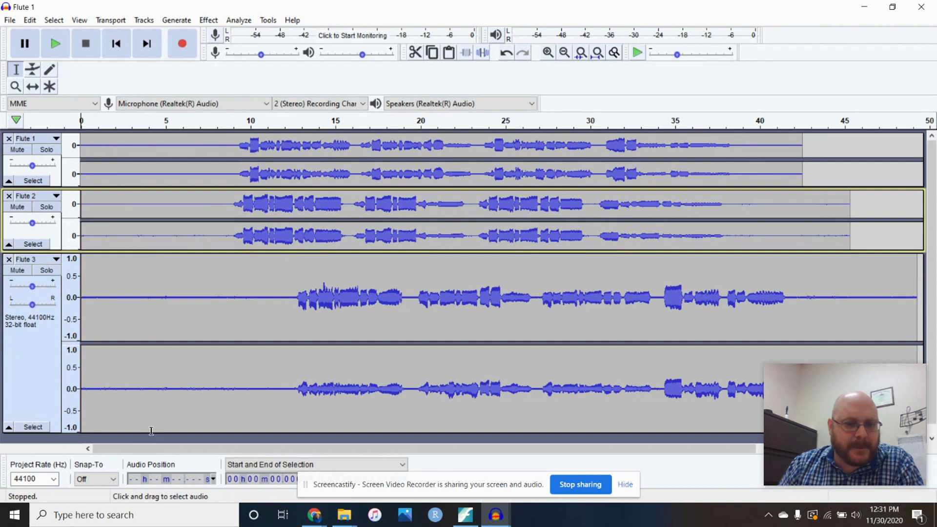
# Reduce the height of the Flute 3 track to match the other two flute tracks.
pyautogui.moveTo(152, 431); pyautogui.dragTo(164, 326)
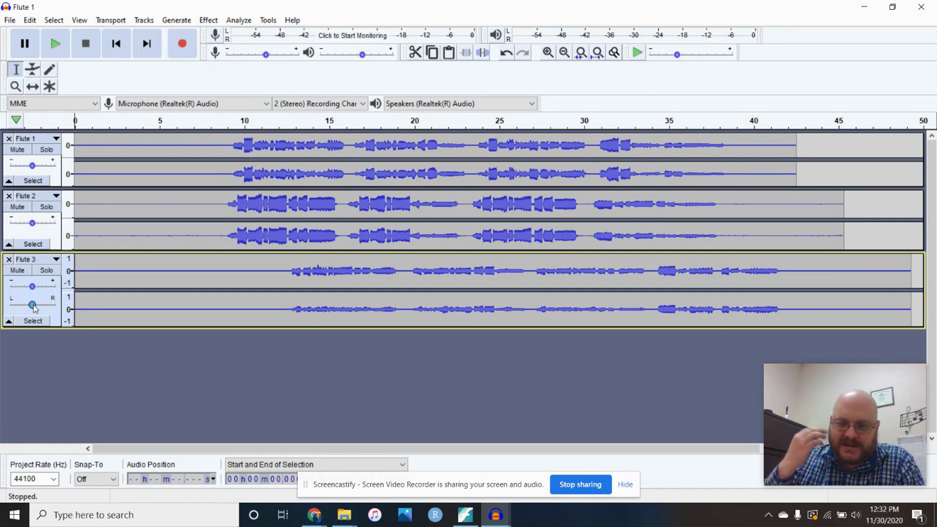
pyautogui.moveTo(34, 308)
pyautogui.mouseDown()
pyautogui.moveTo(2, 307)
pyautogui.moveTo(60, 307)
pyautogui.moveTo(34, 308)
pyautogui.mouseUp()
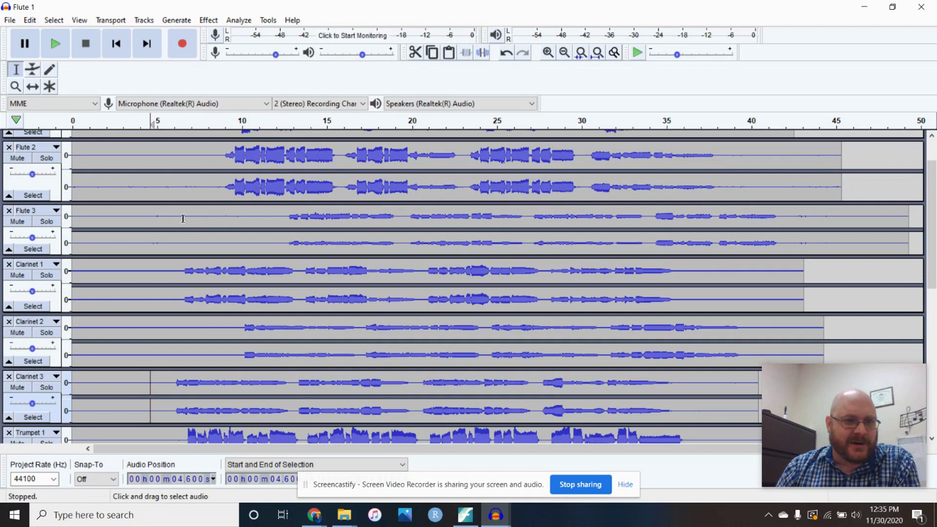
# Play the full set of imported tracks briefly from about 4.6 s.
pyautogui.scroll(3, 183, 218)
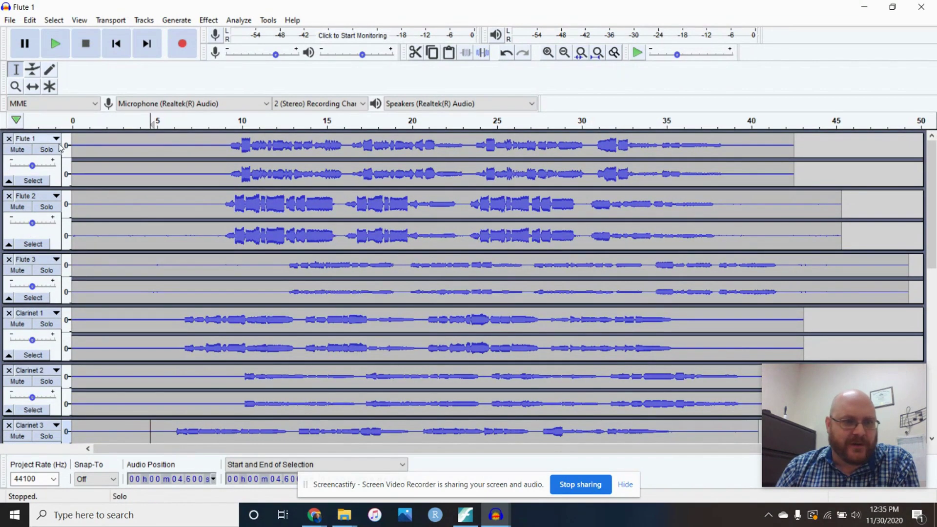
pyautogui.click(57, 139)
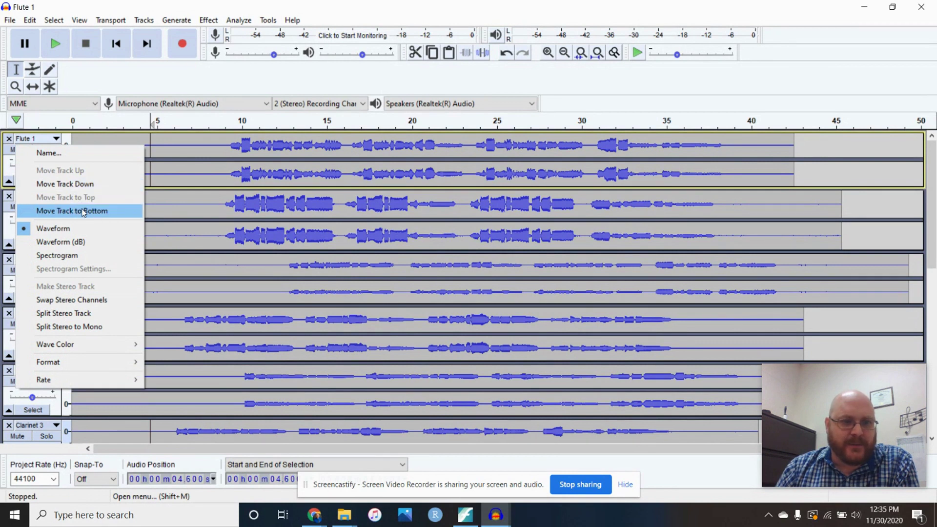
pyautogui.click(128, 120)
pyautogui.press('space')
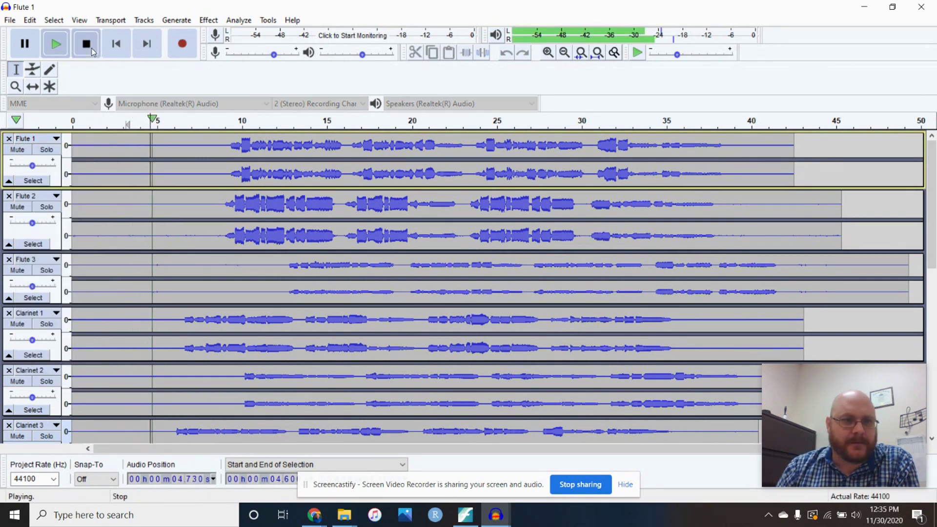
pyautogui.click(92, 50)
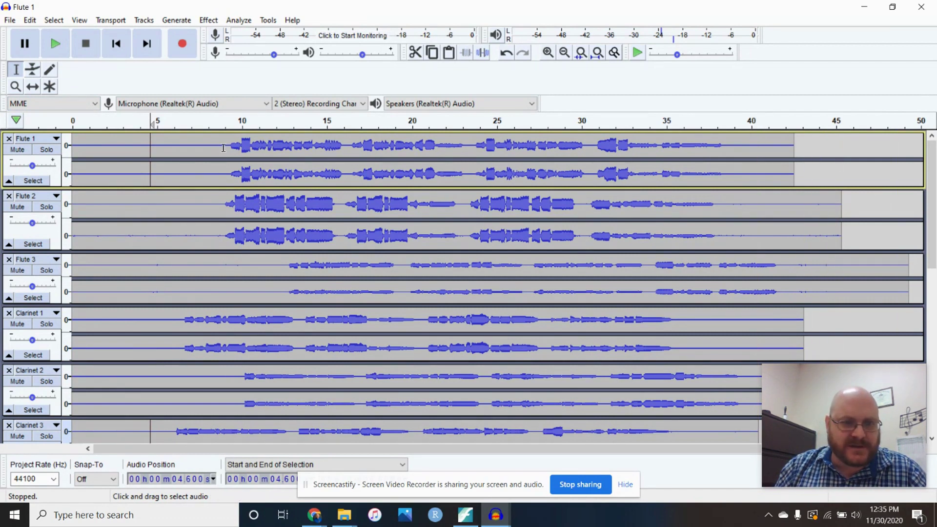
# Delete the silence before the first note in the Flute 1, Flute 2 and Flute 3 tracks.
pyautogui.moveTo(224, 146); pyautogui.dragTo(57, 148)
pyautogui.press('Delete')
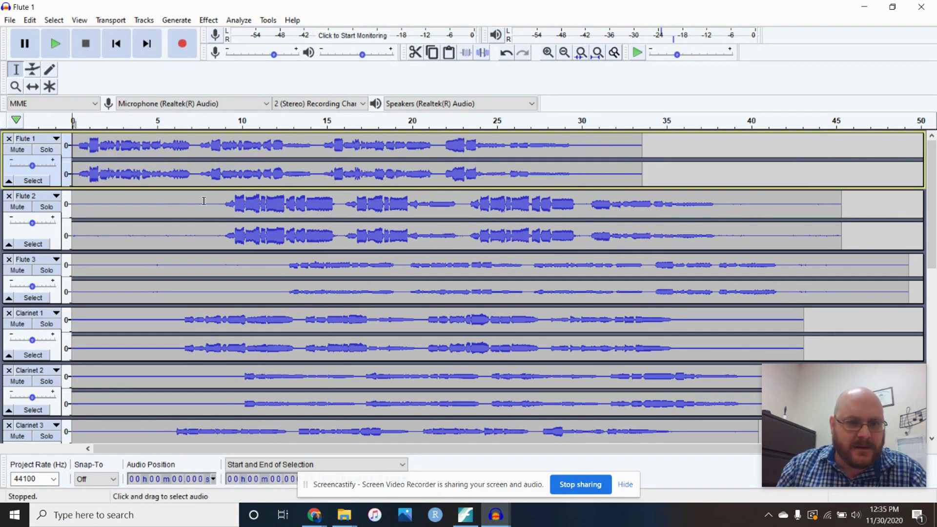
pyautogui.moveTo(221, 211); pyautogui.dragTo(68, 237)
pyautogui.press('Delete')
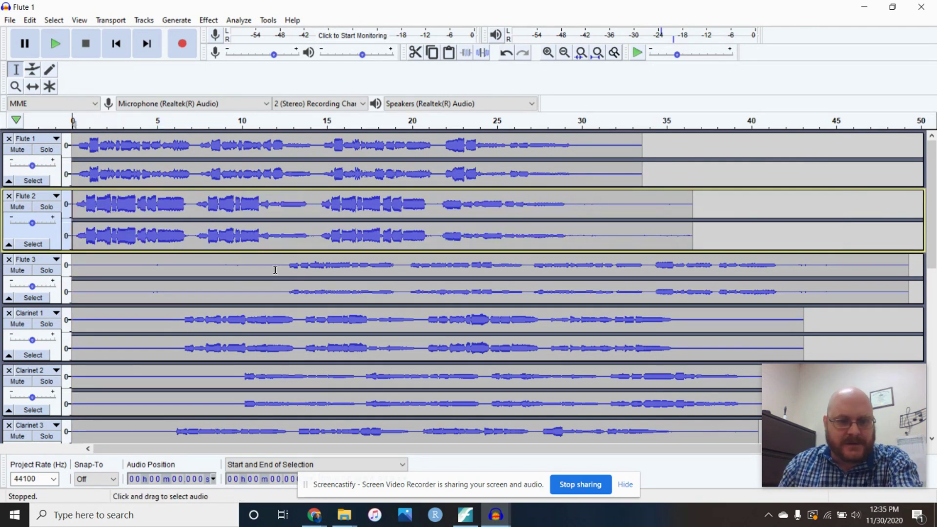
pyautogui.click(280, 268)
pyautogui.moveTo(259, 278); pyautogui.dragTo(87, 282)
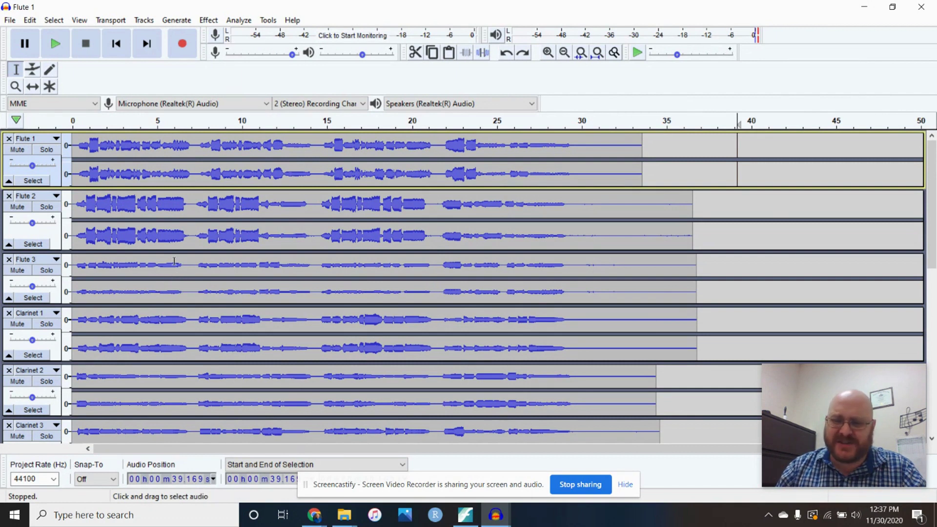
# Examine the first note entrances across the tracks closely within the opening 1.5 seconds.
pyautogui.click(547, 52)
pyautogui.click(548, 52)
pyautogui.click(548, 53)
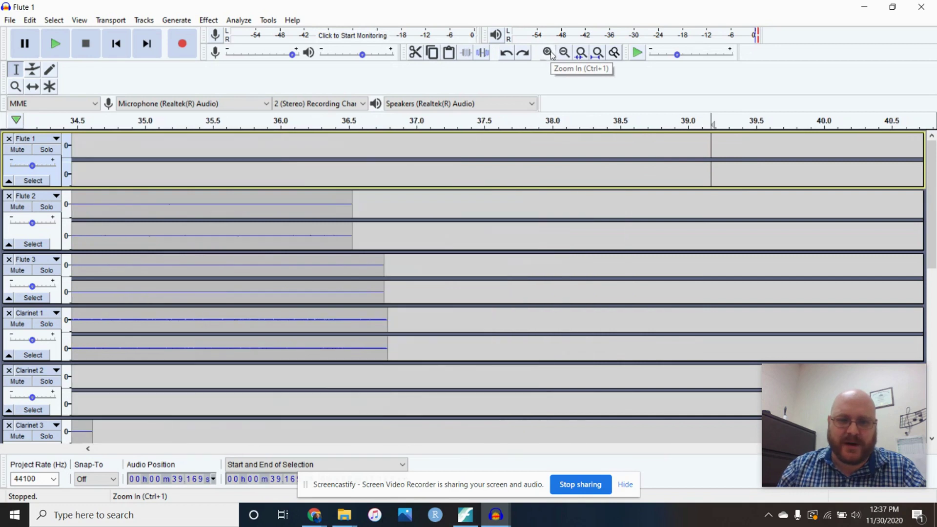
pyautogui.click(552, 450)
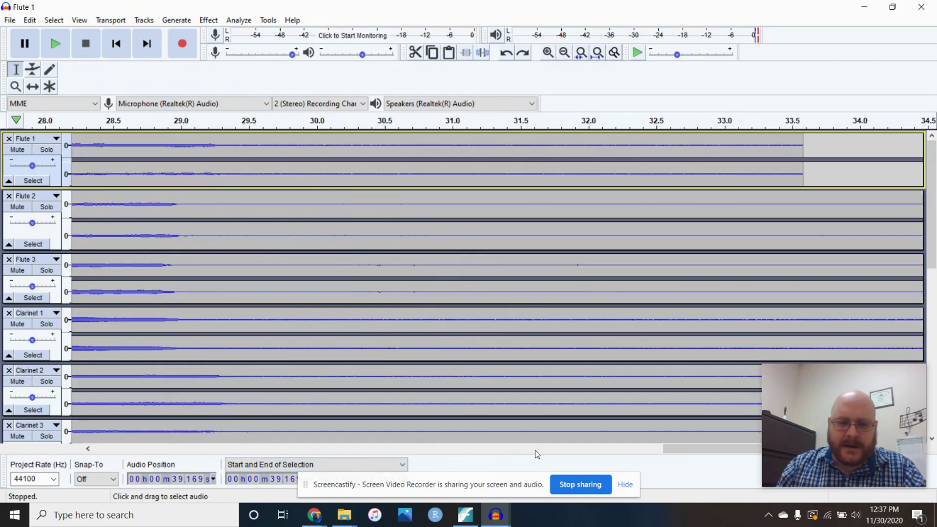
pyautogui.click(534, 450)
pyautogui.moveTo(594, 448); pyautogui.dragTo(109, 416)
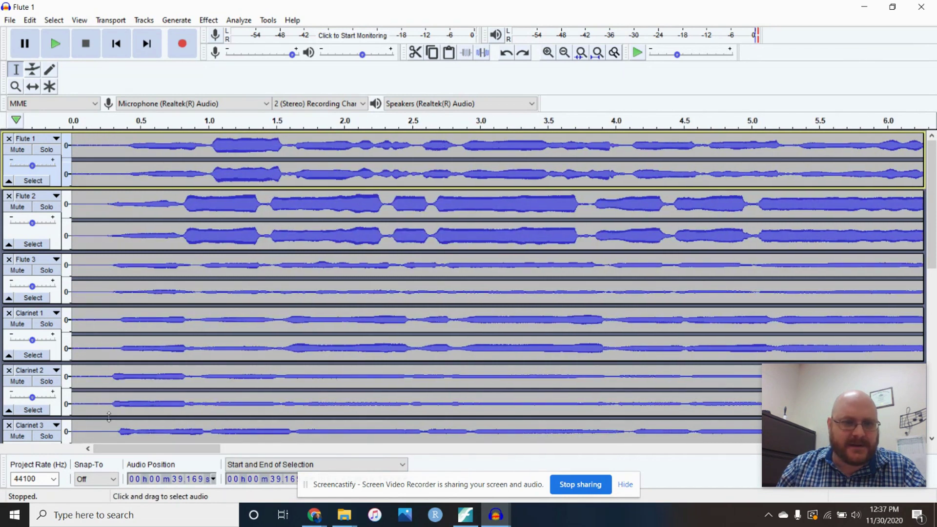
pyautogui.click(547, 52)
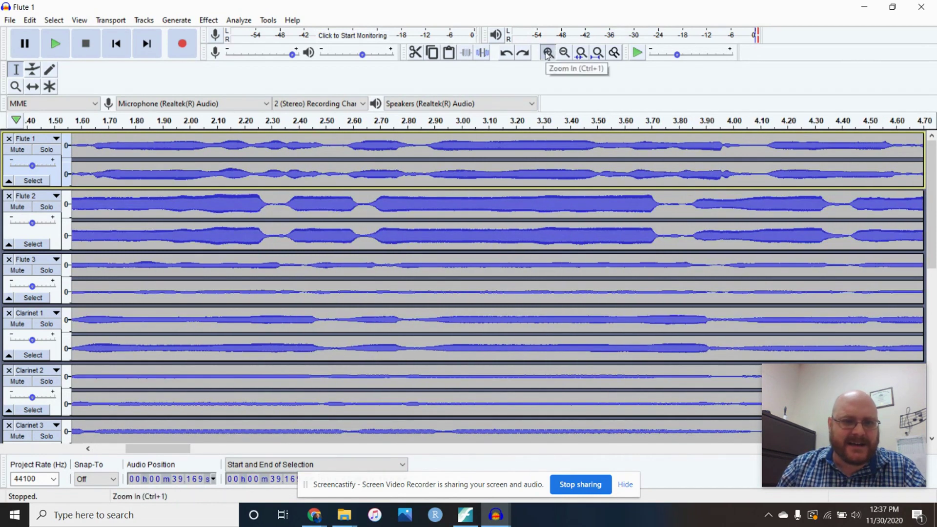
pyautogui.click(547, 52)
pyautogui.moveTo(158, 448); pyautogui.dragTo(93, 449)
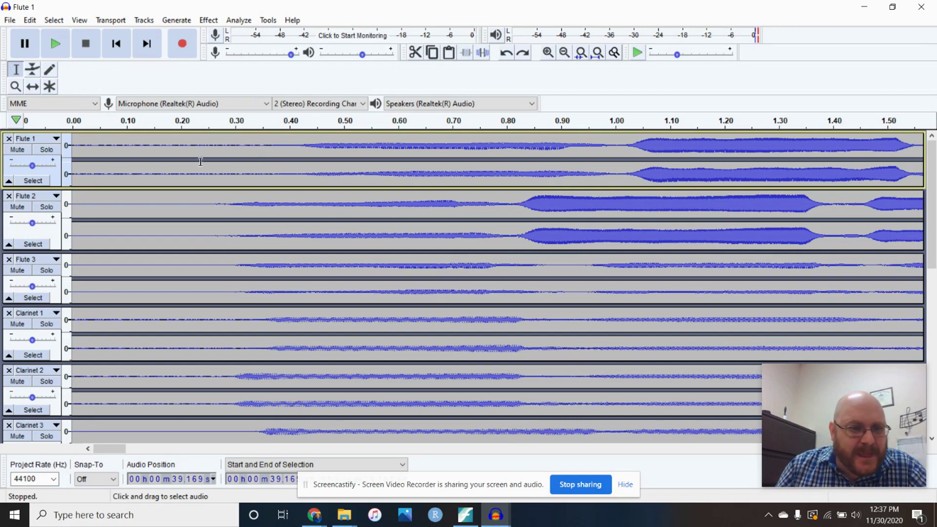
# Solo Flute 2 and unmute Flute 1 so only these two tracks are audible.
pyautogui.click(48, 152)
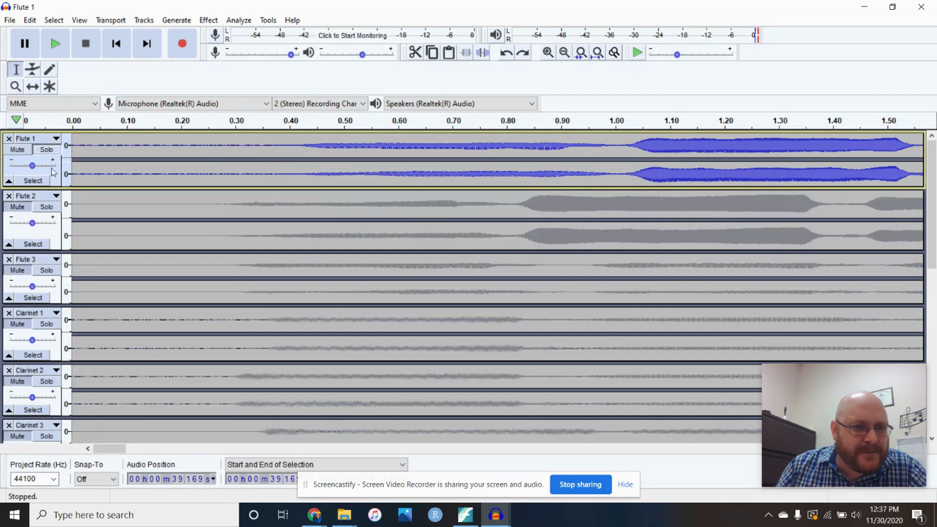
pyautogui.click(49, 207)
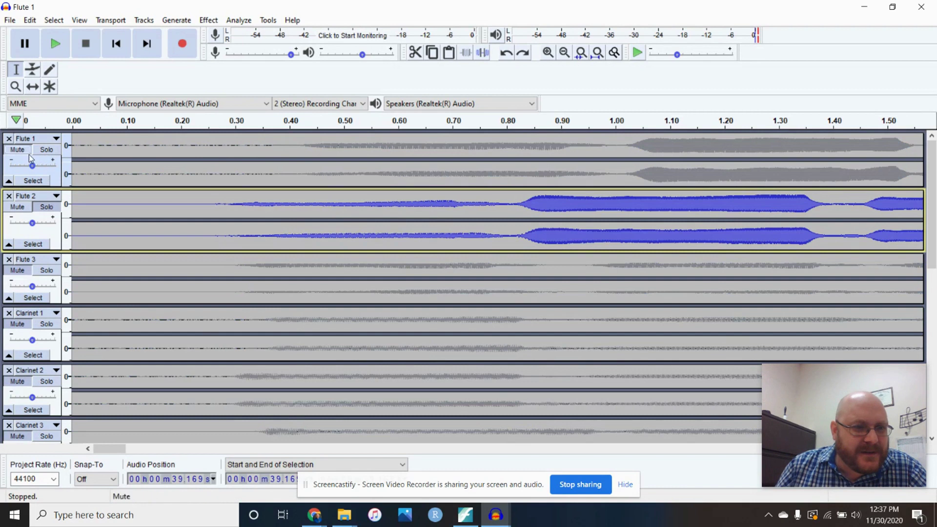
pyautogui.click(45, 208)
pyautogui.click(45, 207)
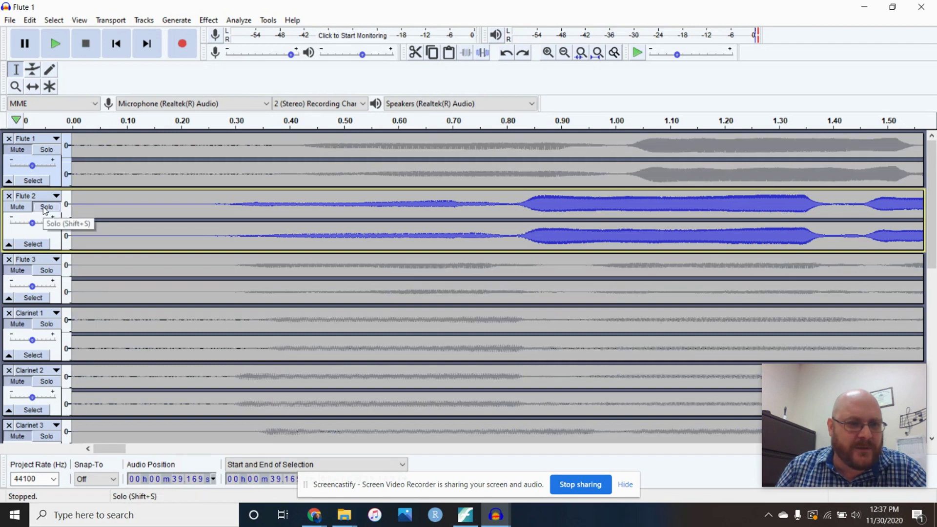
pyautogui.click(22, 153)
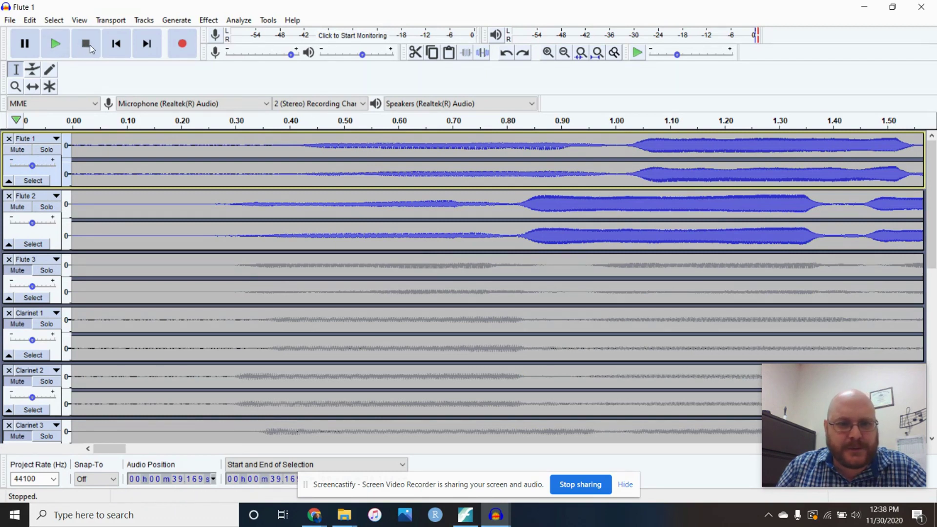
# Play Flute 1 and Flute 2 together from the start to check their alignment.
pyautogui.click(82, 161)
pyautogui.click(55, 43)
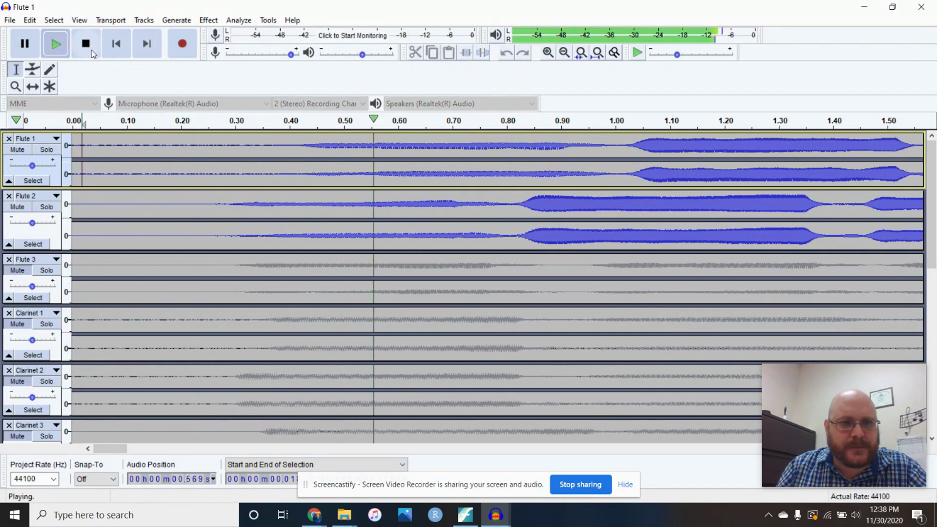
pyautogui.click(92, 50)
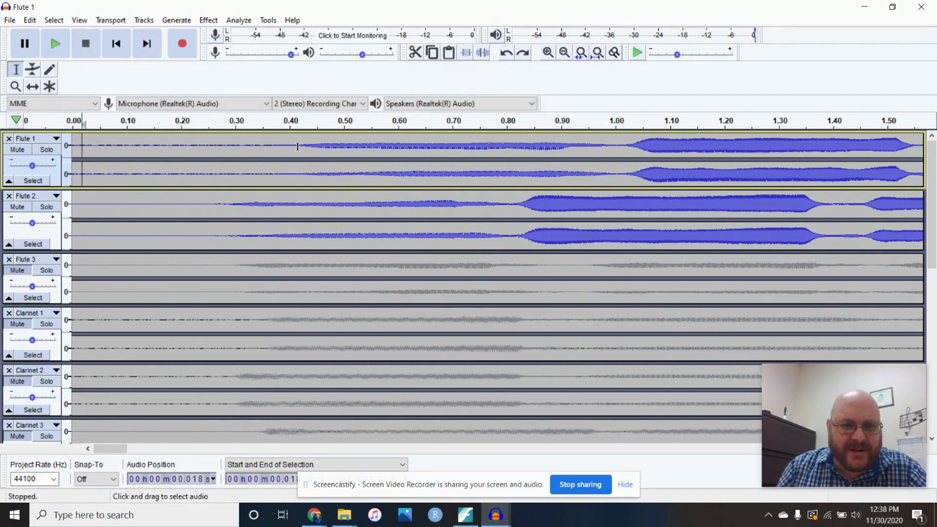
# Delete about 0.13 s just before Flute 1's first note to align it with Flute 2, and play the two together.
pyautogui.moveTo(297, 147); pyautogui.dragTo(226, 149)
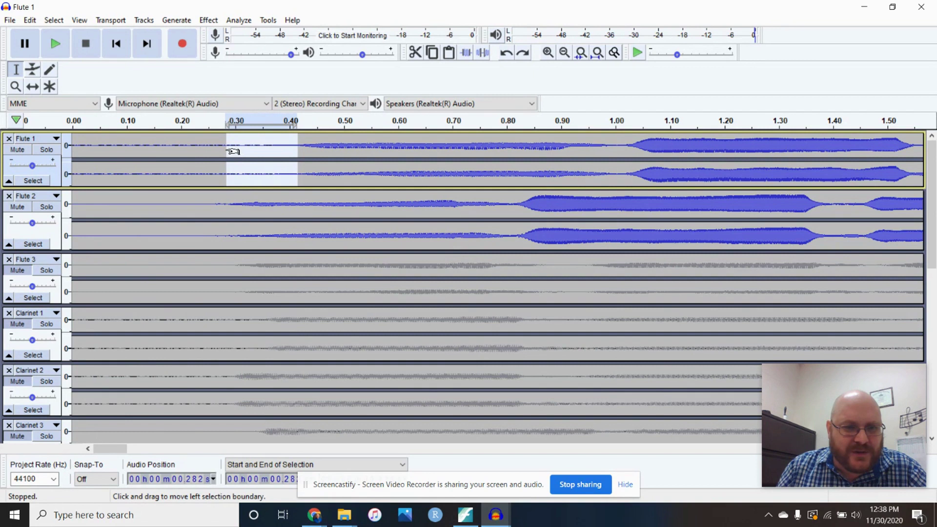
pyautogui.press('Delete')
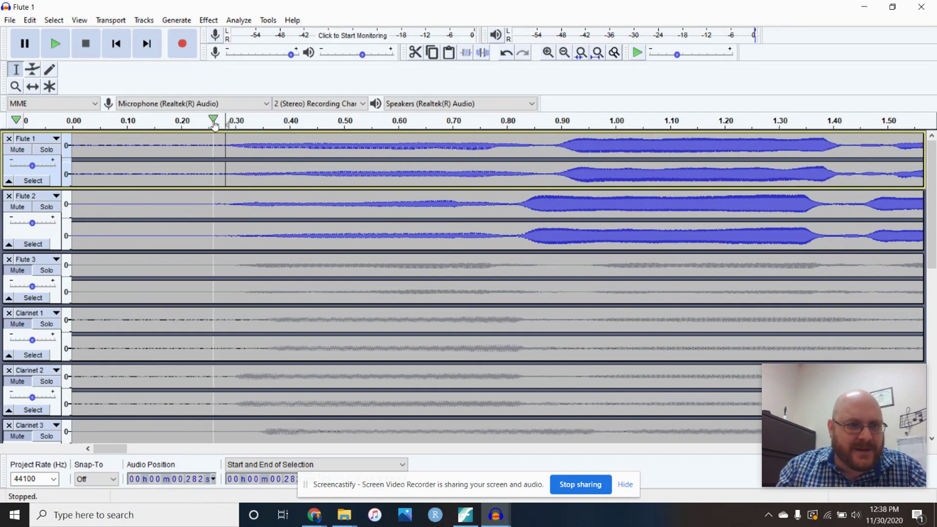
pyautogui.click(56, 44)
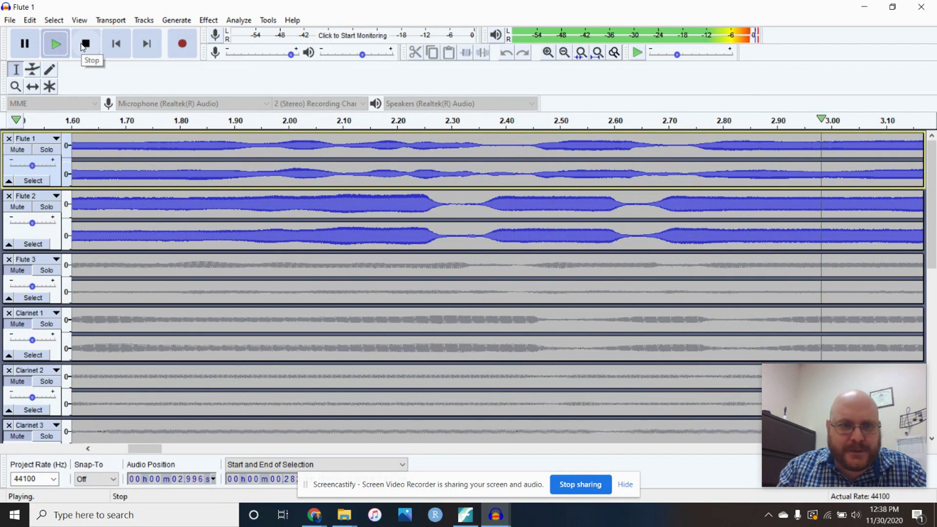
pyautogui.click(84, 45)
pyautogui.moveTo(174, 454); pyautogui.dragTo(118, 453)
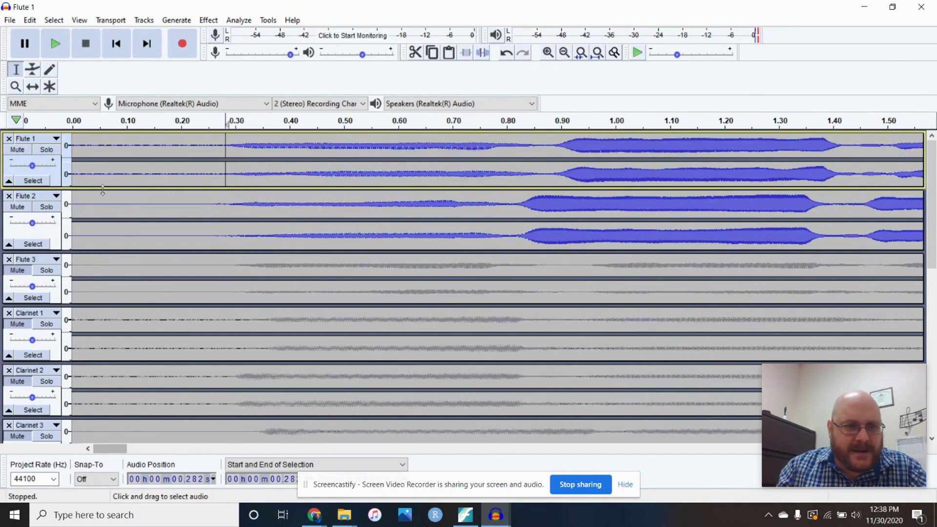
# Lower the gain of Flute 1 and Flute 2 slightly and play them to check the level.
pyautogui.moveTo(32, 166); pyautogui.dragTo(27, 166)
pyautogui.moveTo(33, 223); pyautogui.dragTo(28, 223)
pyautogui.click(55, 44)
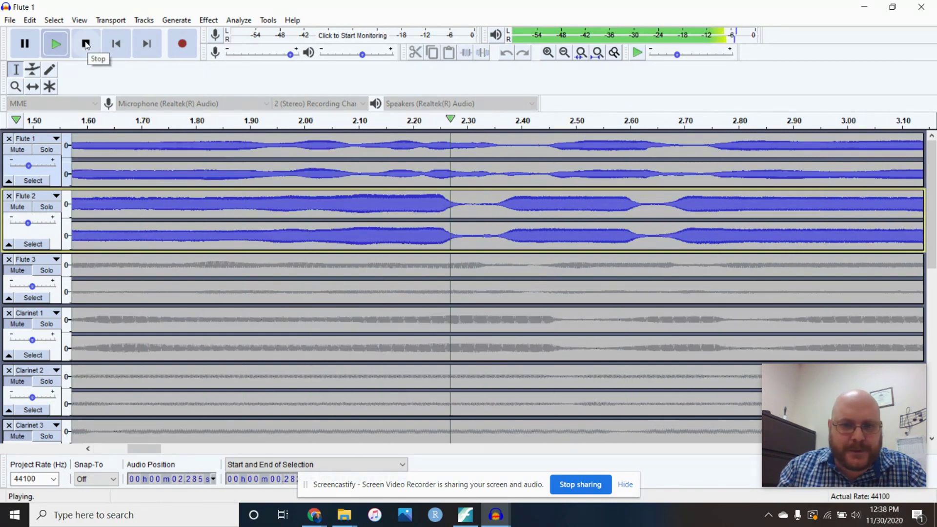
pyautogui.click(86, 44)
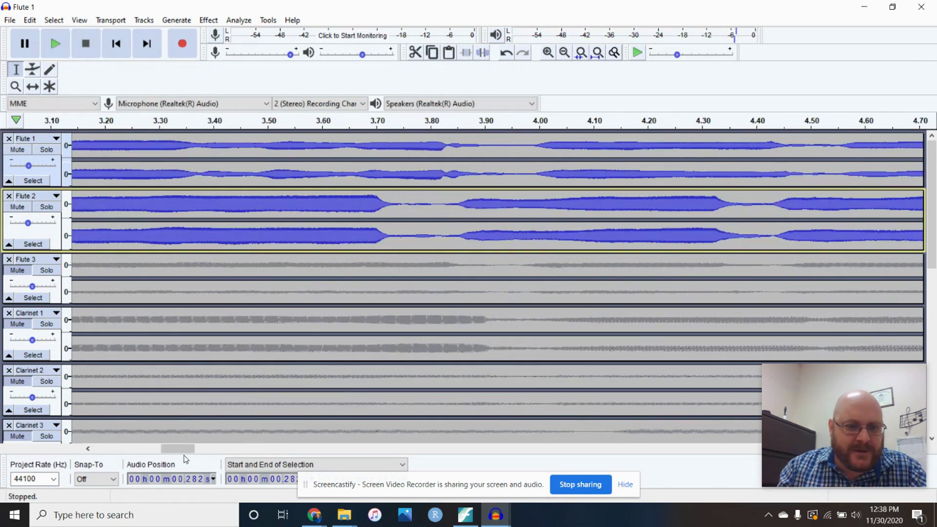
pyautogui.click(134, 450)
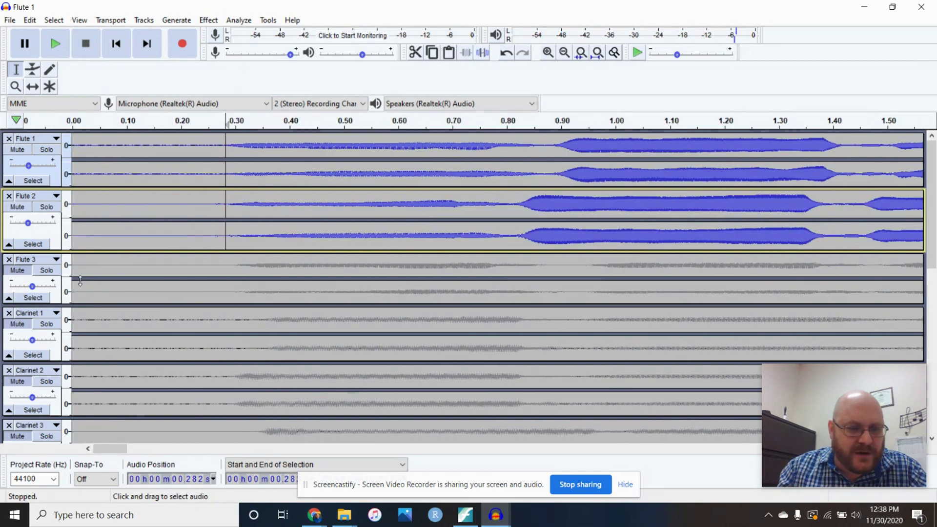
# Unmute Flute 3 and delete about 0.03 s just before its first note to align it with the other flutes.
pyautogui.click(18, 270)
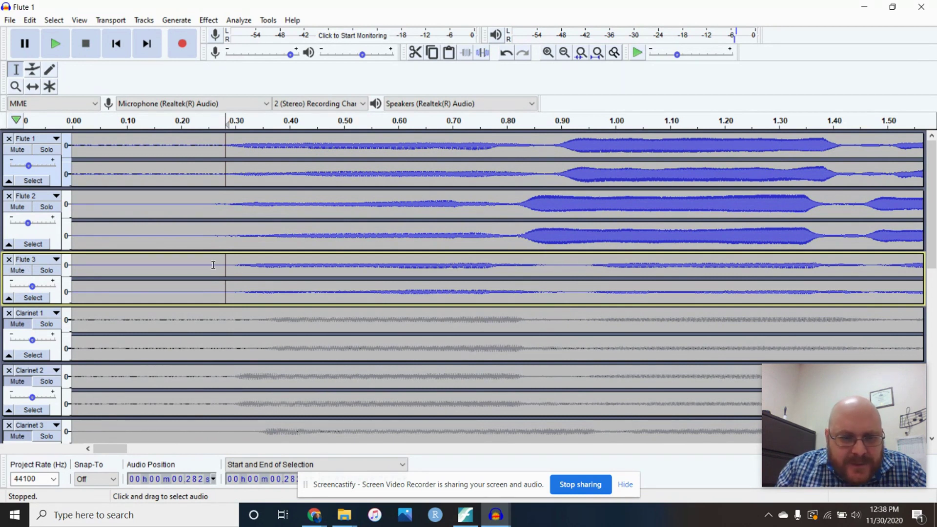
pyautogui.moveTo(213, 265); pyautogui.dragTo(199, 266)
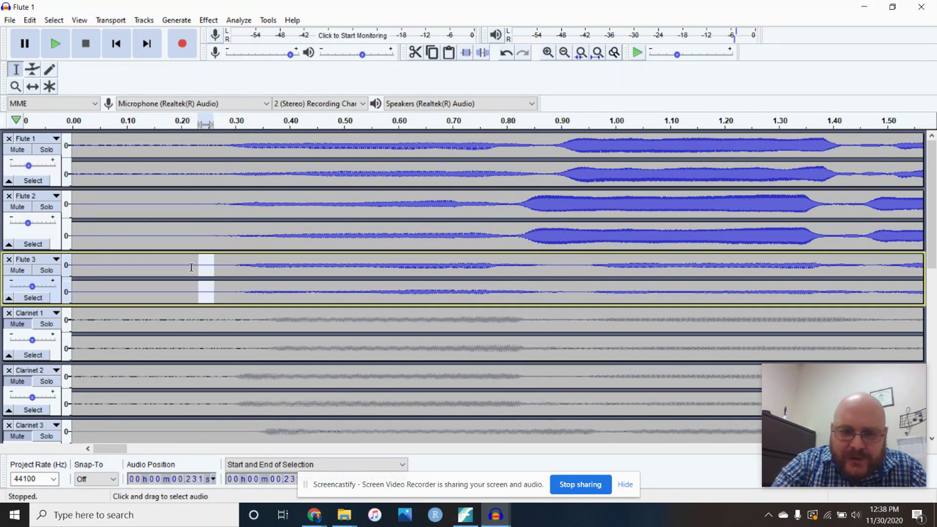
pyautogui.press('Delete')
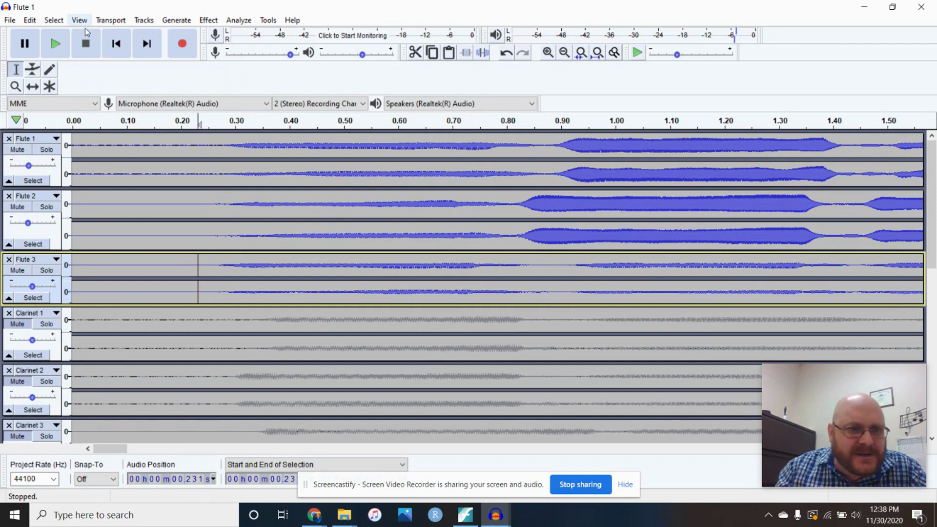
# Play the three flutes together, raise Flute 3's gain slightly, and place the cursor in Flute 3 before its first note.
pyautogui.click(57, 45)
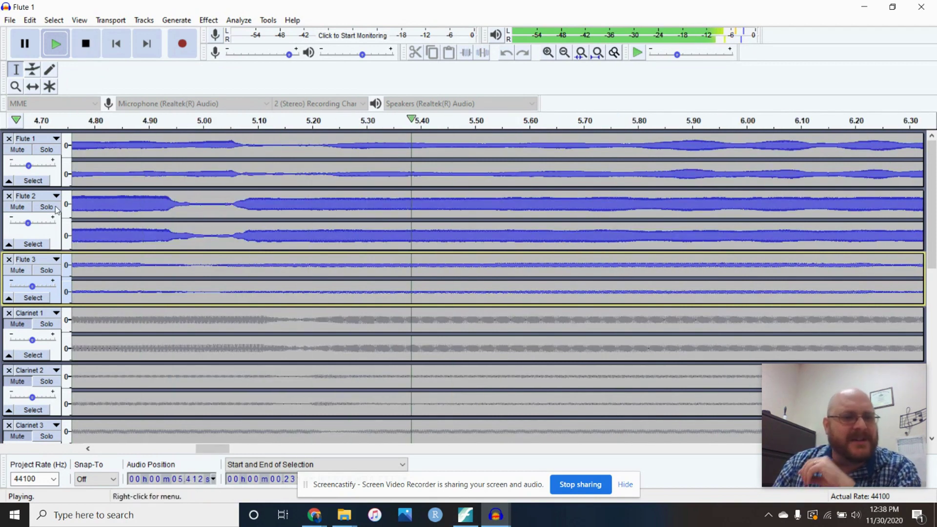
pyautogui.moveTo(33, 290); pyautogui.dragTo(37, 288)
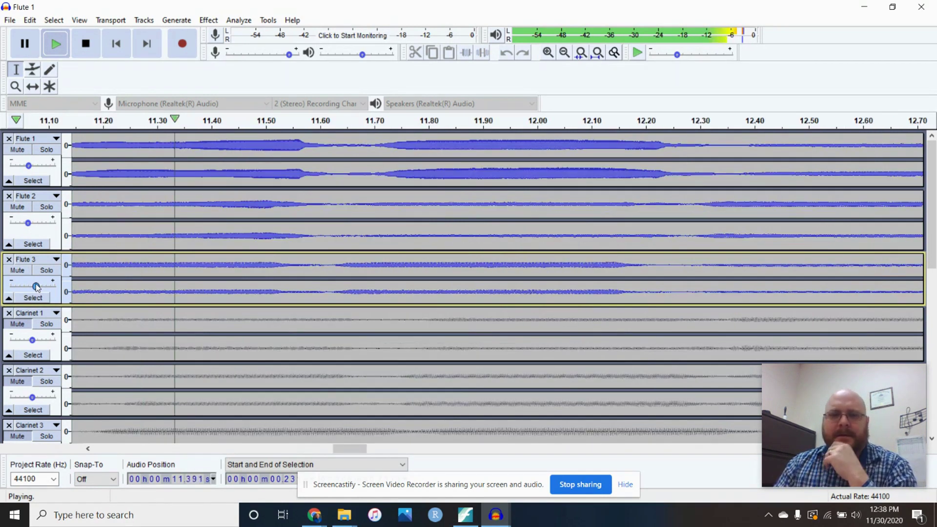
pyautogui.click(100, 41)
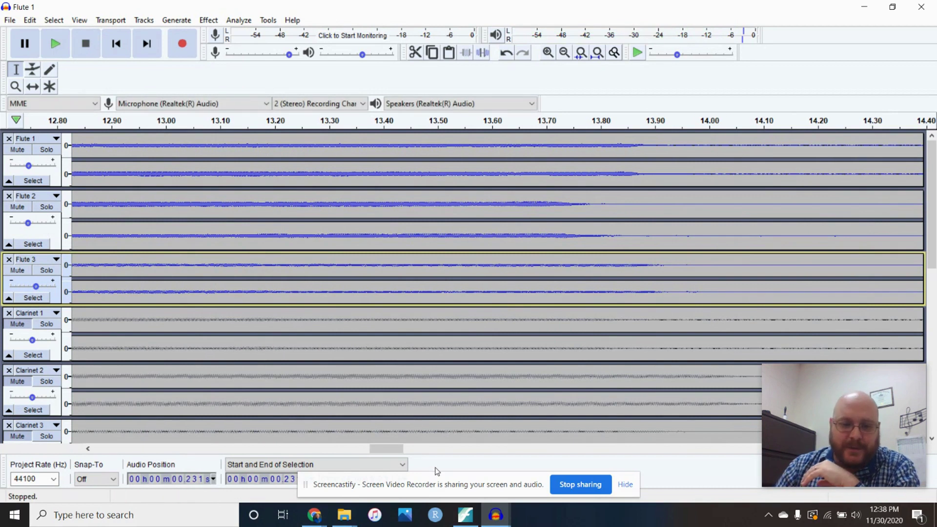
pyautogui.moveTo(387, 448); pyautogui.dragTo(108, 452)
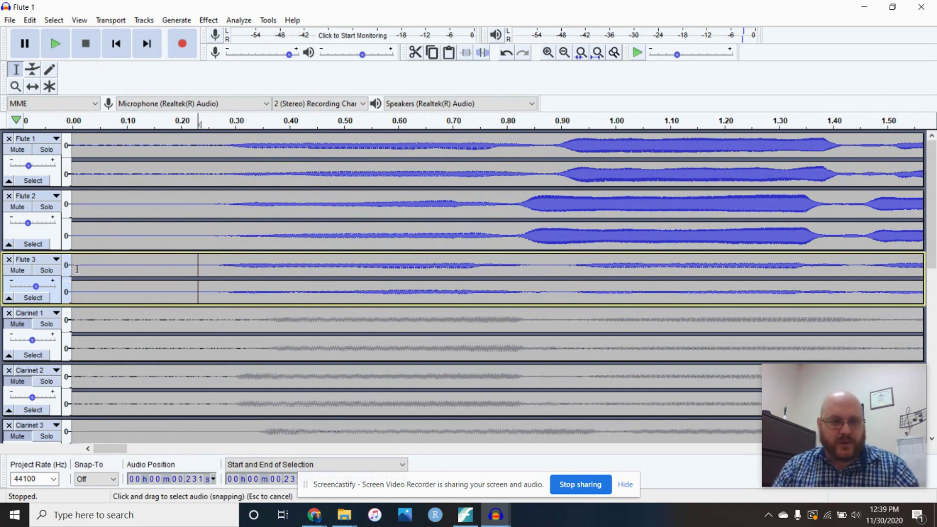
pyautogui.click(164, 266)
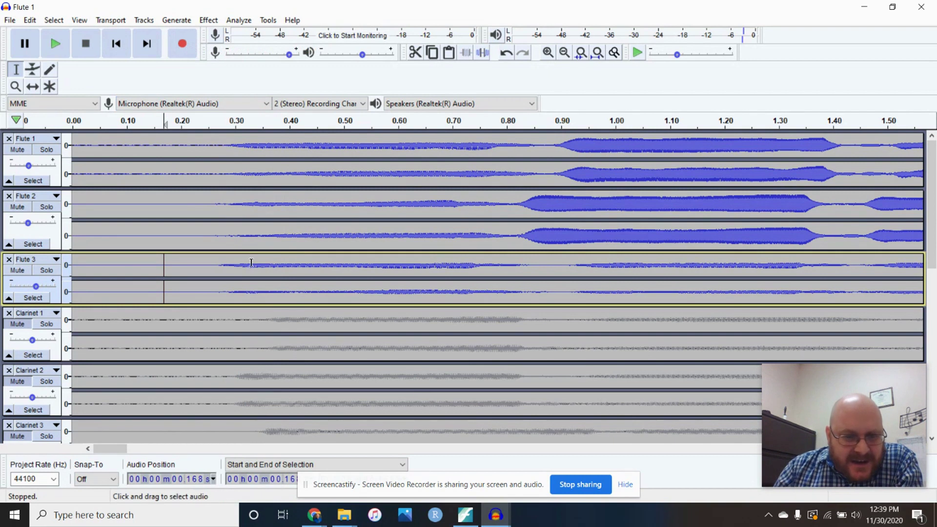
# Delete about 0.06 s before Clarinet 1's first note and about 0.04 s before Clarinet 3's to align the clarinet entrances.
pyautogui.moveTo(261, 324); pyautogui.dragTo(226, 324)
pyautogui.press('Delete')
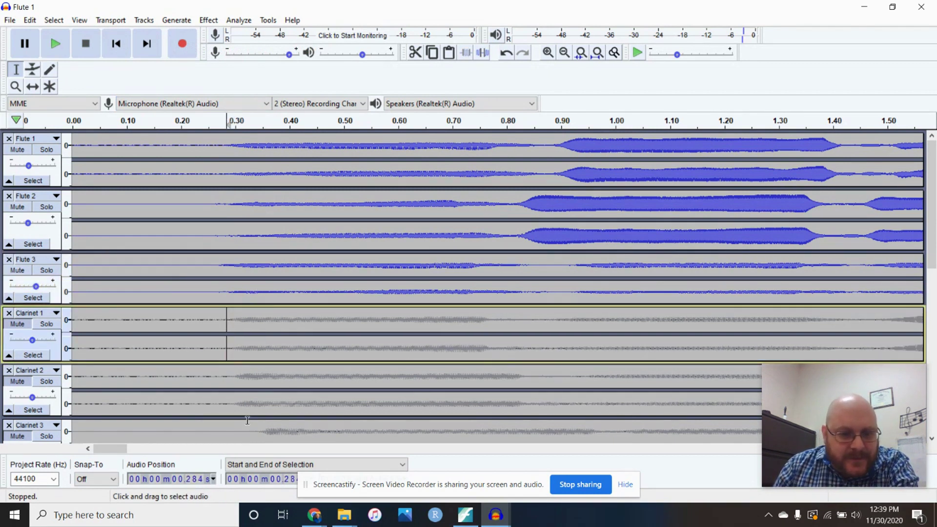
pyautogui.click(233, 432)
pyautogui.scroll(-1, 232, 419)
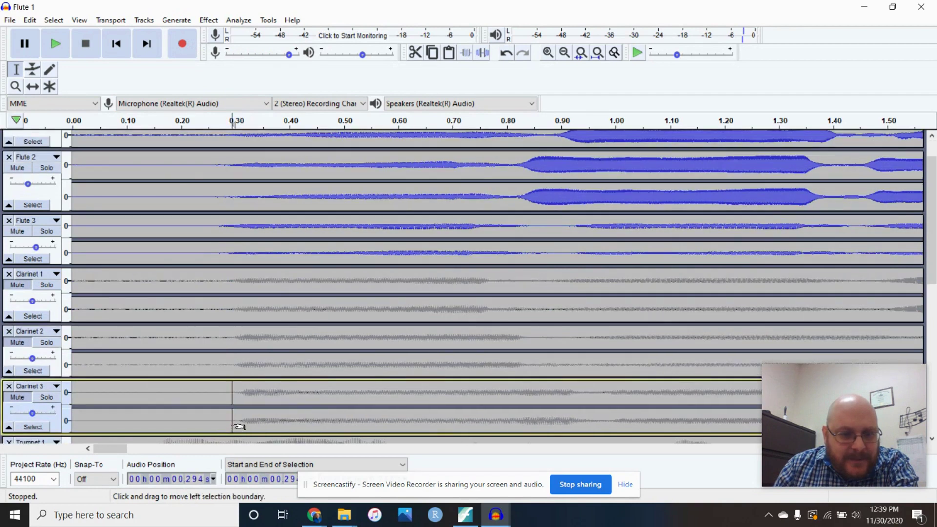
# Unmute Clarinet 1 and Clarinet 2 one after the other, playing the mix with the flutes after each.
pyautogui.click(18, 286)
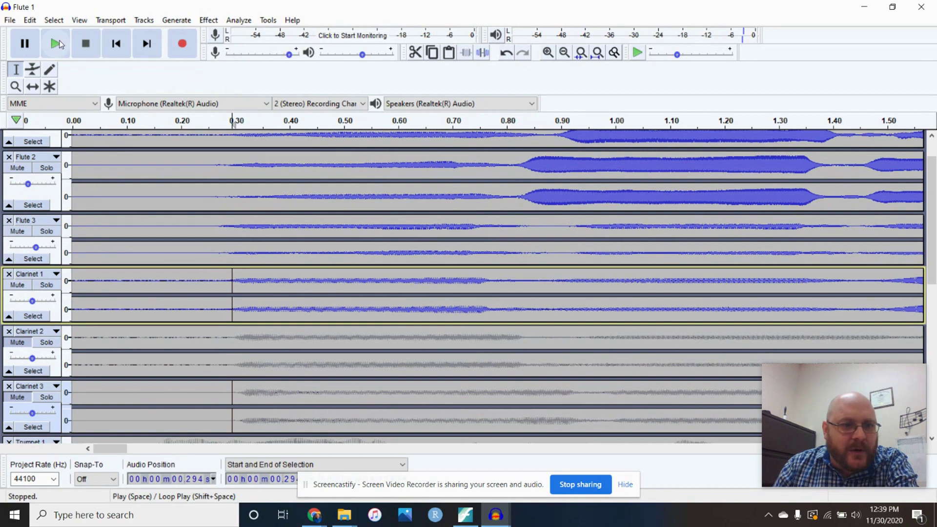
pyautogui.click(59, 43)
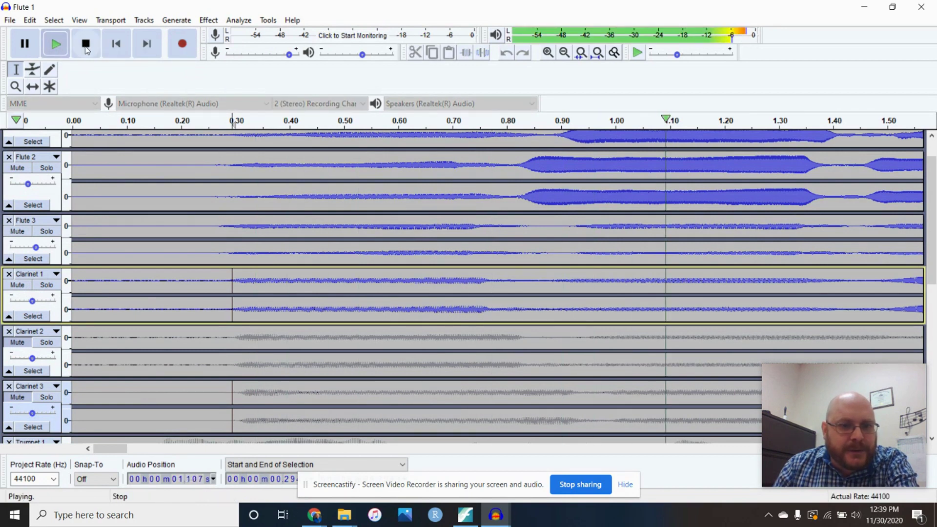
pyautogui.click(85, 44)
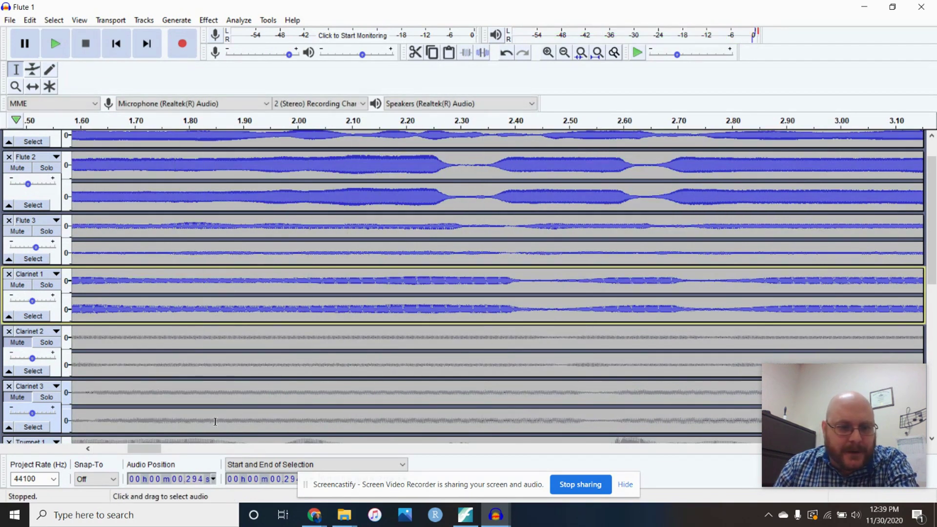
pyautogui.moveTo(149, 453); pyautogui.dragTo(112, 451)
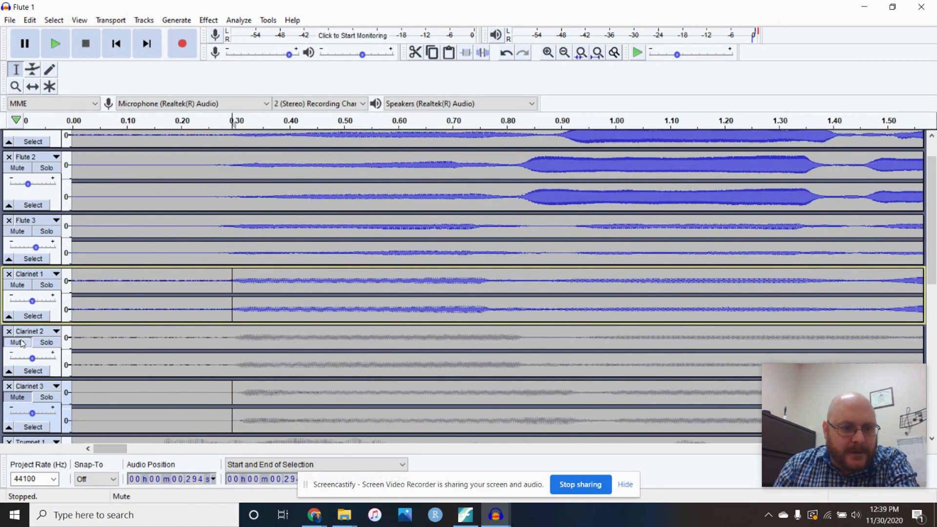
pyautogui.click(24, 343)
pyautogui.click(55, 44)
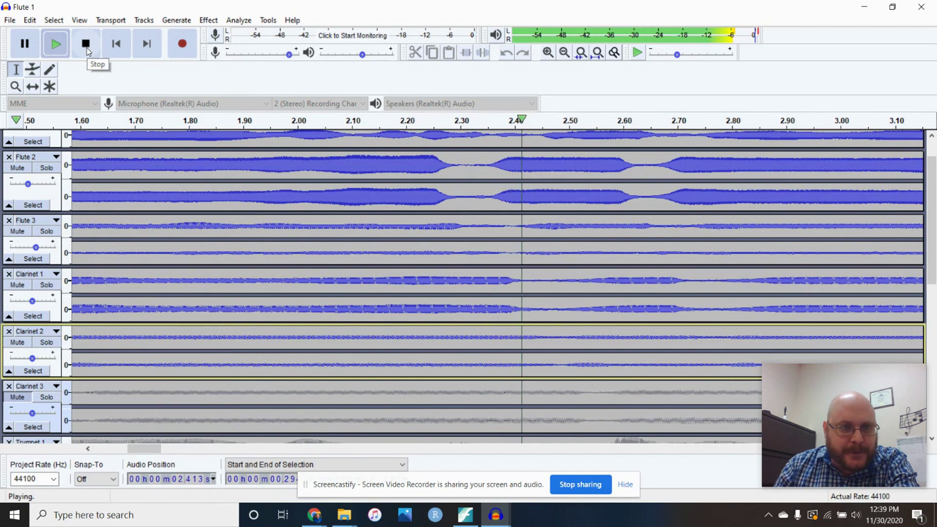
pyautogui.click(87, 48)
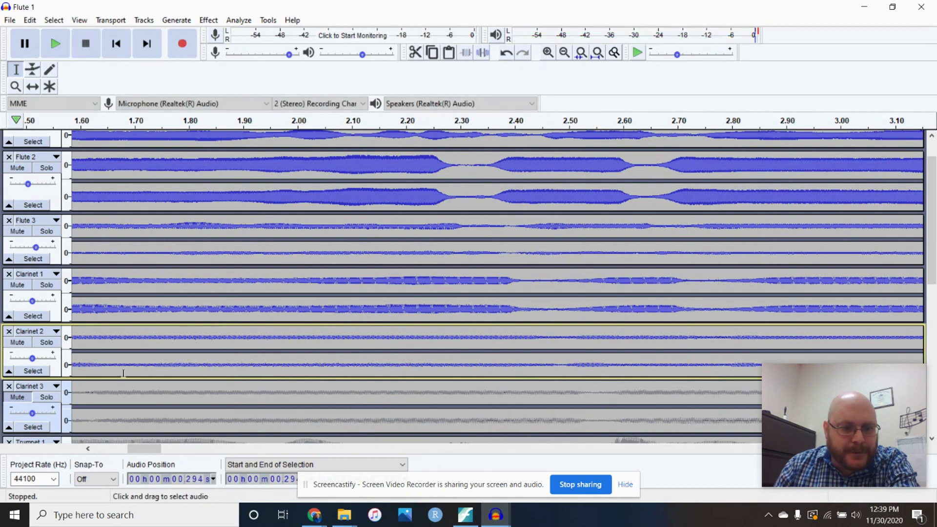
# Unmute Clarinet 3 and play it together with the flutes and the other clarinets.
pyautogui.click(24, 401)
pyautogui.moveTo(144, 448); pyautogui.dragTo(88, 459)
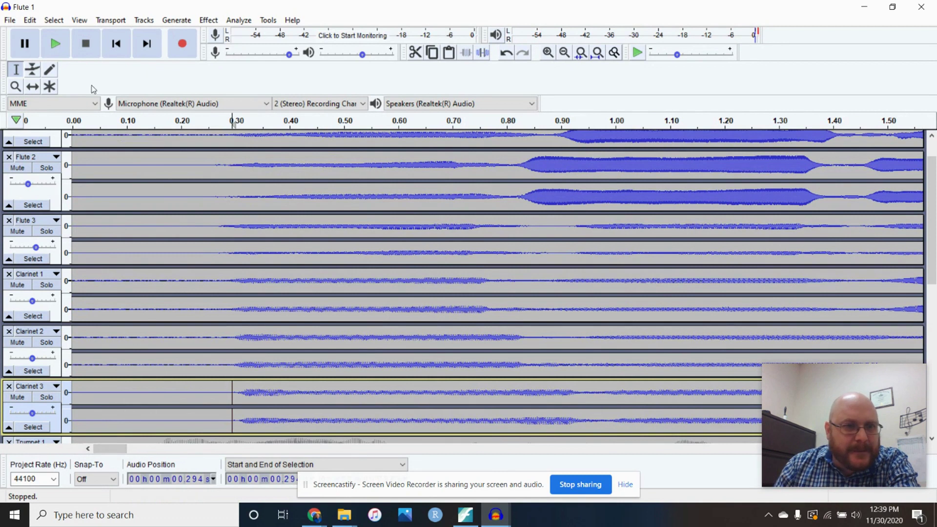
pyautogui.click(55, 44)
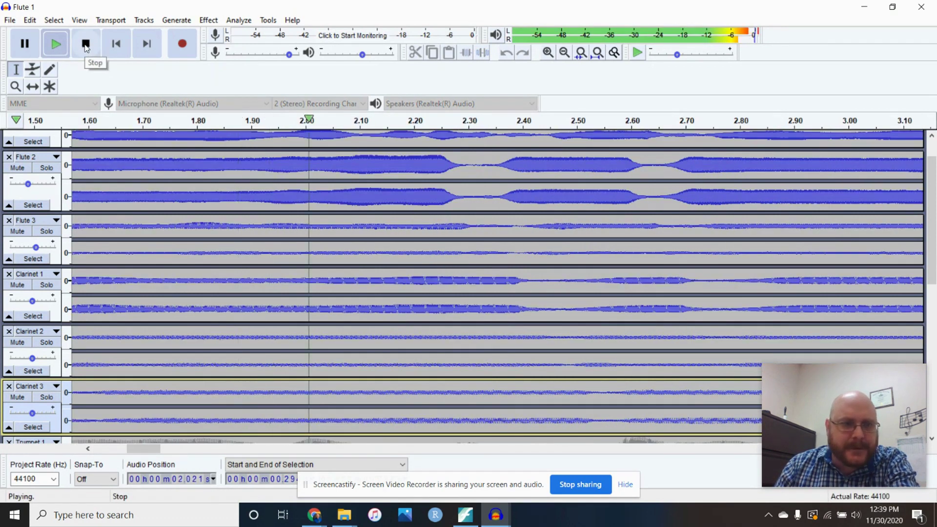
# Mute the three flutes during playback to hear the clarinets alone, and stop playback.
pyautogui.click(17, 231)
pyautogui.click(18, 169)
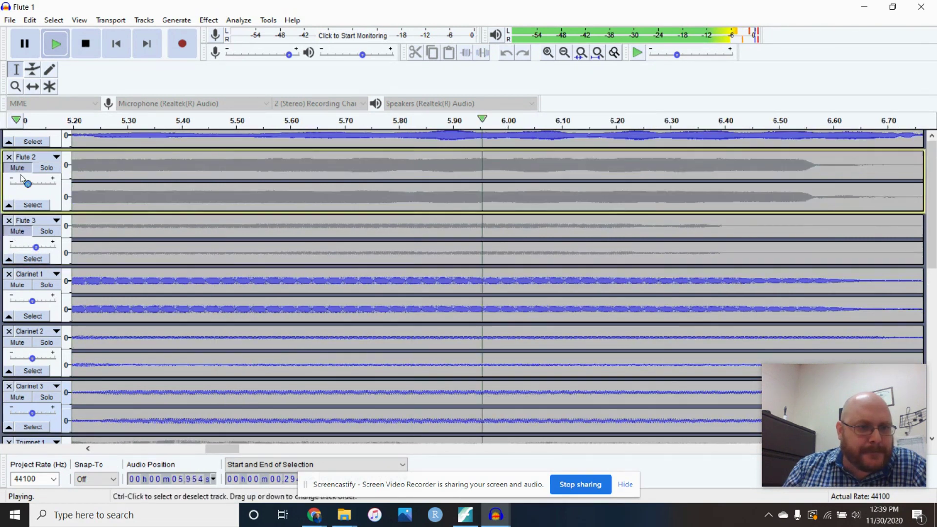
pyautogui.scroll(1, 18, 173)
pyautogui.click(19, 151)
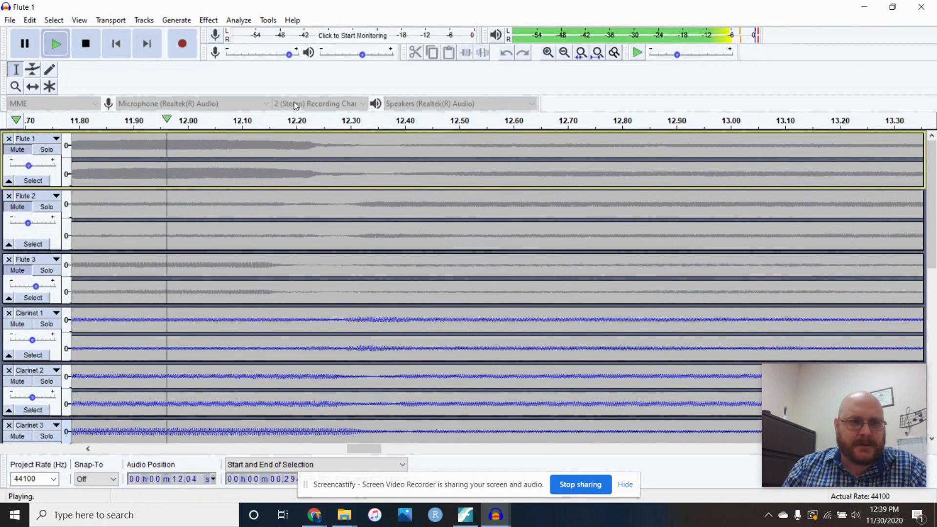
pyautogui.click(85, 43)
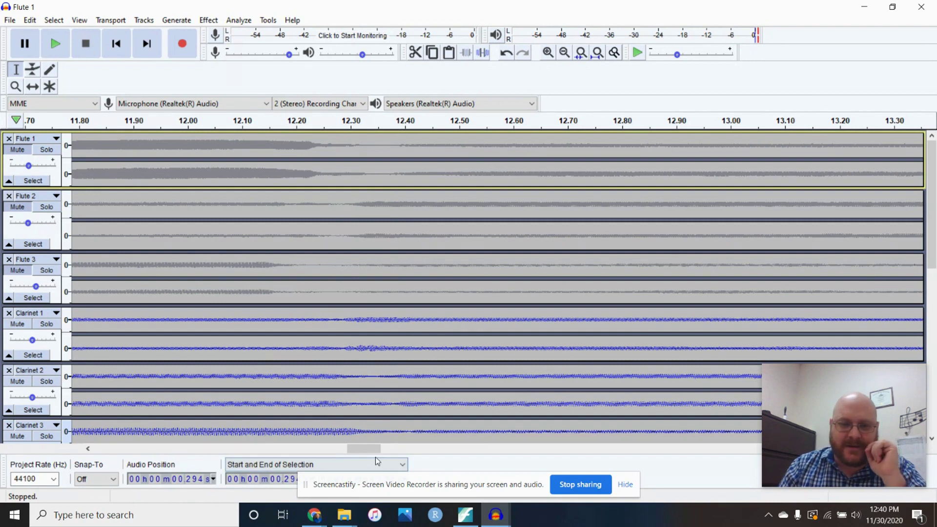
# Insert 0.580 s of silence before Trumpet 1's first note and delete about 0.43 s of it to align with the clarinets.
pyautogui.moveTo(367, 451); pyautogui.dragTo(113, 450)
pyautogui.scroll(-5, 174, 337)
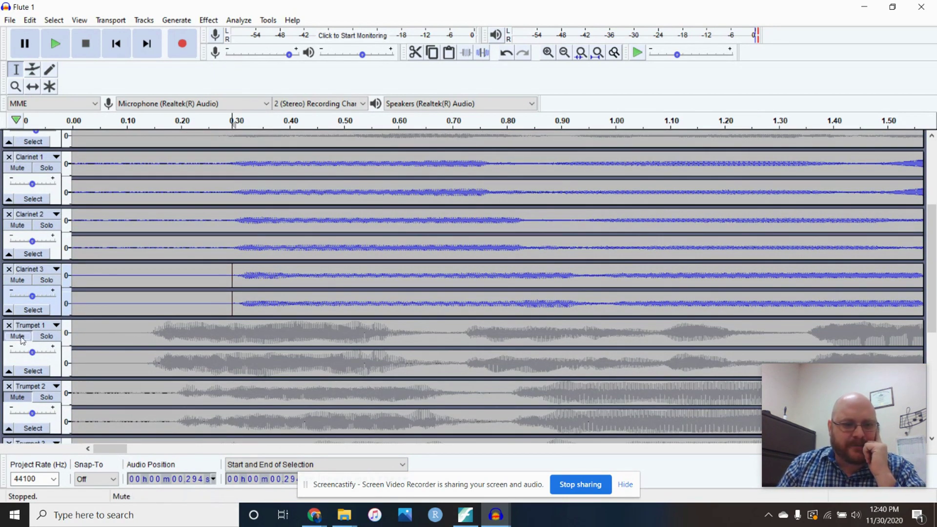
pyautogui.click(124, 335)
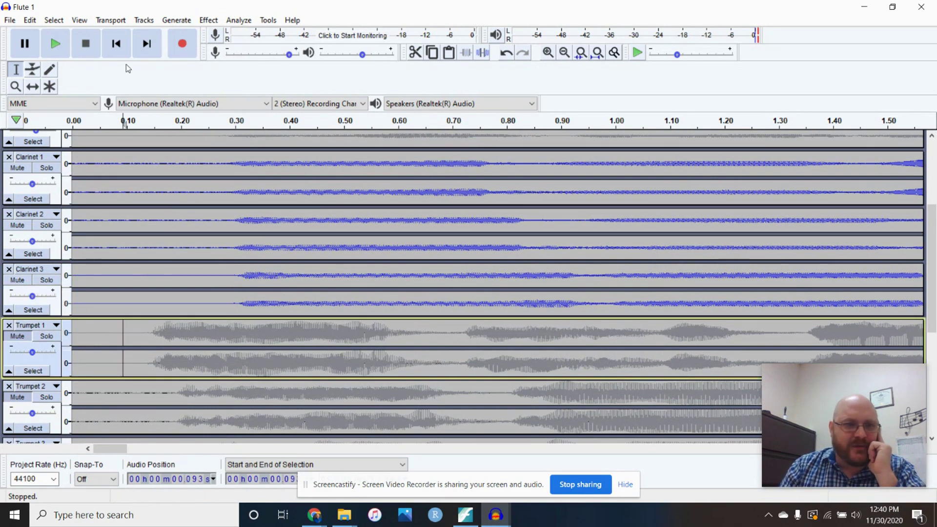
pyautogui.click(176, 20)
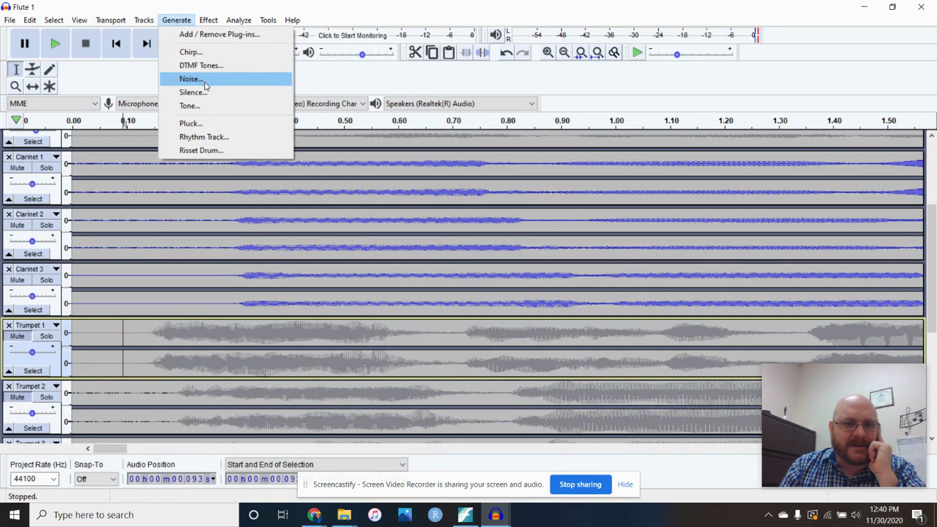
pyautogui.click(205, 92)
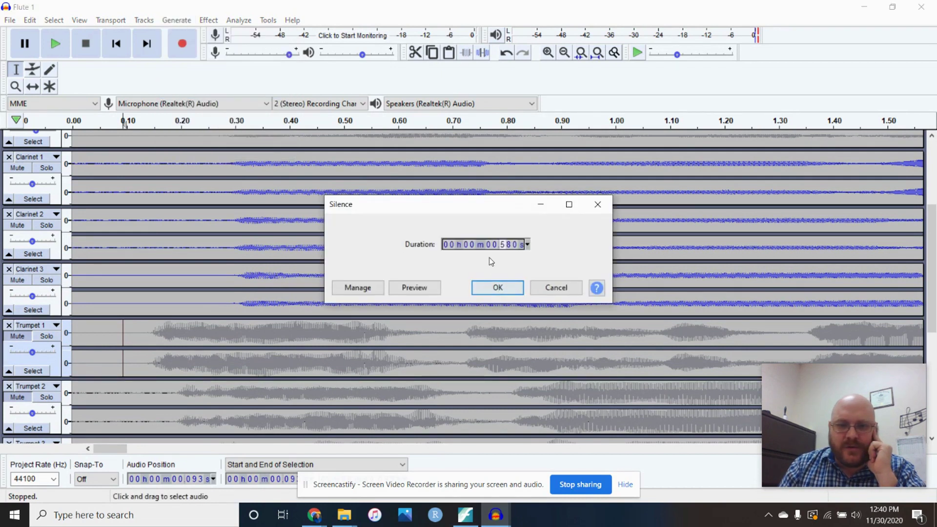
pyautogui.click(499, 287)
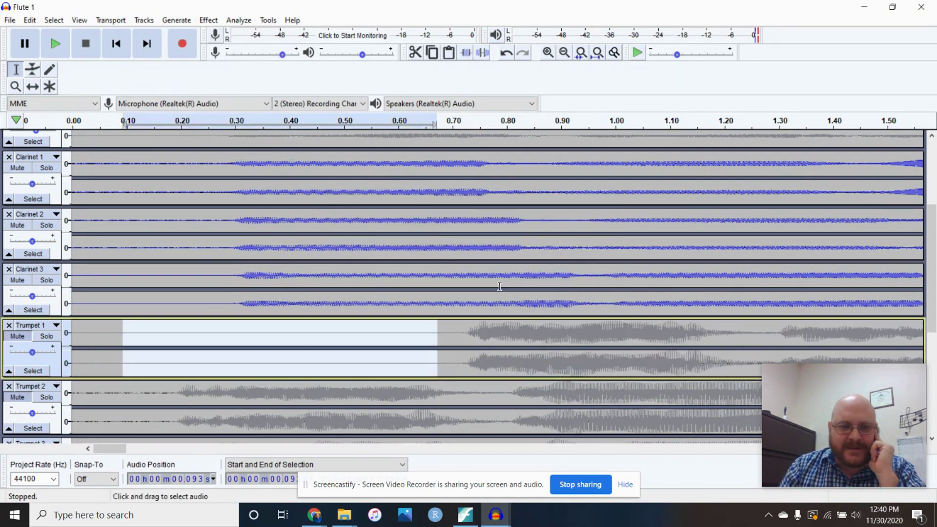
pyautogui.moveTo(462, 333); pyautogui.dragTo(231, 338)
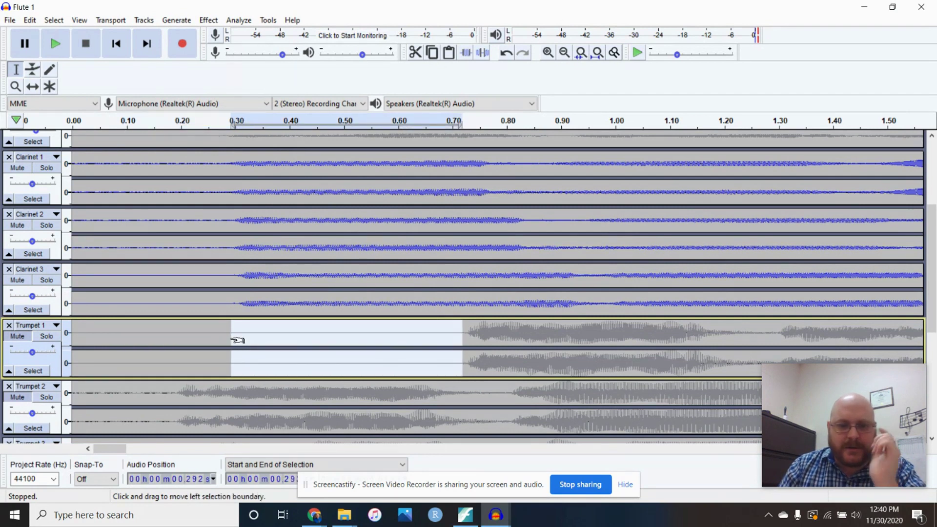
pyautogui.press('Delete')
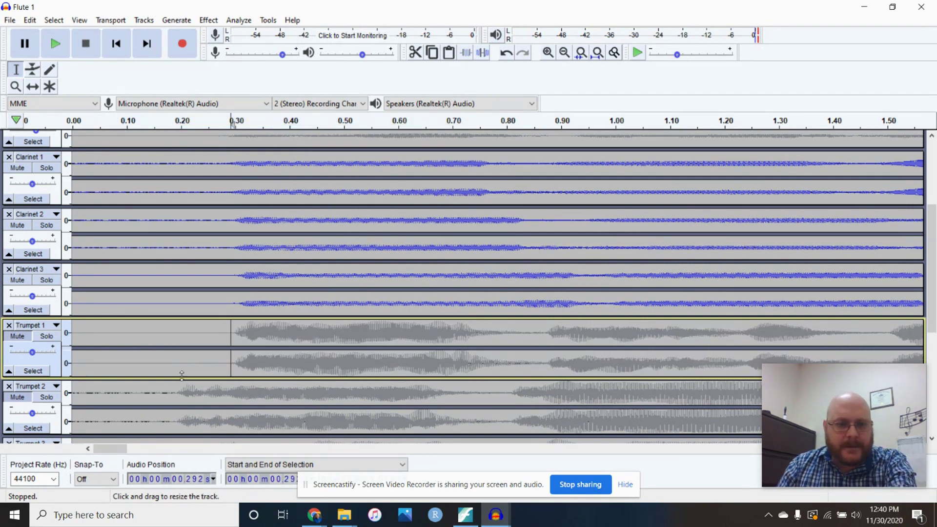
# Insert 0.580 s of silence before Trumpet 2's first note and delete about 0.45 s of it to align with Trumpet 1.
pyautogui.click(153, 397)
pyautogui.click(176, 20)
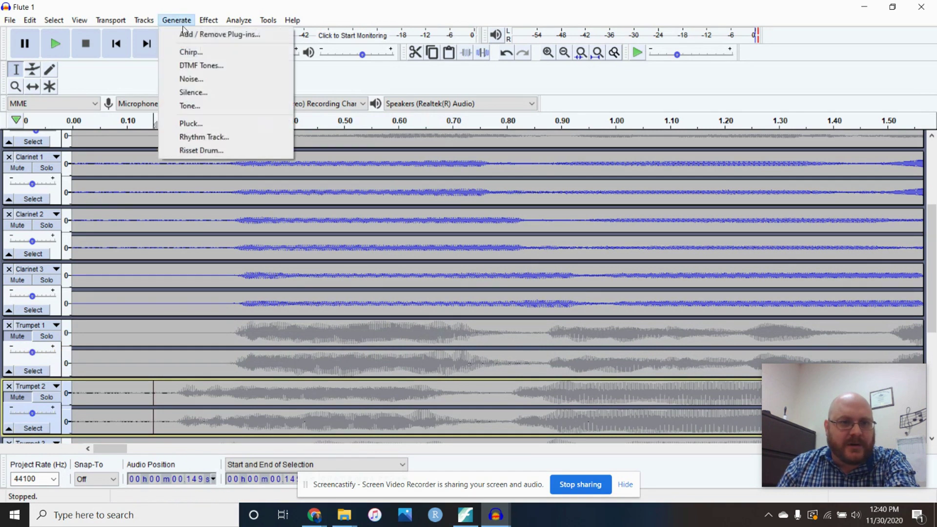
pyautogui.click(192, 92)
pyautogui.click(493, 289)
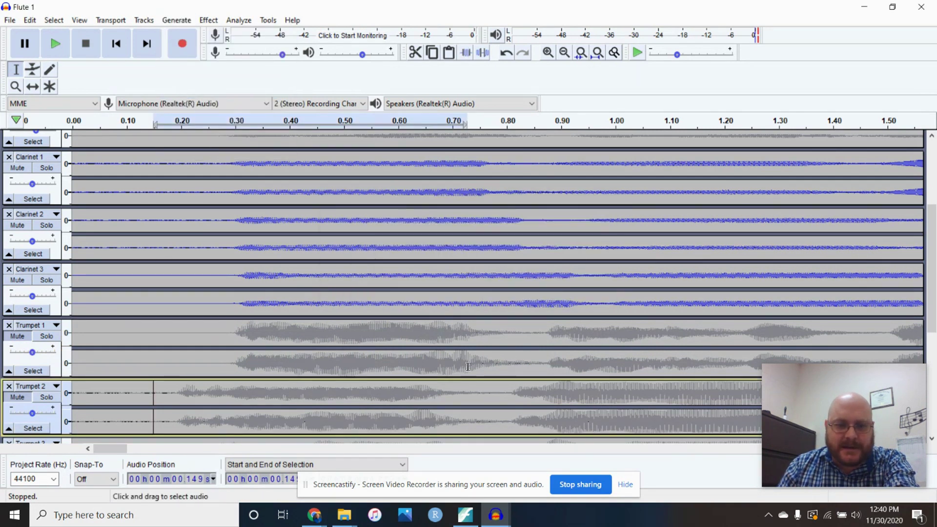
pyautogui.moveTo(481, 399); pyautogui.dragTo(236, 405)
pyautogui.press('Delete')
pyautogui.scroll(-5, 239, 386)
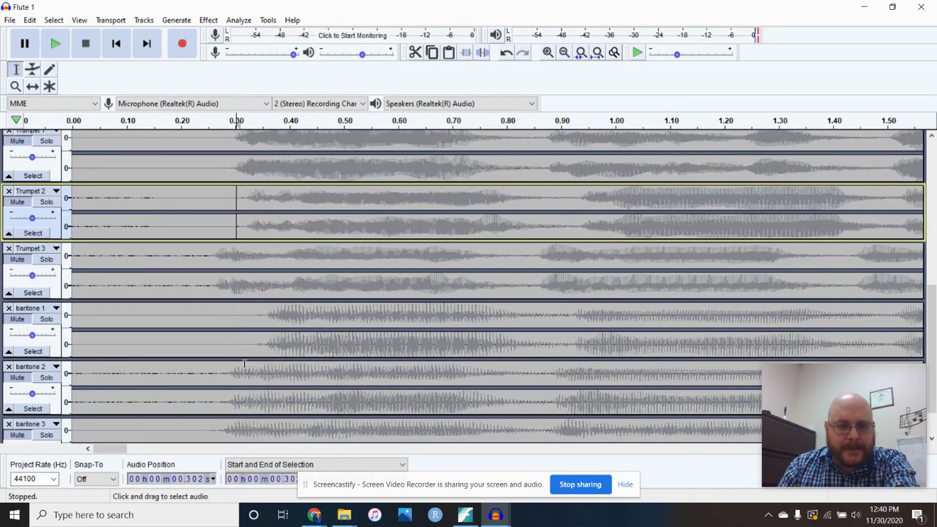
# Insert 0.580 s of silence before Trumpet 3's first note and delete about 0.50 s of it to align with the other trumpets.
pyautogui.click(188, 273)
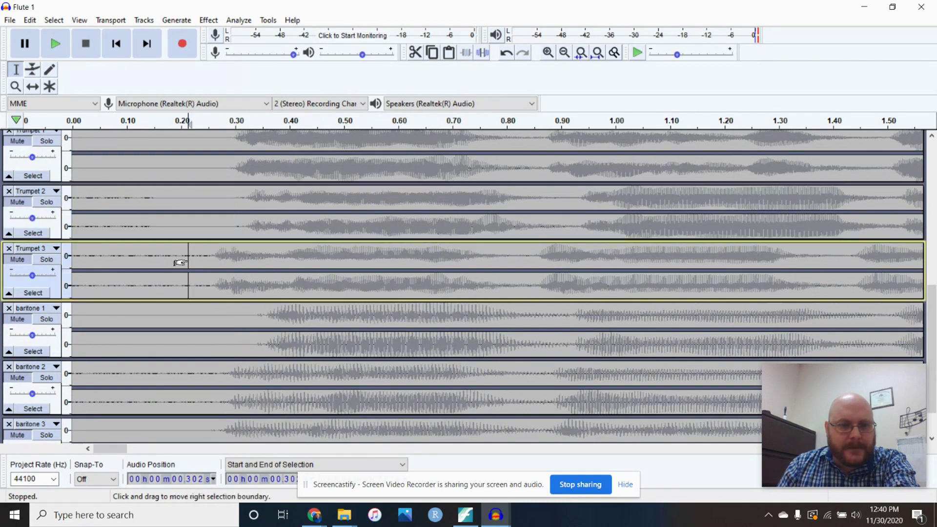
pyautogui.click(182, 24)
pyautogui.click(212, 89)
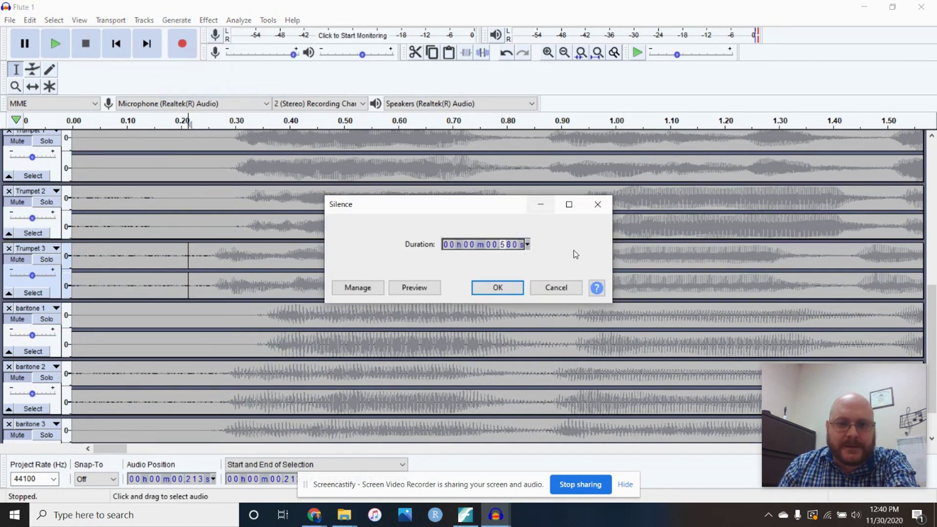
pyautogui.click(498, 287)
pyautogui.moveTo(514, 262); pyautogui.dragTo(241, 264)
pyautogui.press('Delete')
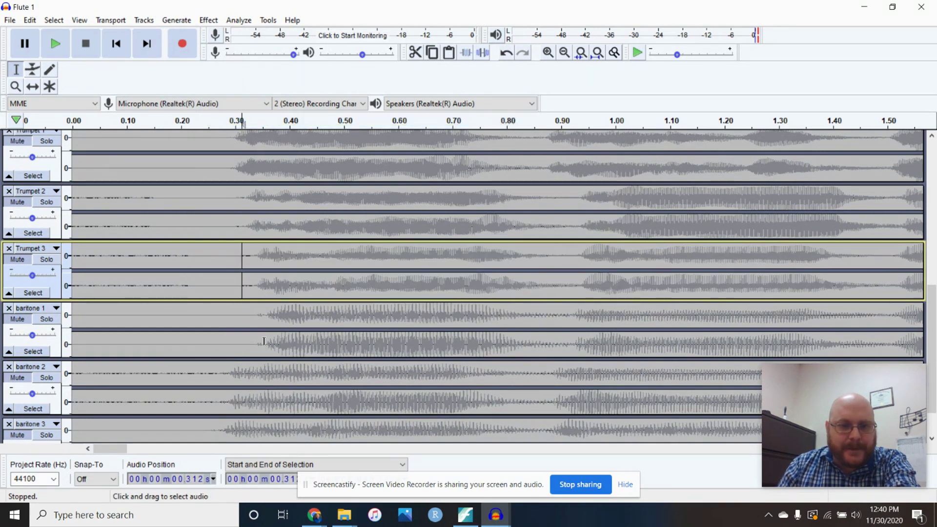
# Delete about 0.03 s before baritone 1's first note and about 0.01 s before Trumpet 3's to fine-tune both entrances.
pyautogui.click(264, 322)
pyautogui.moveTo(252, 322); pyautogui.dragTo(250, 322)
pyautogui.press('Delete')
pyautogui.moveTo(255, 256); pyautogui.dragTo(245, 258)
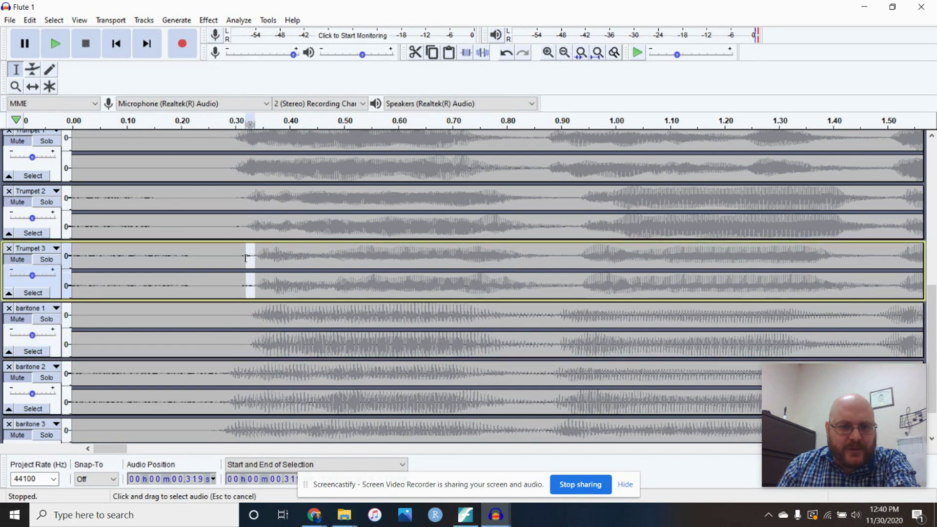
pyautogui.press('Delete')
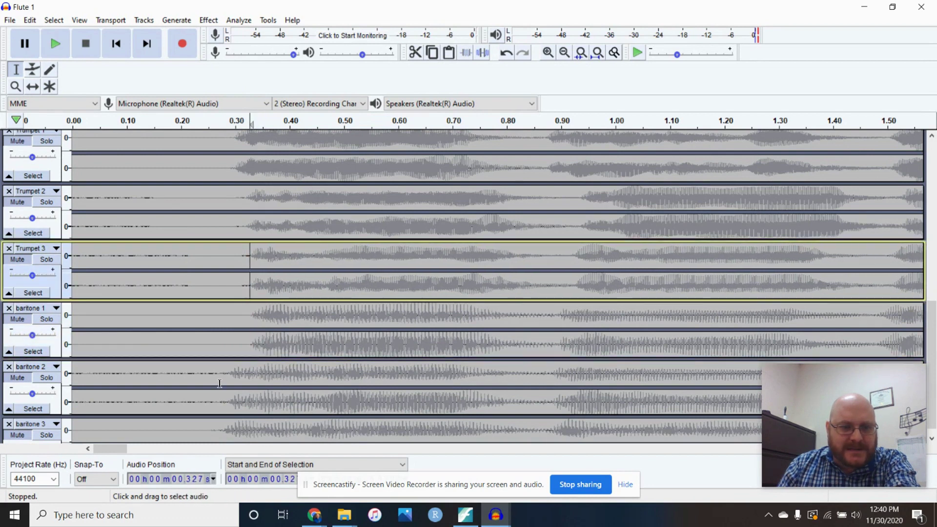
# Insert 0.580 s of silence at about 0.27 s, just before baritone 2's first note.
pyautogui.scroll(-2, 221, 385)
pyautogui.click(218, 328)
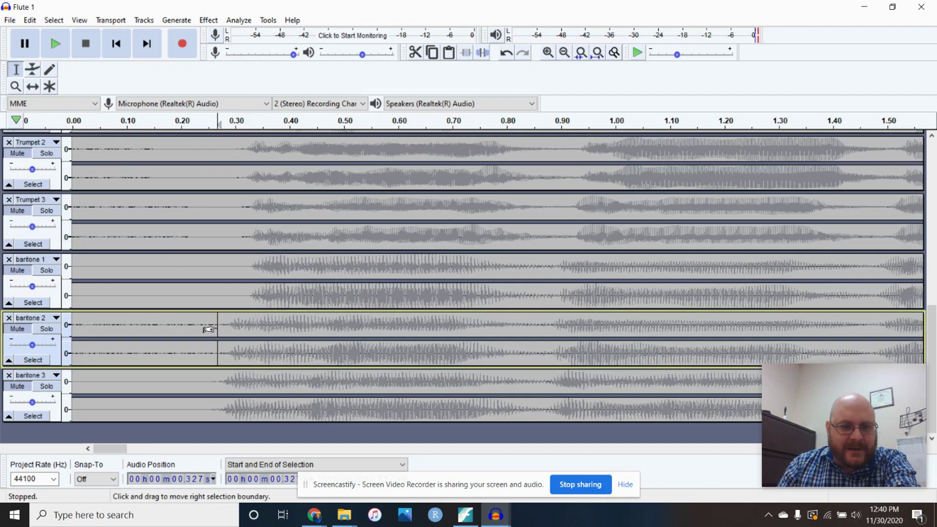
pyautogui.click(176, 20)
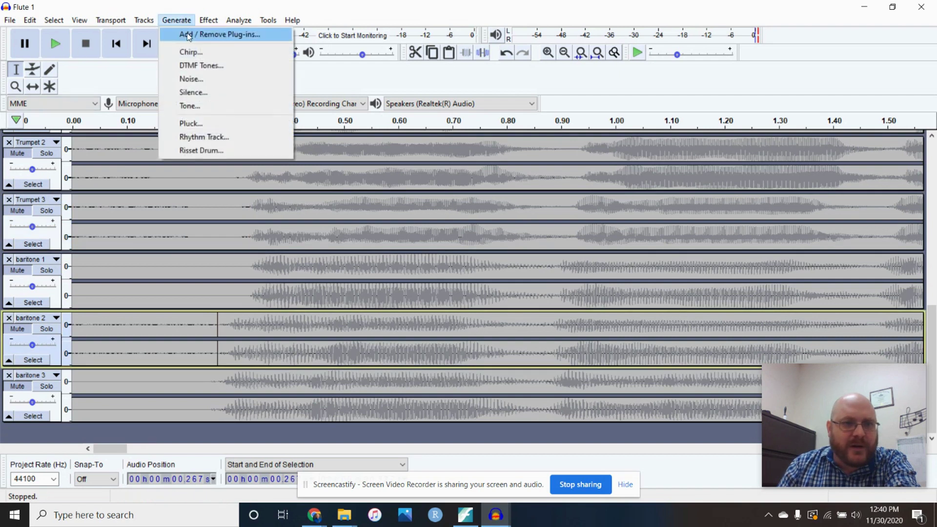
pyautogui.click(201, 92)
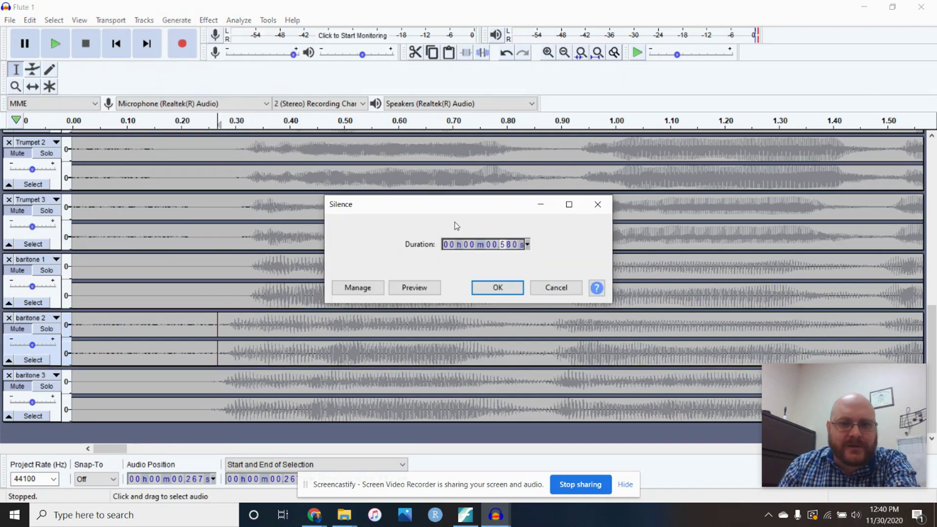
pyautogui.click(514, 286)
# Insert 0.580 s of silence at about 0.24 s, just before baritone 3's first note.
pyautogui.click(199, 388)
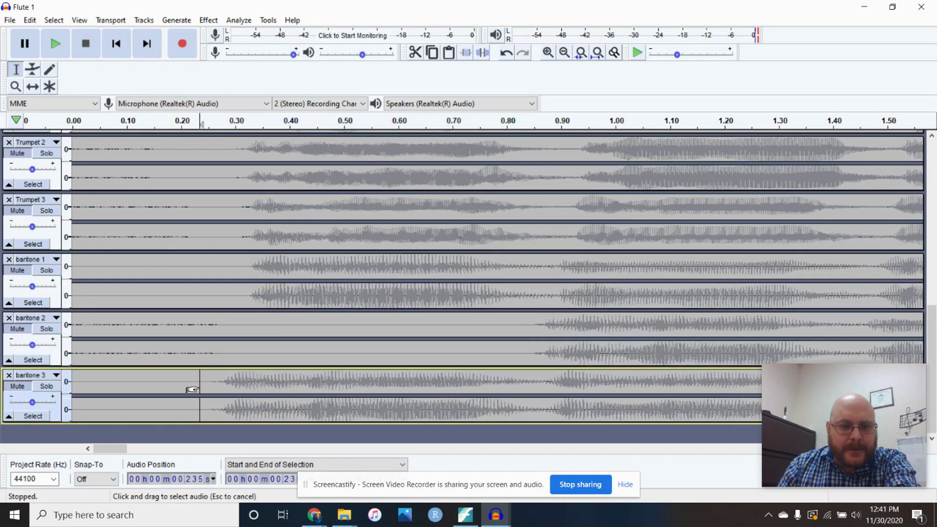
pyautogui.click(177, 20)
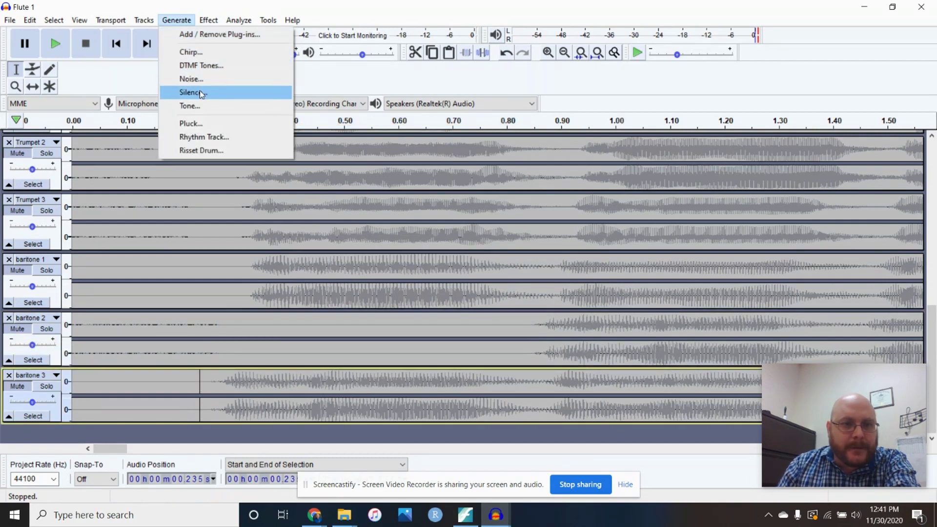
pyautogui.click(200, 92)
pyautogui.click(497, 288)
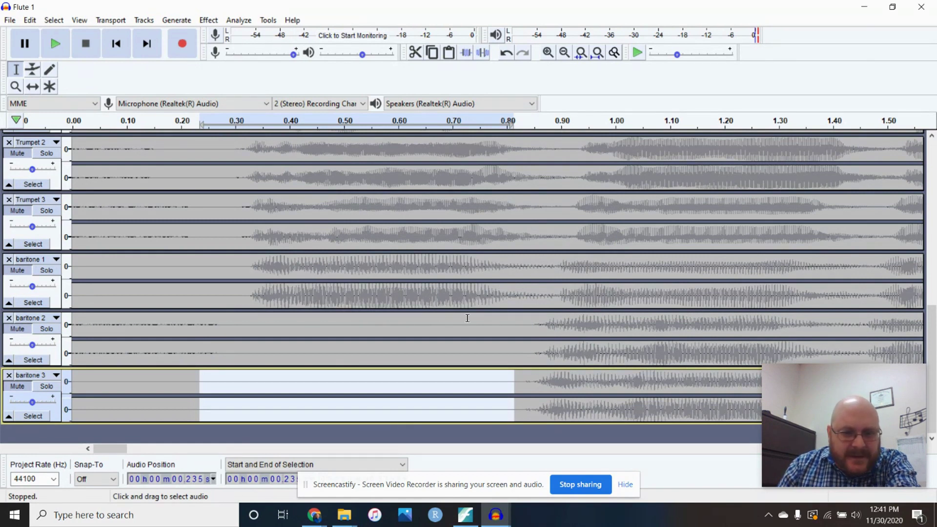
# Delete about 0.53 s of the silence before baritone 2's first note to align it with baritone 1.
pyautogui.click(527, 329)
pyautogui.moveTo(498, 330); pyautogui.dragTo(248, 336)
pyautogui.press('Delete')
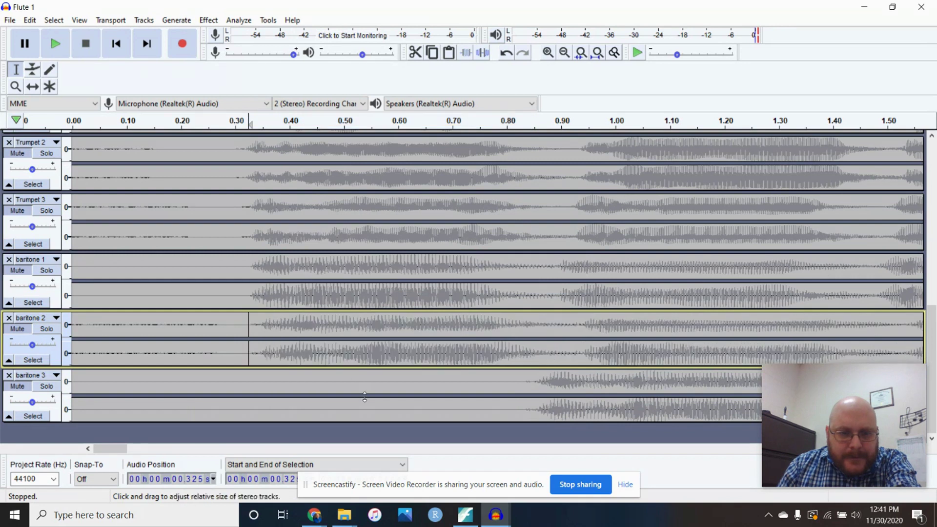
# Delete about 0.50 s of the silence before baritone 3's first note to align it with the other baritones.
pyautogui.moveTo(521, 384); pyautogui.dragTo(251, 386)
pyautogui.press('Delete')
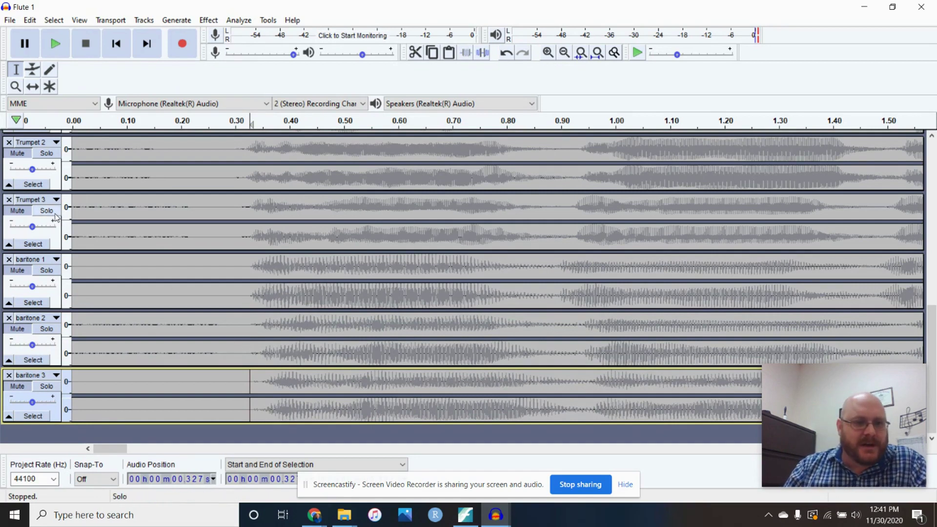
# Make only baritones 1, 2 and 3 audible and play them together from about 0.33 s to check their alignment.
pyautogui.click(48, 324)
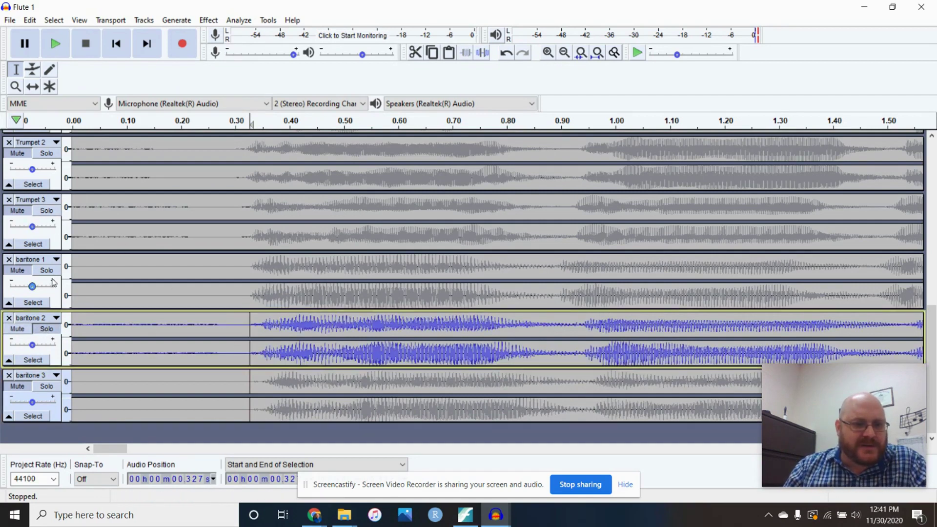
pyautogui.keyDown('shift'); pyautogui.click(18, 278); pyautogui.keyUp('shift')
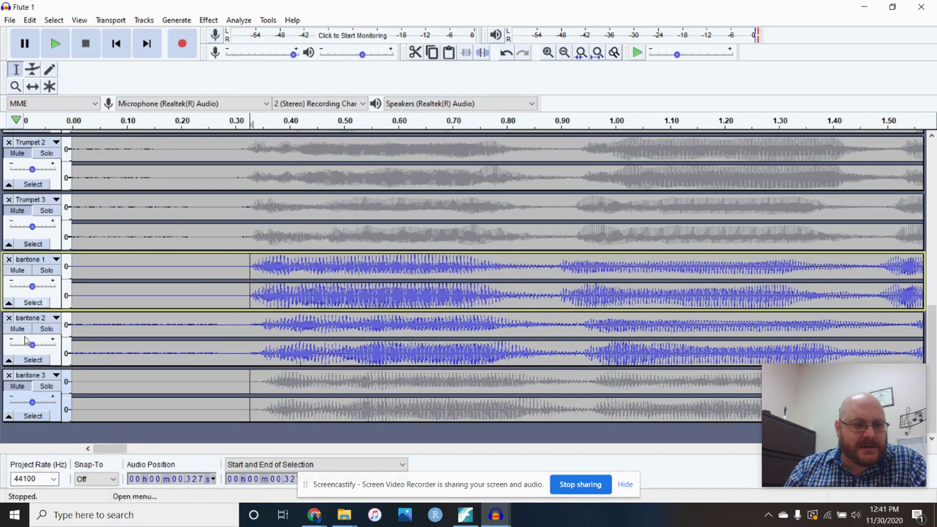
pyautogui.keyDown('shift'); pyautogui.click(15, 392); pyautogui.keyUp('shift')
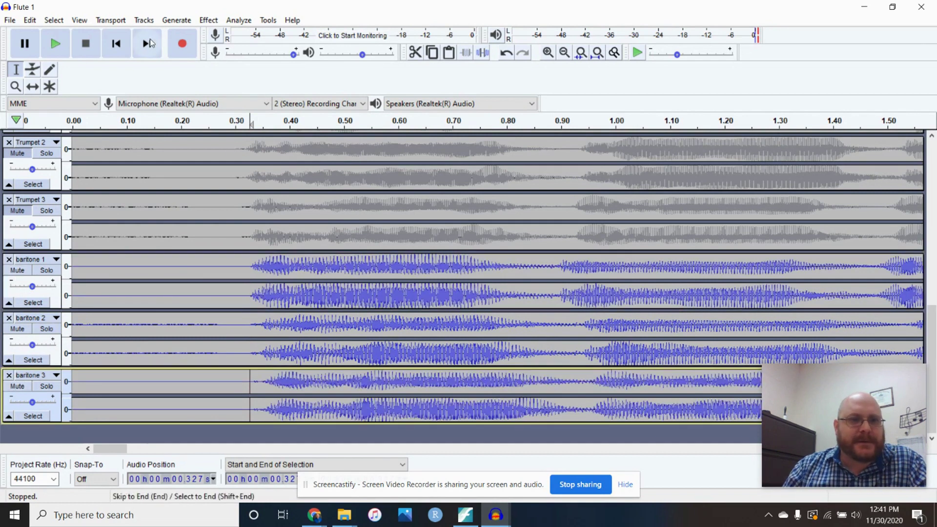
pyautogui.click(55, 44)
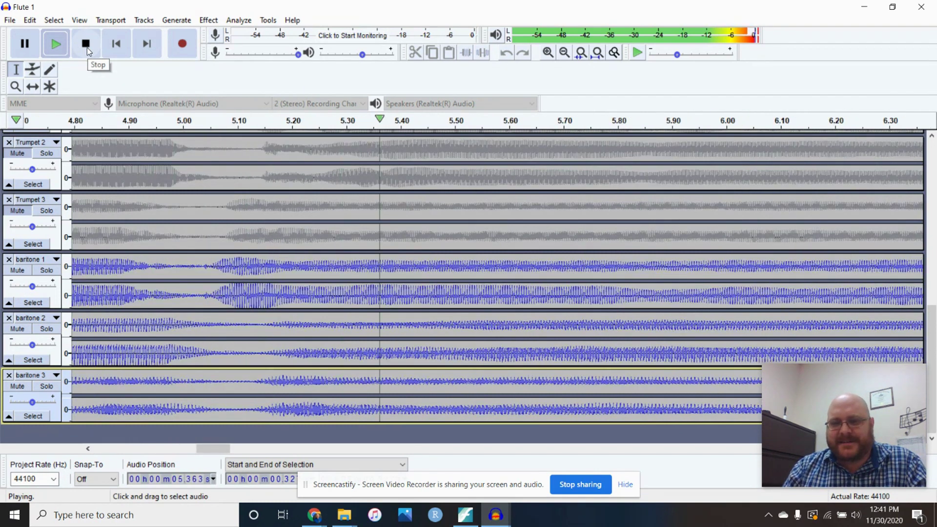
pyautogui.click(87, 48)
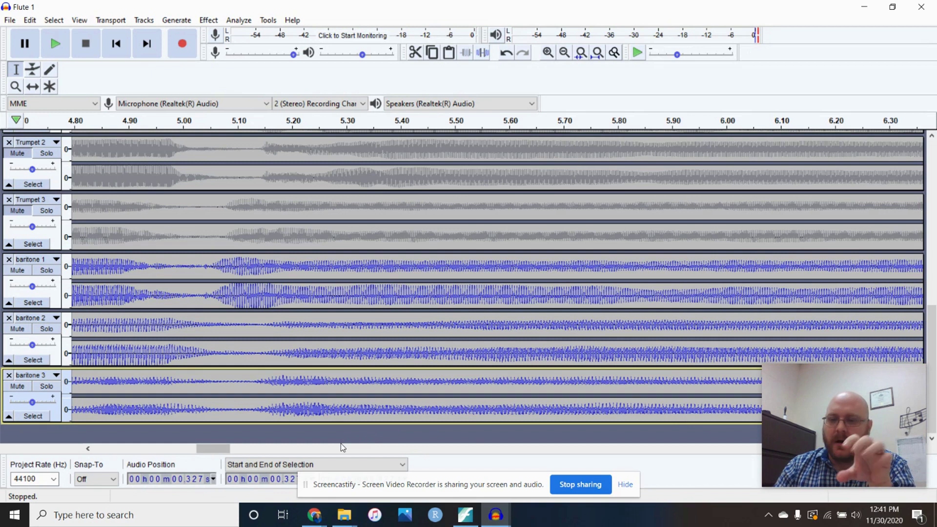
pyautogui.moveTo(209, 453); pyautogui.dragTo(94, 457)
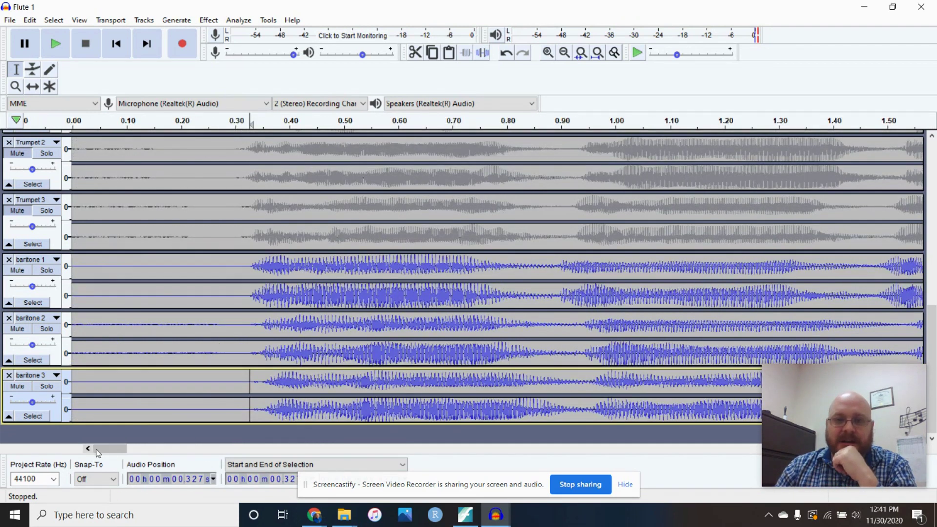
pyautogui.click(56, 47)
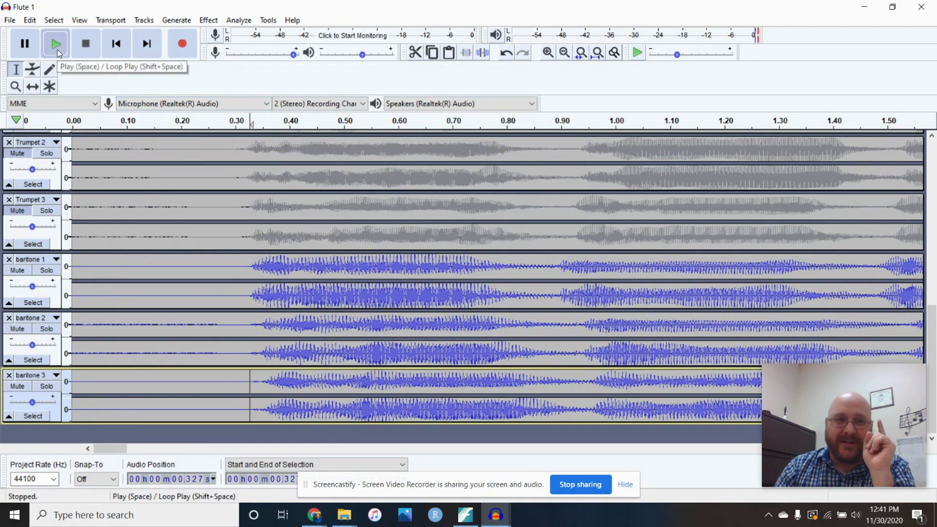
pyautogui.press('space')
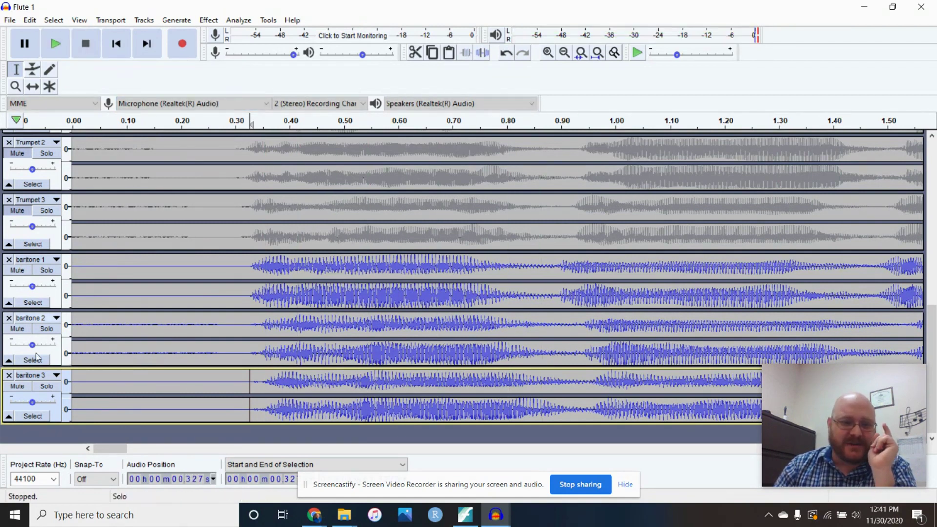
# Make all tracks in the project audible and briefly play the full ensemble from about 0.33 s.
pyautogui.click(46, 386)
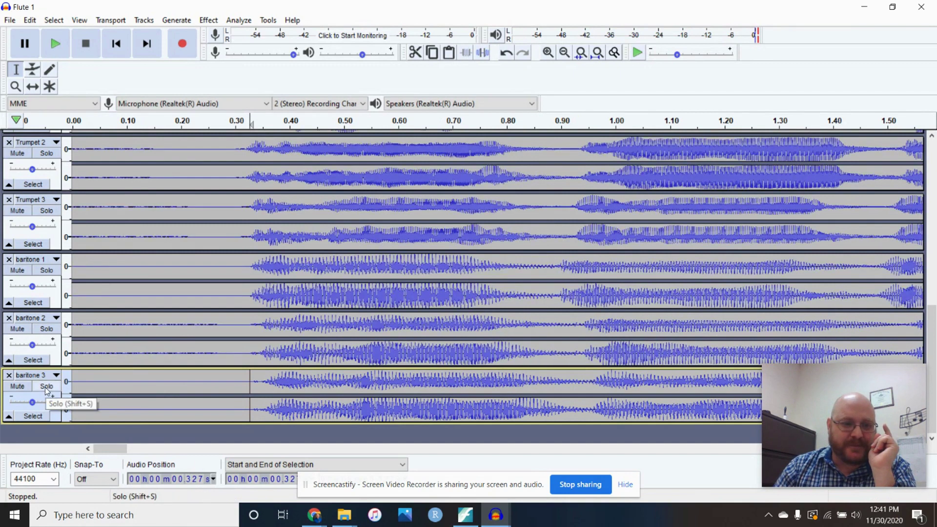
pyautogui.click(55, 43)
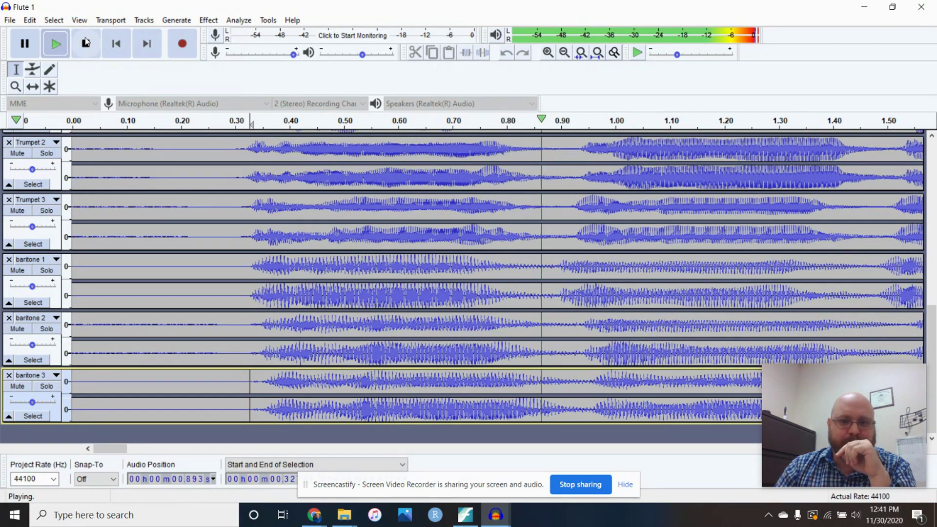
pyautogui.click(85, 43)
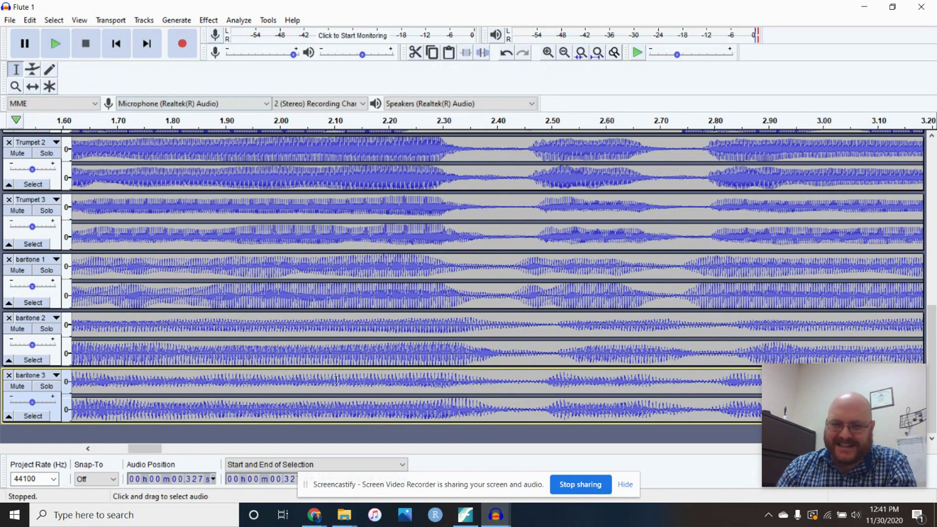
# Select all tracks and apply Amplify at -18.0 dB with clipping allowed.
pyautogui.click(55, 20)
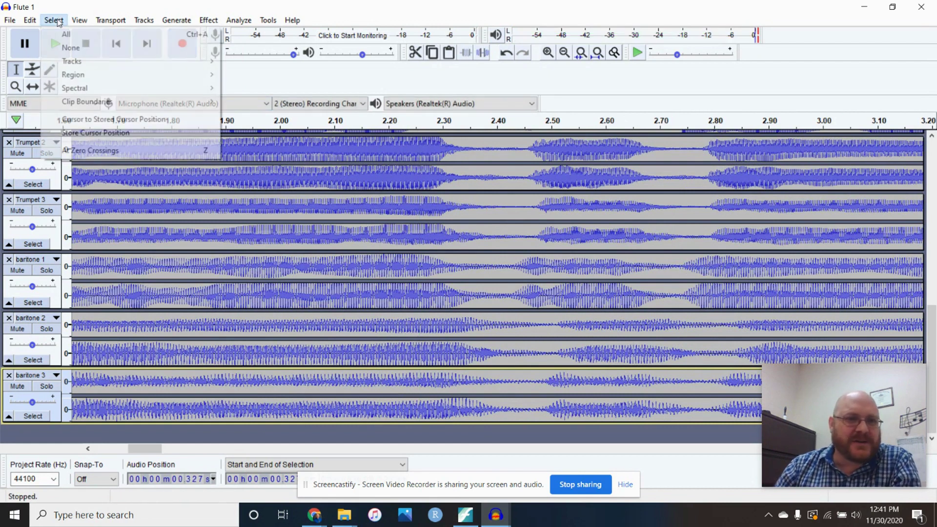
pyautogui.click(76, 35)
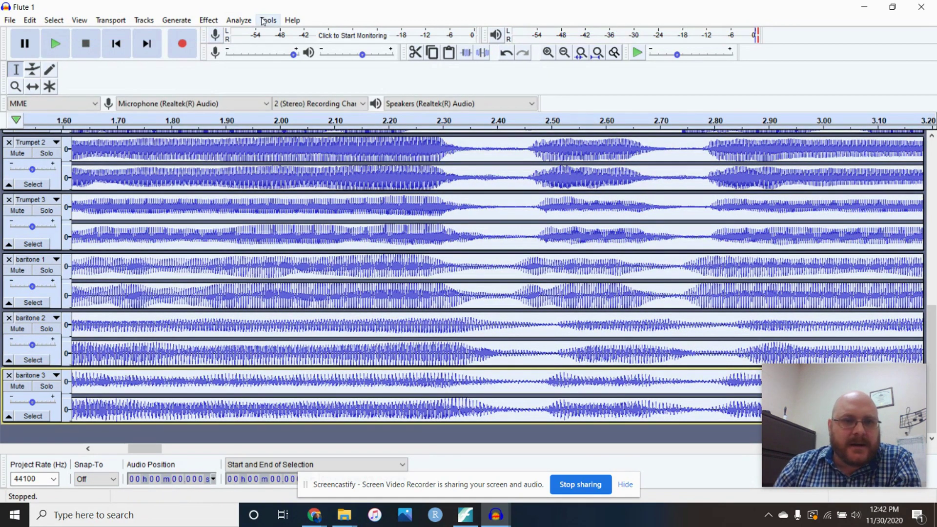
pyautogui.click(209, 22)
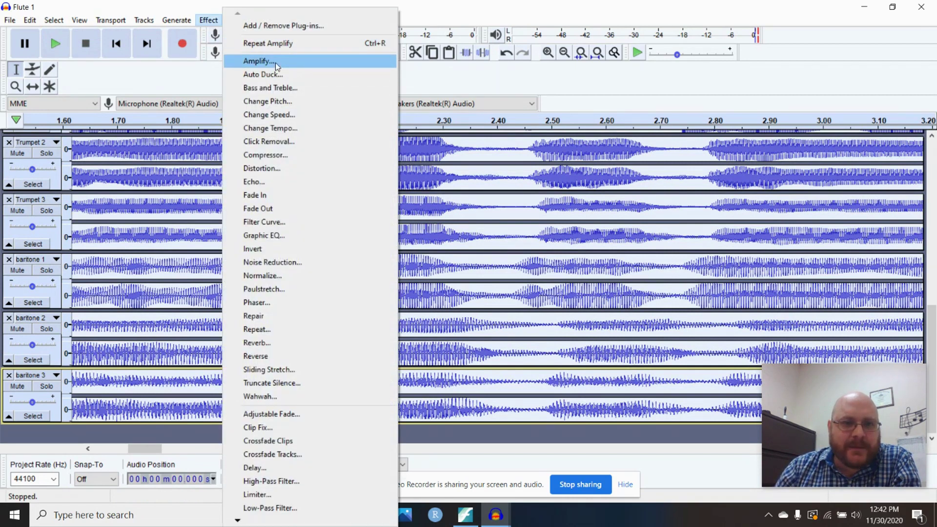
pyautogui.click(256, 60)
pyautogui.moveTo(467, 237); pyautogui.dragTo(450, 241)
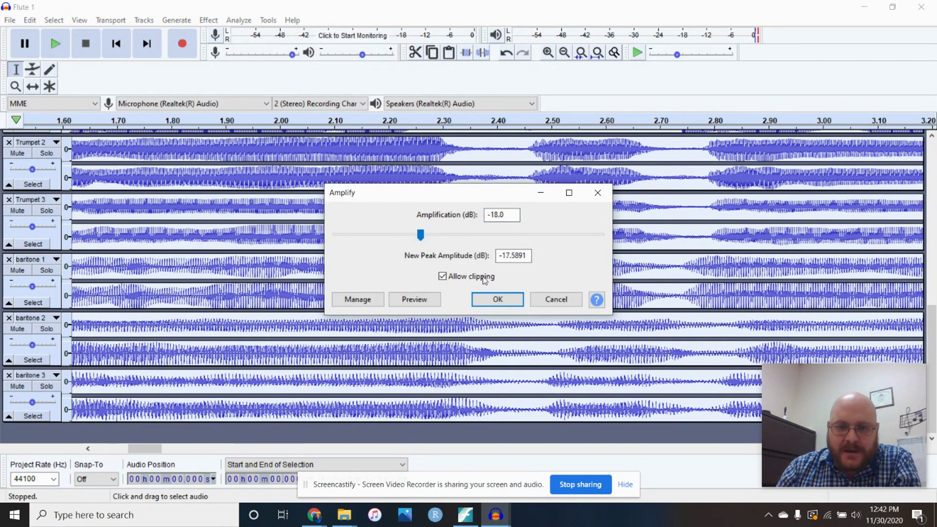
pyautogui.click(484, 299)
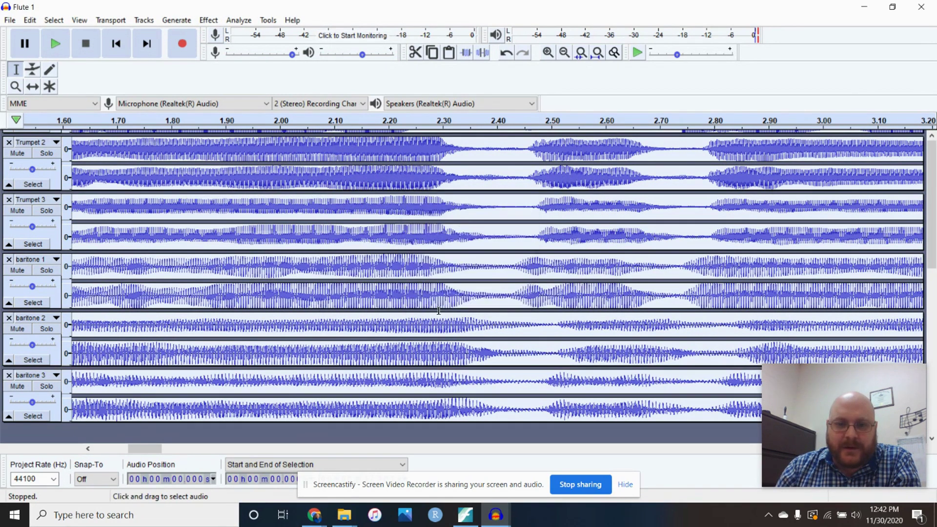
# Play the quieter mix from the start and undo the amplification of all tracks.
pyautogui.scroll(10, 439, 311)
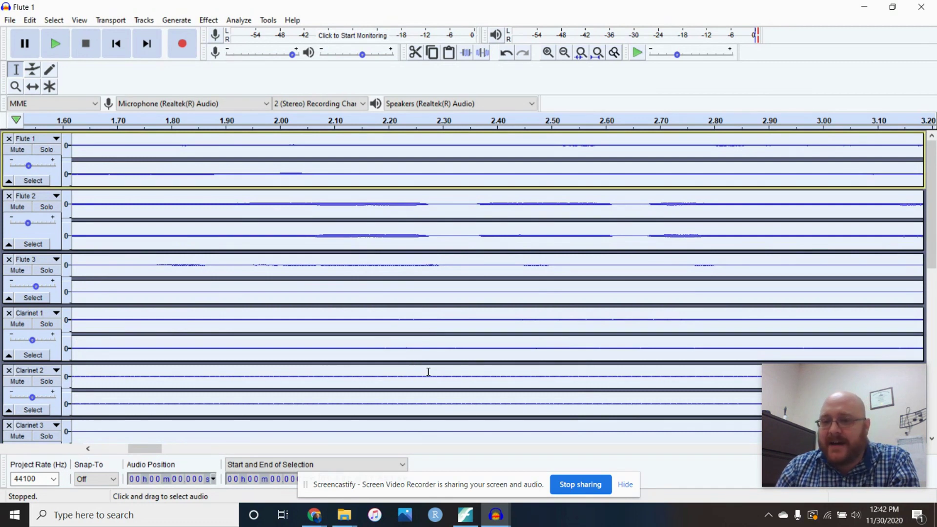
pyautogui.moveTo(145, 455); pyautogui.dragTo(90, 461)
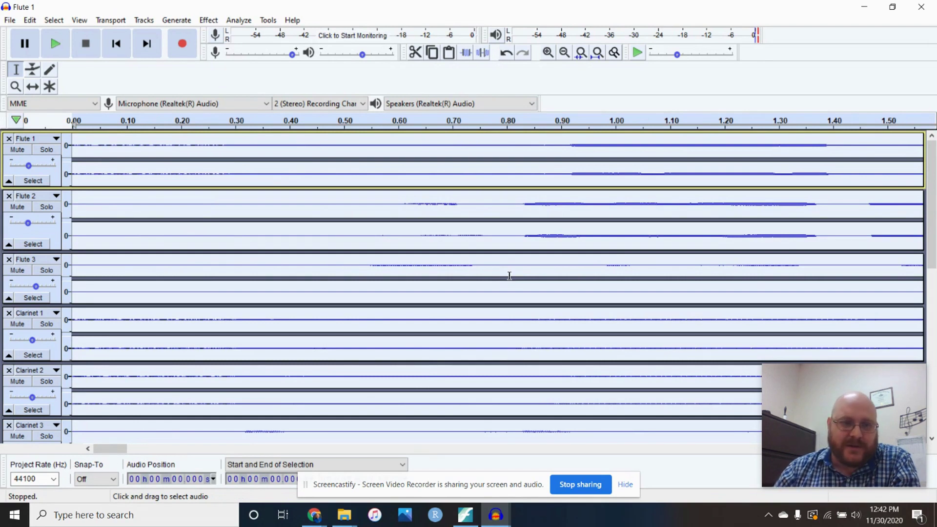
pyautogui.click(70, 46)
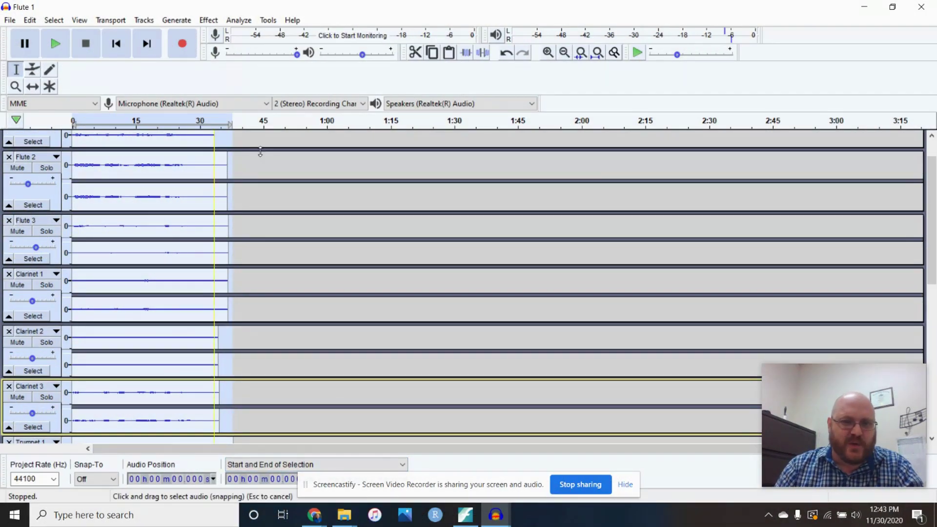
pyautogui.click(550, 53)
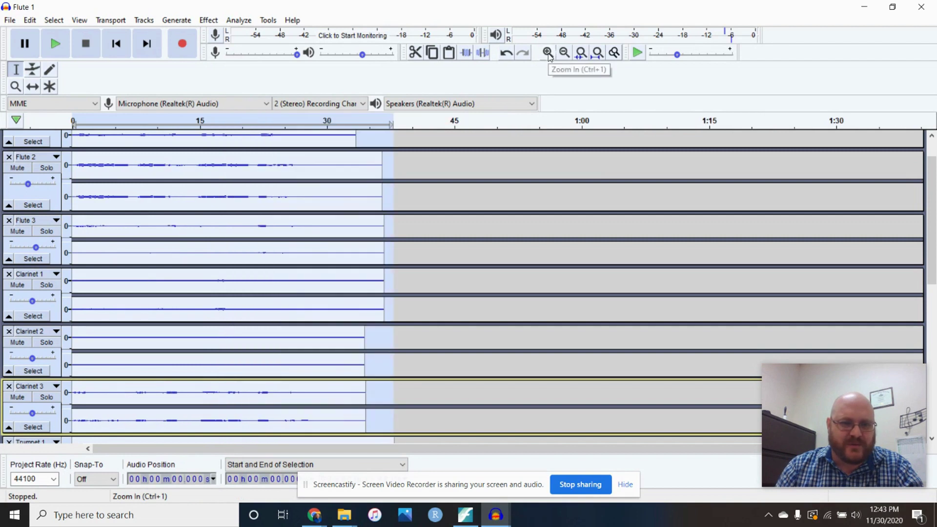
pyautogui.click(550, 53)
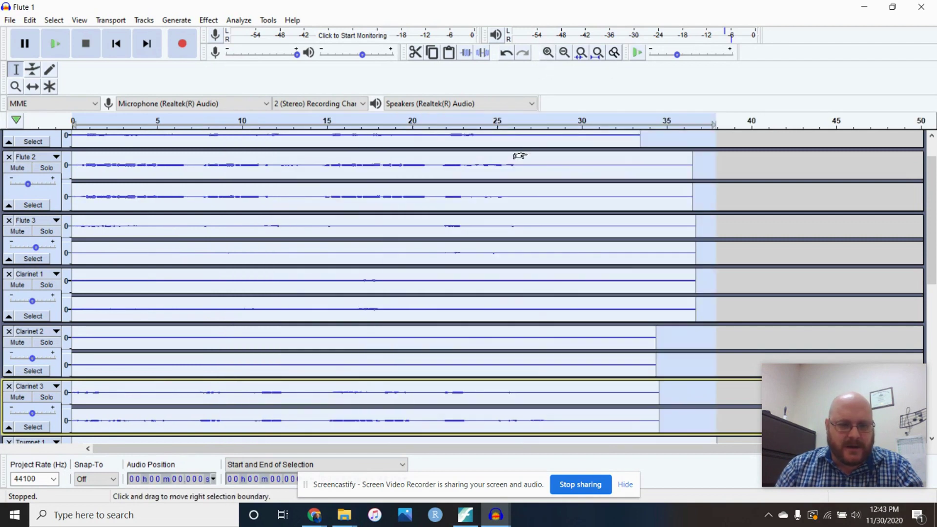
pyautogui.hotkey('ctrl', 'z')
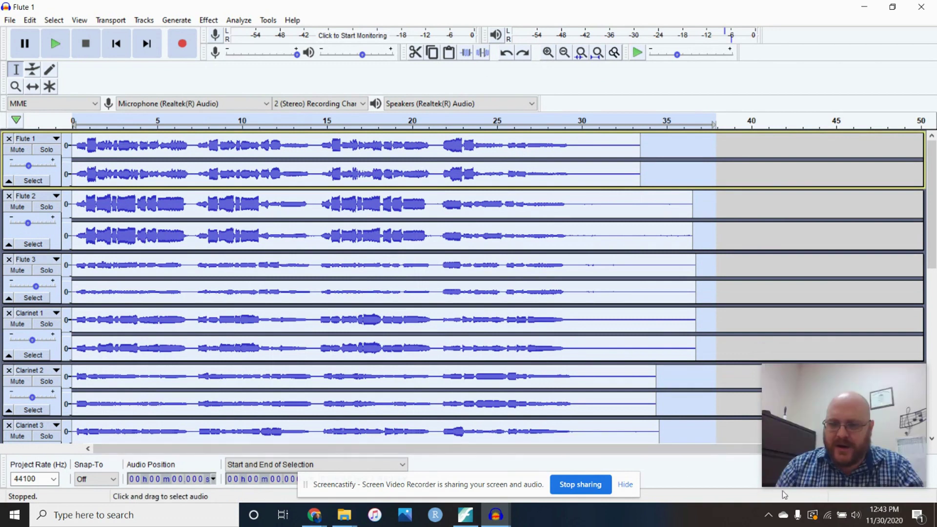
# Delete the trailing audio after about 29.4 s on the flute and clarinet tracks and Trumpet 1.
pyautogui.moveTo(791, 457)
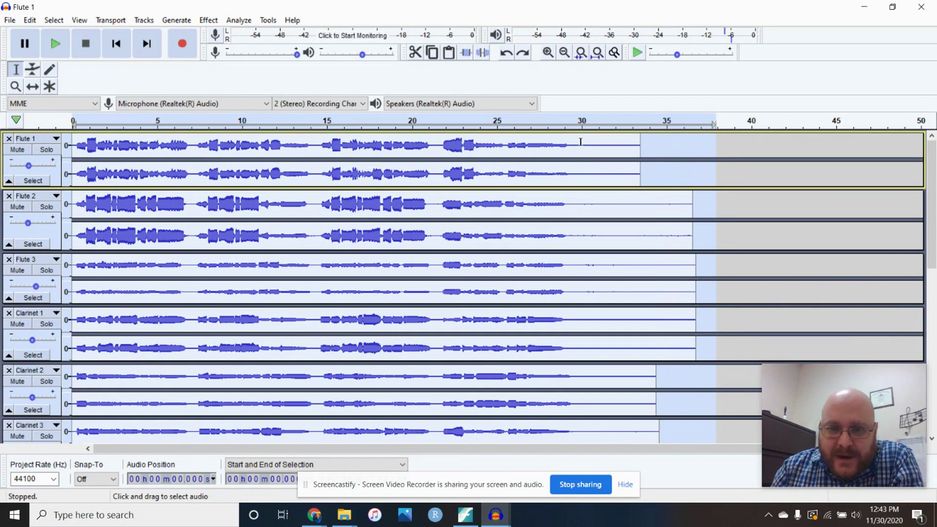
pyautogui.moveTo(570, 139); pyautogui.dragTo(715, 521)
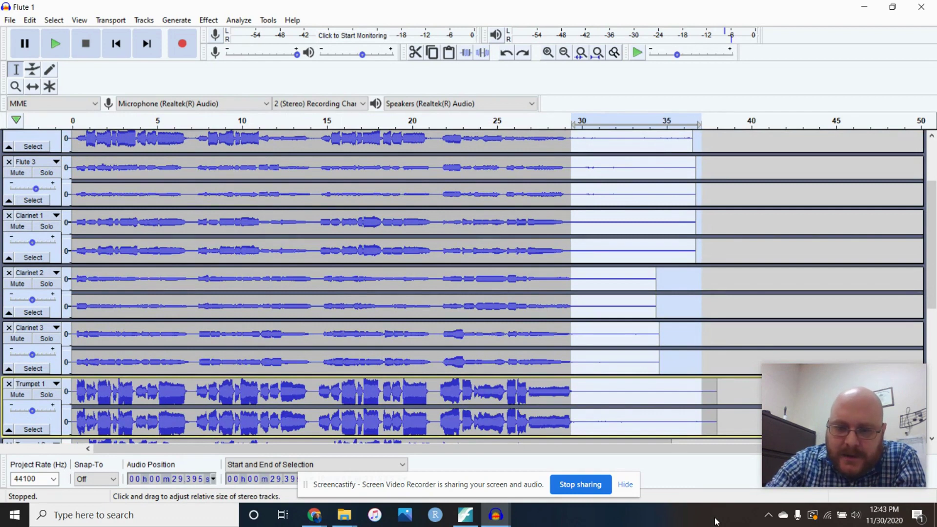
pyautogui.press('Delete')
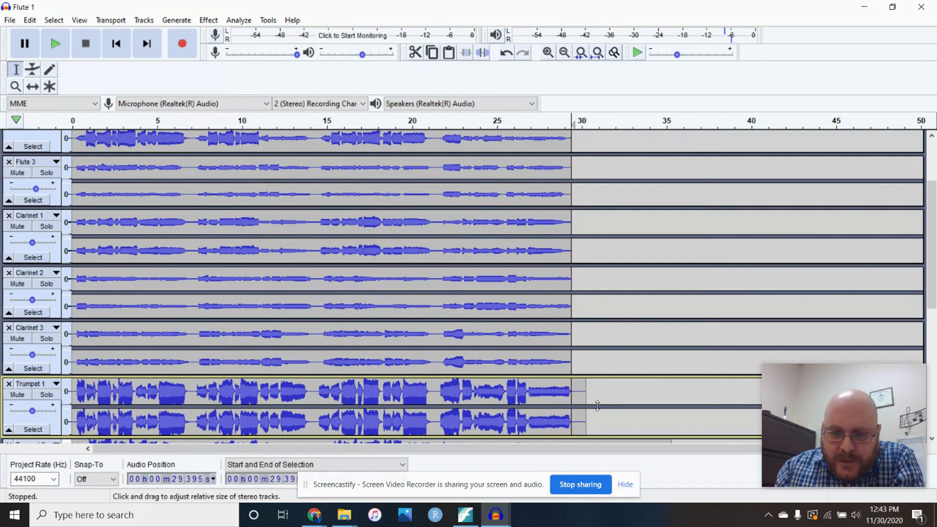
# Delete the remaining tails after about 29.6 s on the trumpet and baritone tracks.
pyautogui.scroll(-5, 594, 407)
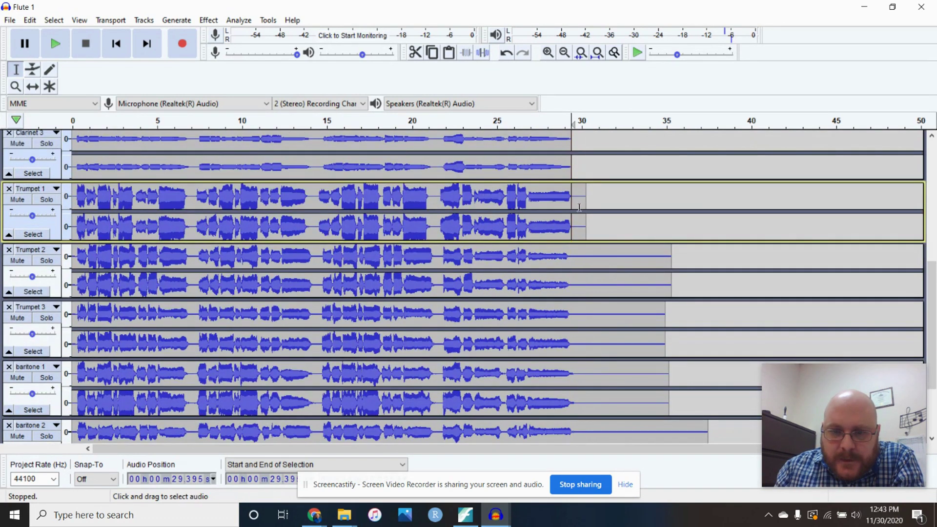
pyautogui.moveTo(576, 209); pyautogui.dragTo(750, 525)
pyautogui.press('Delete')
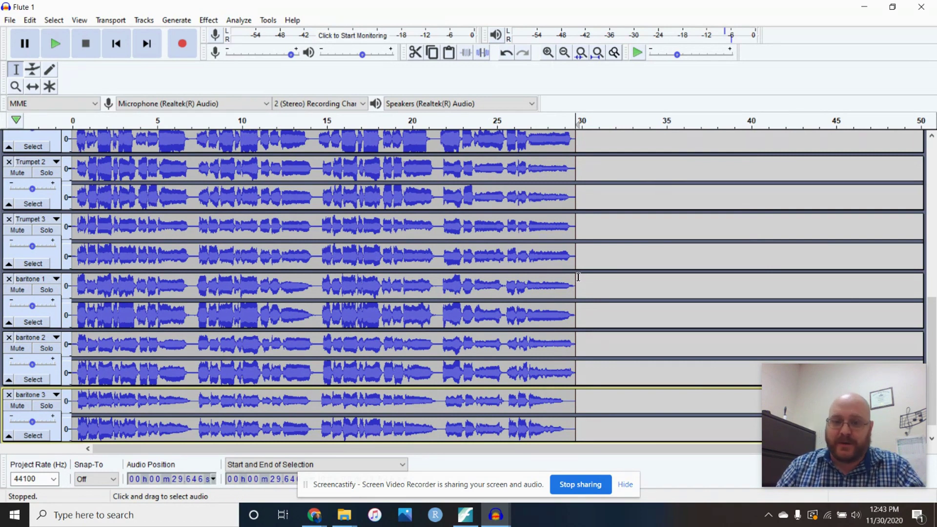
pyautogui.moveTo(568, 280); pyautogui.dragTo(71, 292)
pyautogui.click(32, 304)
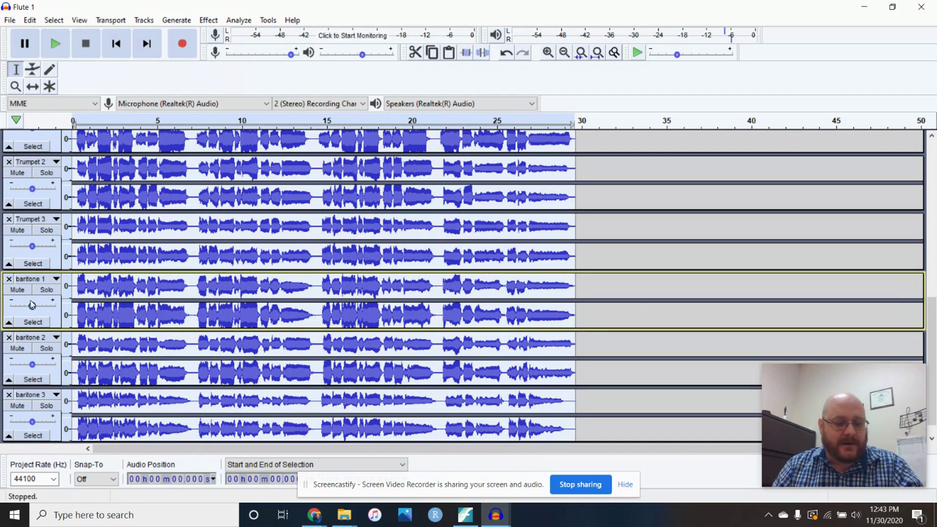
pyautogui.scroll(10, 646, 215)
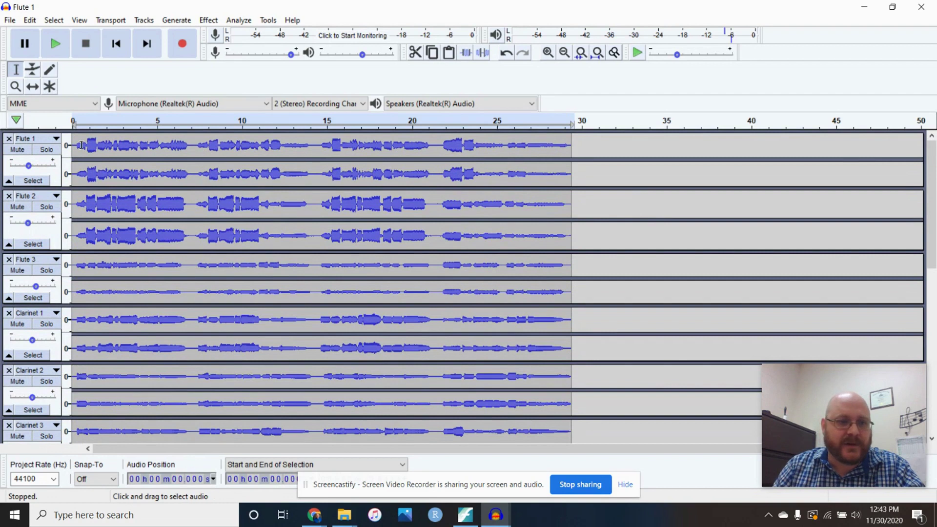
# Select the span from the start to about 31.2 s across all tracks, Flute 1 through baritone 3.
pyautogui.moveTo(73, 143); pyautogui.dragTo(603, 524)
pyautogui.moveTo(932, 226); pyautogui.dragTo(928, 326)
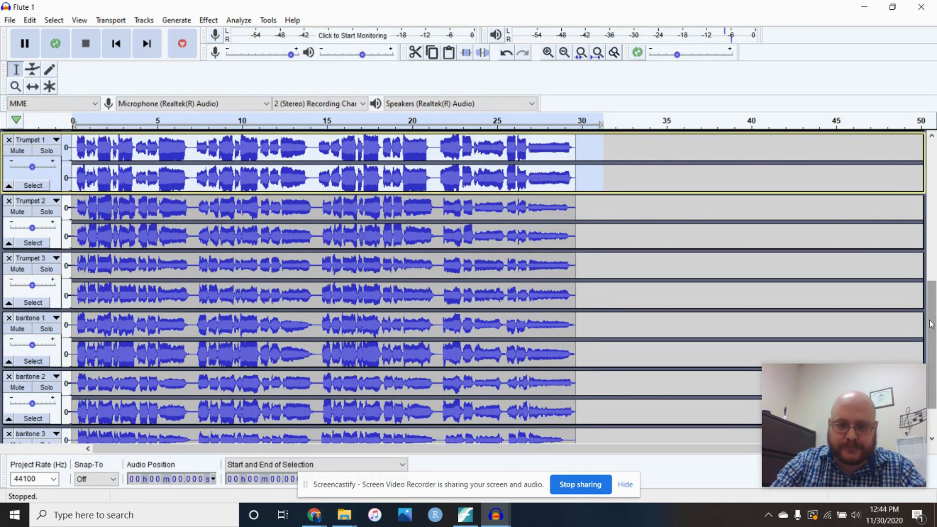
pyautogui.hotkey('shift', 'Down')
pyautogui.hotkey('shift', 'Down')
pyautogui.hotkey('shift', 'Down')
pyautogui.hotkey('shift', 'Down')
pyautogui.hotkey('shift', 'Down')
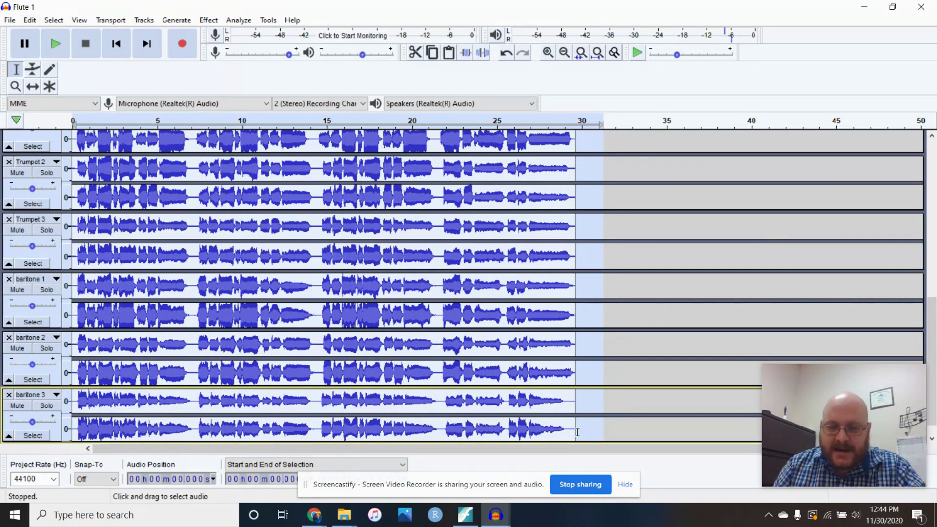
# Play the join between the first two passes from about 28.3 s and again from about 26.7 s.
pyautogui.scroll(10, 577, 432)
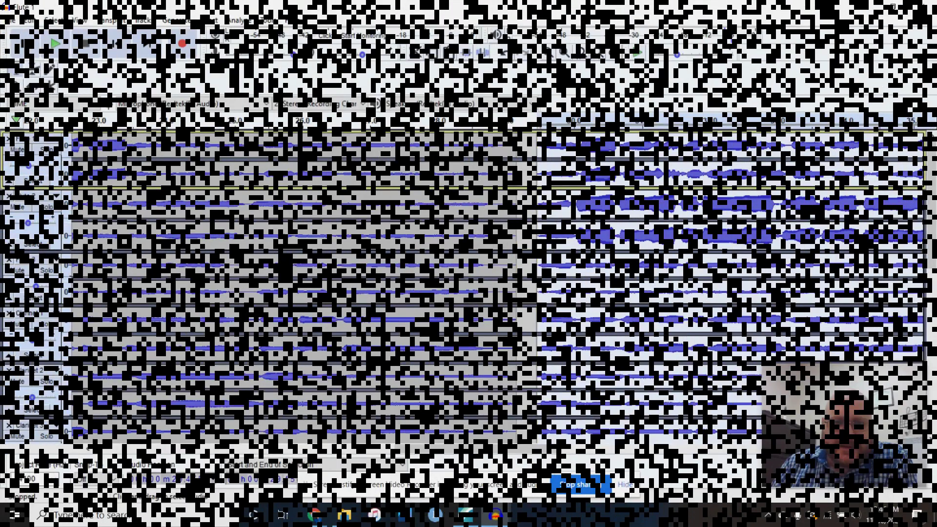
pyautogui.click(462, 146)
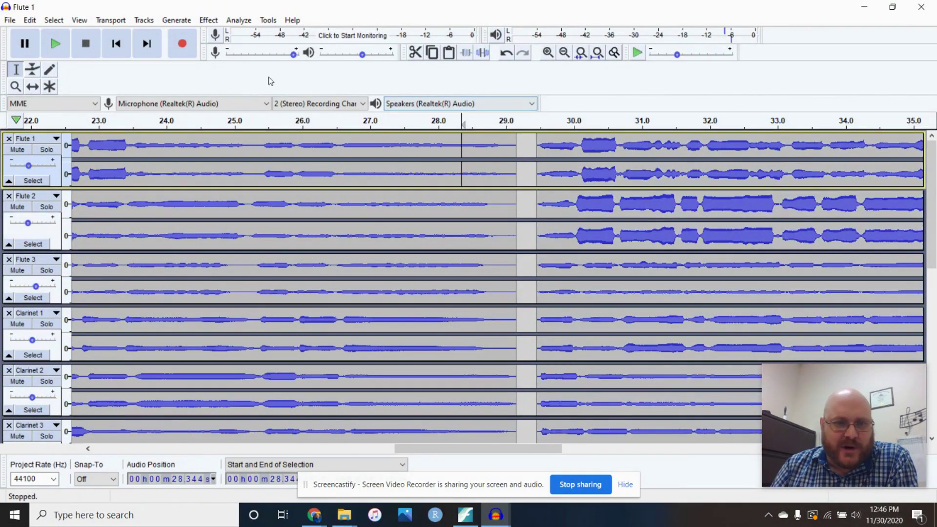
pyautogui.click(57, 47)
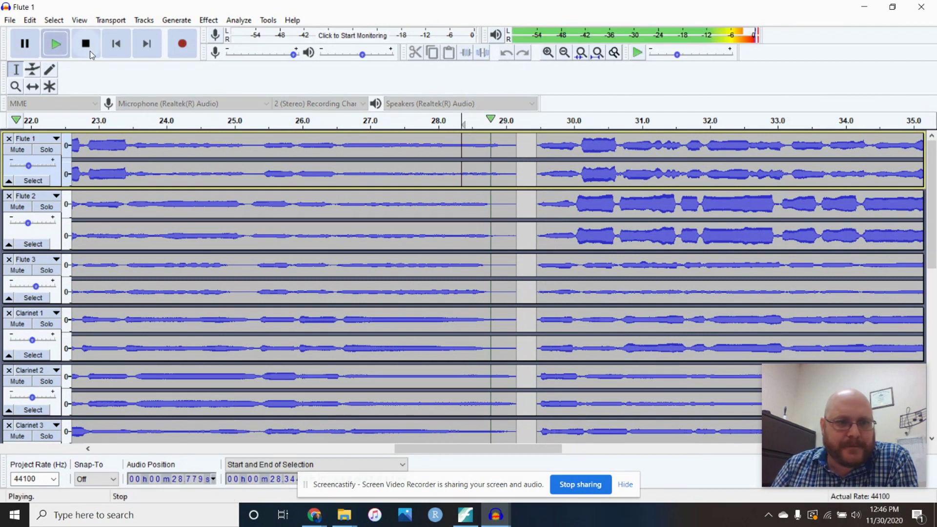
pyautogui.click(87, 45)
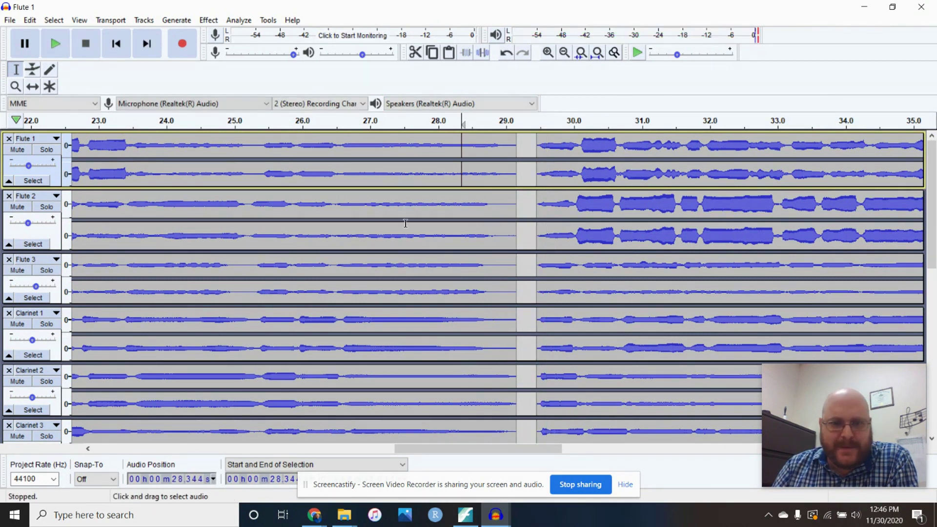
pyautogui.click(350, 141)
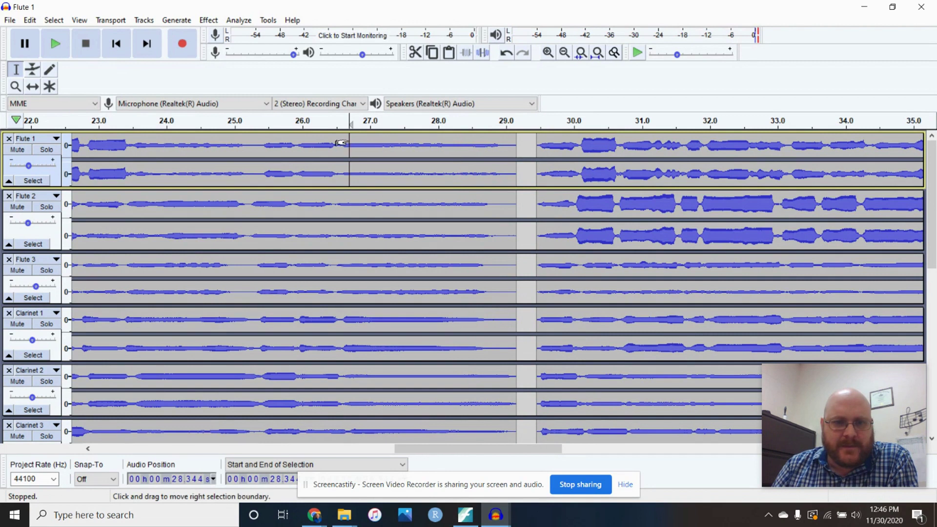
pyautogui.click(57, 45)
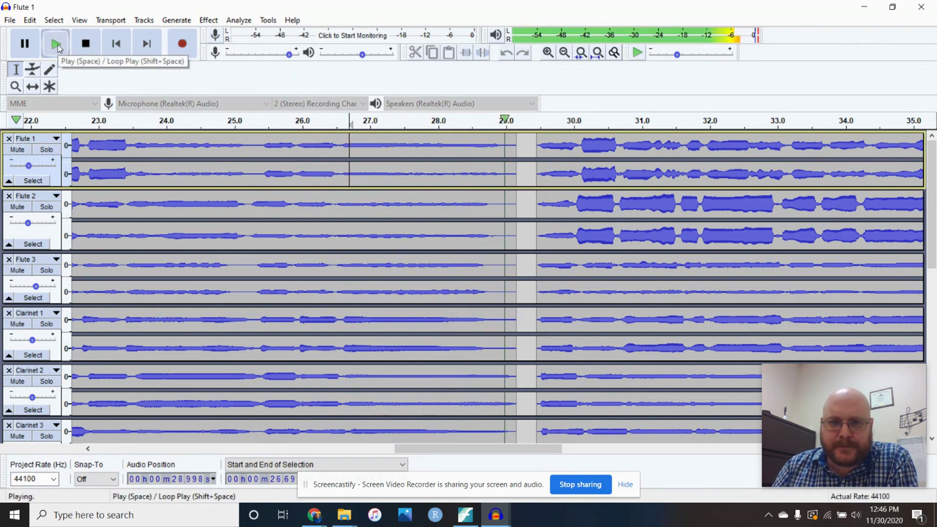
pyautogui.click(85, 48)
# Lower the level of all tracks with Amplify at -10.9 dB and play the mix from the start.
pyautogui.moveTo(461, 448); pyautogui.dragTo(791, 454)
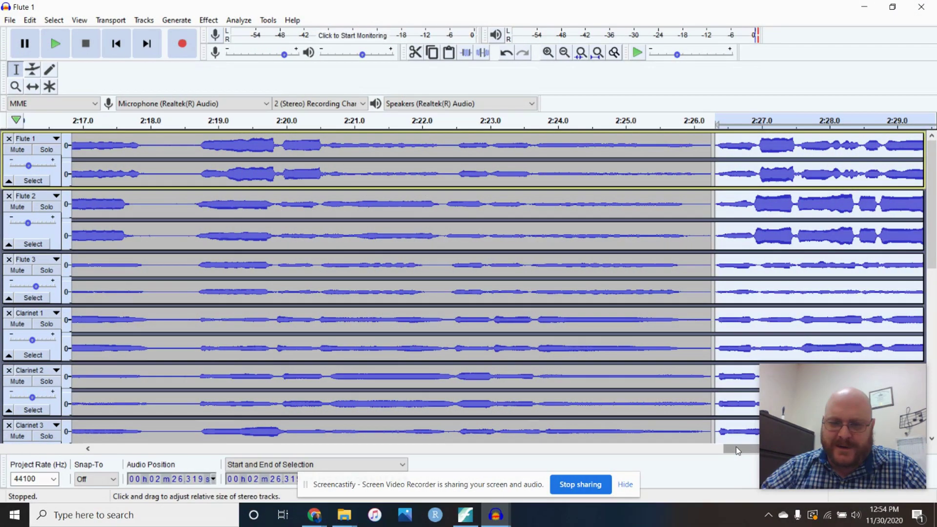
pyautogui.moveTo(736, 445); pyautogui.dragTo(104, 465)
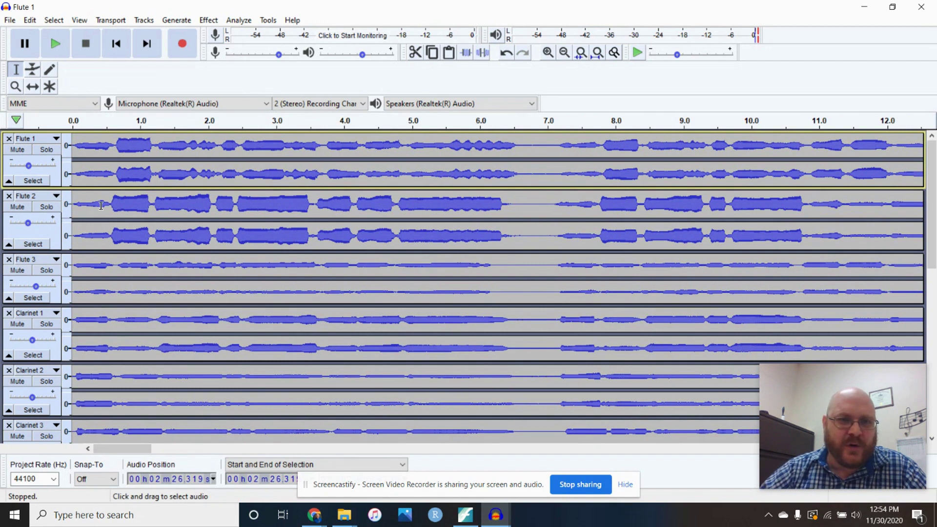
pyautogui.click(56, 22)
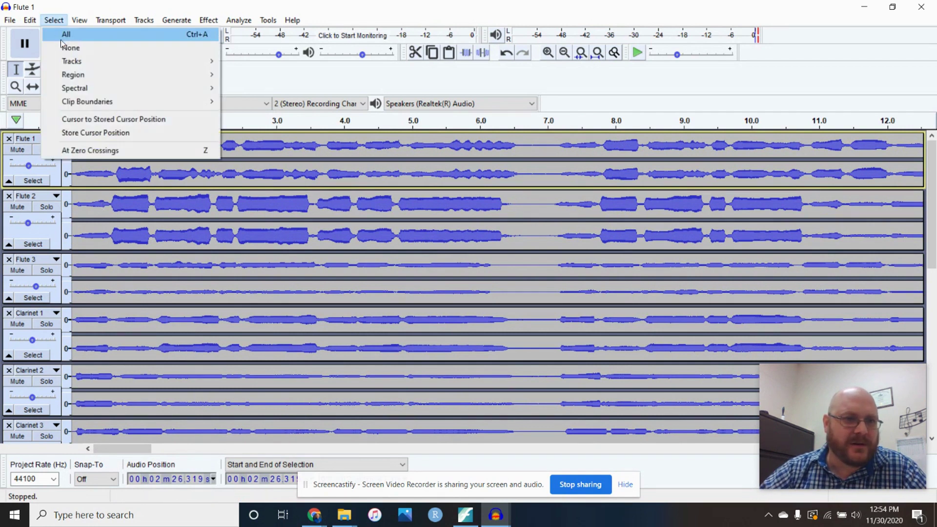
pyautogui.click(62, 31)
pyautogui.click(208, 20)
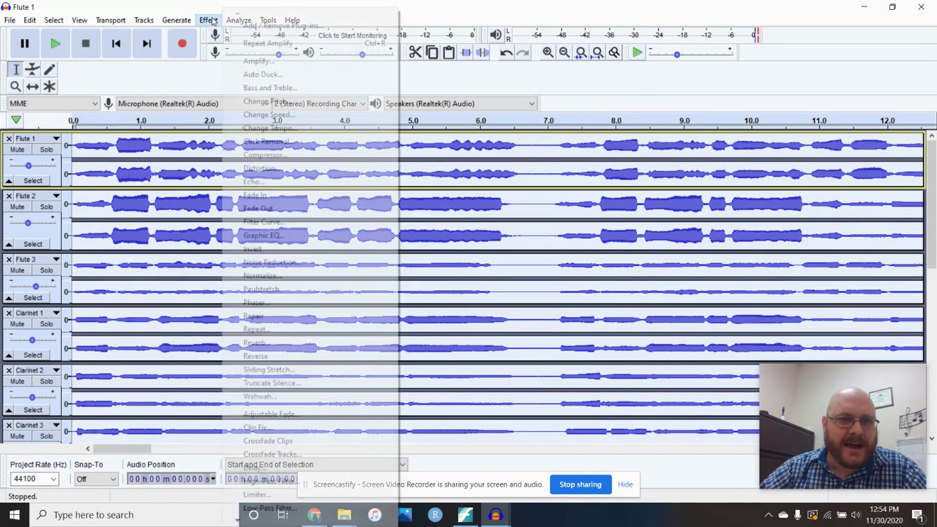
pyautogui.click(258, 62)
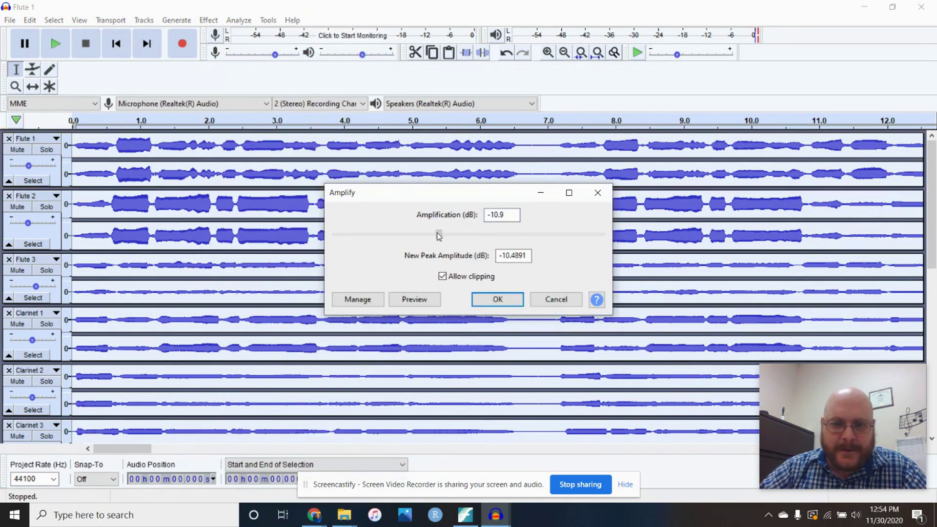
pyautogui.click(496, 297)
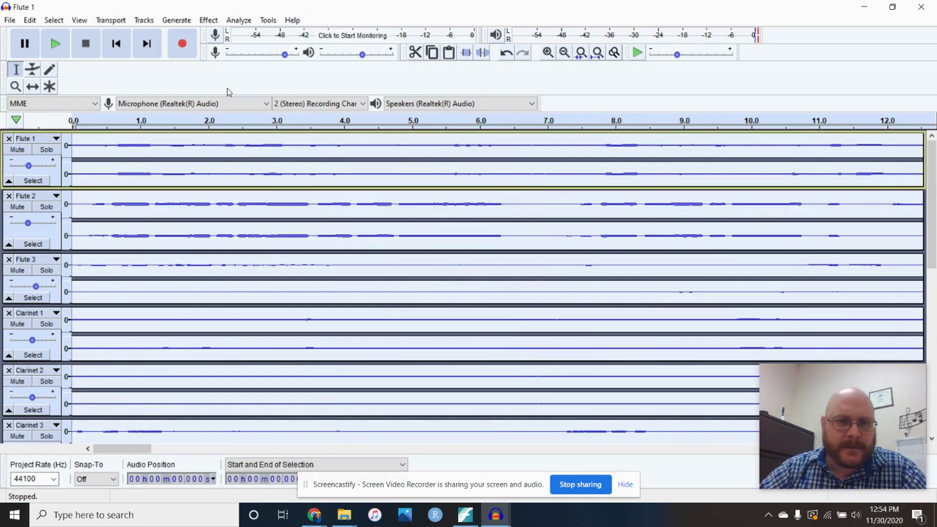
pyautogui.click(55, 44)
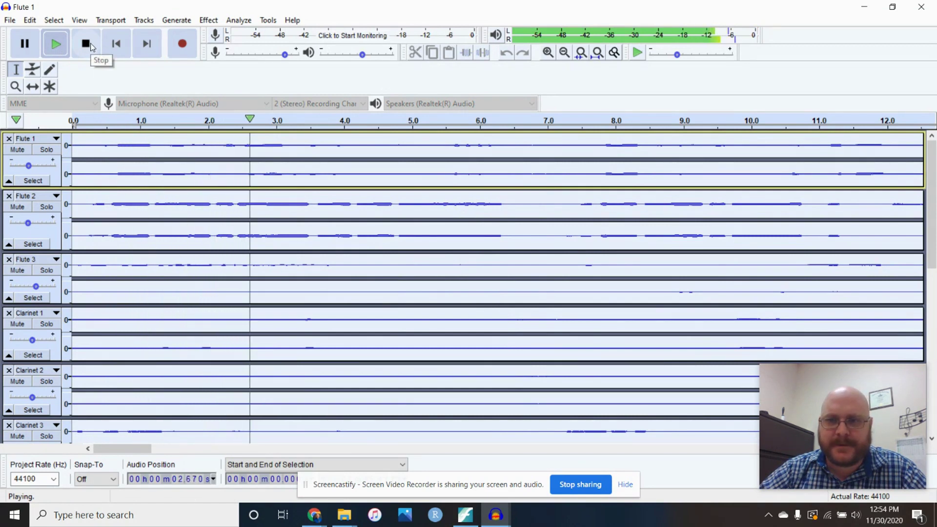
pyautogui.click(92, 46)
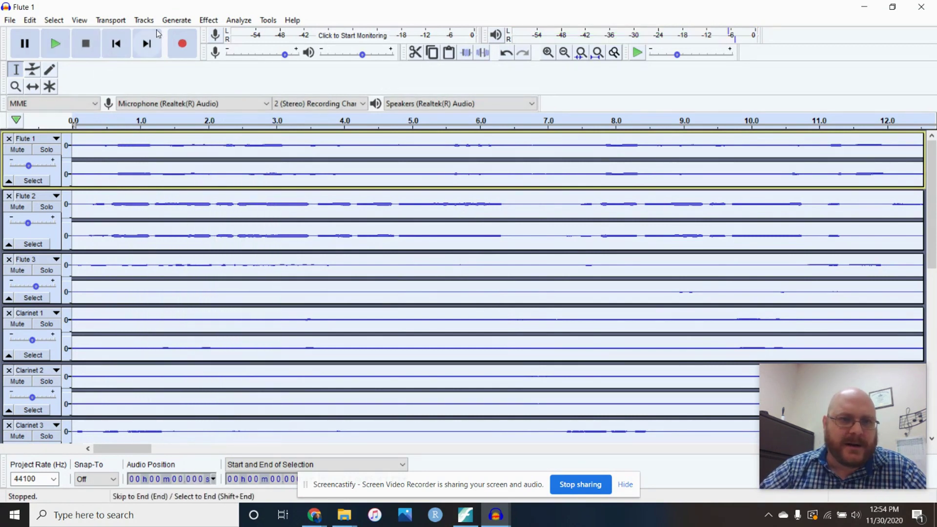
# Apply Reverb to all tracks with 38% room size and 37% reverberance, and play the result from the start.
pyautogui.click(217, 21)
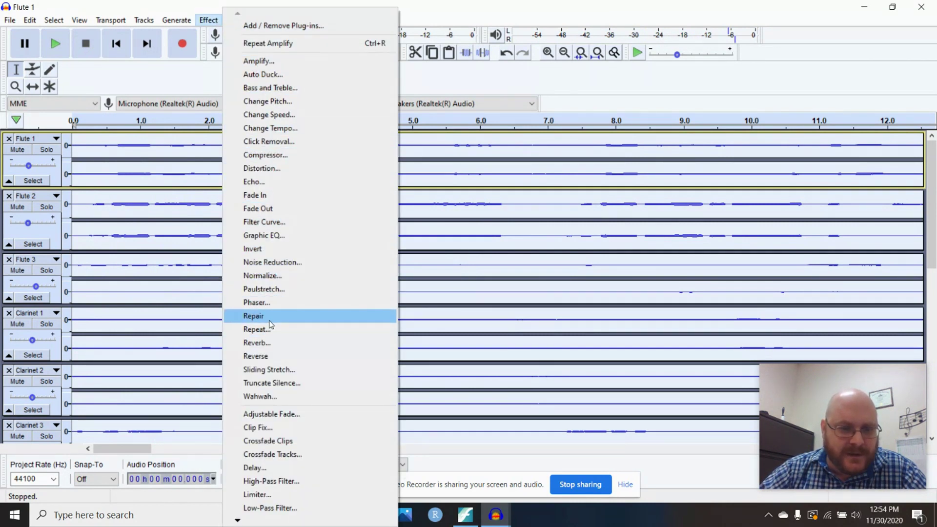
pyautogui.click(266, 344)
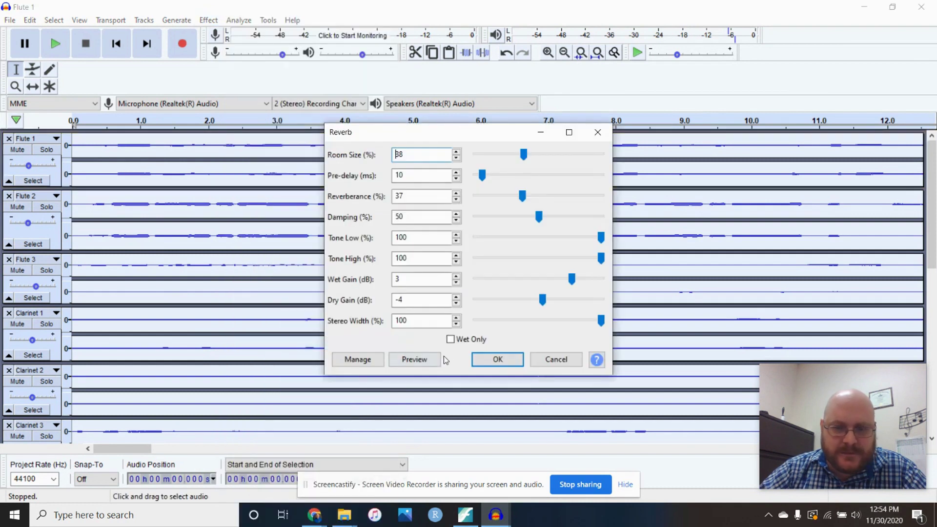
pyautogui.click(475, 365)
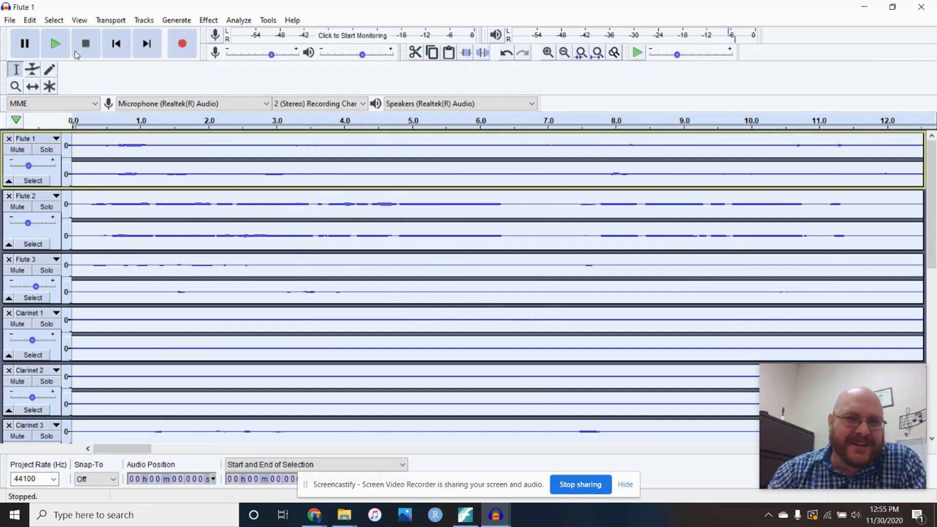
pyautogui.click(55, 44)
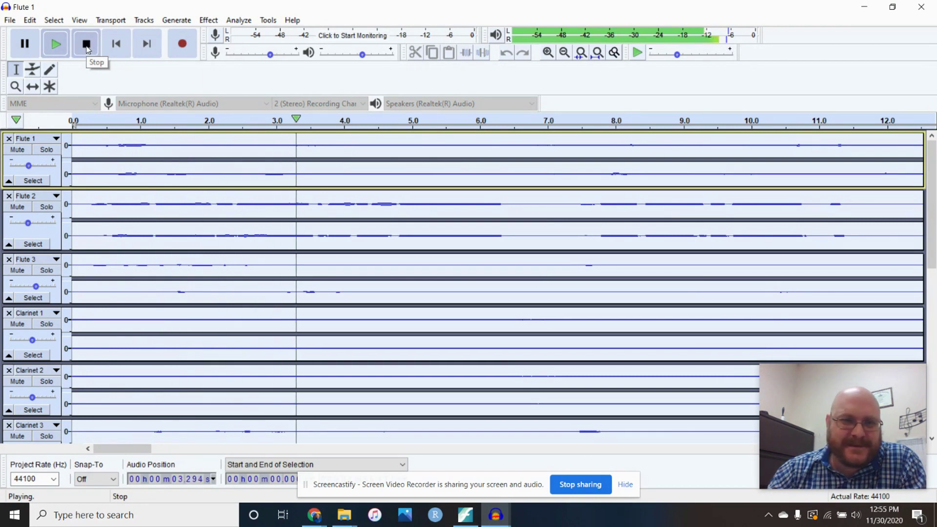
pyautogui.click(87, 45)
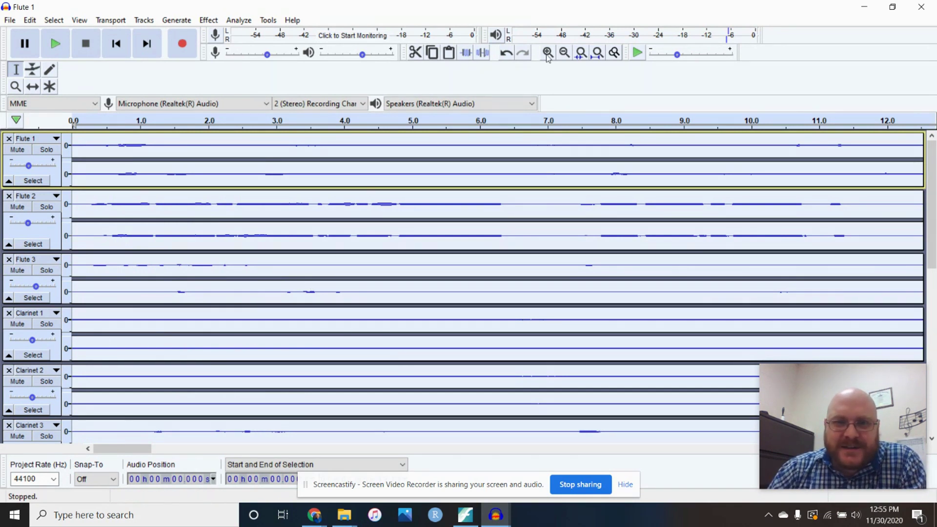
# Replace the first pass, from the start to about 29 s, with silence on Clarinet 1 through baritone 3.
pyautogui.click(563, 52)
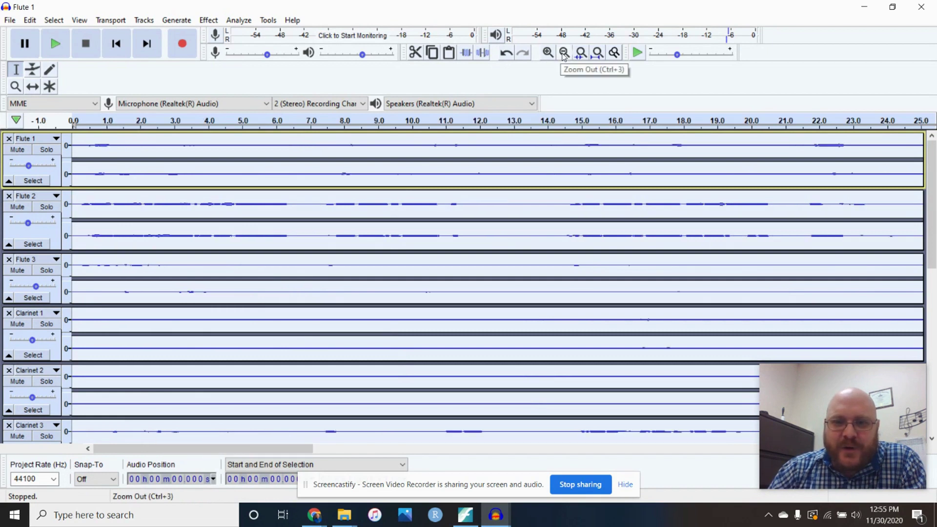
pyautogui.click(563, 53)
pyautogui.click(563, 52)
pyautogui.click(563, 53)
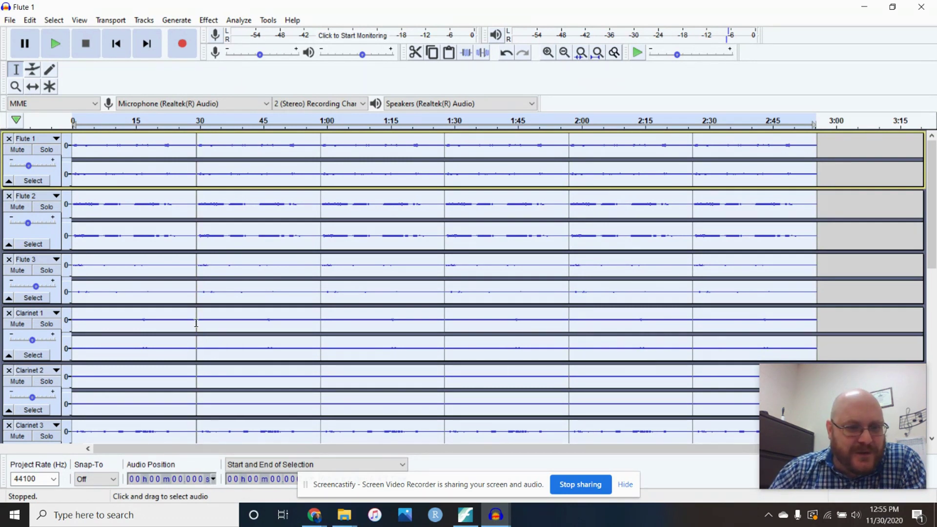
pyautogui.moveTo(196, 323); pyautogui.dragTo(159, 421)
pyautogui.scroll(-8, 159, 422)
pyautogui.scroll(-4, 155, 424)
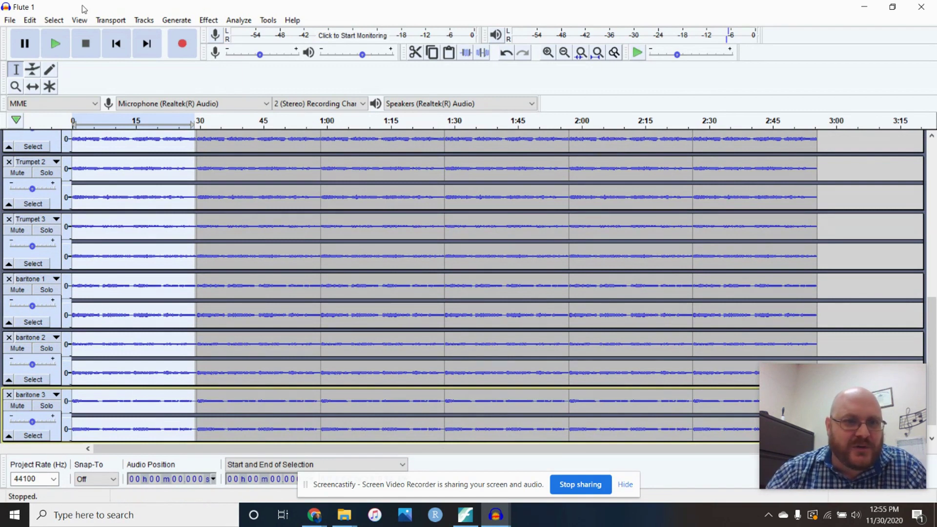
pyautogui.click(185, 21)
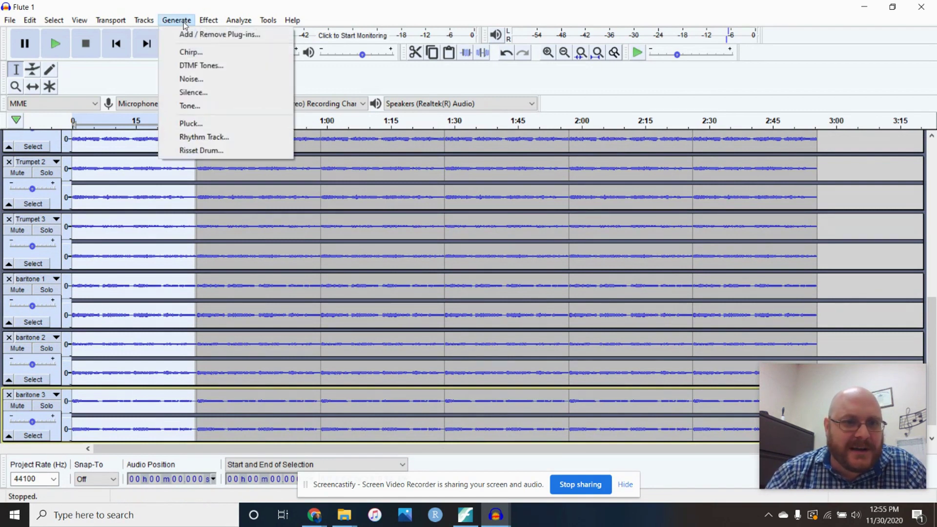
pyautogui.click(199, 93)
pyautogui.click(497, 289)
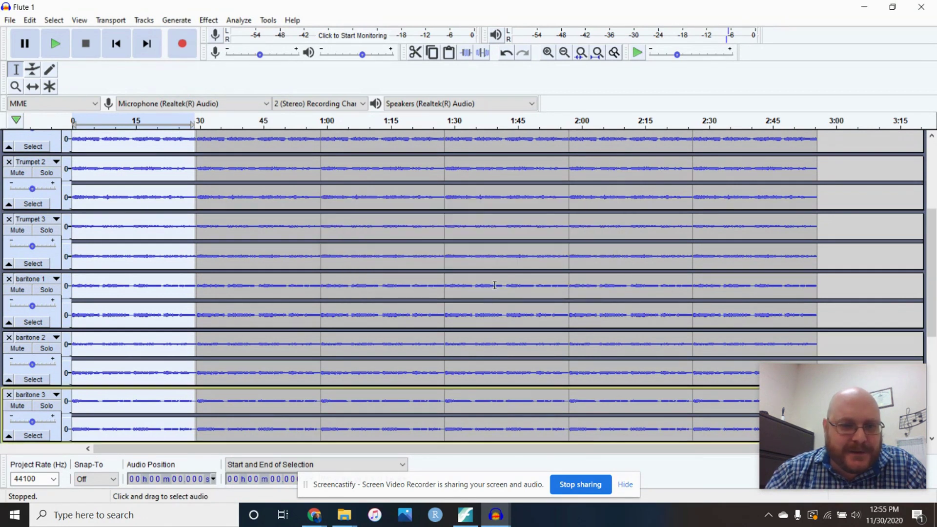
# Replace the second pass, from about 29.5 s to 58.6 s, with silence on the three flute tracks.
pyautogui.scroll(3, 414, 283)
pyautogui.scroll(3, 344, 301)
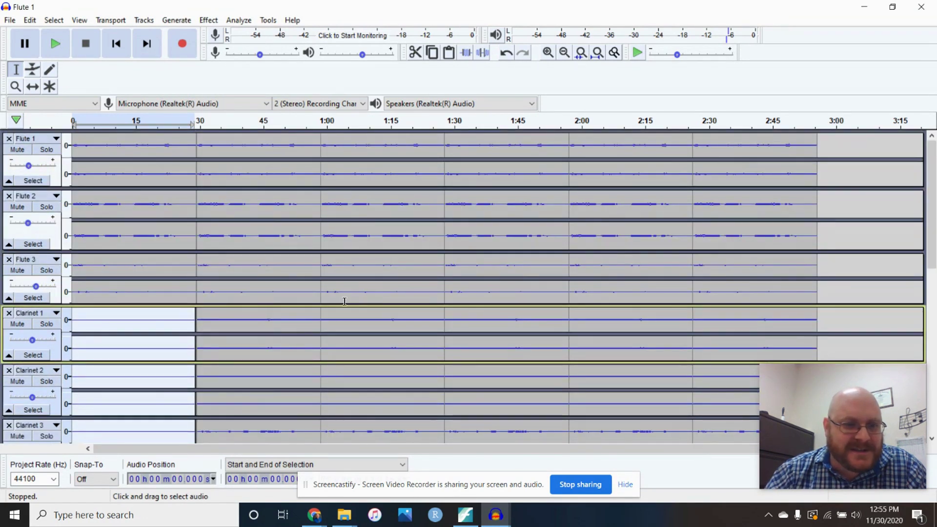
pyautogui.click(549, 57)
pyautogui.click(548, 56)
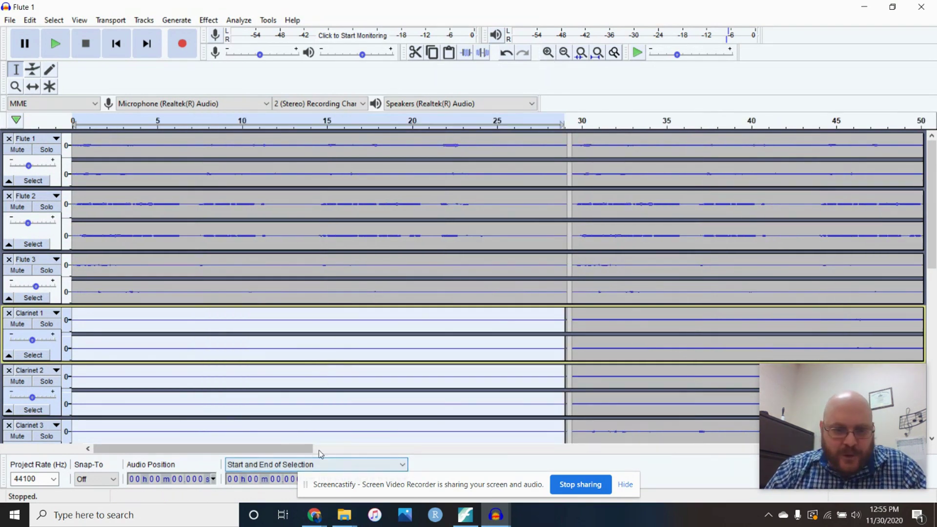
pyautogui.moveTo(295, 453); pyautogui.dragTo(392, 453)
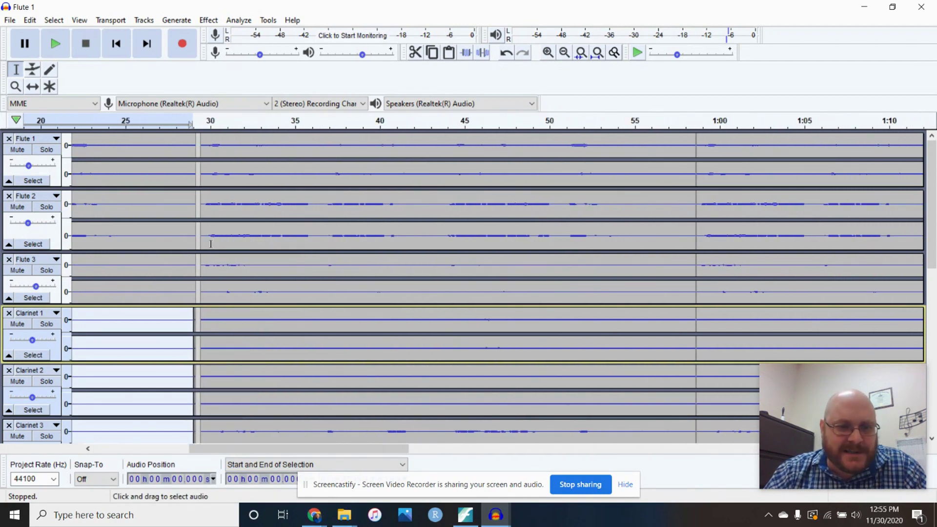
pyautogui.moveTo(201, 233); pyautogui.dragTo(316, 234)
pyautogui.moveTo(201, 161); pyautogui.dragTo(697, 290)
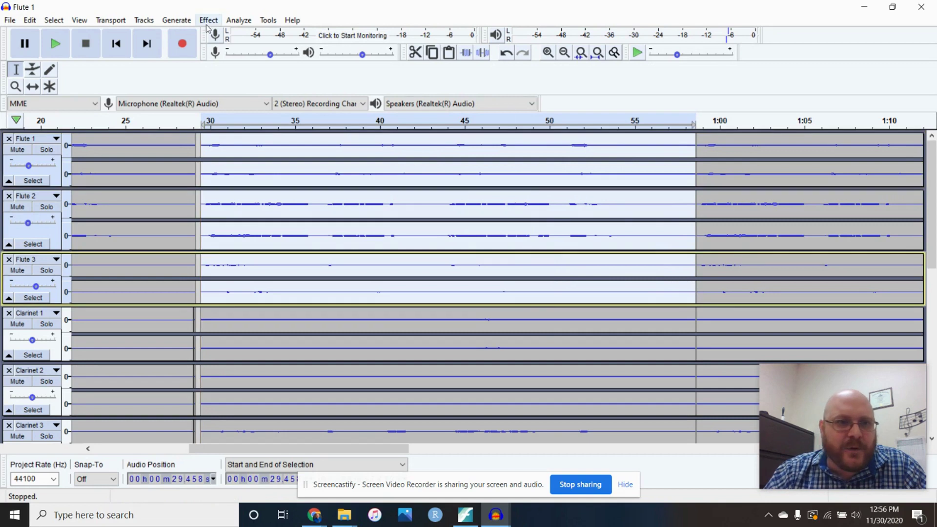
pyautogui.click(177, 20)
pyautogui.click(200, 93)
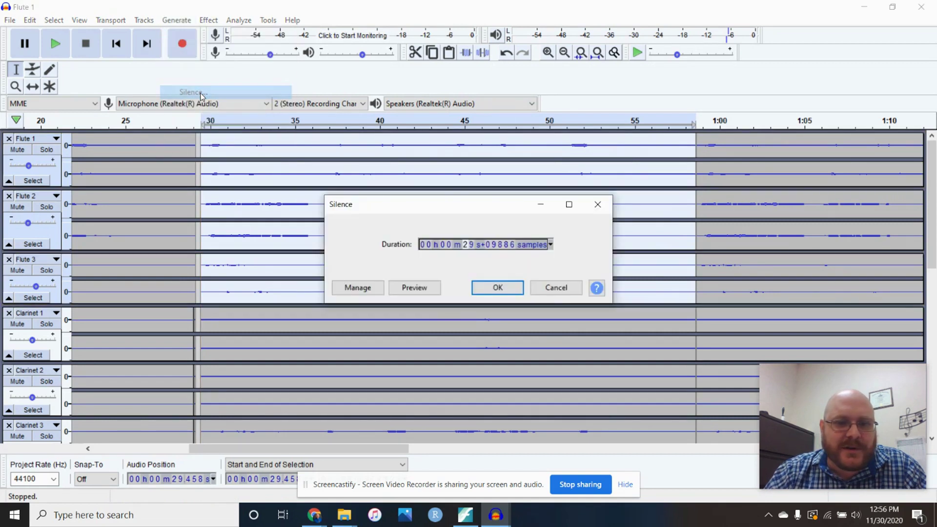
pyautogui.click(518, 288)
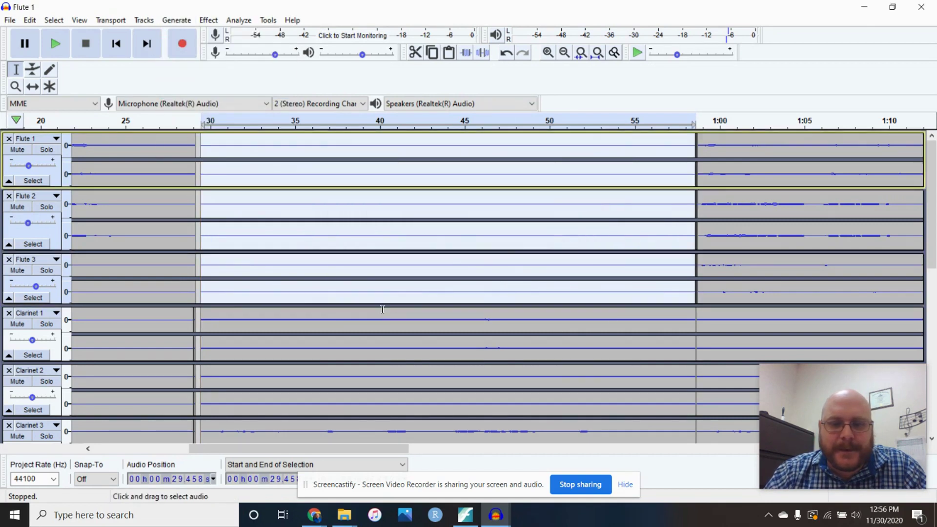
# Play short excerpts of the arrangement from the start and from within each of the following five passes, and stop playback.
pyautogui.scroll(-3, 382, 309)
pyautogui.scroll(-3, 382, 310)
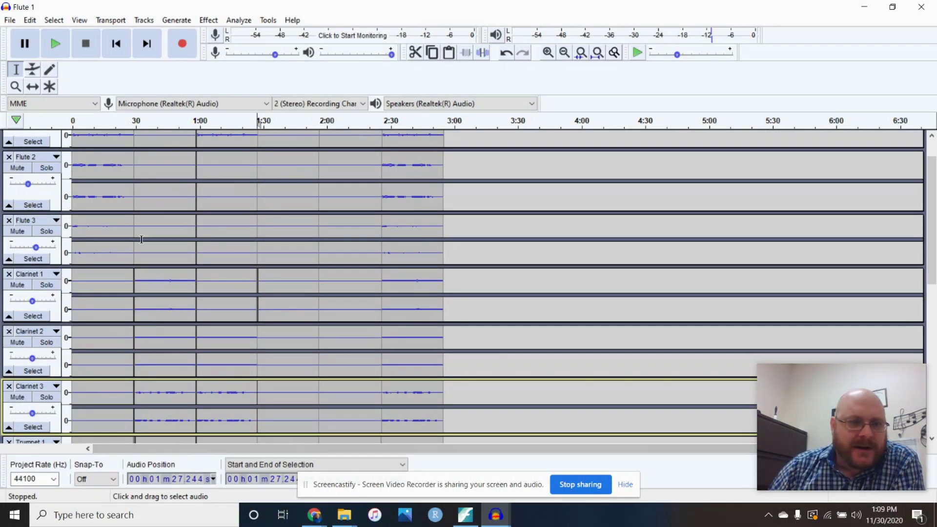
pyautogui.scroll(1, 169, 234)
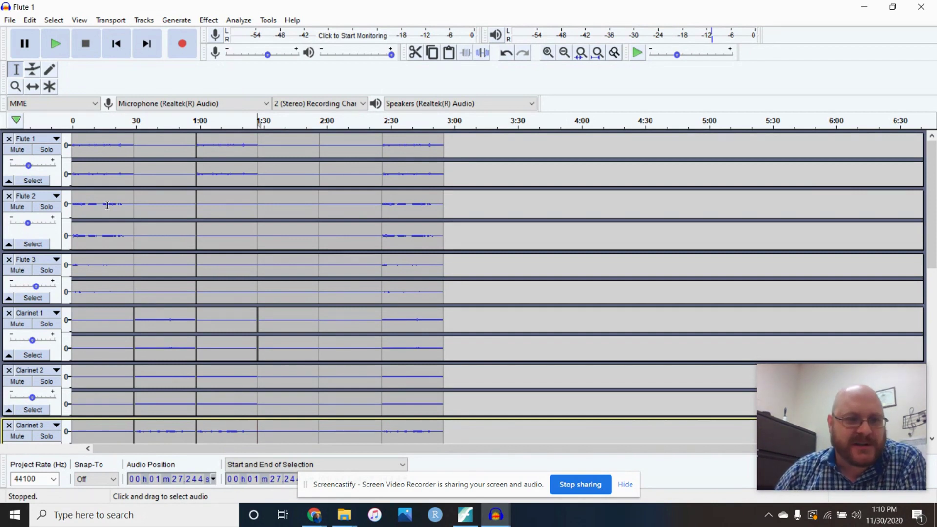
pyautogui.click(73, 120)
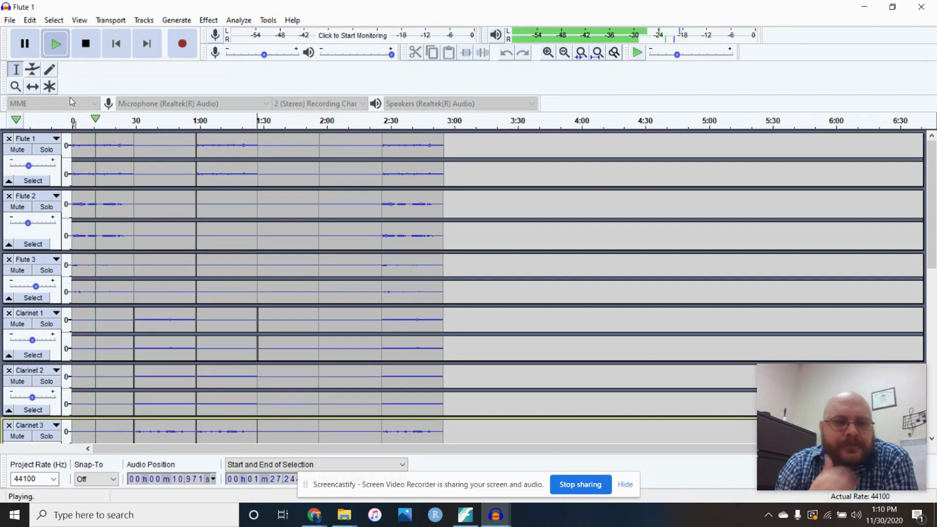
pyautogui.click(148, 123)
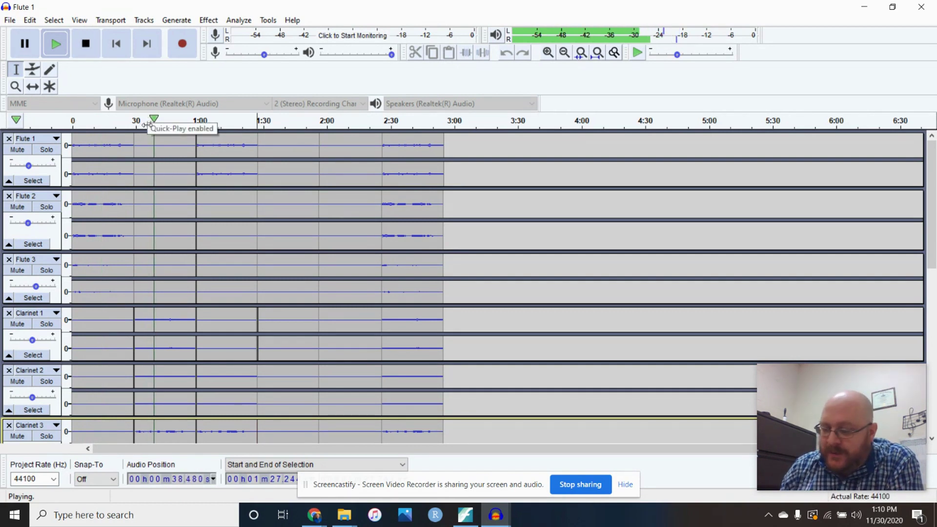
pyautogui.click(206, 123)
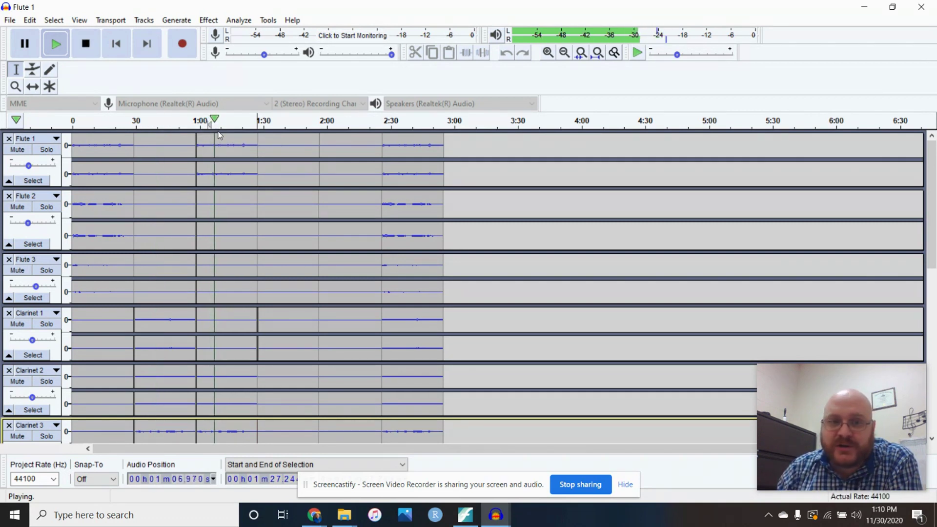
pyautogui.click(276, 124)
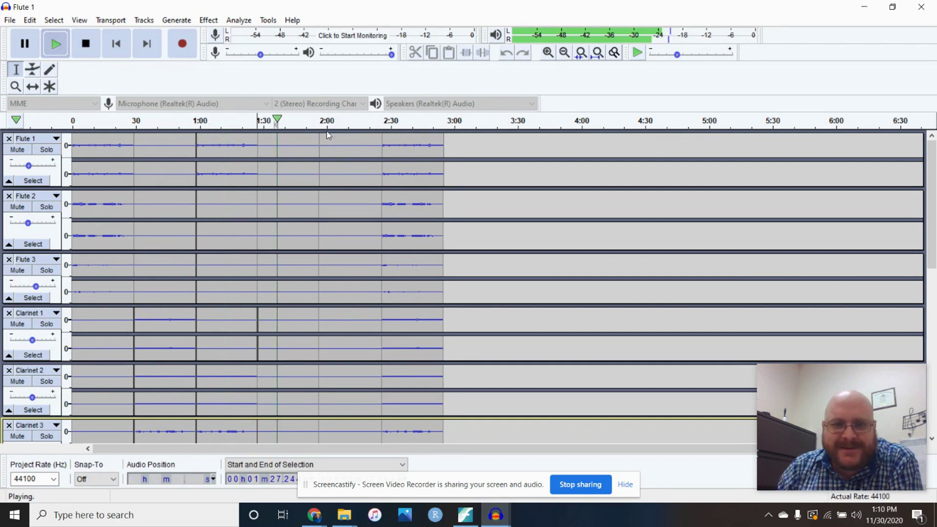
pyautogui.click(343, 122)
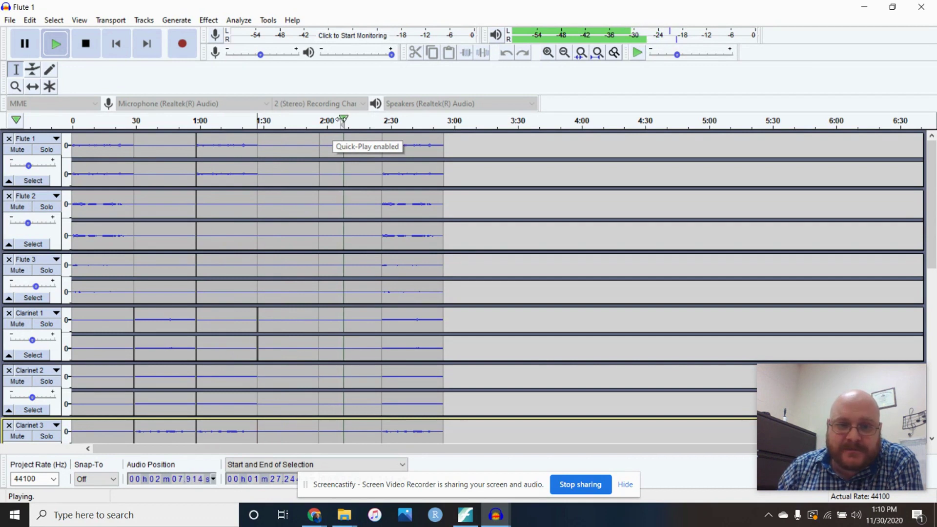
pyautogui.click(398, 123)
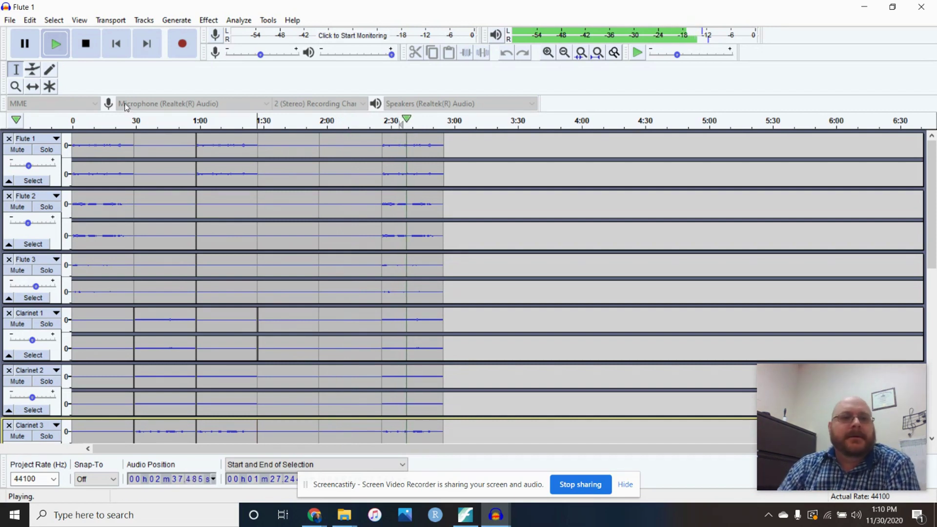
pyautogui.click(90, 53)
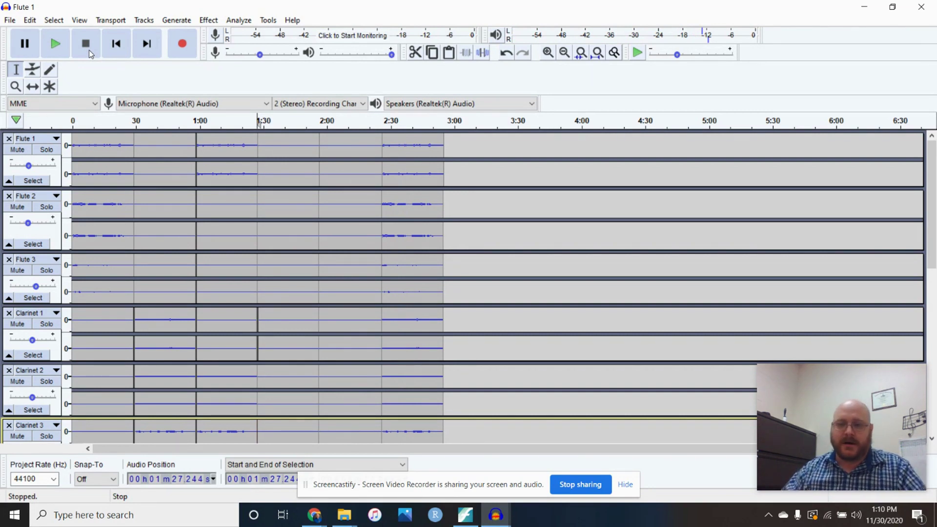
# Export the mix as an MP3 named Final Mixdown in the Video Project Kumbaya folder, leaving the metadata tags empty.
pyautogui.click(10, 21)
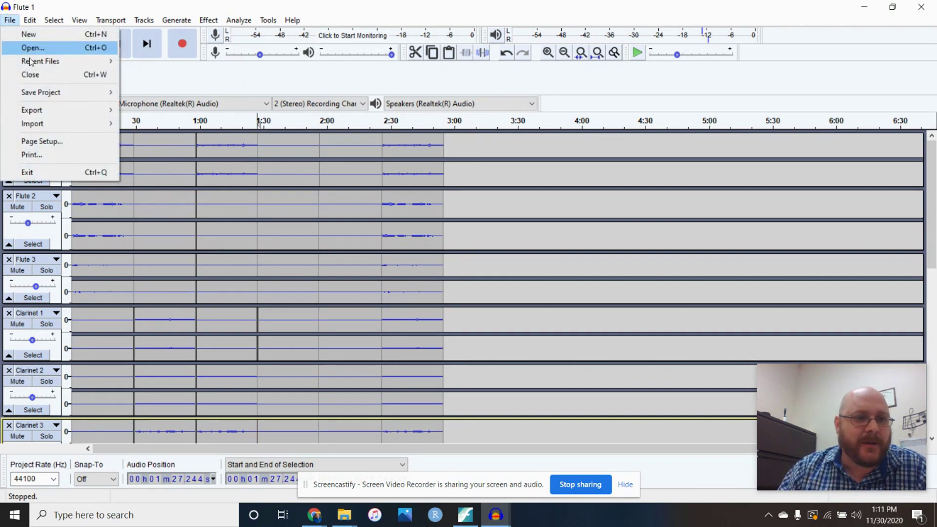
pyautogui.moveTo(68, 110)
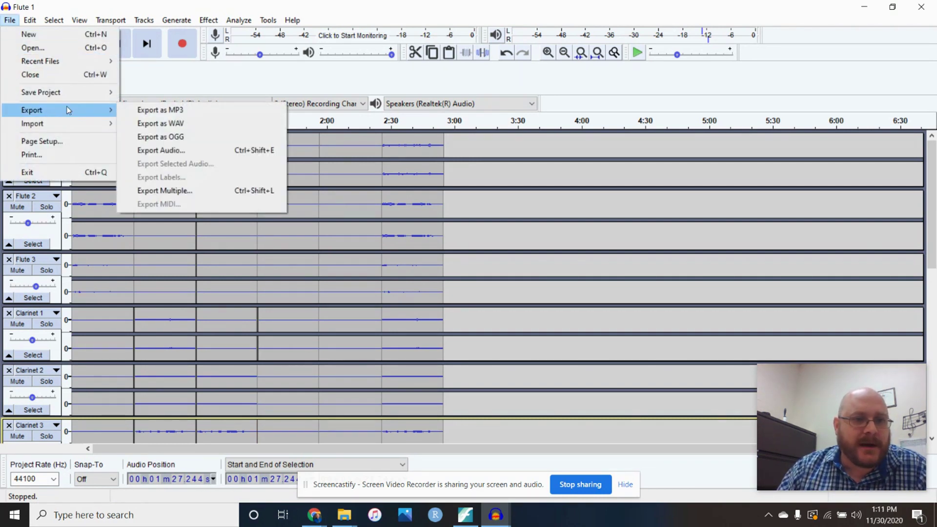
pyautogui.click(148, 110)
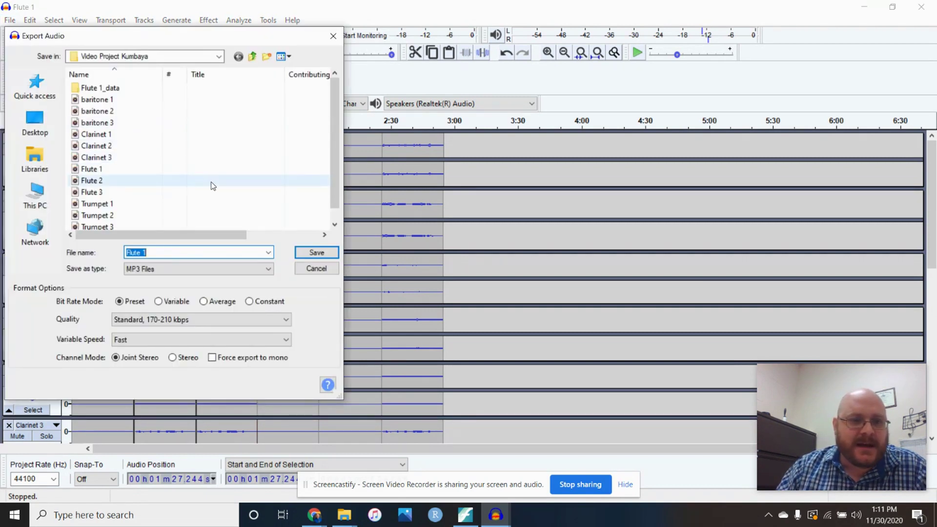
pyautogui.write('Fi')
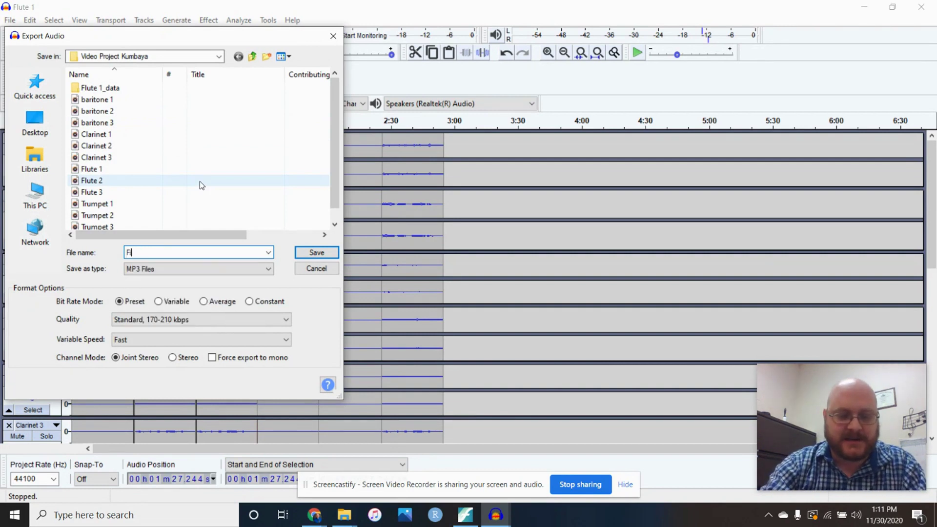
pyautogui.write('nal Mixdown')
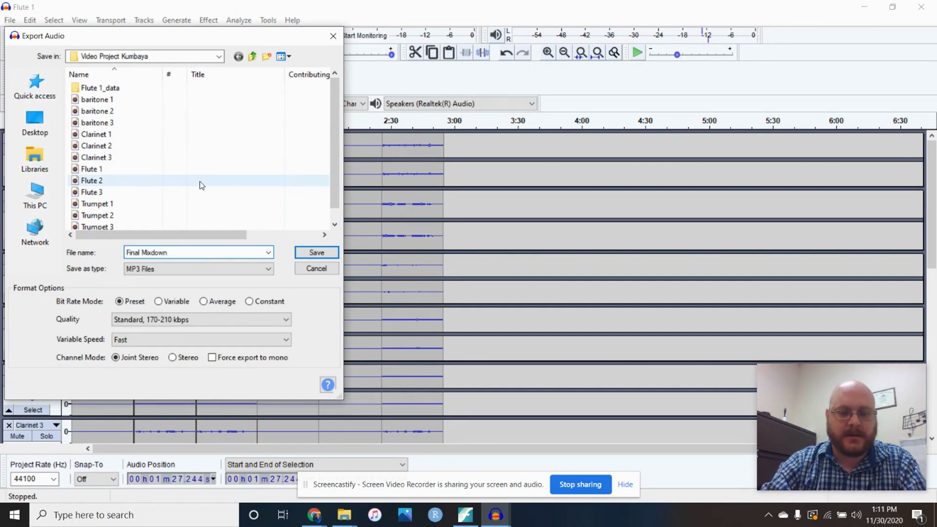
pyautogui.press('Return')
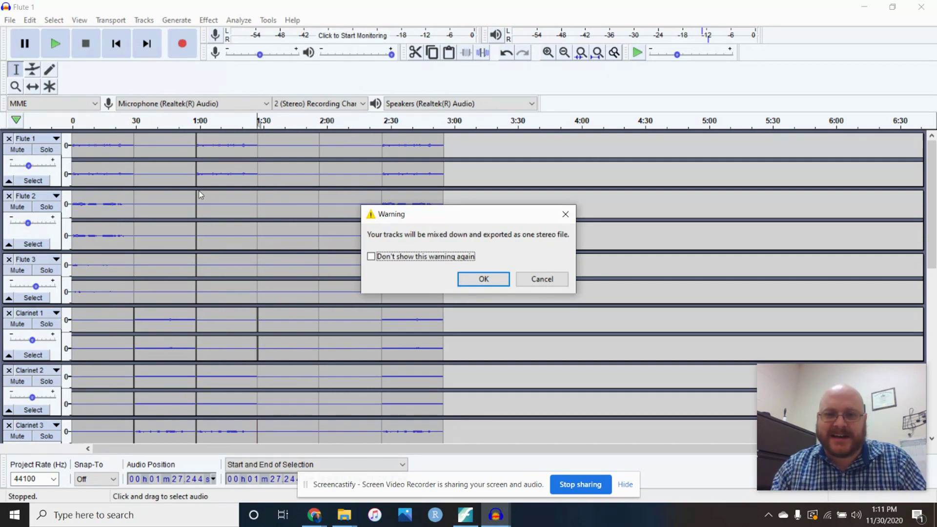
pyautogui.click(489, 281)
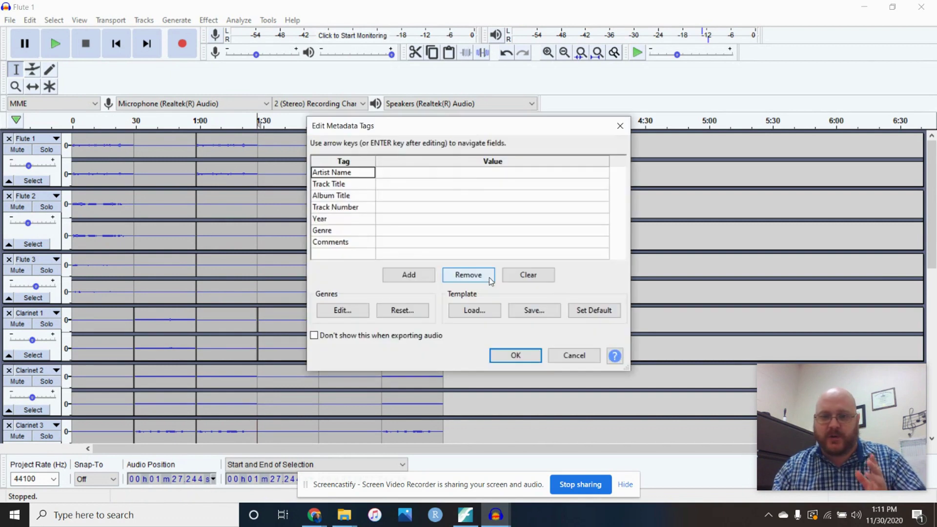
pyautogui.click(503, 353)
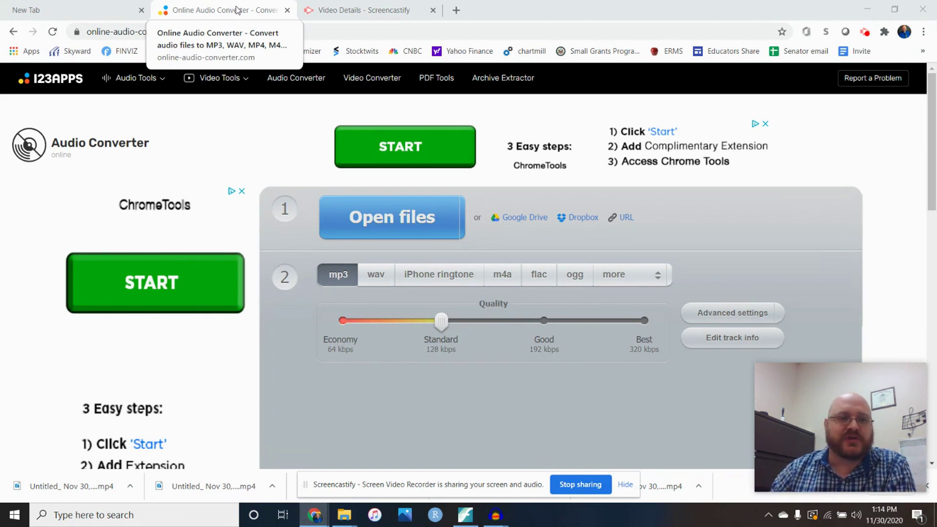
# Examine the online-audio-converter.com page in Chrome, including its Google search listing, web address, file picker and output formats.
pyautogui.click(13, 32)
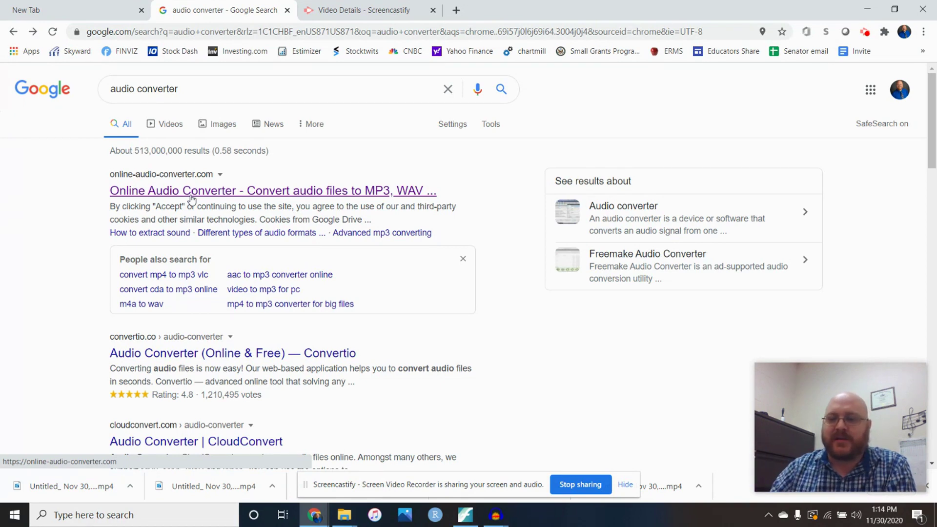
pyautogui.click(31, 32)
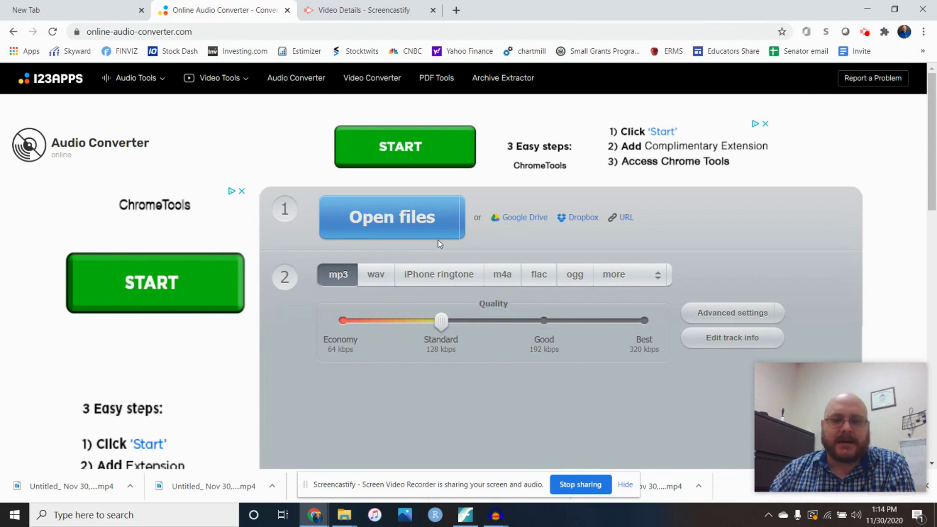
pyautogui.click(90, 31)
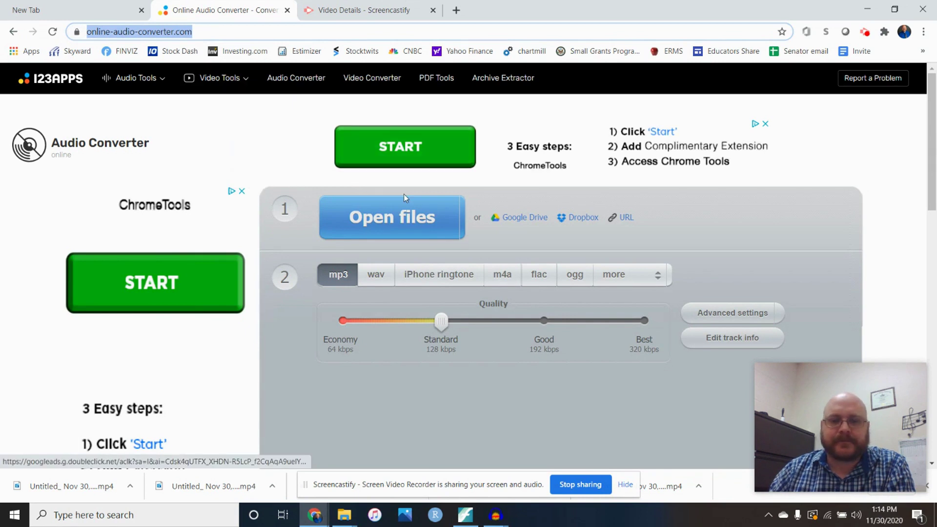
pyautogui.click(386, 222)
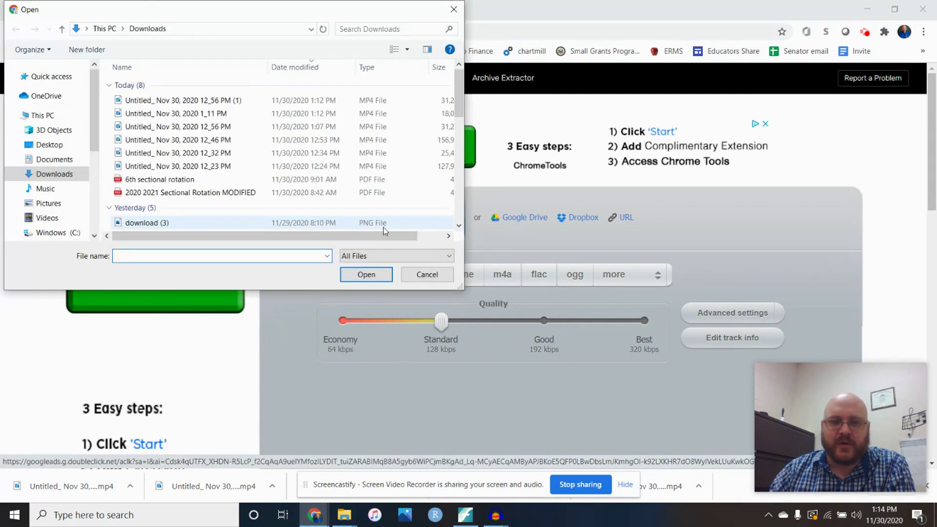
pyautogui.click(453, 9)
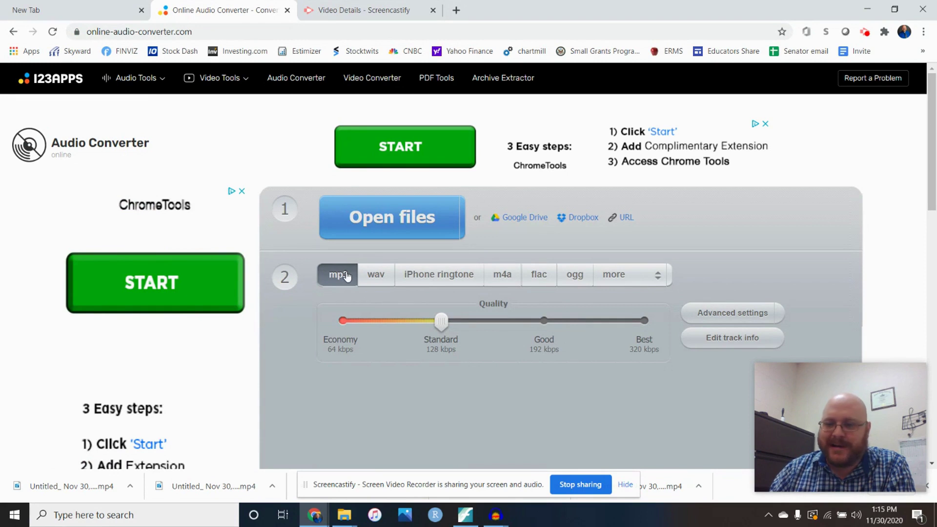
pyautogui.scroll(-4, 690, 273)
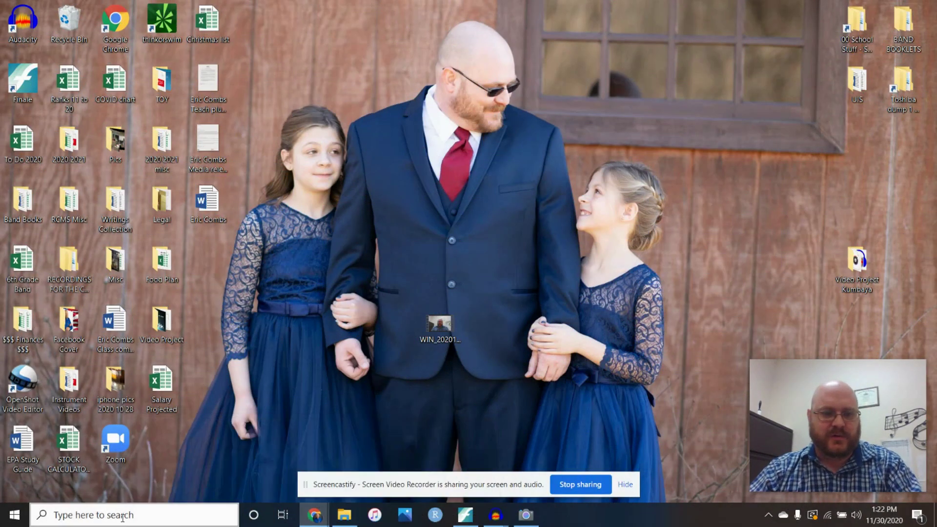
# Search Windows for vlc and launch VLC media player.
pyautogui.click(122, 516)
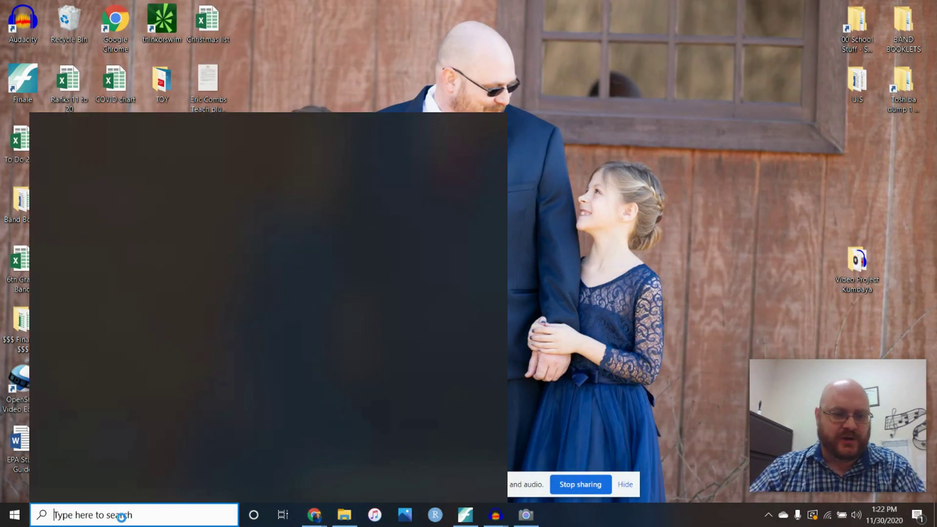
pyautogui.write('vlc')
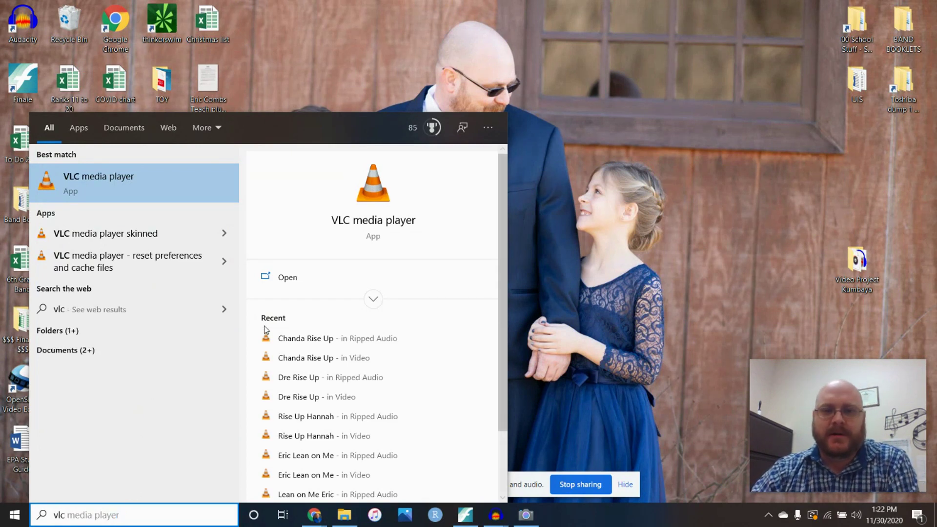
pyautogui.click(377, 221)
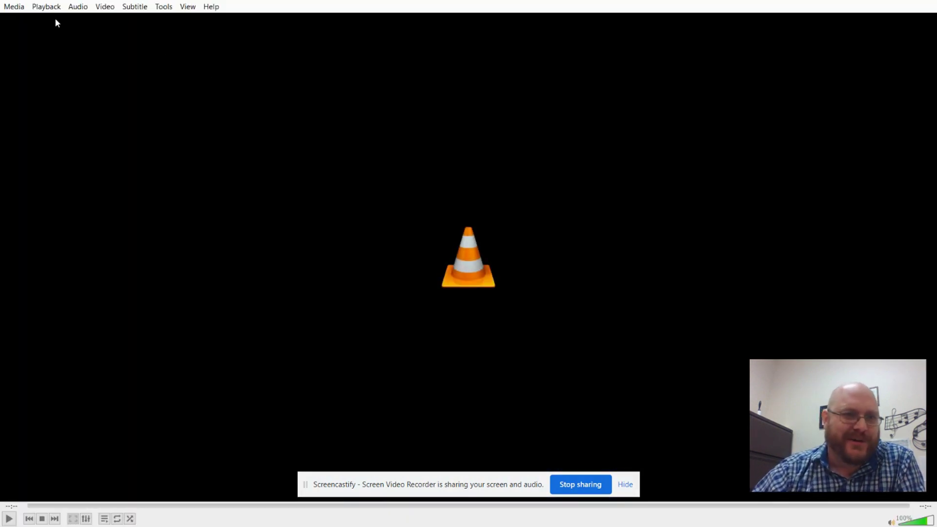
# Add the WIN_20201130_13_20_16_Pro video from the Desktop as the source file for Convert / Save.
pyautogui.click(14, 8)
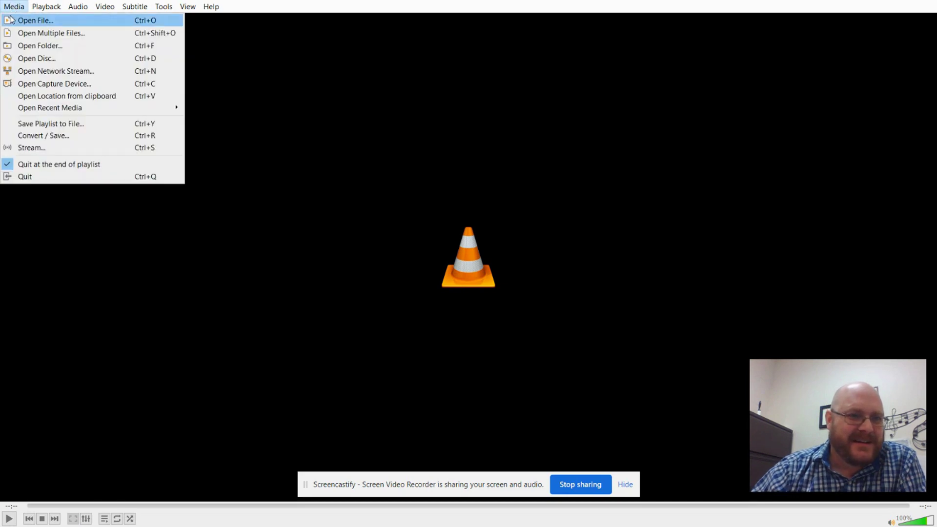
pyautogui.click(61, 136)
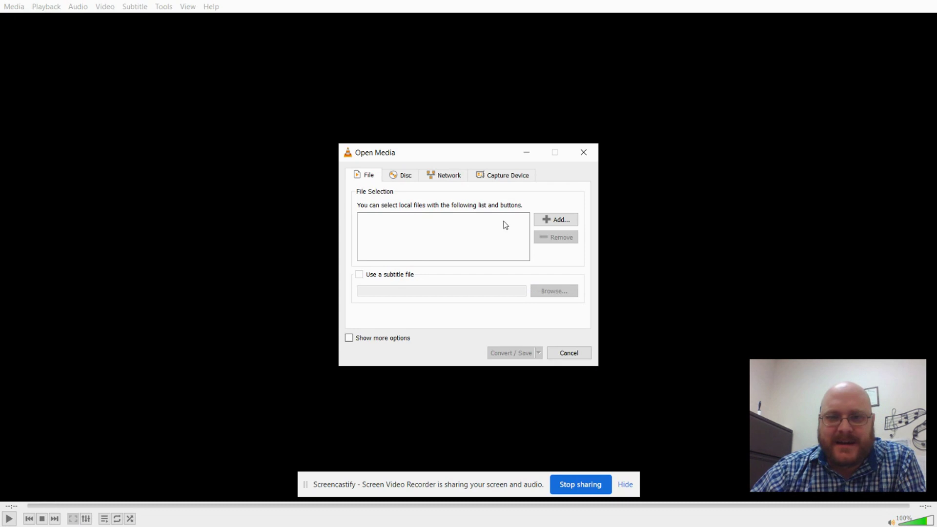
pyautogui.click(547, 220)
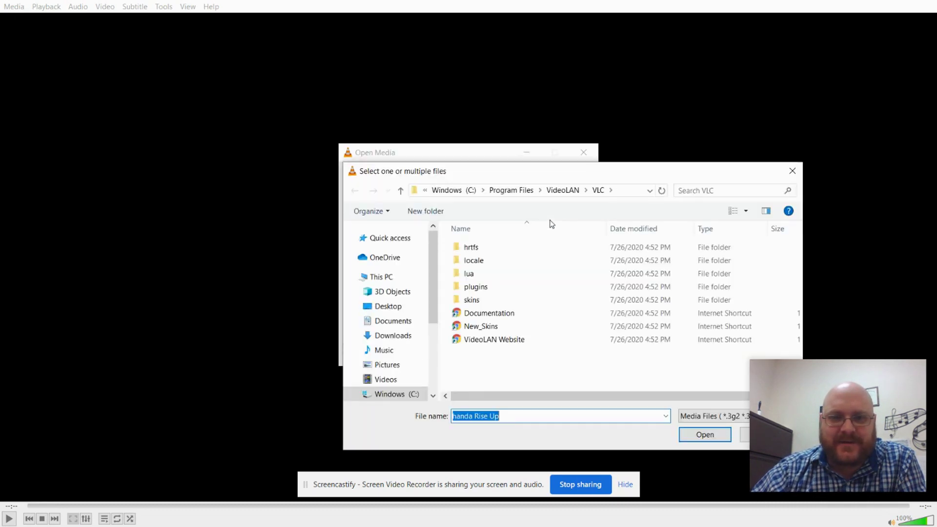
pyautogui.click(388, 306)
pyautogui.scroll(-1, 510, 332)
pyautogui.scroll(-3, 510, 332)
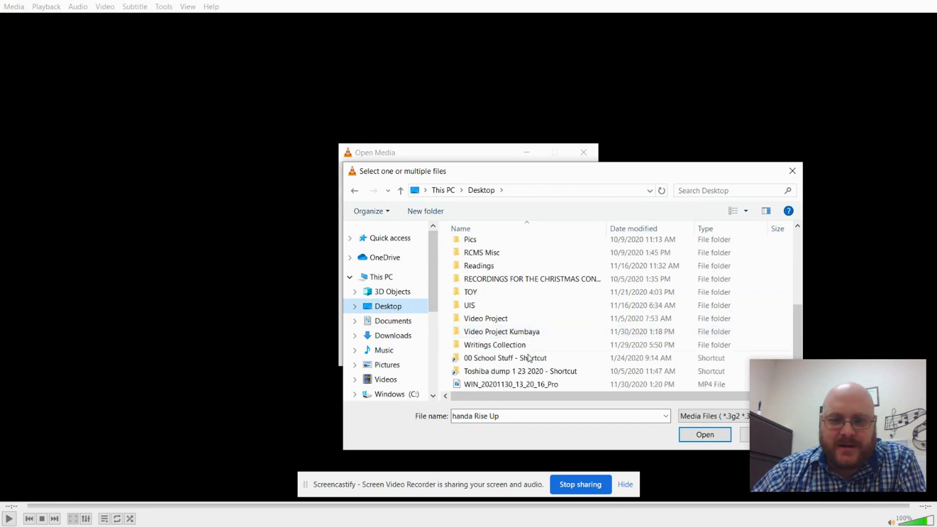
pyautogui.click(543, 386)
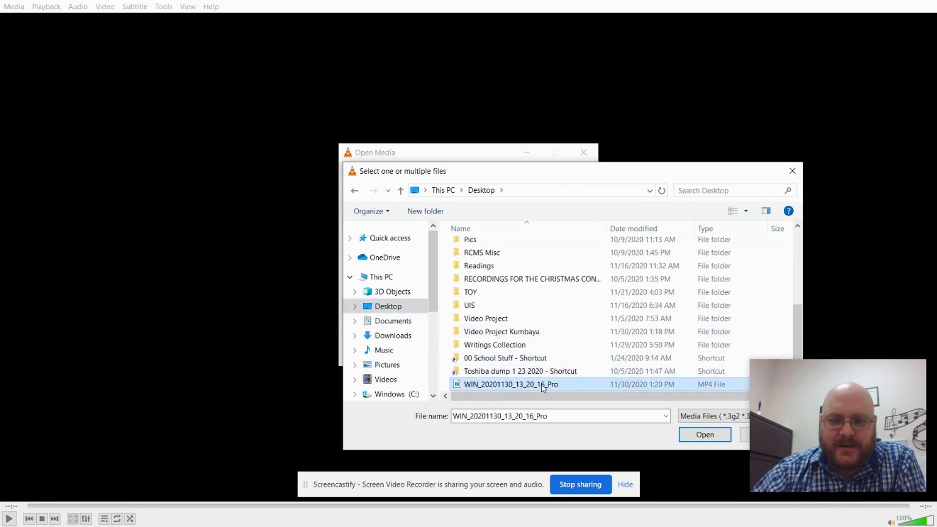
pyautogui.click(701, 435)
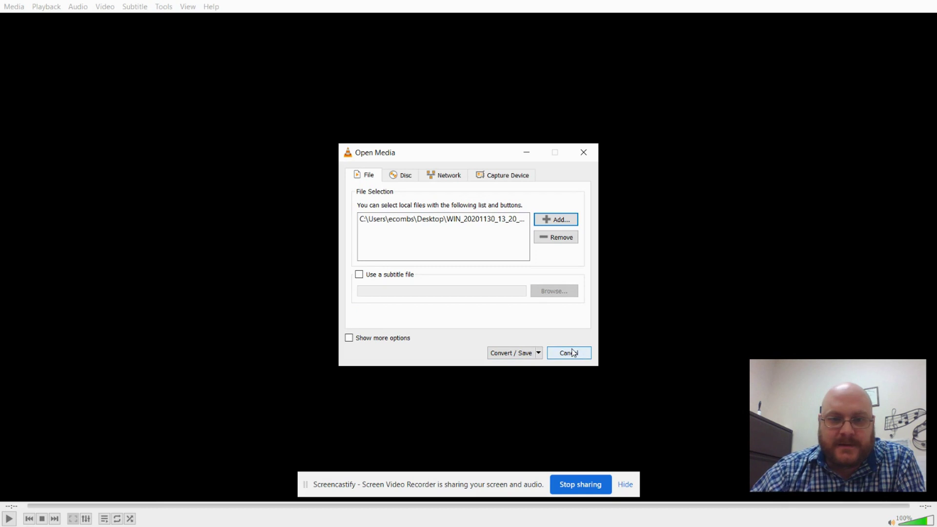
# Choose conversion for the added source video and set its output profile to Audio - MP3.
pyautogui.click(538, 352)
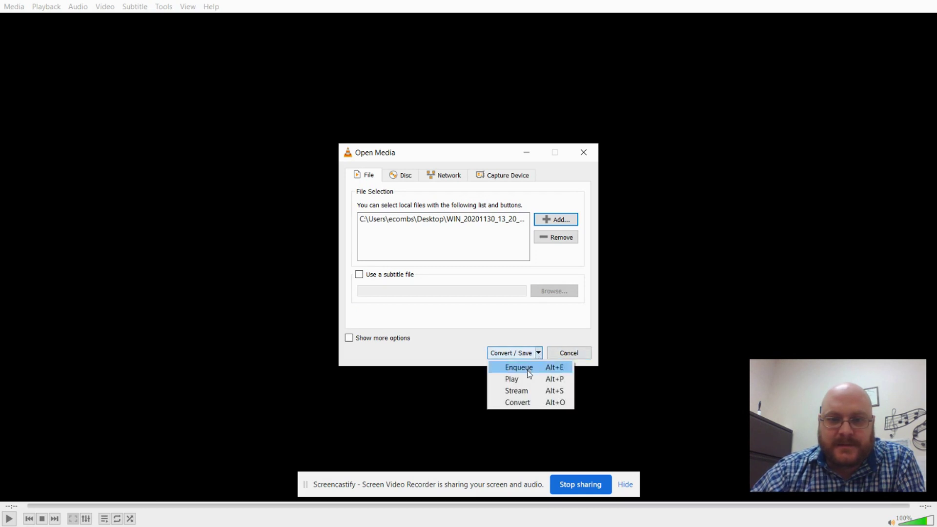
pyautogui.click(520, 402)
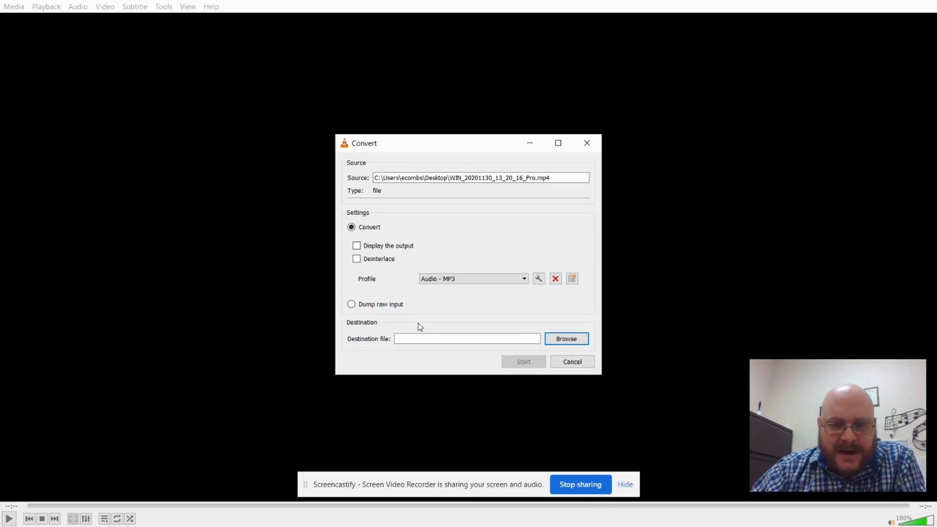
pyautogui.click(525, 280)
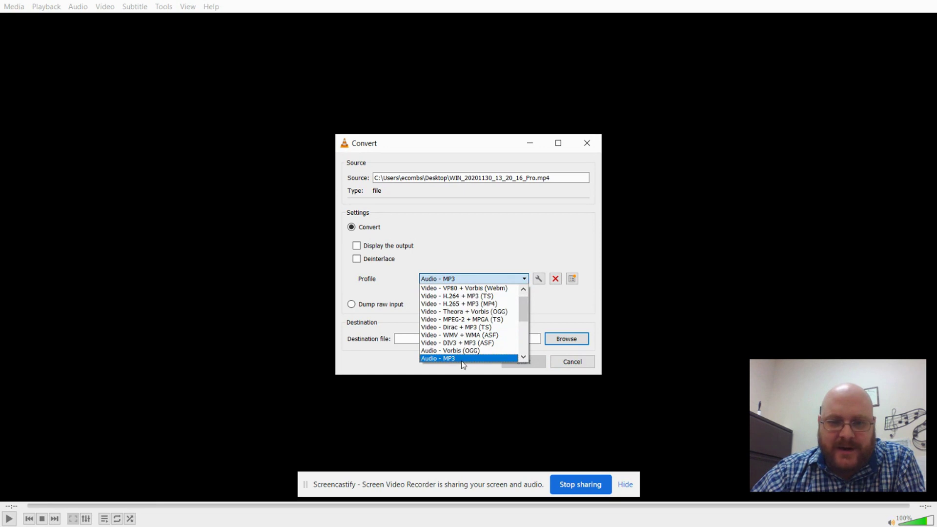
pyautogui.click(467, 358)
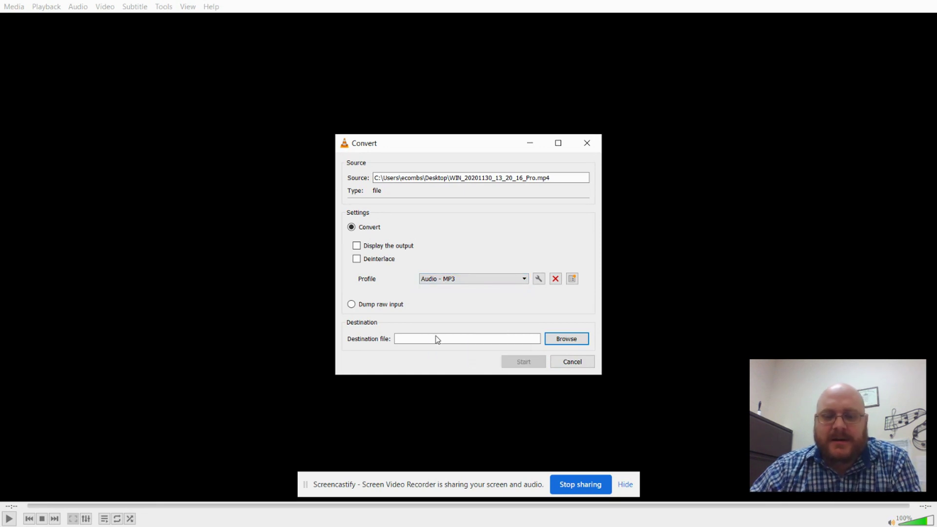
# Browse for a destination file on the Desktop and append the .mp3 extension to the suggested file name.
pyautogui.click(565, 340)
pyautogui.scroll(-4, 544, 321)
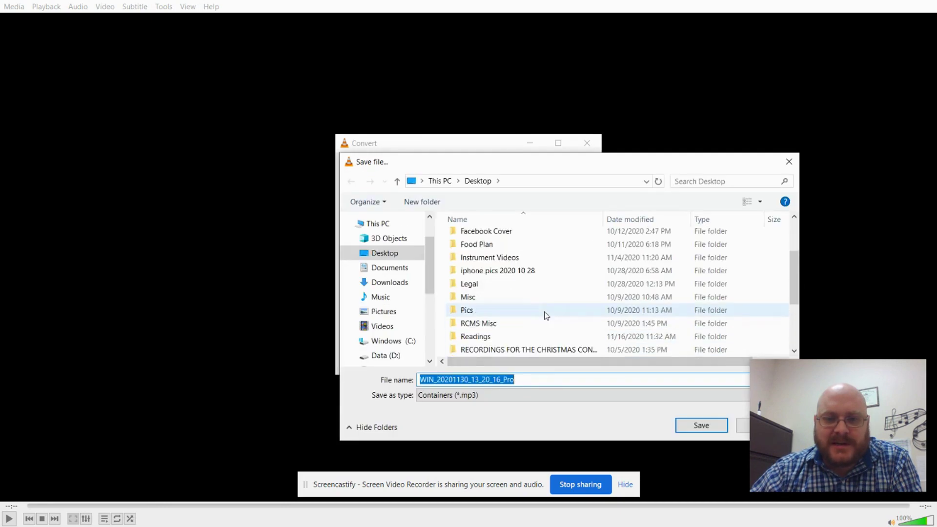
pyautogui.click(538, 380)
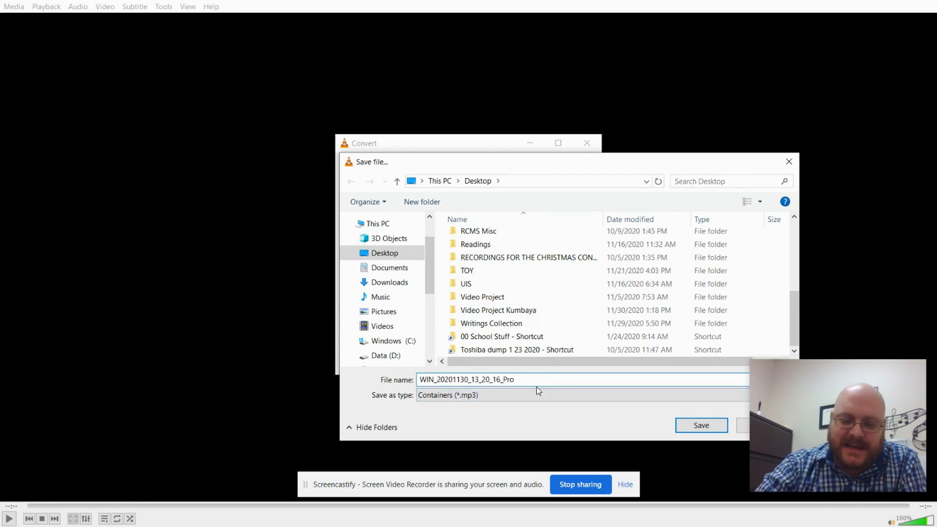
pyautogui.write('.mp')
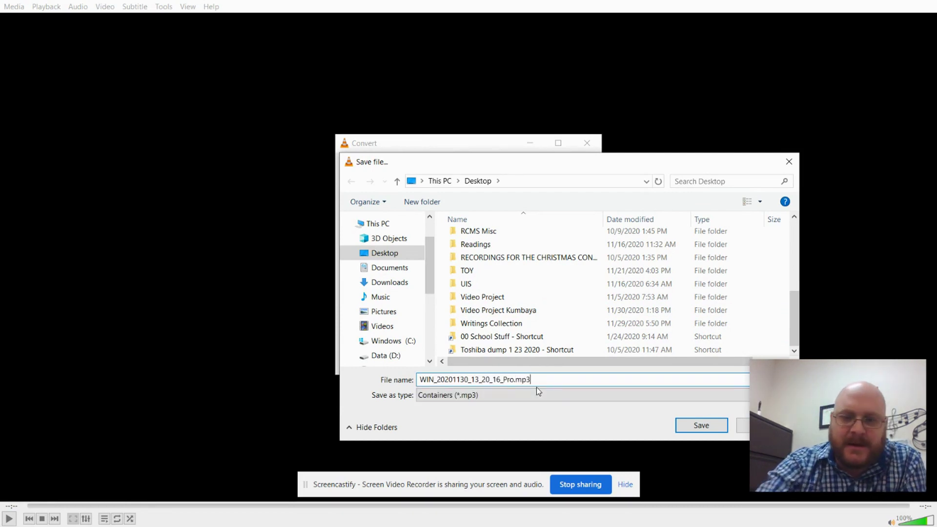
pyautogui.write('3')
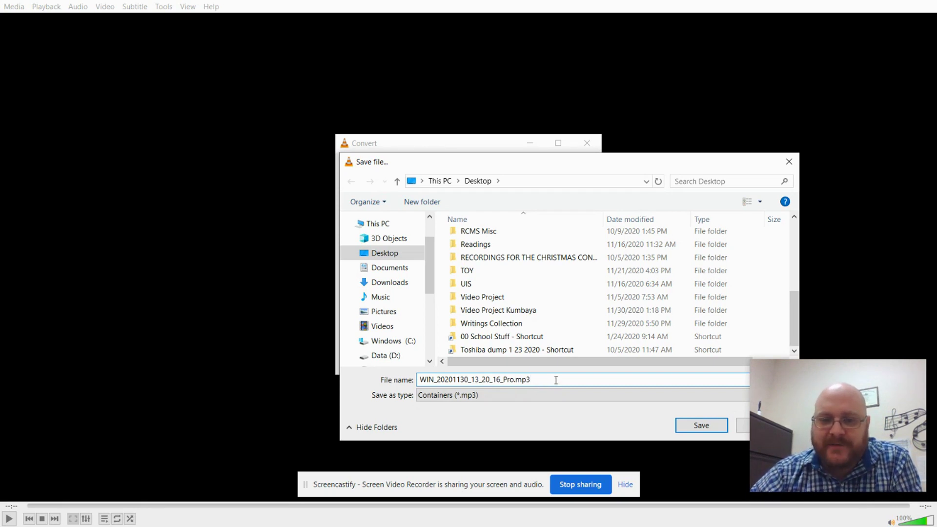
# Save the destination file as Sample Video.mp3 on the Desktop and run the conversion, closing VLC when done.
pyautogui.moveTo(511, 379); pyautogui.dragTo(416, 388)
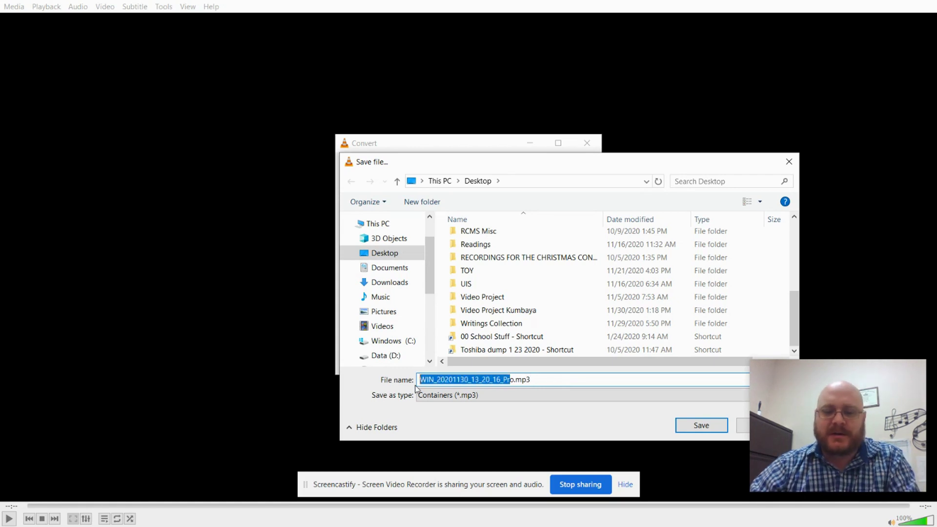
pyautogui.press('Right')
pyautogui.press('BackSpace')
pyautogui.press('BackSpace')
pyautogui.press('BackSpace')
pyautogui.press('BackSpace')
pyautogui.press('BackSpace')
pyautogui.press('BackSpace')
pyautogui.press('BackSpace')
pyautogui.press('BackSpace')
pyautogui.press('BackSpace')
pyautogui.press('BackSpace')
pyautogui.press('BackSpace')
pyautogui.press('BackSpace')
pyautogui.press('BackSpace')
pyautogui.press('BackSpace')
pyautogui.press('BackSpace')
pyautogui.press('BackSpace')
pyautogui.press('BackSpace')
pyautogui.press('BackSpace')
pyautogui.press('BackSpace')
pyautogui.press('BackSpace')
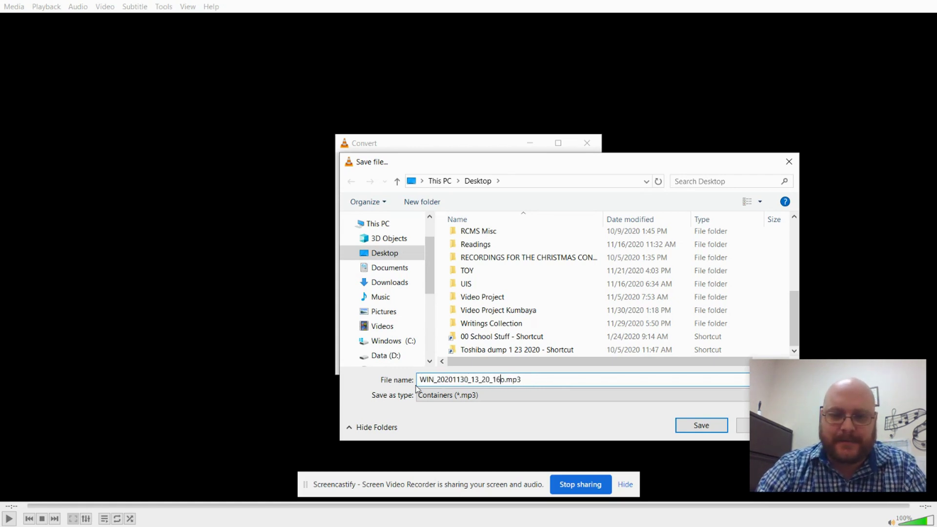
pyautogui.press('Delete')
pyautogui.press('Delete')
pyautogui.write('Sample Video')
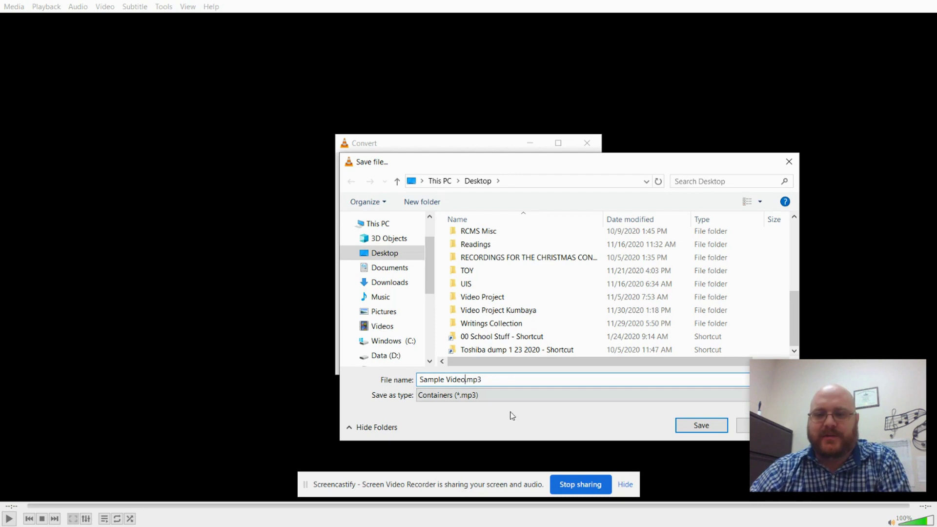
pyautogui.click(711, 426)
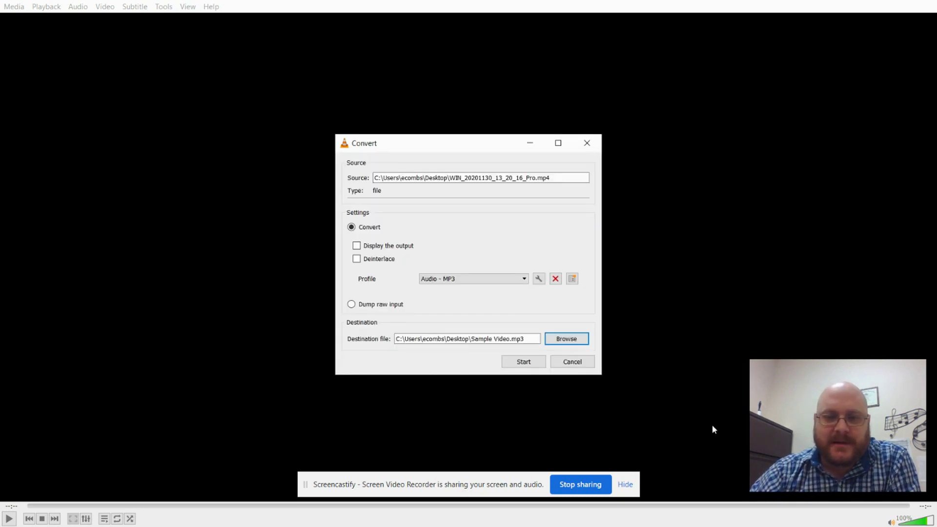
pyautogui.click(532, 361)
pyautogui.hotkey('ctrl', 'q')
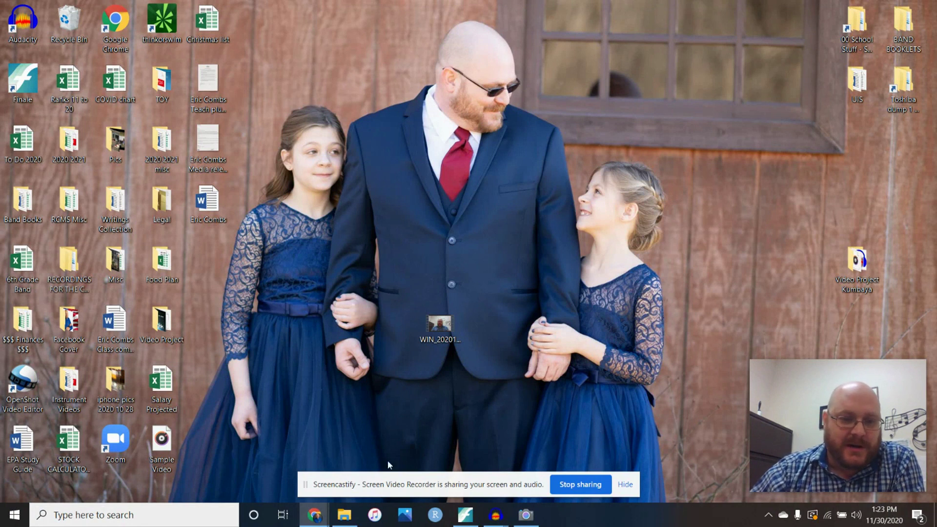
# Move the Sample Video file beside the WIN_20201130 video on the desktop and play it briefly in Groove Music.
pyautogui.moveTo(162, 442); pyautogui.dragTo(531, 326)
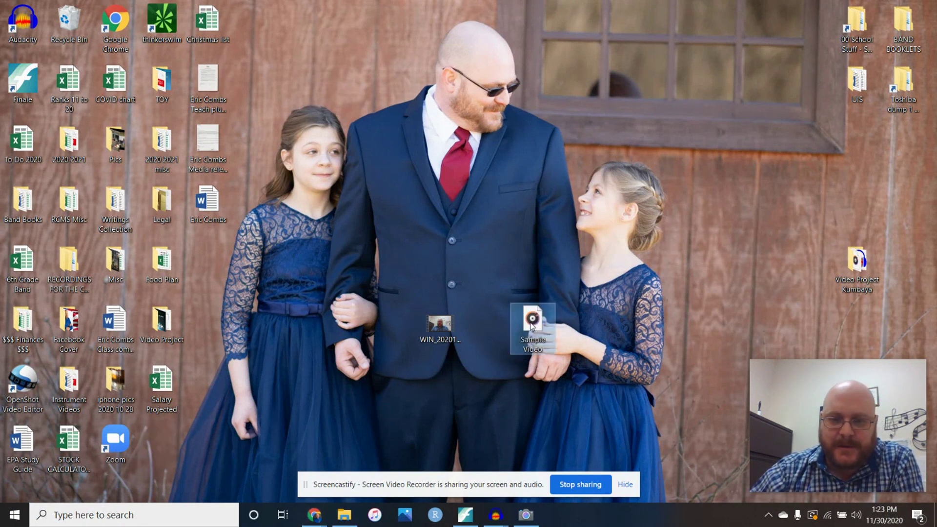
pyautogui.doubleClick(532, 326)
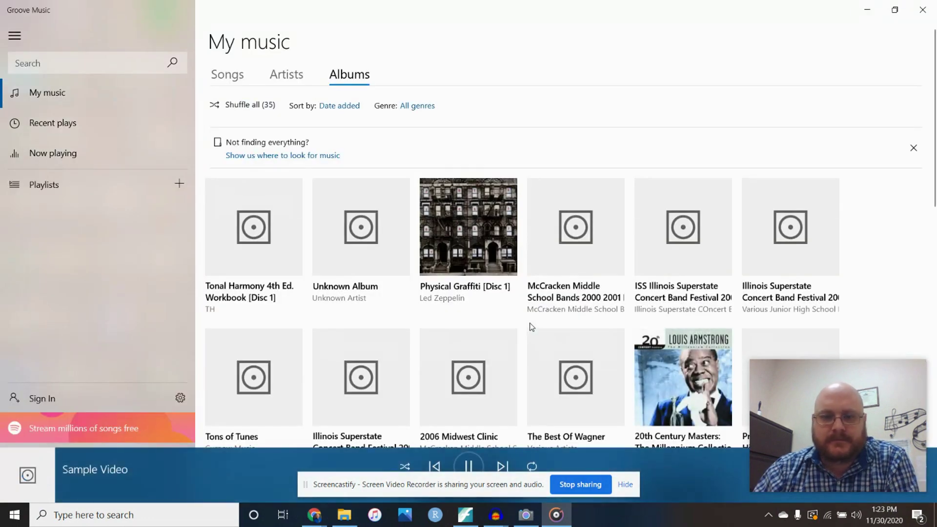
pyautogui.click(469, 466)
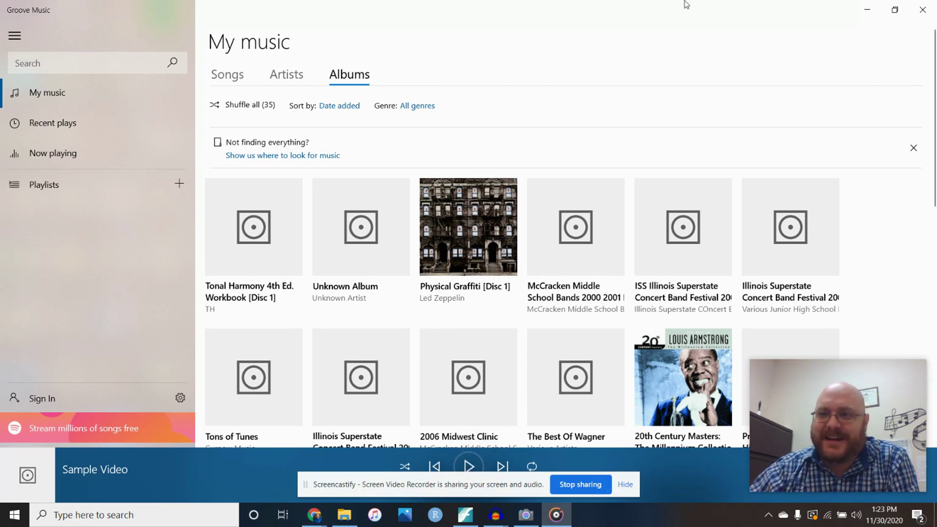
pyautogui.click(866, 11)
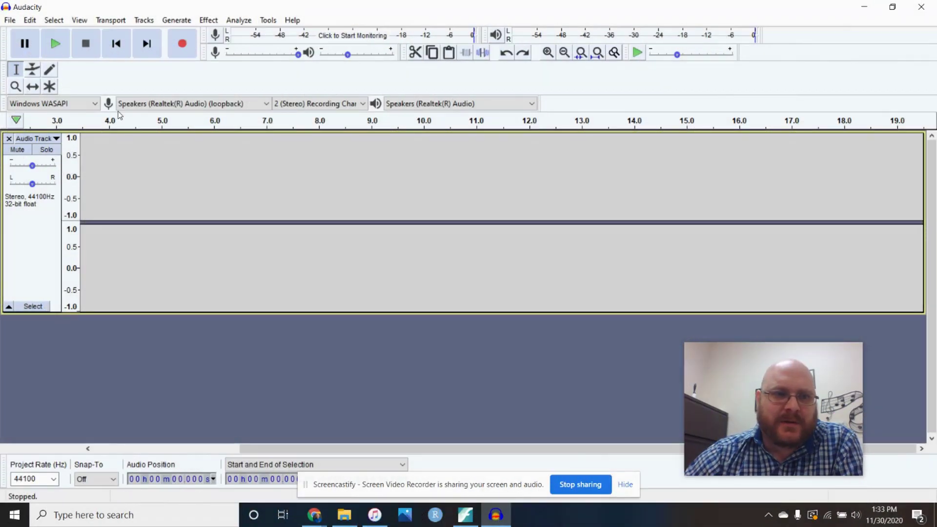
# In Audacity, set the audio host to MME.
pyautogui.click(95, 103)
pyautogui.click(68, 115)
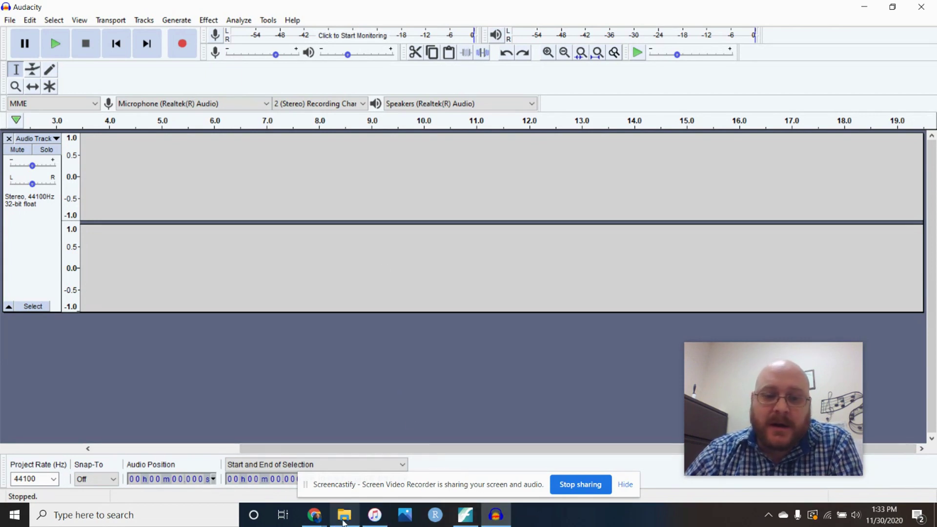
# Switch to the Chrome page on extracting sound from a video and review its web address and conversion instructions.
pyautogui.moveTo(318, 523)
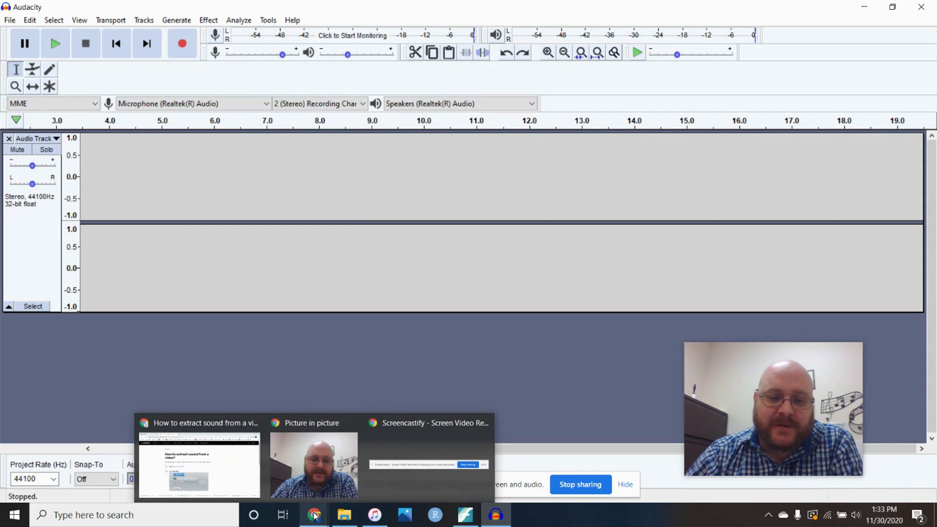
pyautogui.click(314, 516)
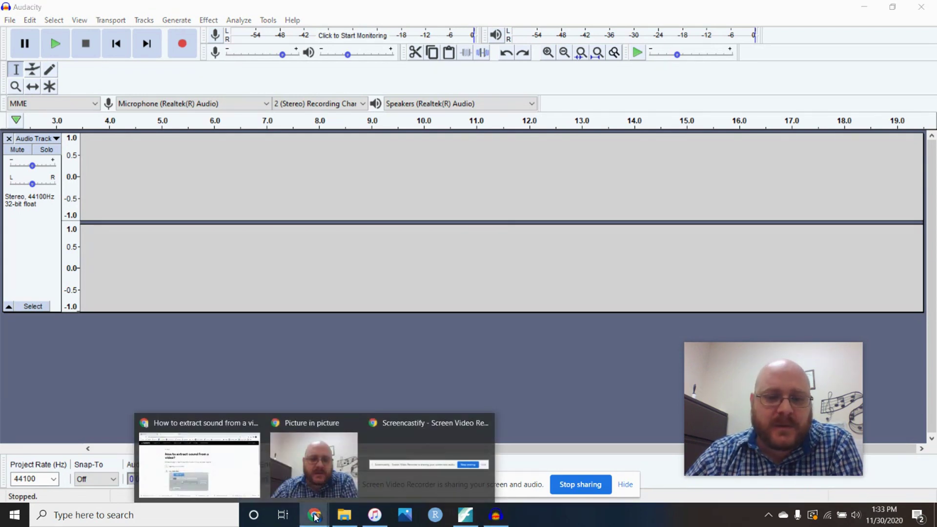
pyautogui.click(206, 479)
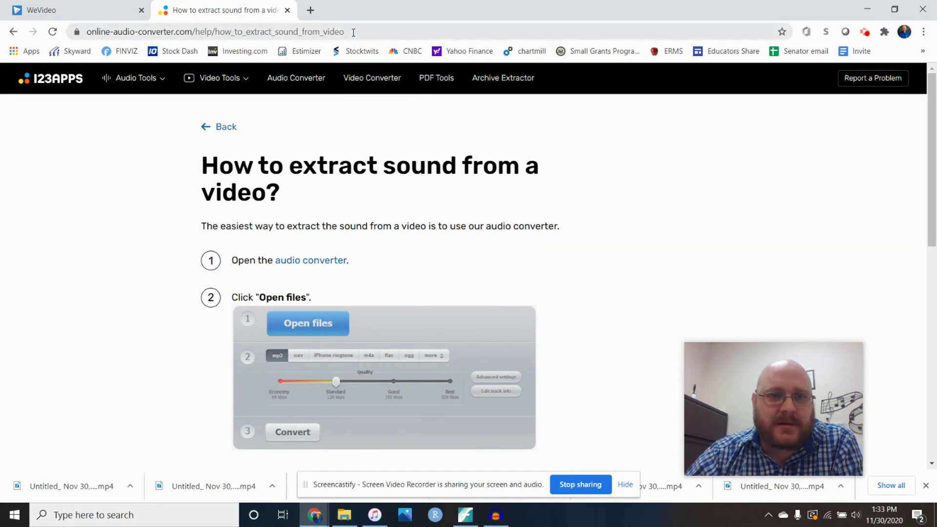
pyautogui.click(220, 31)
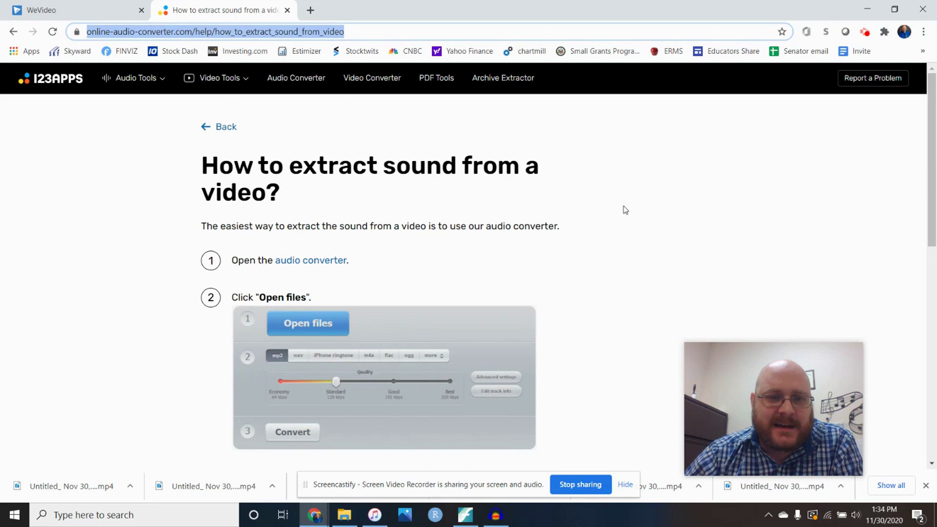
pyautogui.scroll(-4, 625, 209)
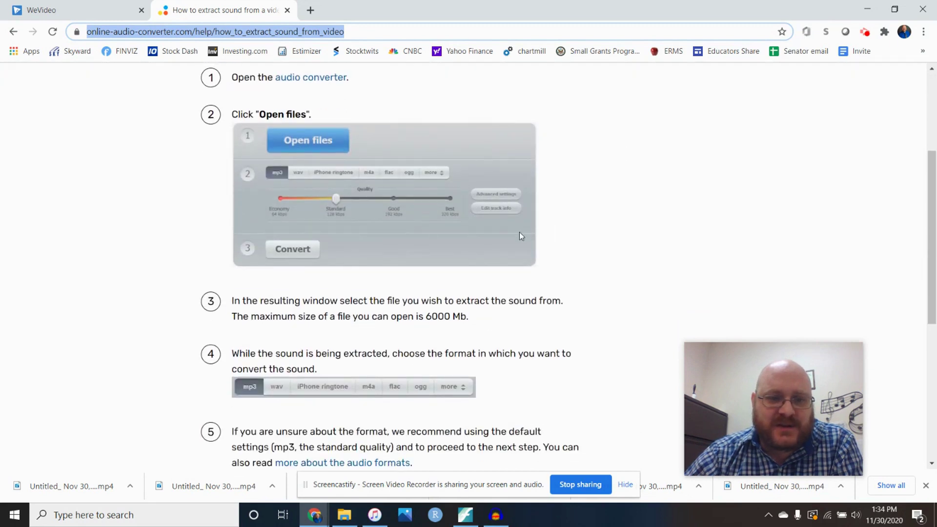
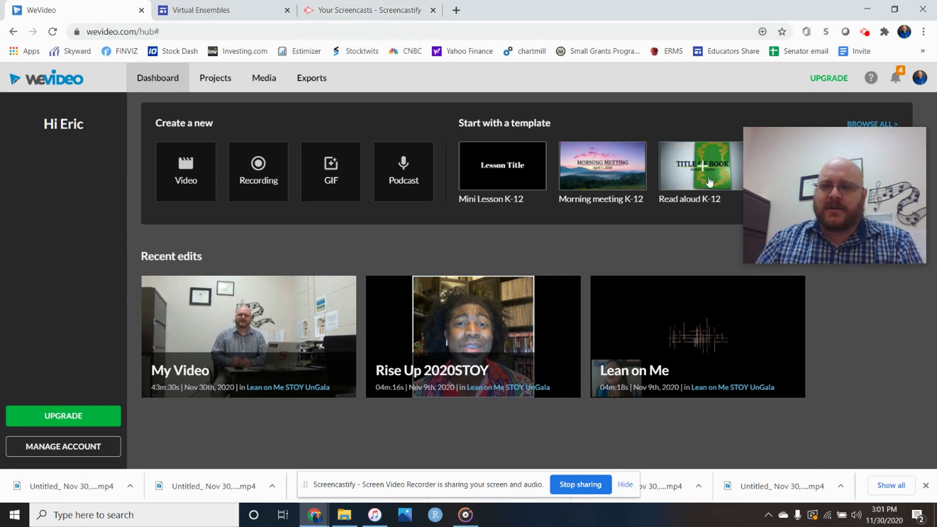
# Open the My Video edit from the WeVideo dashboard's recent edits, dismissing the real-time collaboration notice.
pyautogui.click(795, 184)
pyautogui.moveTo(795, 184); pyautogui.dragTo(873, 401)
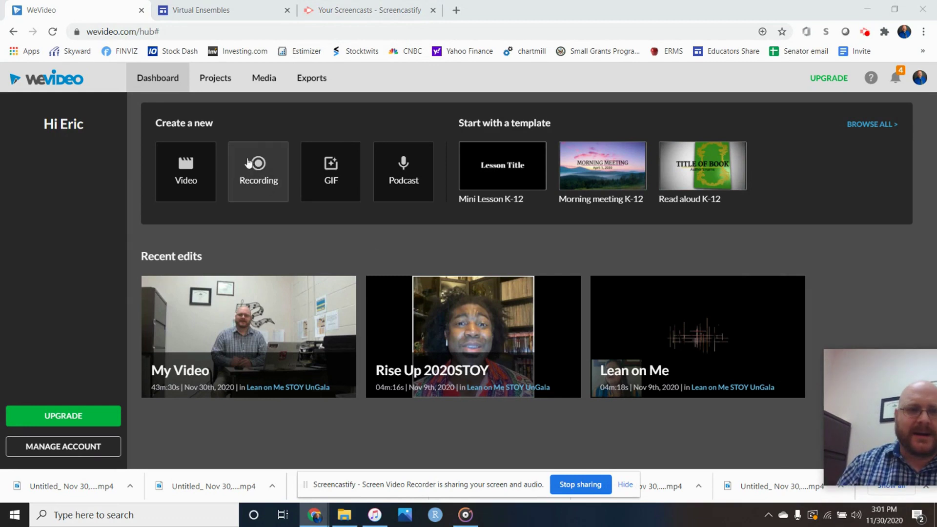
pyautogui.click(209, 75)
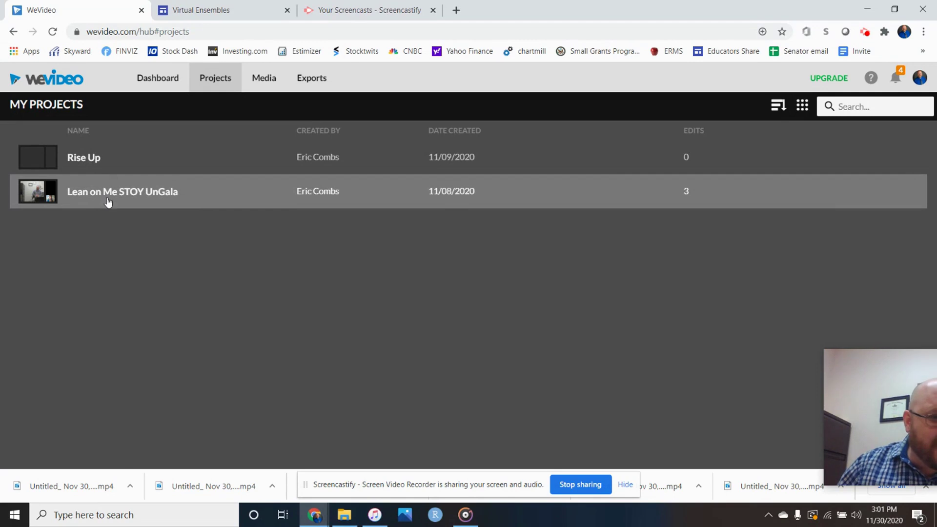
pyautogui.click(165, 86)
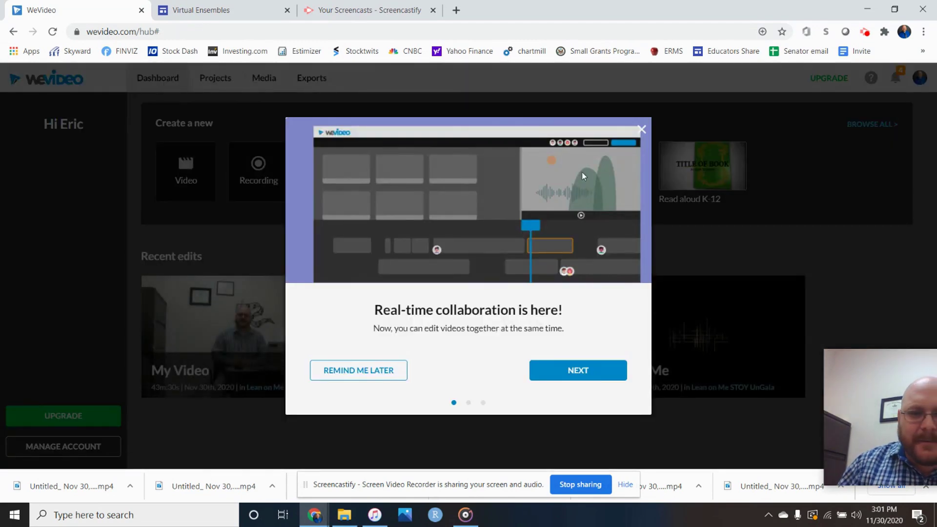
pyautogui.click(645, 136)
pyautogui.moveTo(257, 332)
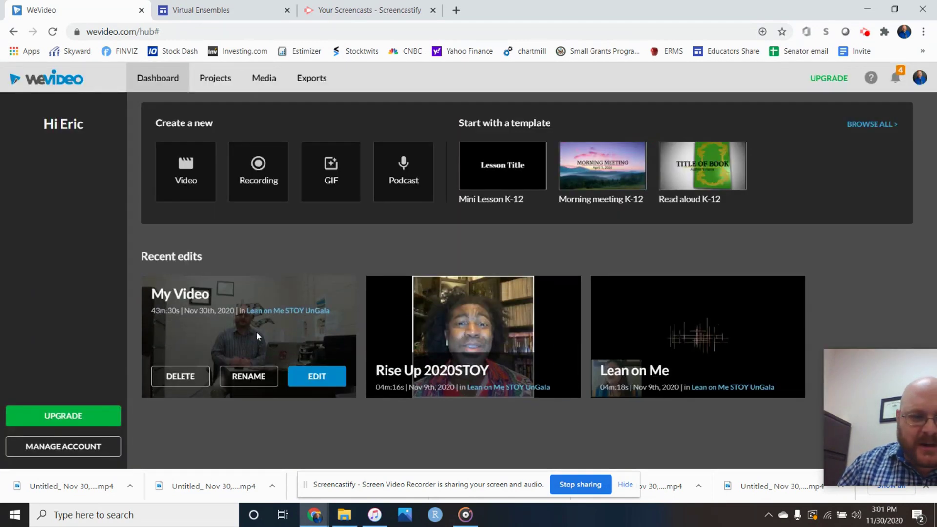
pyautogui.click(328, 376)
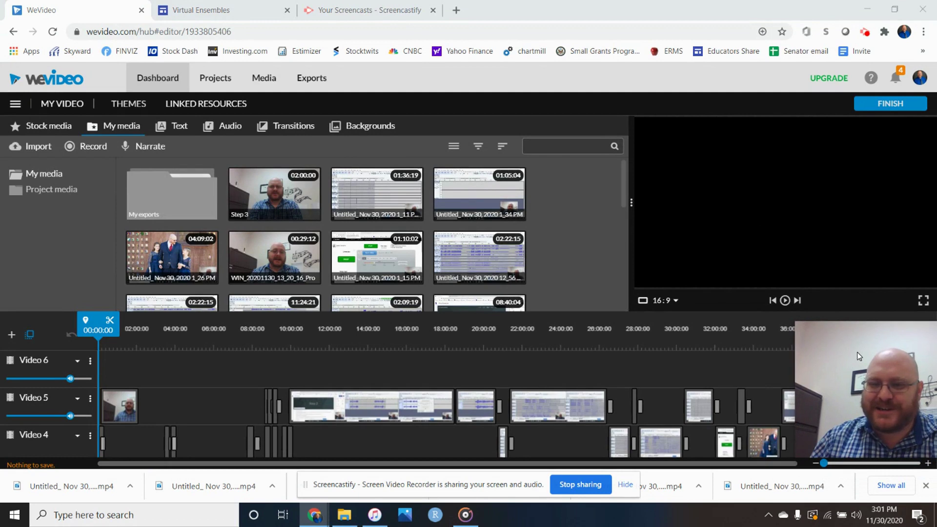
# Examine the video tracks and media library of the My Video edit, and preview the timeline from about 34 minutes.
pyautogui.moveTo(857, 352); pyautogui.dragTo(534, 52)
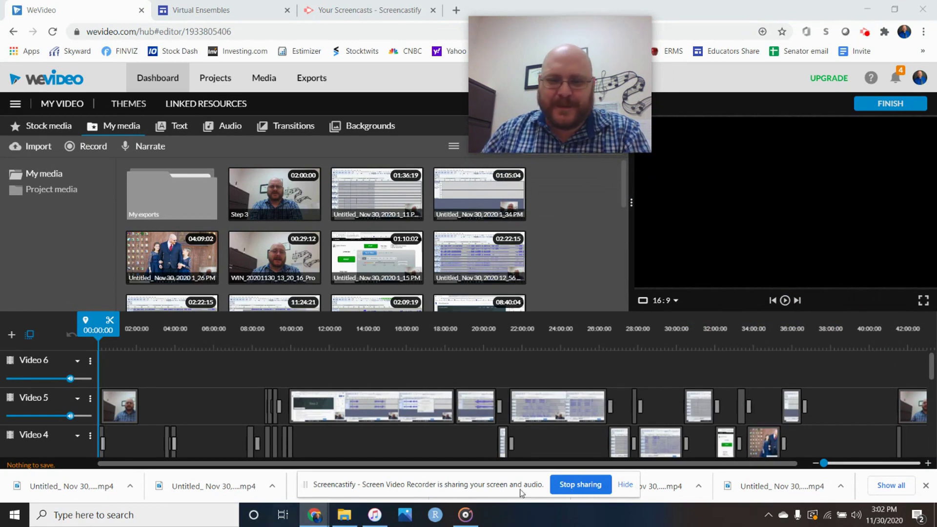
pyautogui.moveTo(824, 462); pyautogui.dragTo(855, 463)
pyautogui.click(815, 462)
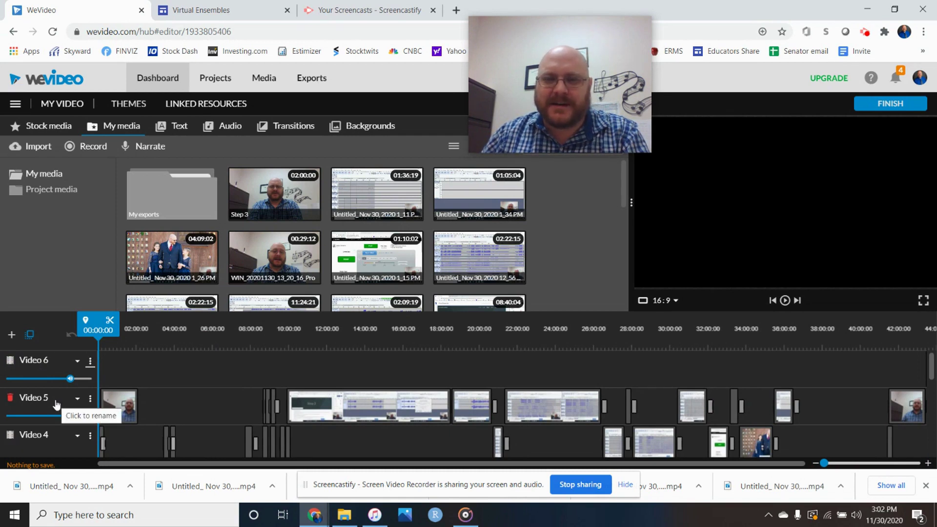
pyautogui.scroll(-3, 56, 404)
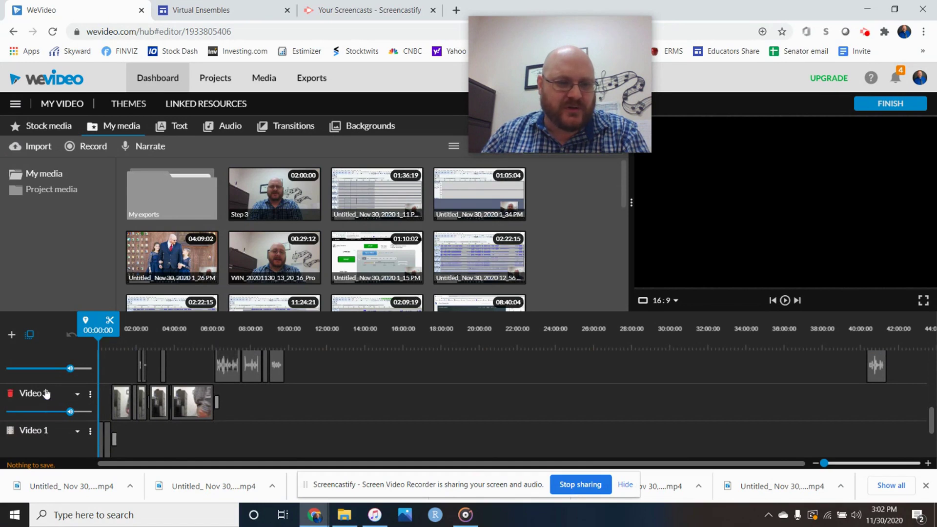
pyautogui.scroll(2, 45, 394)
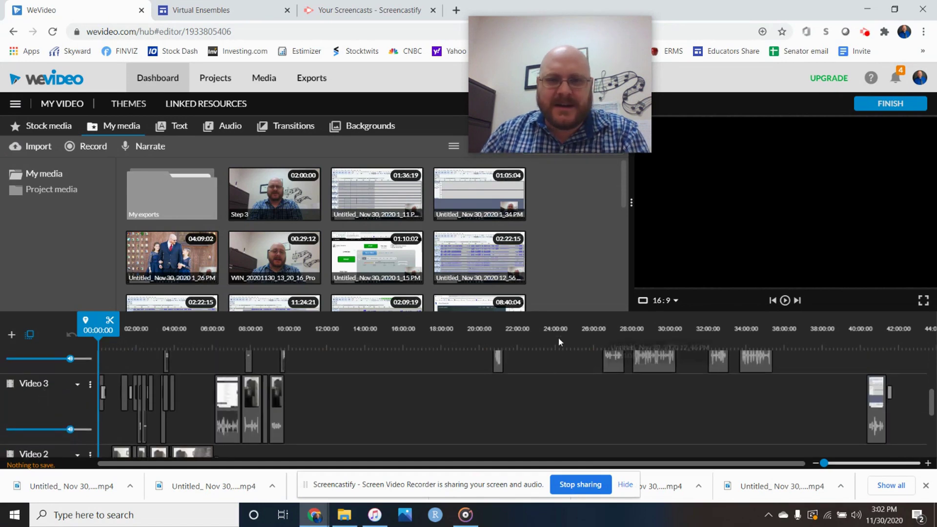
pyautogui.scroll(-8, 526, 227)
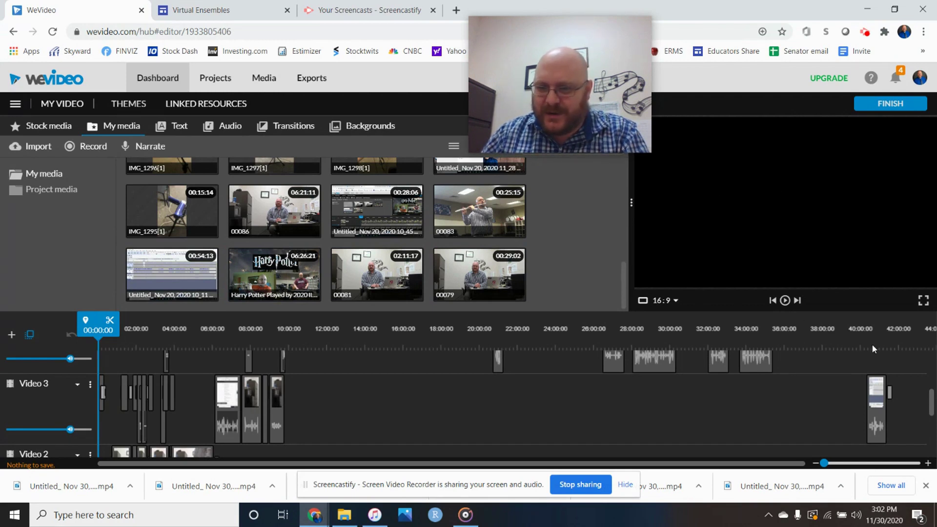
pyautogui.click(749, 332)
pyautogui.click(784, 300)
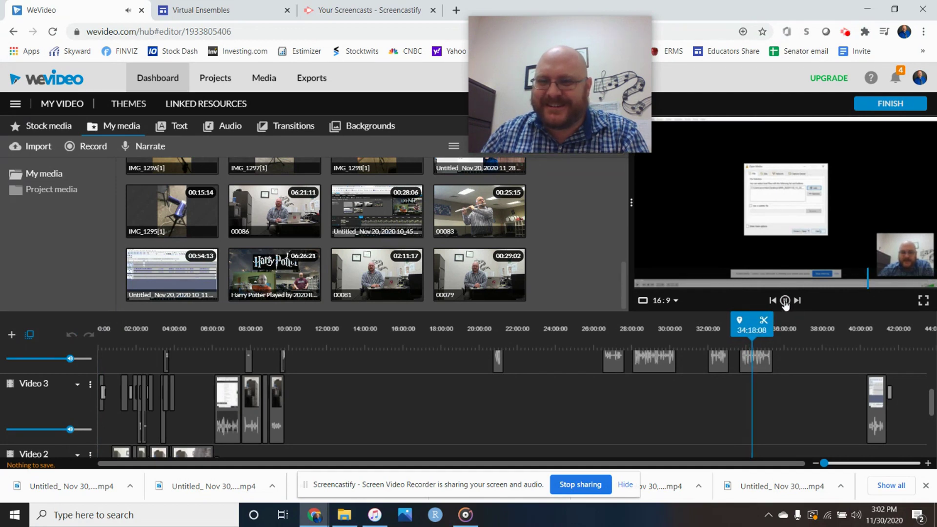
# Pause the preview and examine the My Video timeline's video tracks, both in overview and magnified to individual frames.
pyautogui.click(785, 301)
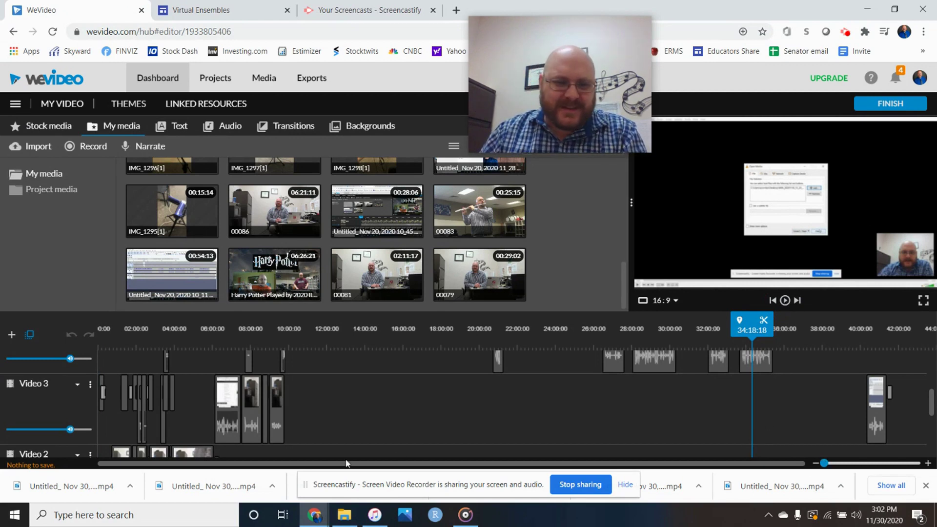
pyautogui.scroll(3, 417, 418)
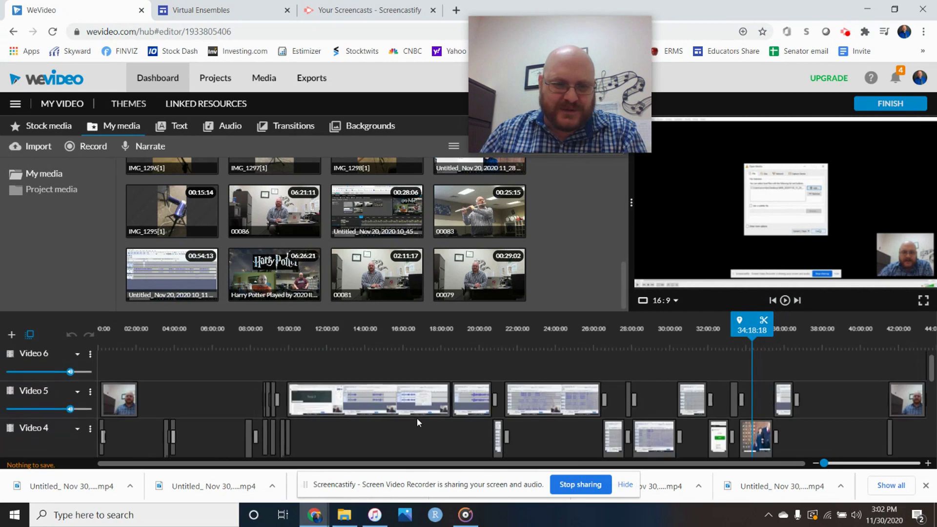
pyautogui.scroll(-2, 563, 440)
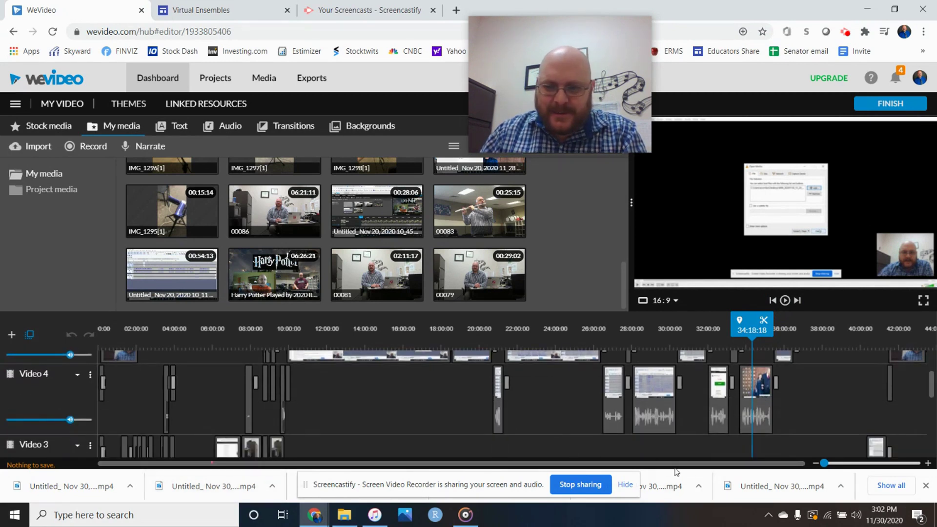
pyautogui.click(580, 480)
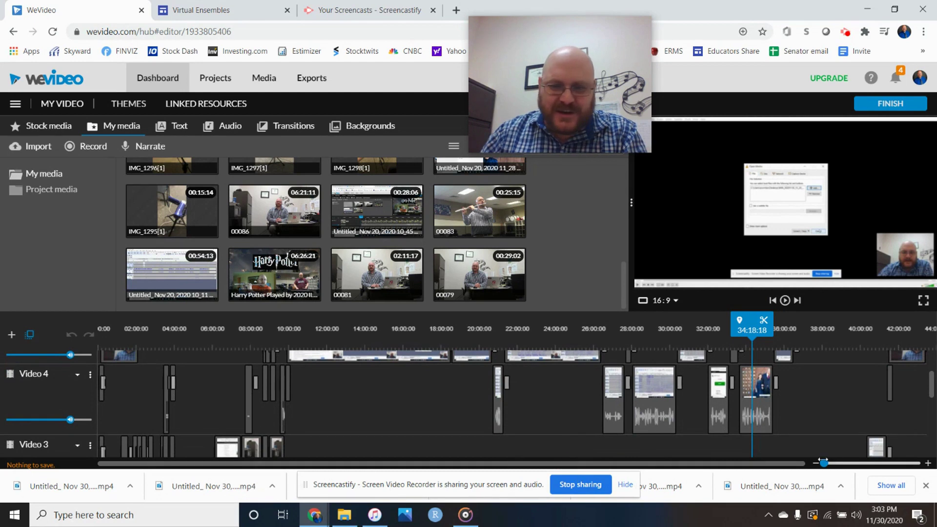
pyautogui.moveTo(833, 464); pyautogui.dragTo(932, 469)
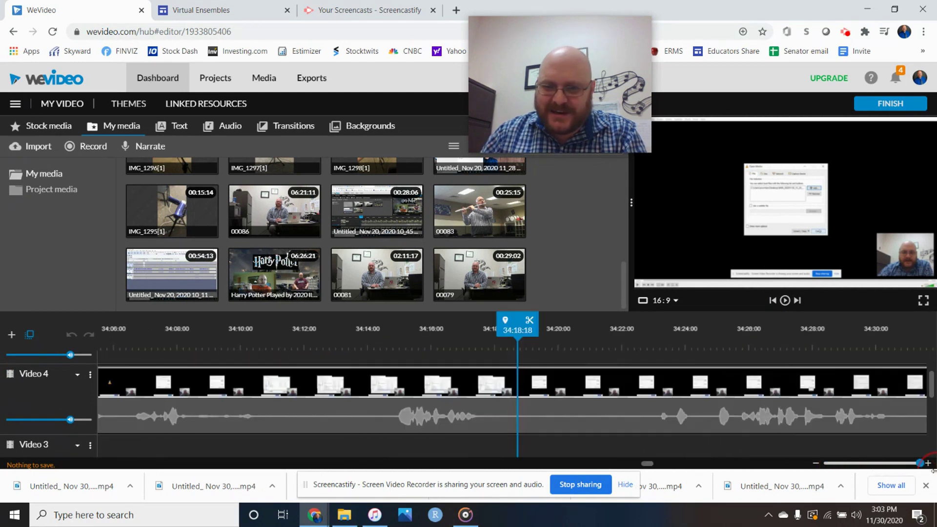
pyautogui.moveTo(649, 463); pyautogui.dragTo(416, 461)
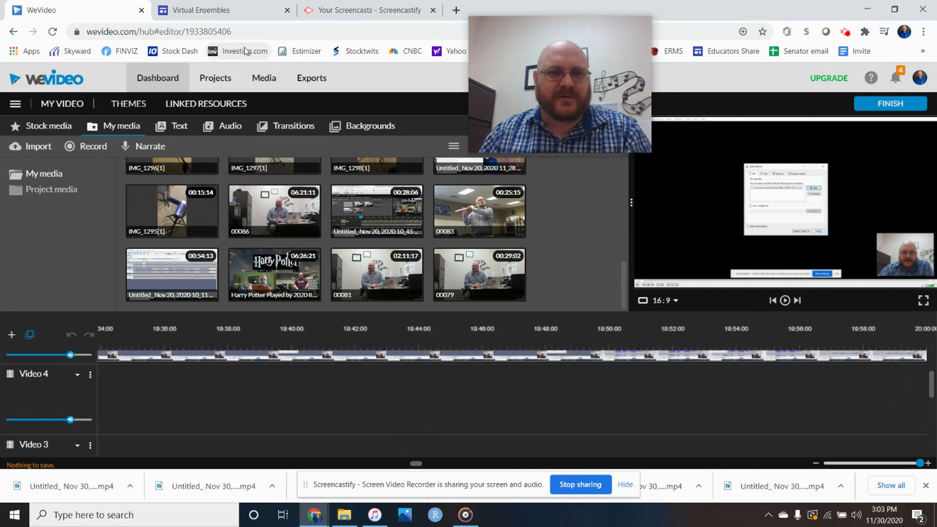
# Go to the WeVideo dashboard at wevideo.com and dismiss the real-time collaboration notice.
pyautogui.click(237, 27)
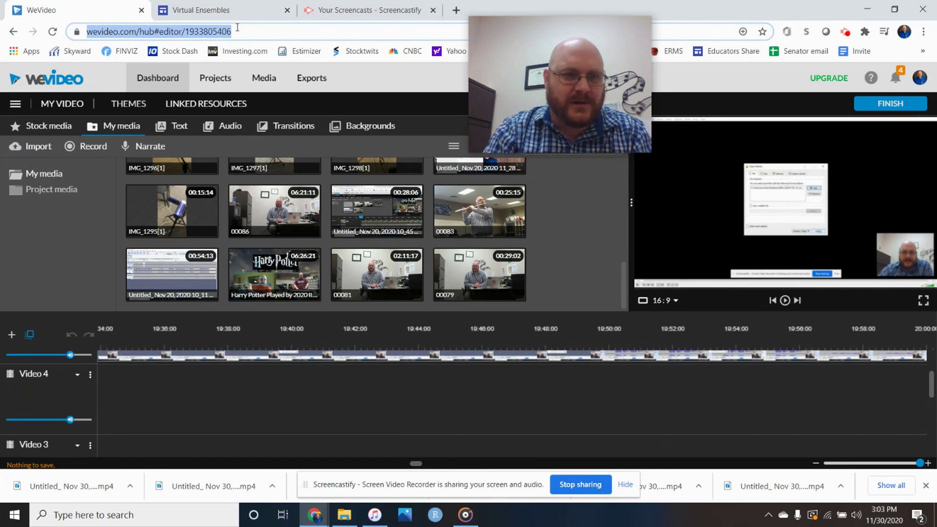
pyautogui.write('wevideo')
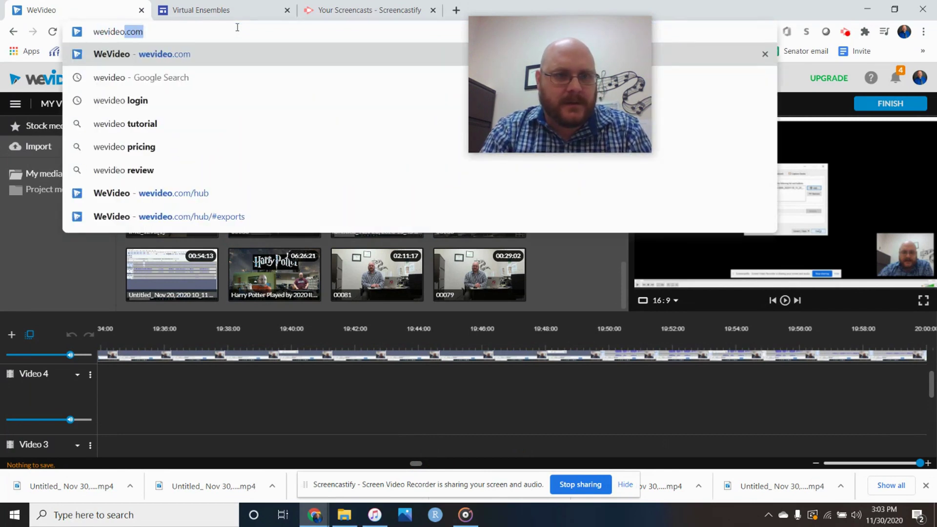
pyautogui.press('BackSpace')
pyautogui.write('.')
pyautogui.press('Return')
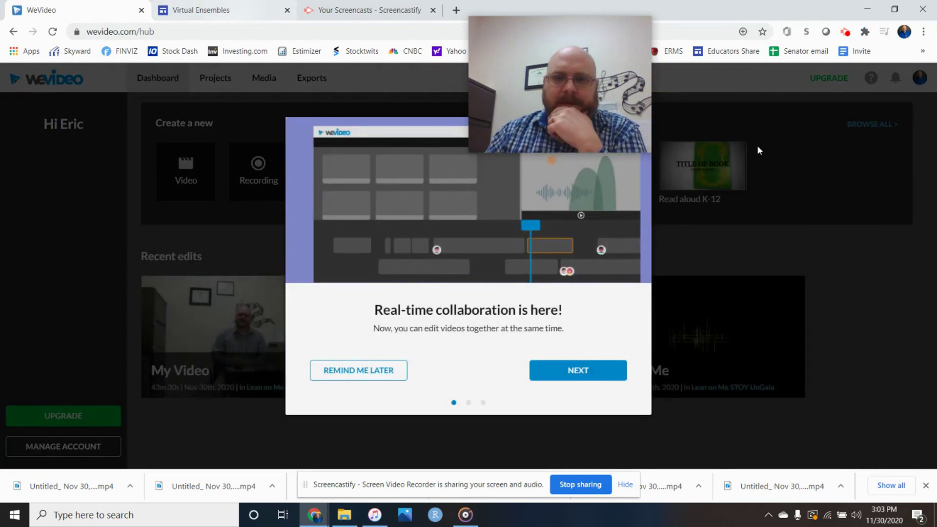
pyautogui.click(642, 131)
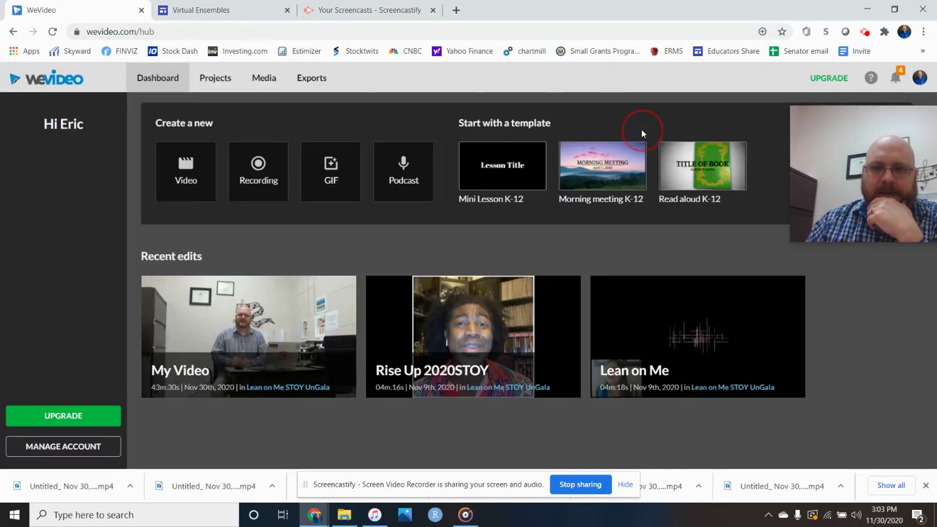
# Create a new project titled Sample Video without a description or any added media.
pyautogui.click(211, 80)
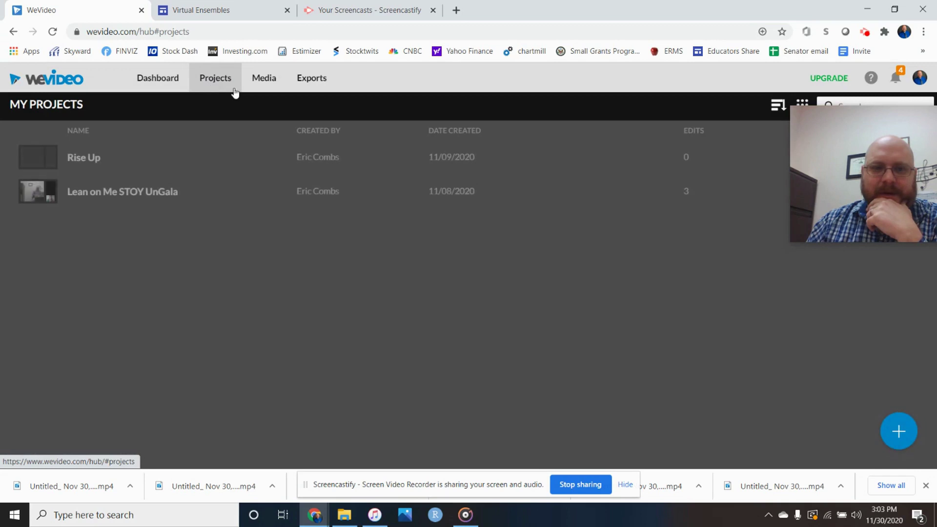
pyautogui.click(898, 432)
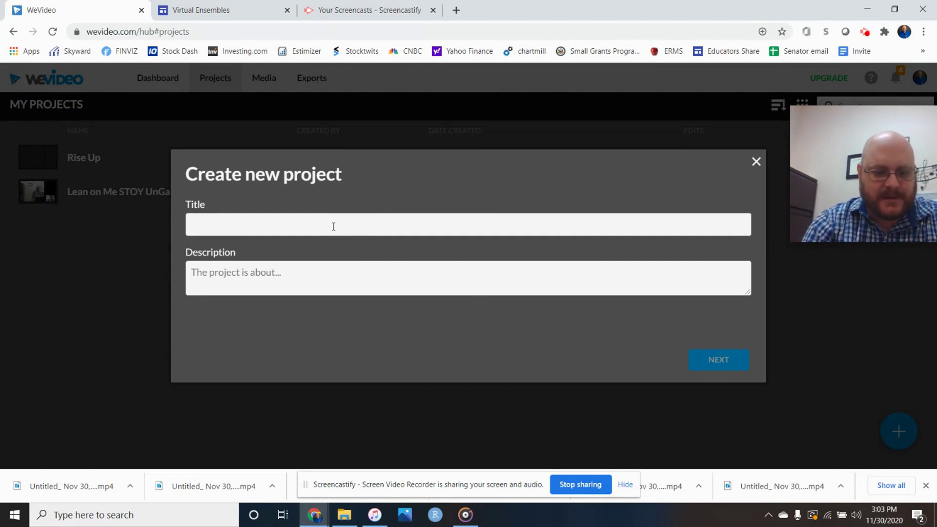
pyautogui.write('Sample Video')
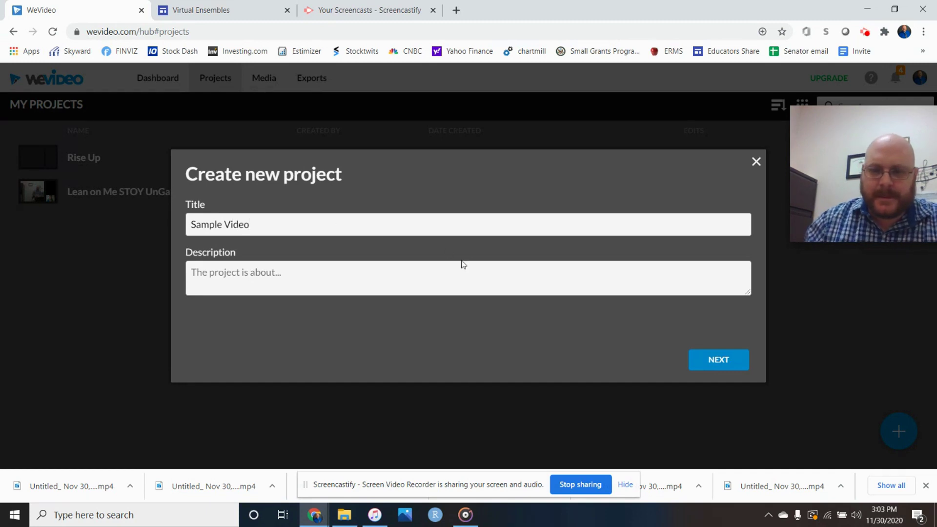
pyautogui.click(721, 356)
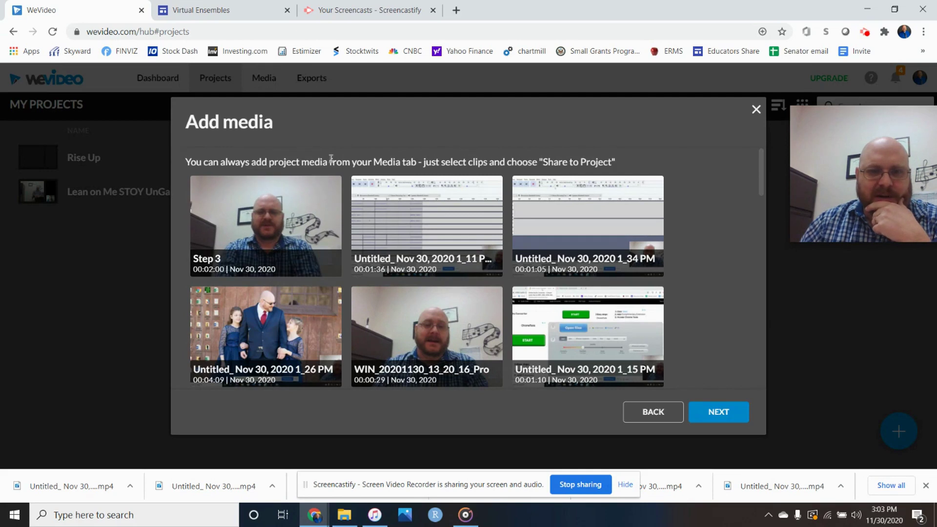
pyautogui.click(718, 411)
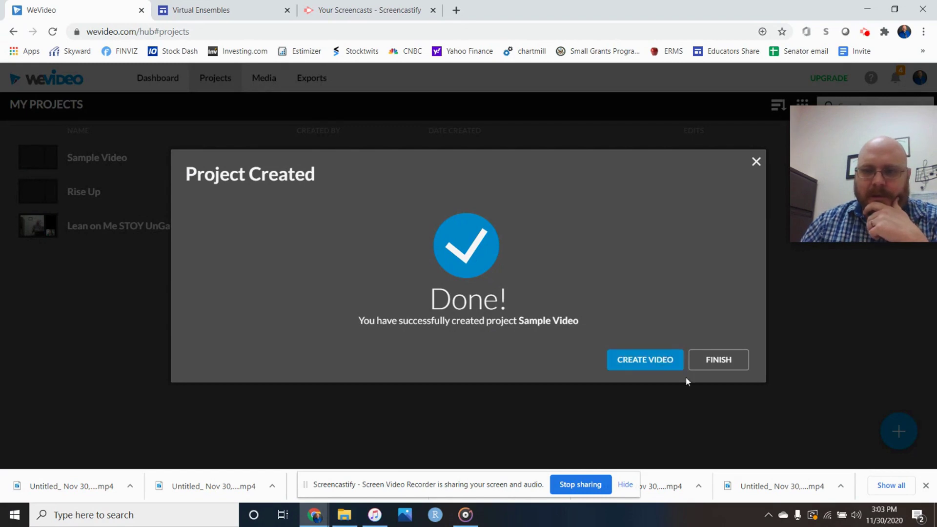
# Create a video in the Sample Video project with the Vertical 9:16 format and start editing it.
pyautogui.click(661, 361)
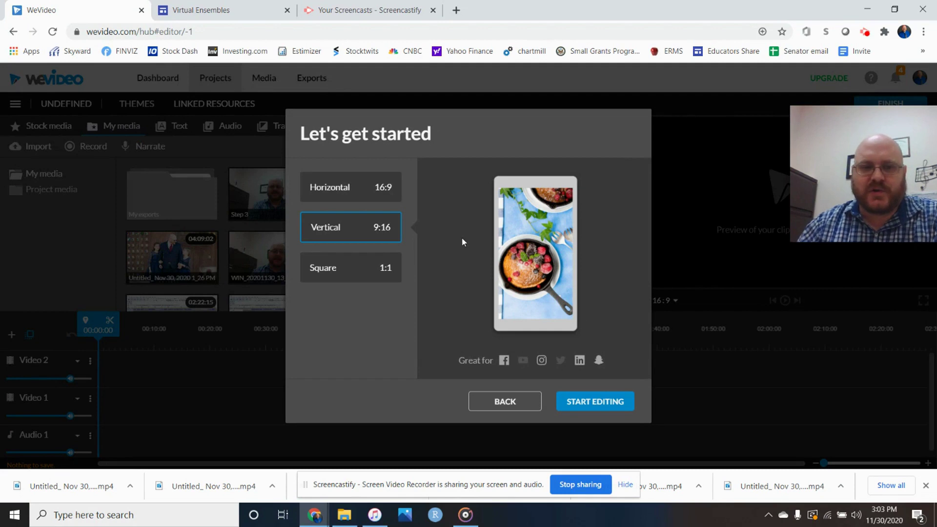
pyautogui.click(375, 198)
pyautogui.click(362, 264)
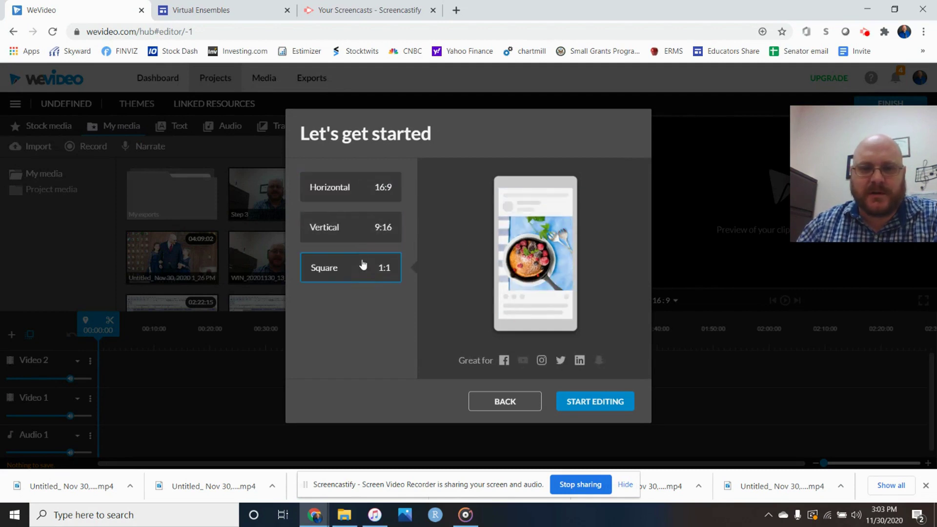
pyautogui.click(359, 241)
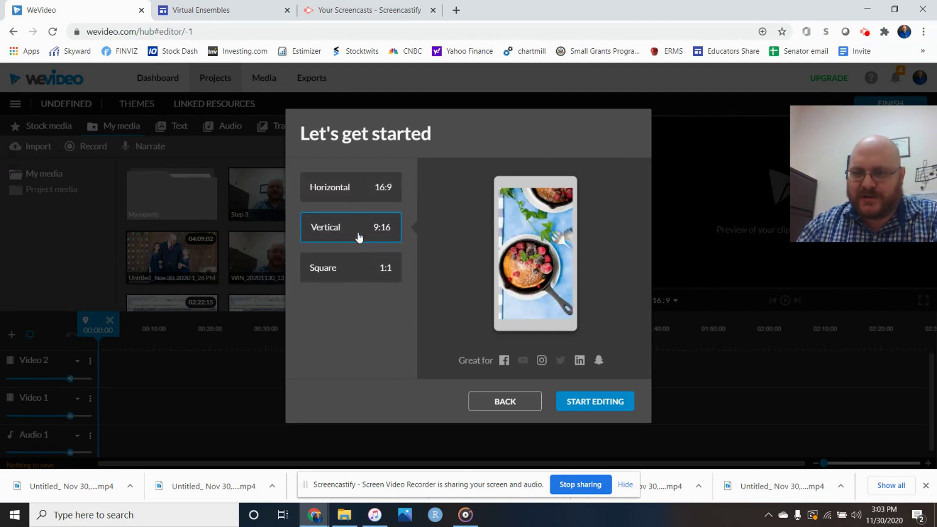
pyautogui.click(597, 405)
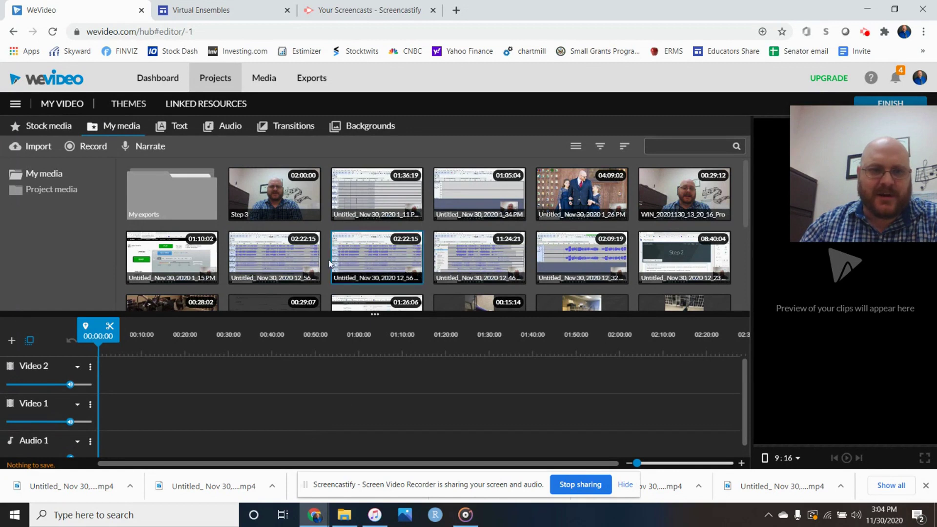
# Look through the media library, and place the Blue Smoke background at the start of the Video 1 track.
pyautogui.scroll(-10, 300, 231)
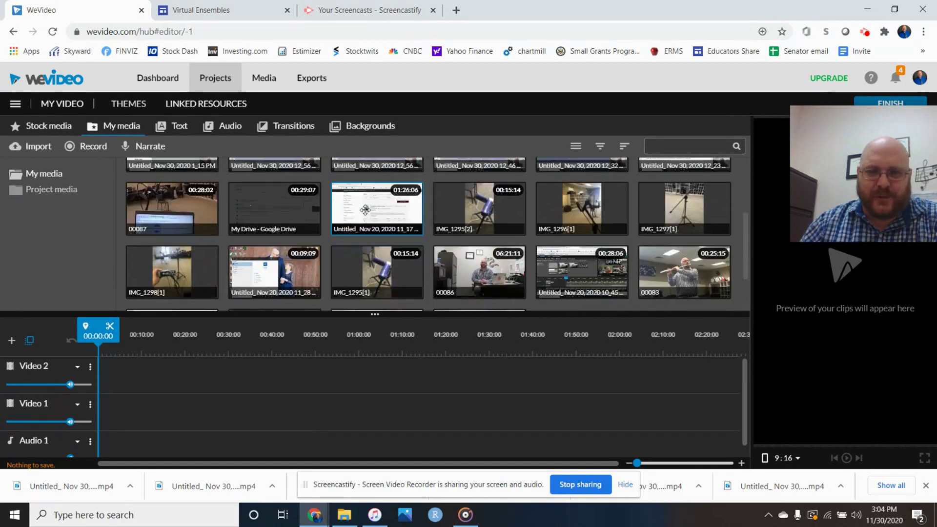
pyautogui.scroll(10, 365, 211)
pyautogui.scroll(-10, 366, 213)
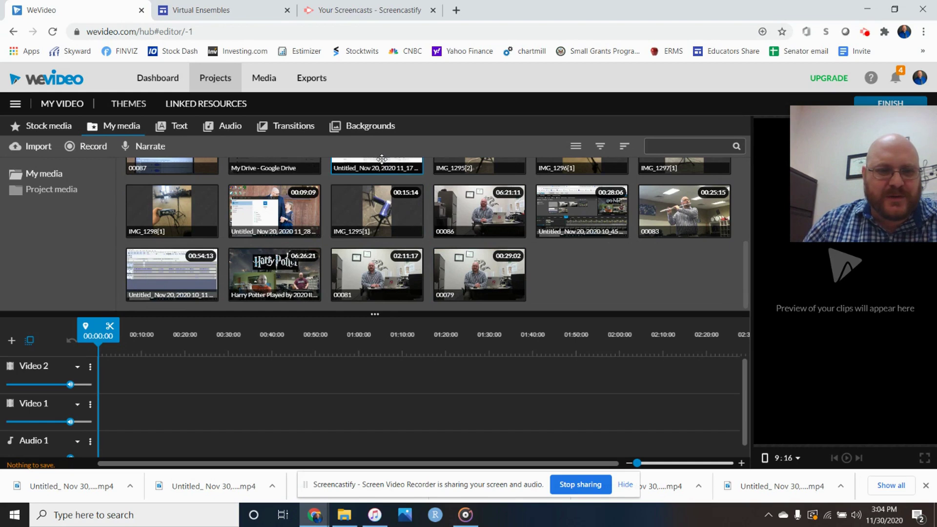
pyautogui.click(364, 129)
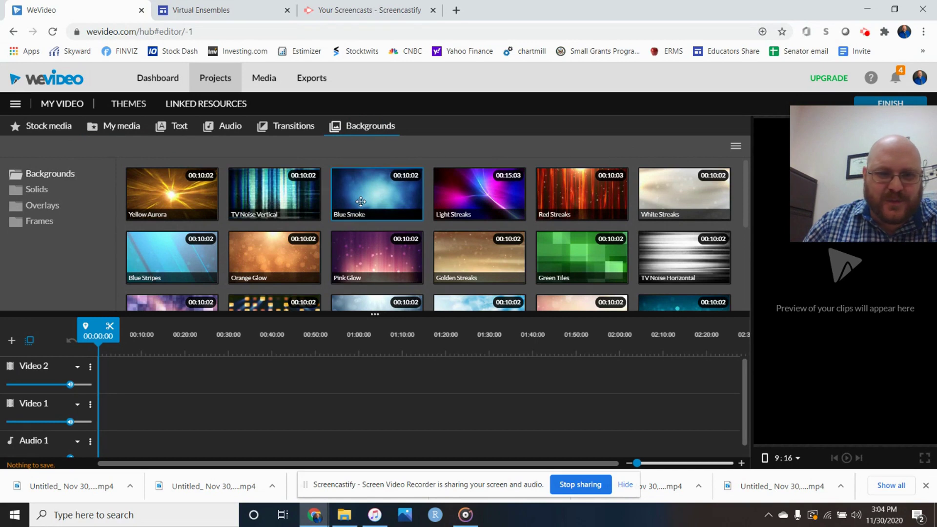
pyautogui.moveTo(358, 199); pyautogui.dragTo(106, 425)
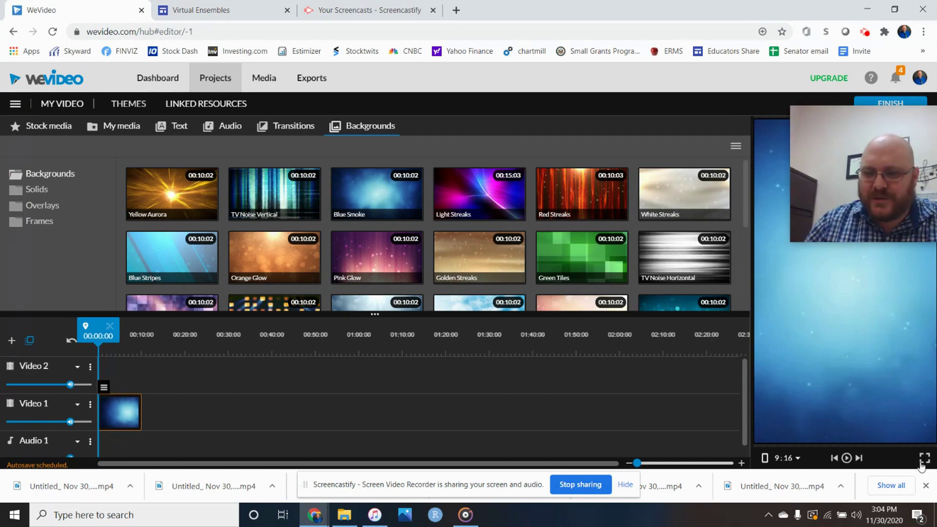
# Change the video's aspect ratio to 16:9 and move the webcam overlay off the preview.
pyautogui.click(798, 460)
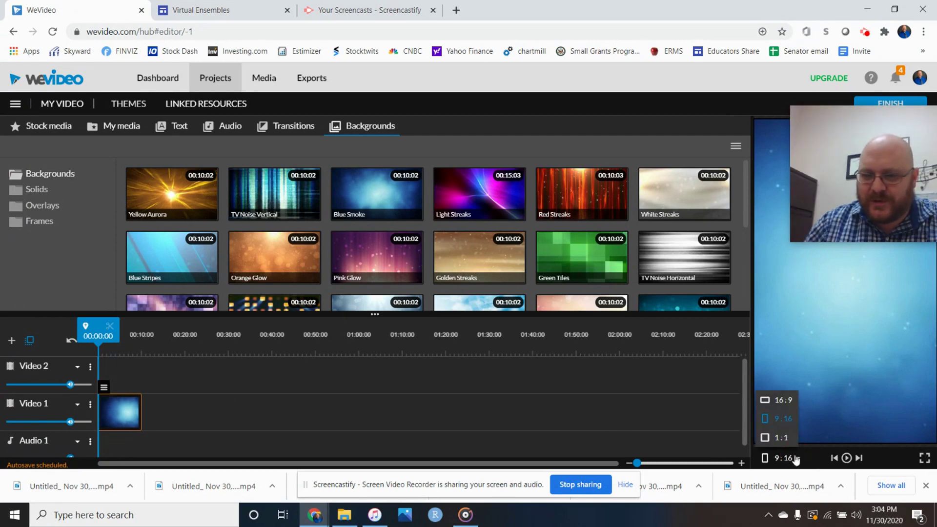
pyautogui.click(771, 401)
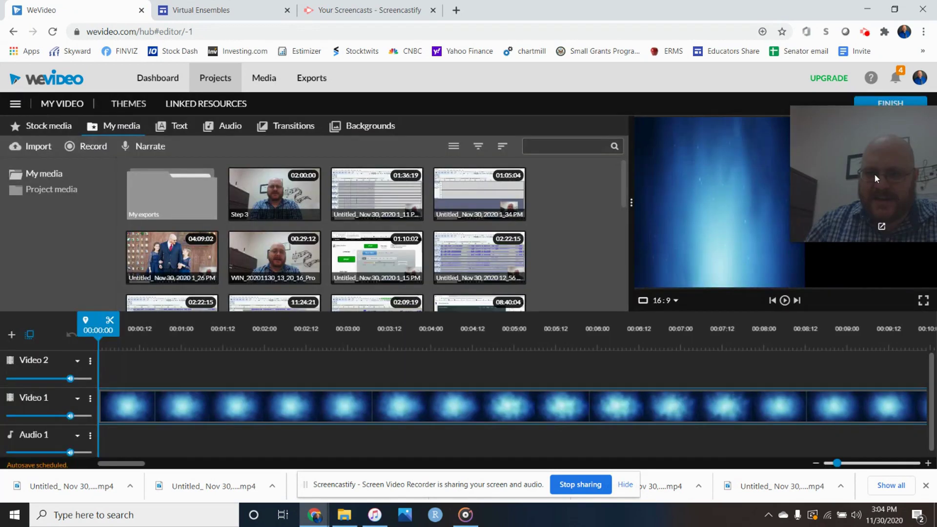
pyautogui.moveTo(874, 174); pyautogui.dragTo(546, 62)
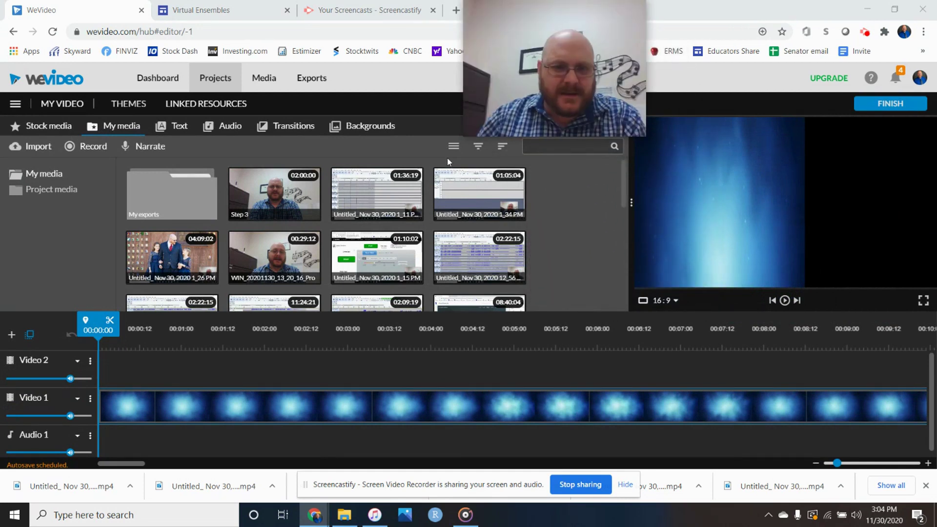
# Open the Import media dialog for the My media library.
pyautogui.scroll(-5, 586, 233)
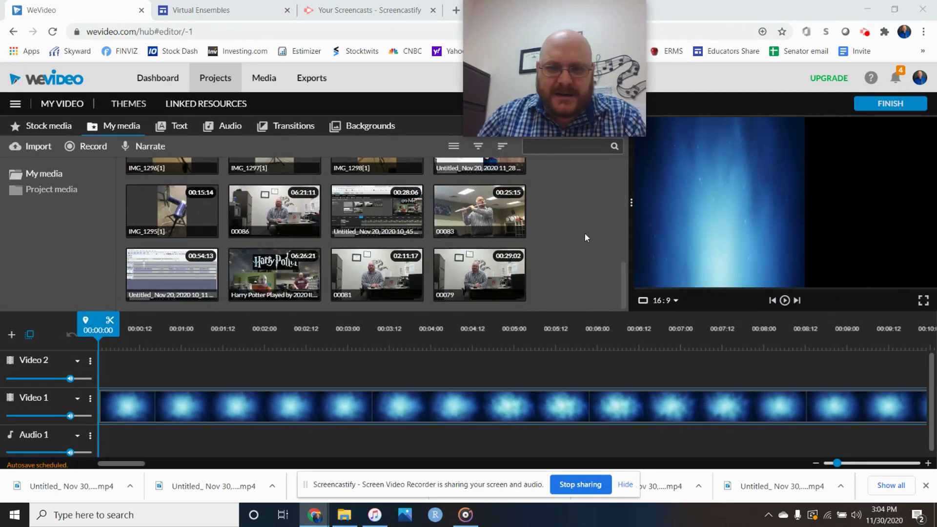
pyautogui.rightClick(577, 250)
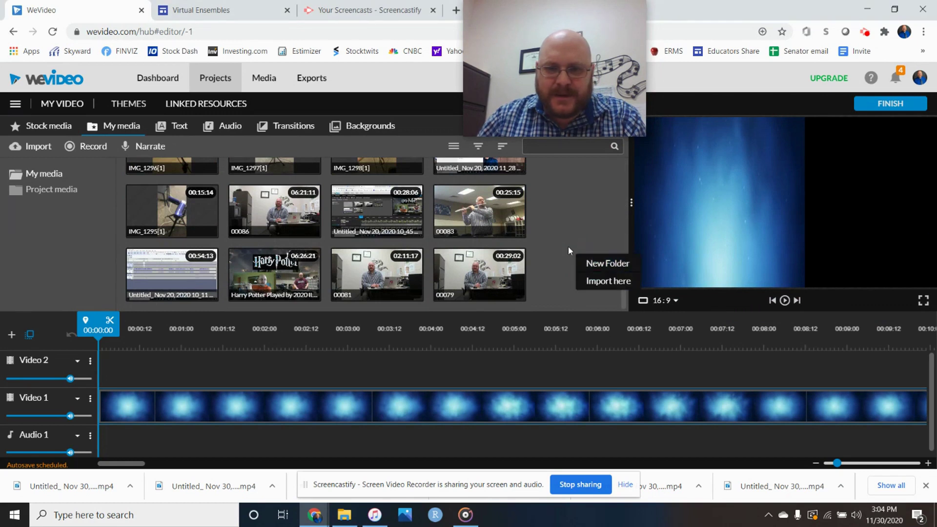
pyautogui.rightClick(543, 222)
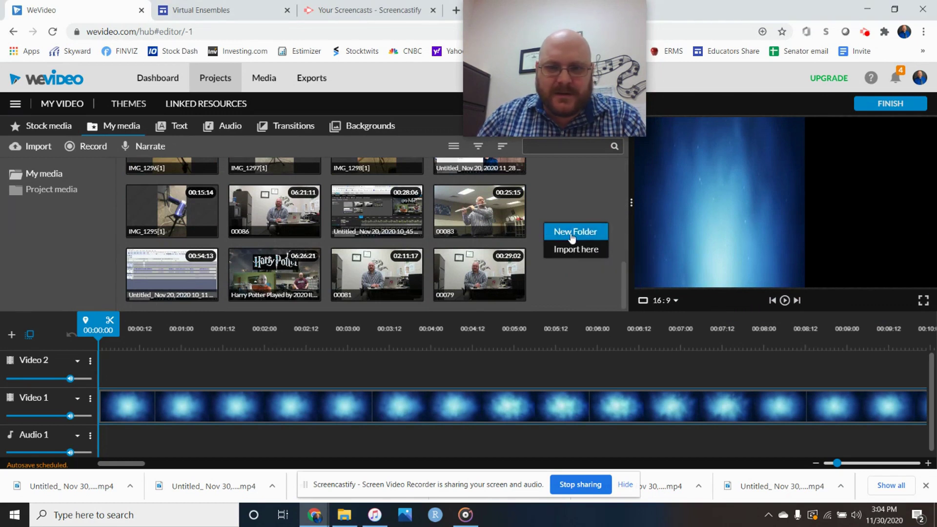
pyautogui.click(572, 249)
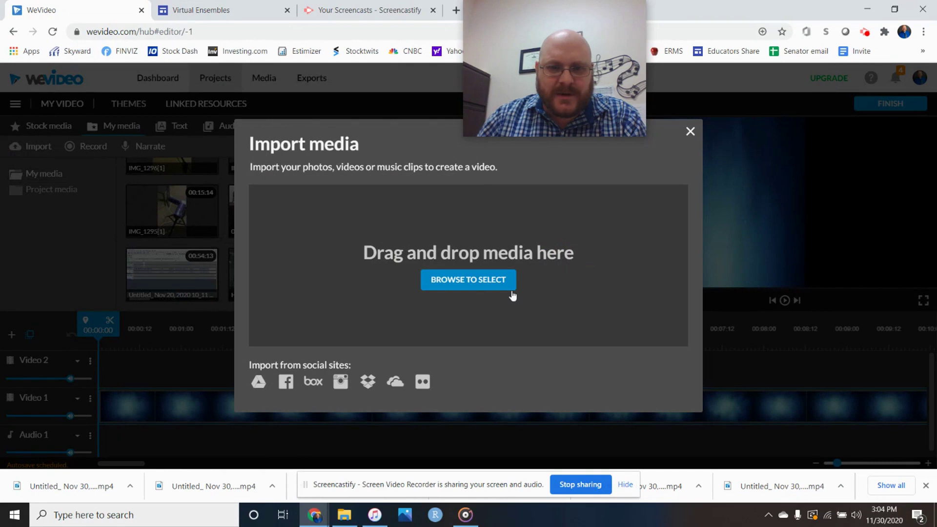
# Import the Final Mixdown audio file from the Video Project Kumbaya folder on the Desktop.
pyautogui.click(475, 286)
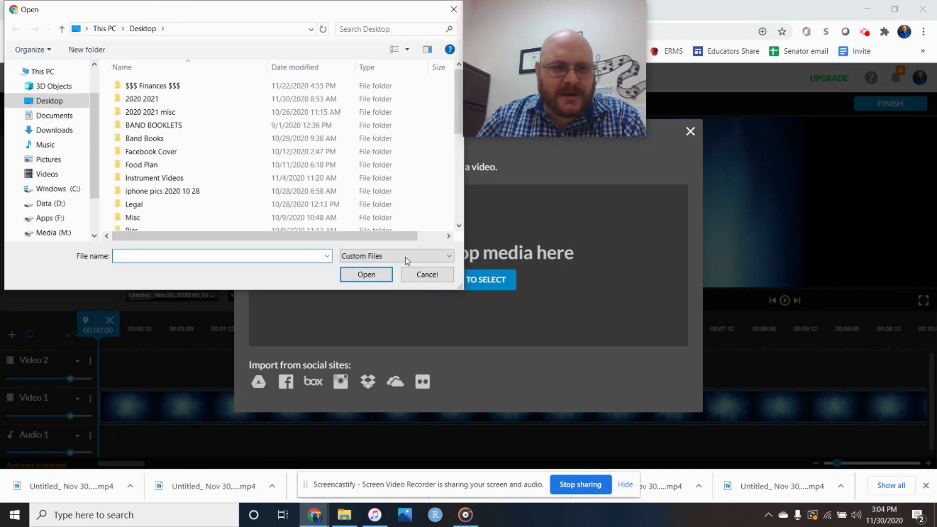
pyautogui.scroll(-8, 151, 146)
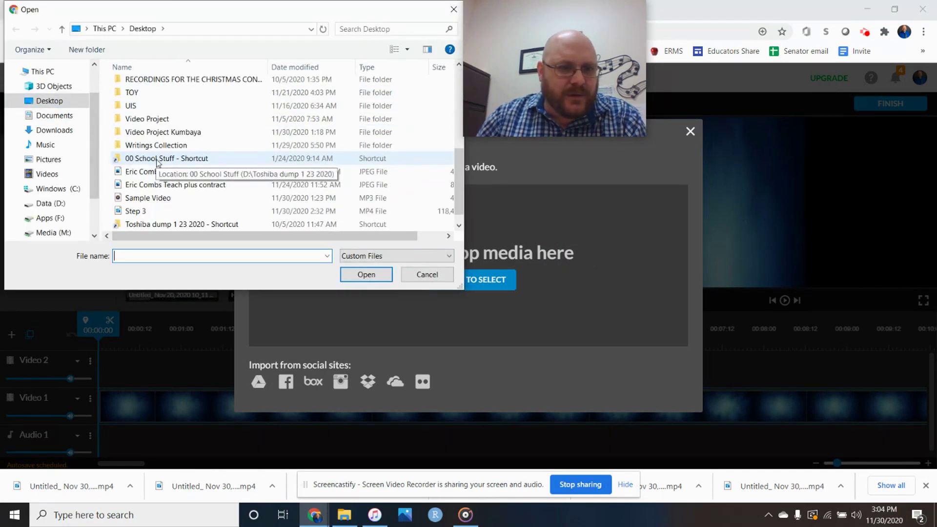
pyautogui.doubleClick(172, 136)
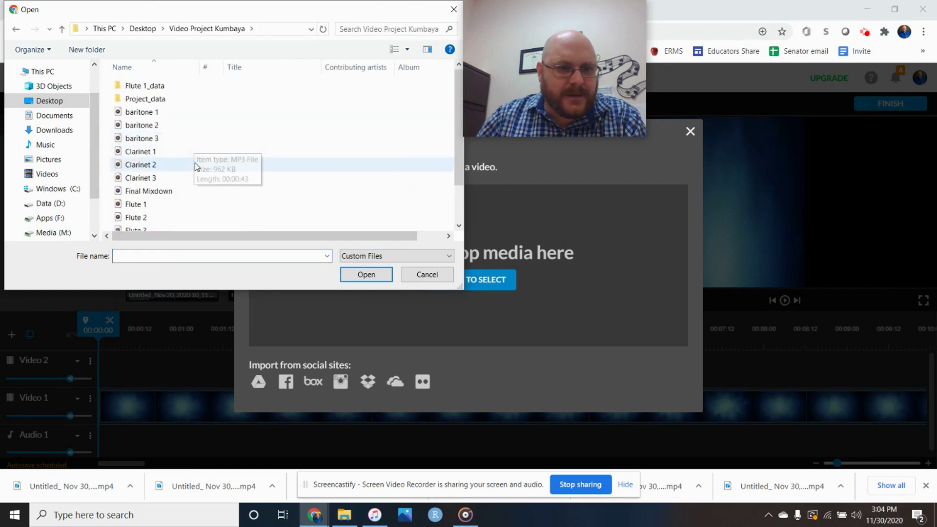
pyautogui.scroll(-1, 168, 179)
pyautogui.doubleClick(149, 158)
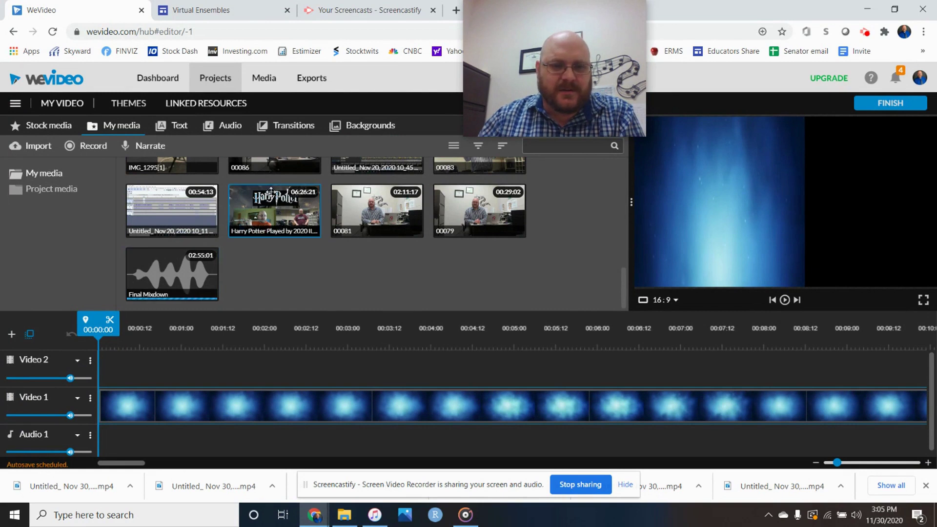
# Place the Final Mixdown clip at the start of Audio 1 and preview it with the background video.
pyautogui.moveTo(170, 276); pyautogui.dragTo(122, 442)
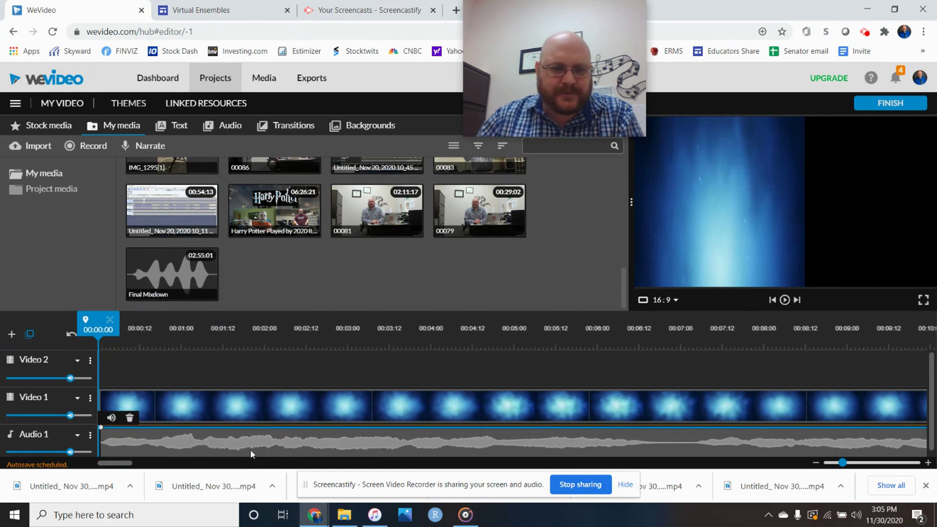
pyautogui.click(785, 300)
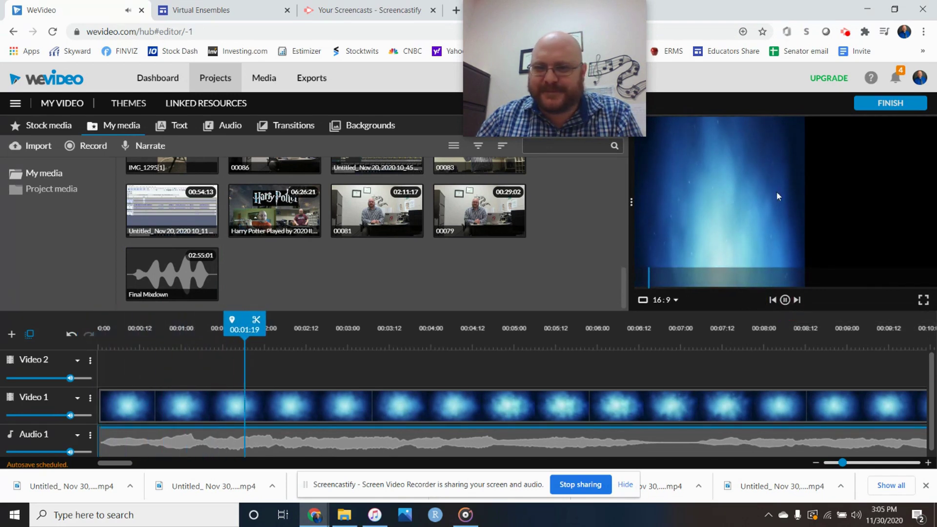
pyautogui.click(784, 300)
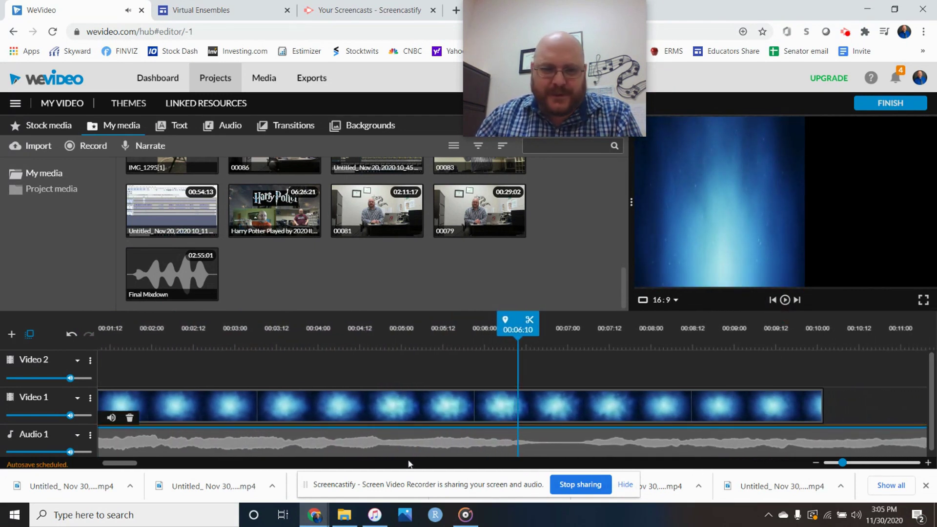
pyautogui.moveTo(111, 463); pyautogui.dragTo(106, 469)
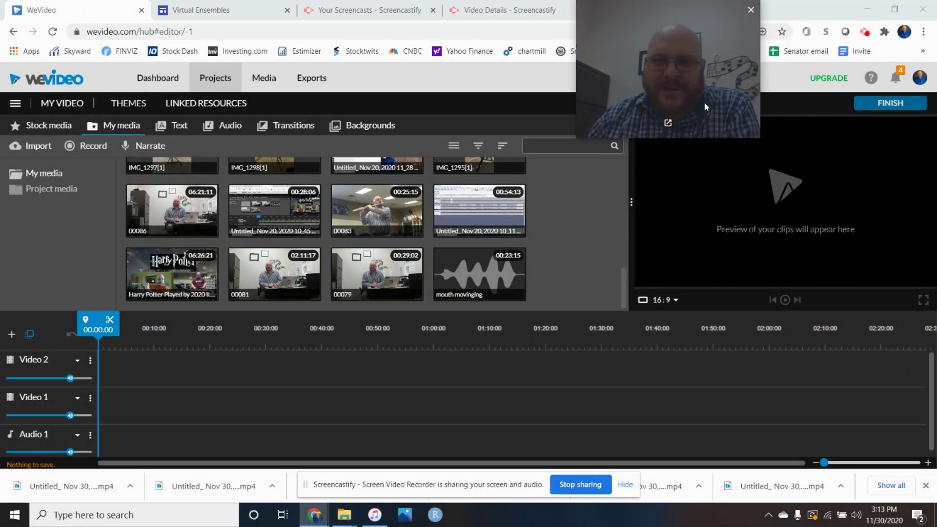
# Place the "mouth movinging" audio clip at the start of Audio 1 in the empty project and play it briefly.
pyautogui.scroll(5, 574, 271)
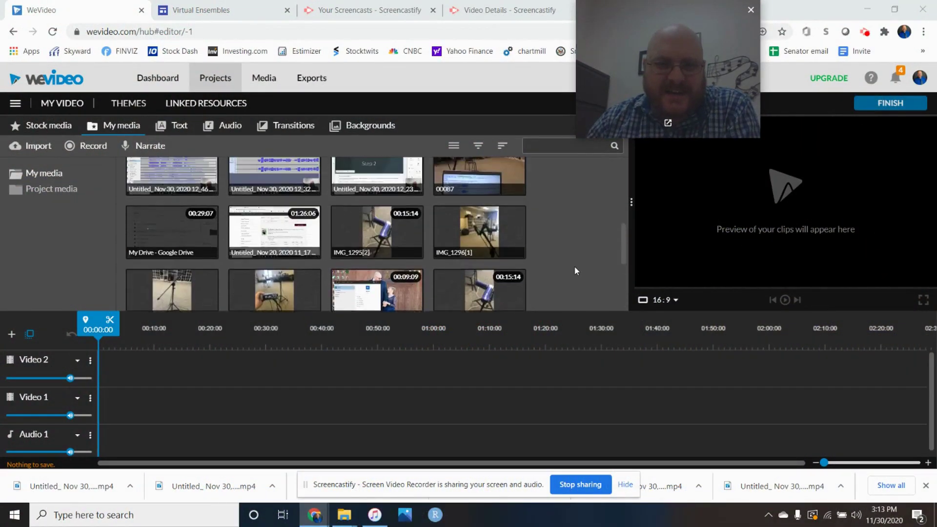
pyautogui.scroll(-10, 575, 270)
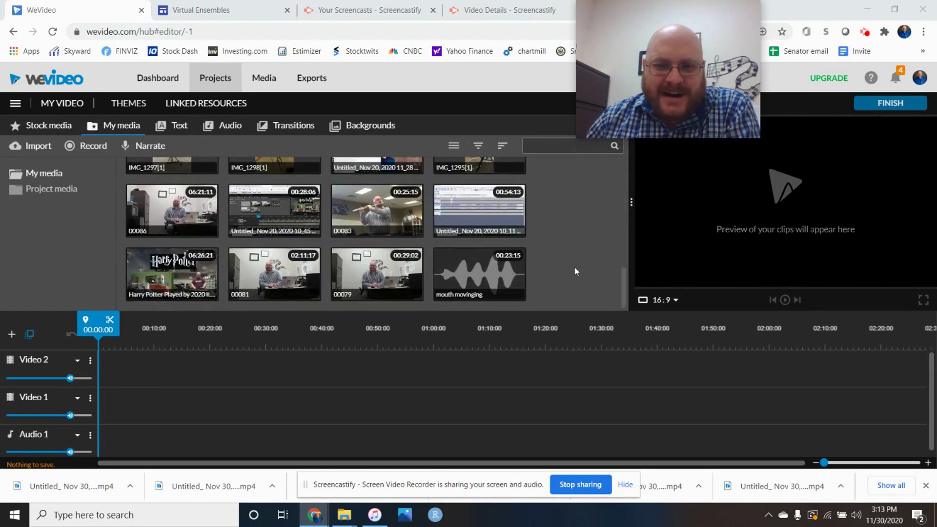
pyautogui.moveTo(460, 269); pyautogui.dragTo(117, 440)
pyautogui.click(784, 300)
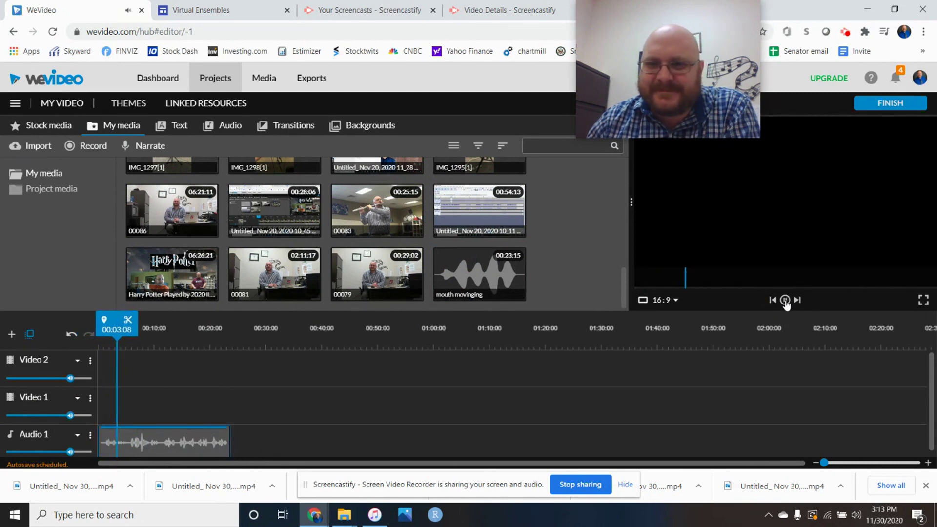
pyautogui.click(784, 300)
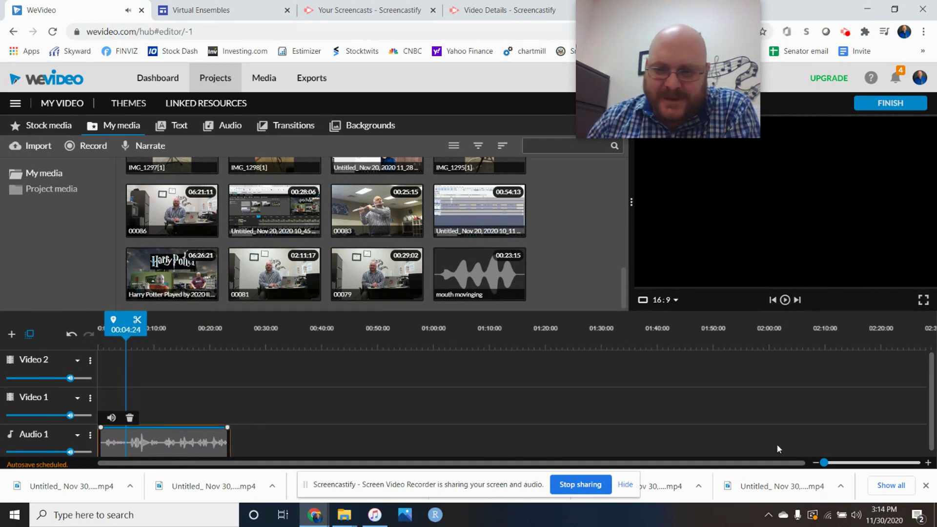
# Set the Video 1, Video 2 and Audio 1 tracks to the smallest track height.
pyautogui.moveTo(823, 462); pyautogui.dragTo(840, 462)
pyautogui.moveTo(125, 465)
pyautogui.mouseDown()
pyautogui.moveTo(780, 467)
pyautogui.moveTo(68, 467)
pyautogui.moveTo(780, 468)
pyautogui.moveTo(121, 468)
pyautogui.mouseUp()
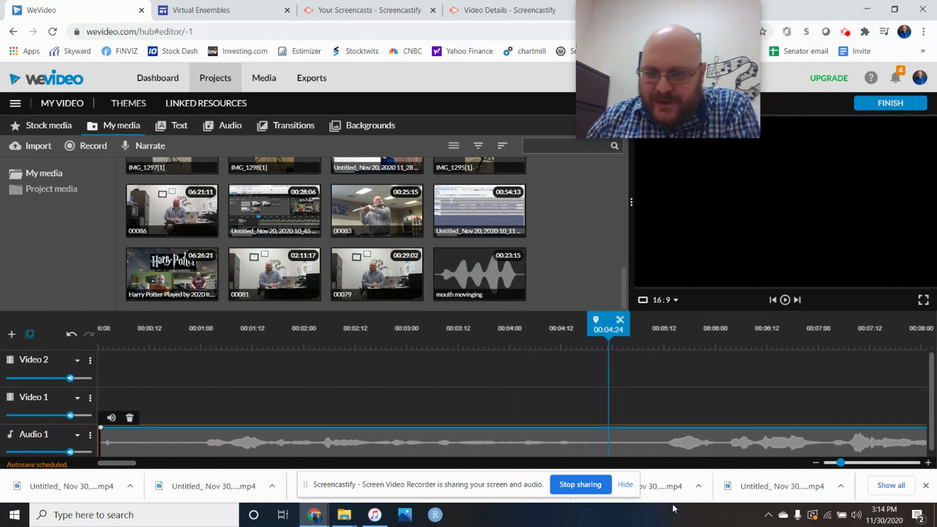
pyautogui.moveTo(840, 462); pyautogui.dragTo(908, 462)
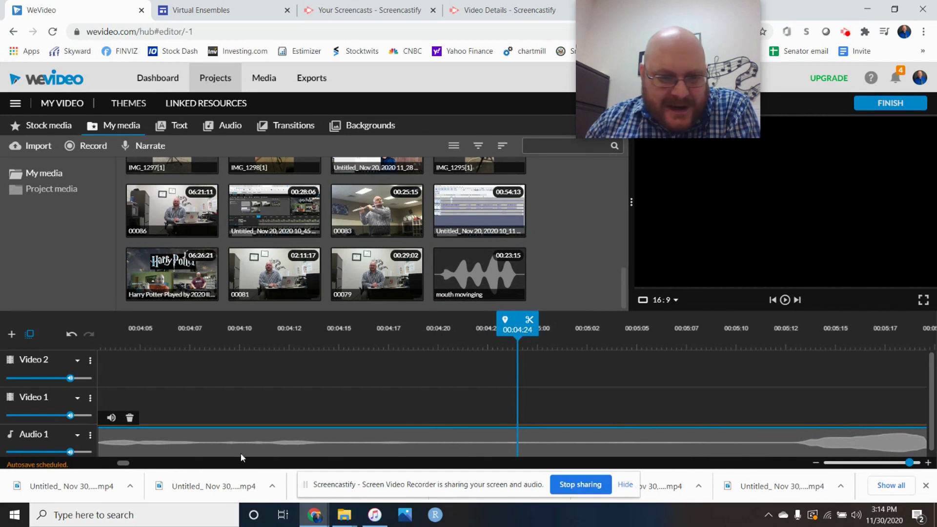
pyautogui.moveTo(117, 467); pyautogui.dragTo(76, 459)
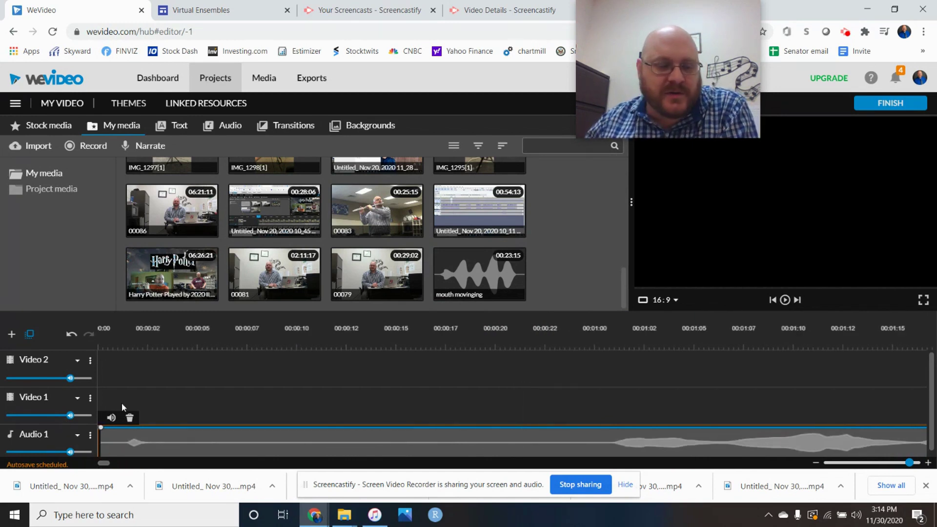
pyautogui.click(77, 399)
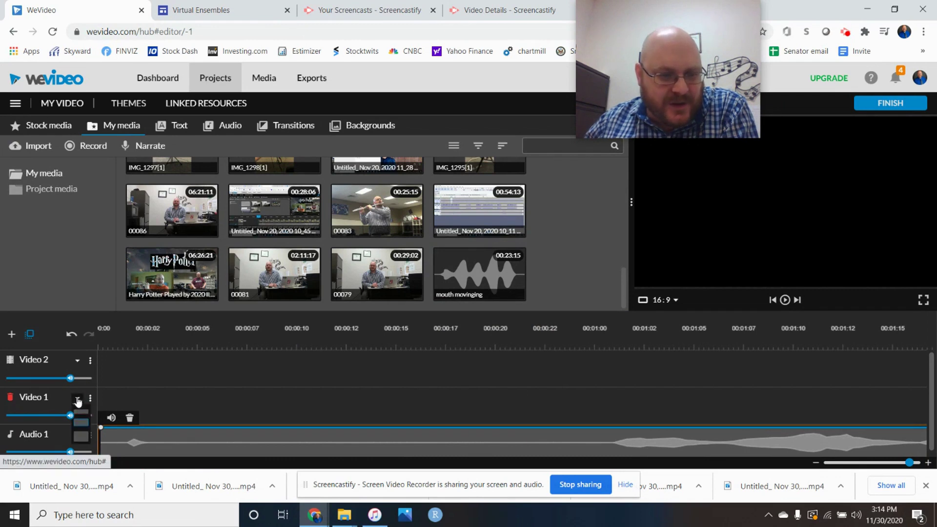
pyautogui.click(81, 421)
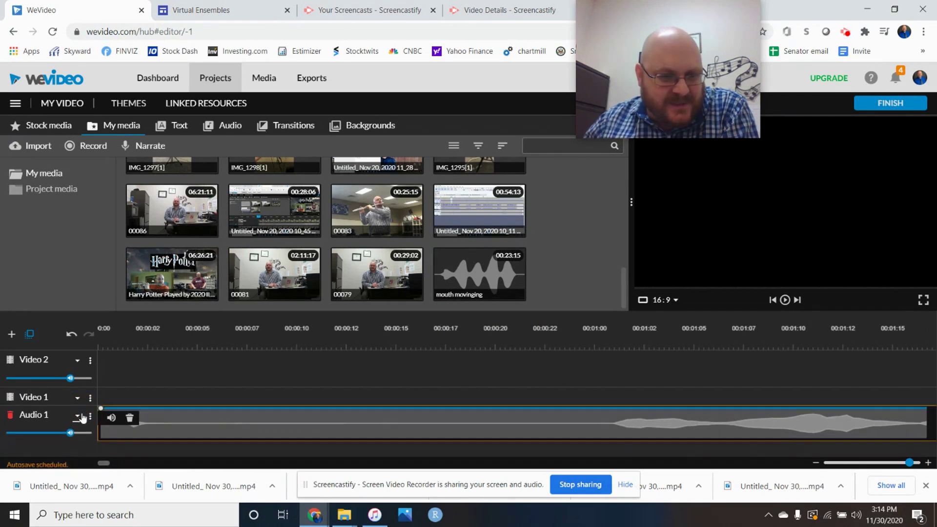
pyautogui.click(78, 363)
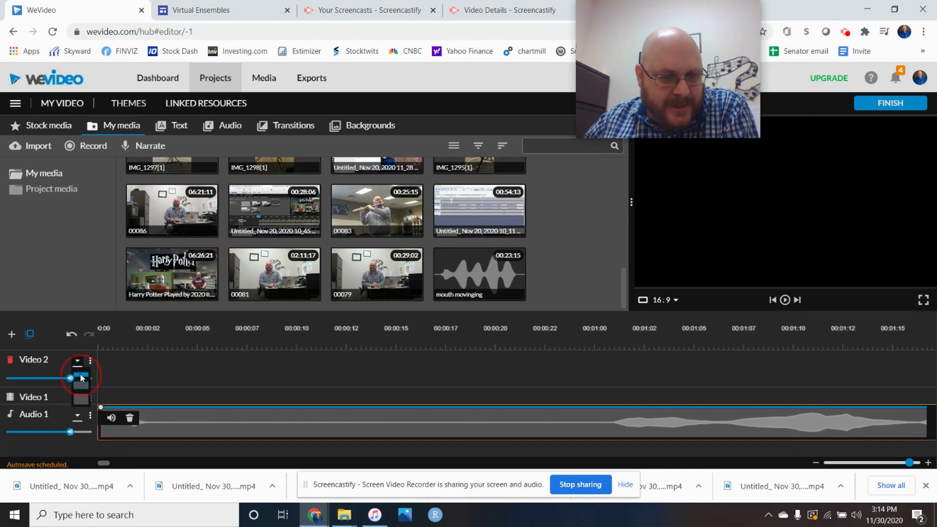
pyautogui.click(80, 385)
pyautogui.click(78, 396)
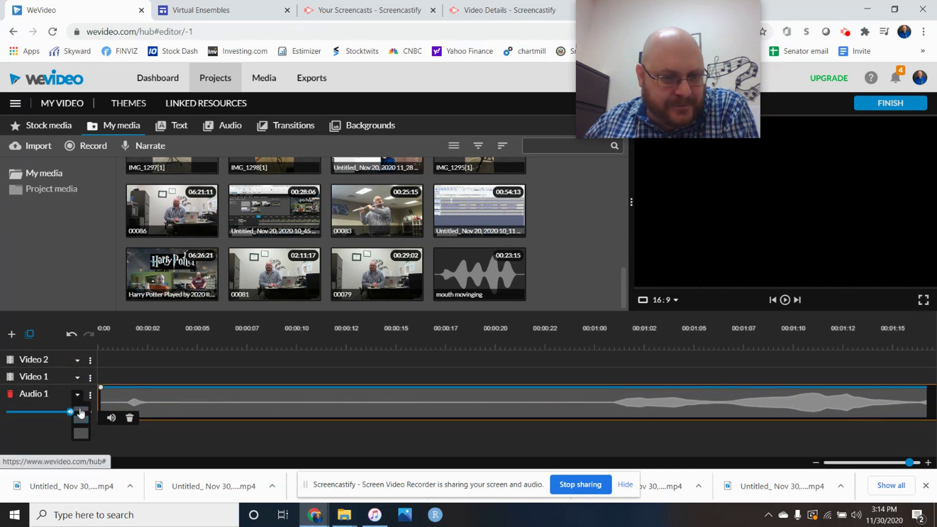
pyautogui.click(81, 413)
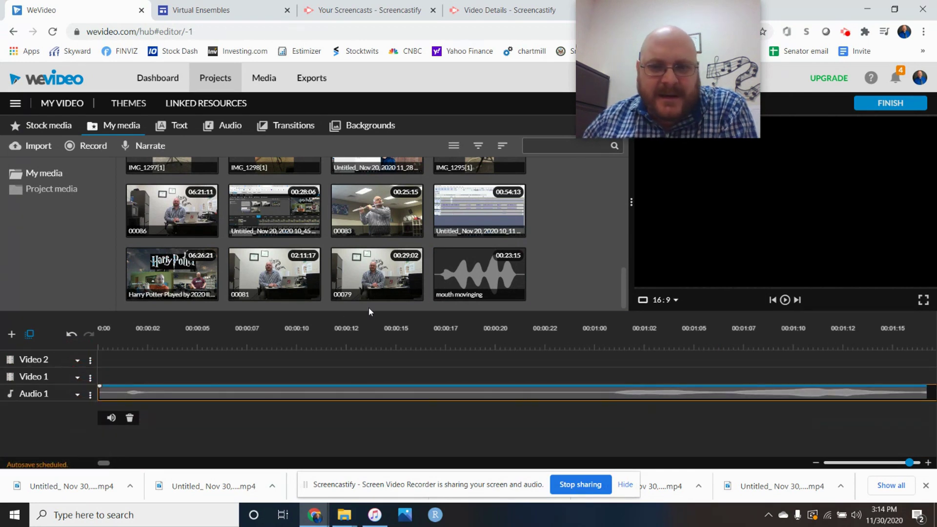
# Place the "mouth moving" video clip at the start of Video 1 and preview it with the audio.
pyautogui.scroll(10, 328, 235)
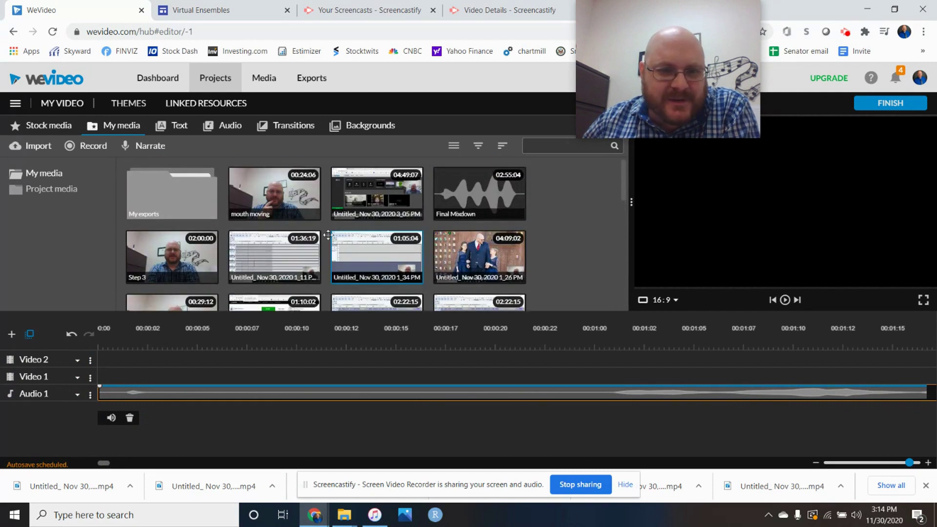
pyautogui.moveTo(264, 193); pyautogui.dragTo(116, 377)
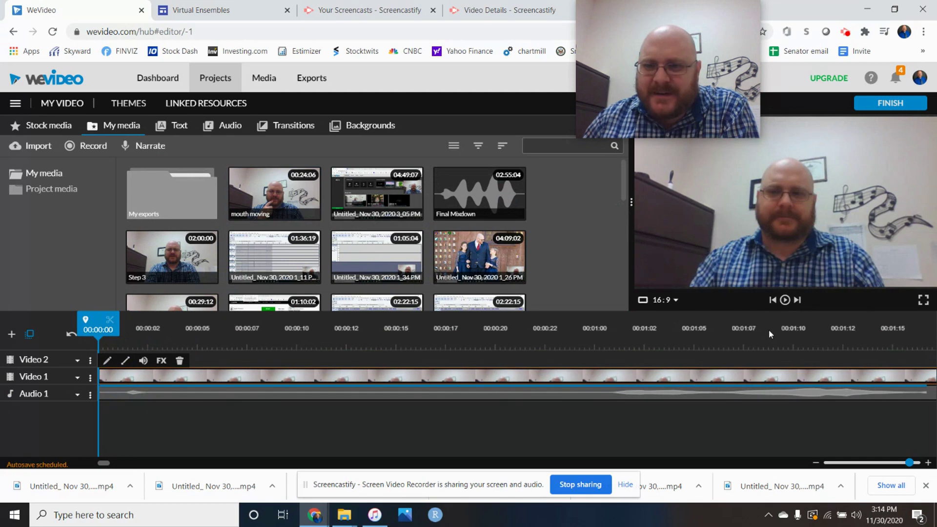
pyautogui.click(784, 301)
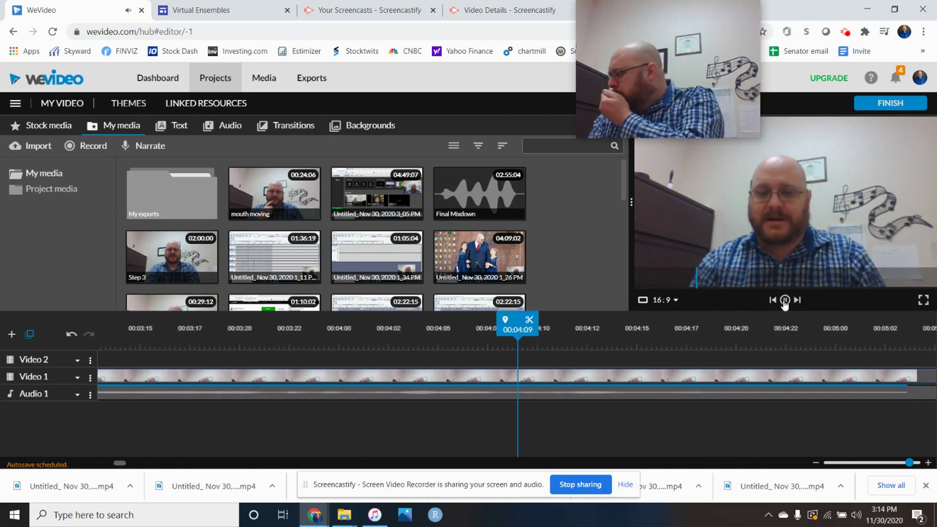
pyautogui.click(784, 300)
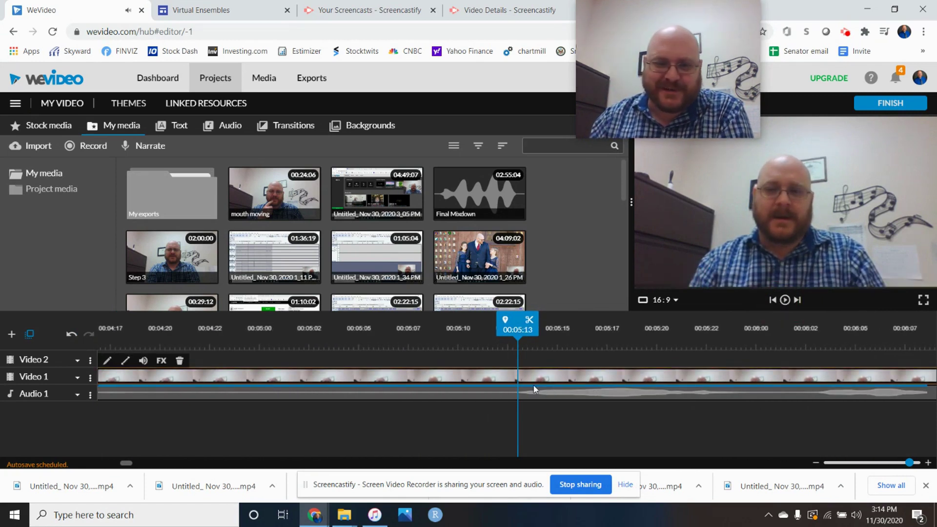
pyautogui.moveTo(126, 462); pyautogui.dragTo(75, 470)
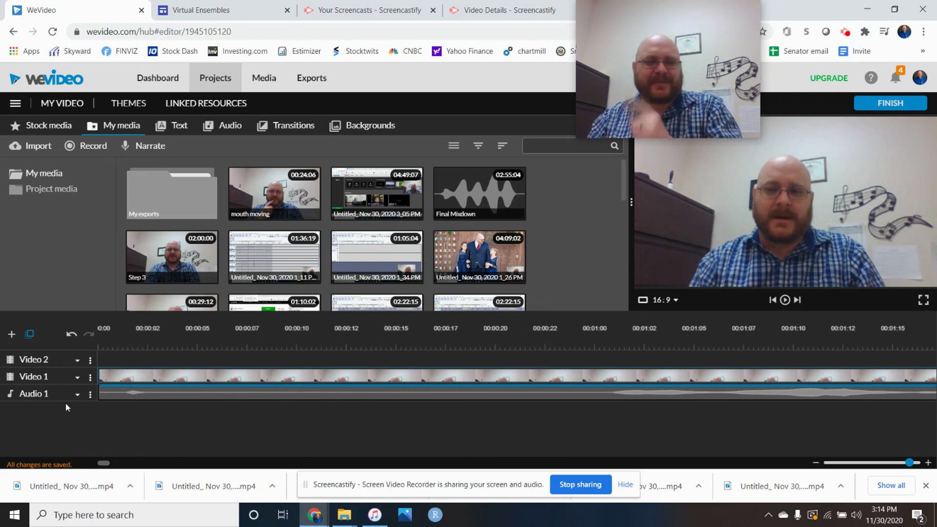
# Mute the Video 1 track.
pyautogui.moveTo(67, 401)
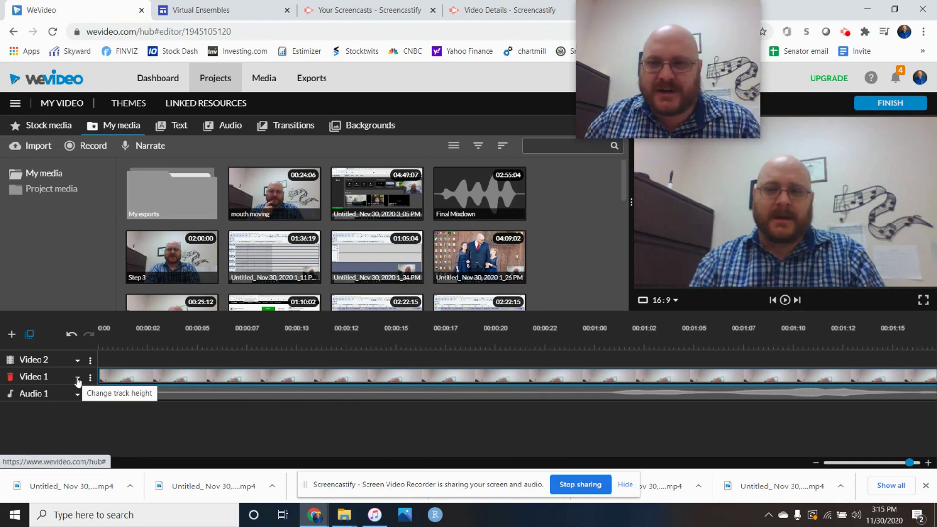
pyautogui.click(78, 380)
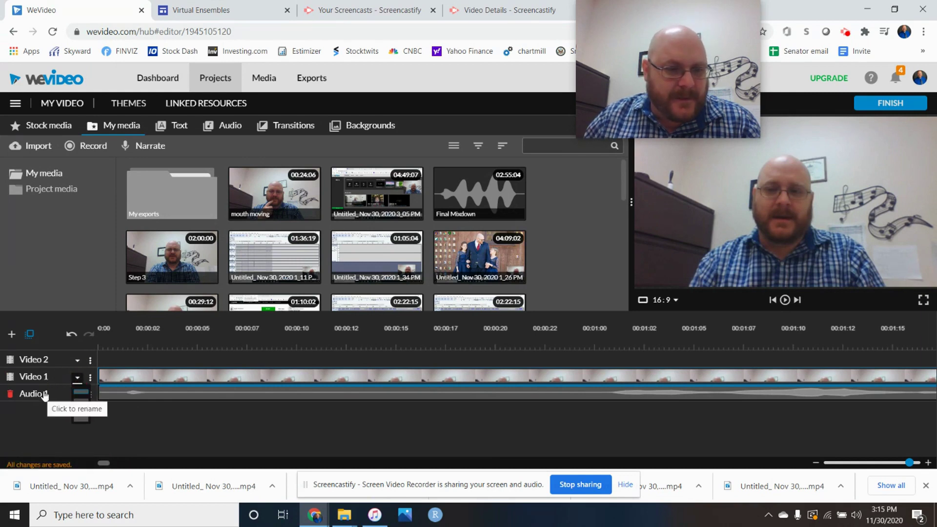
pyautogui.click(39, 377)
pyautogui.click(91, 378)
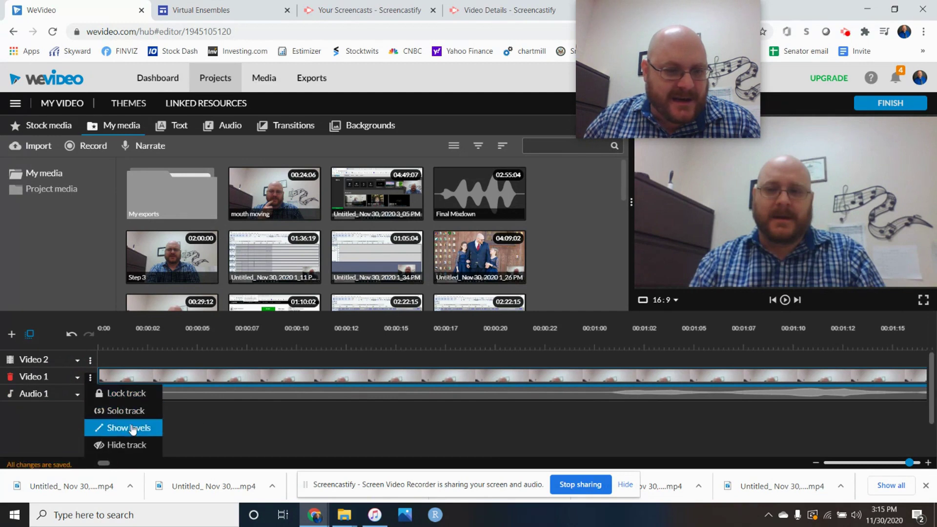
pyautogui.scroll(-2, 128, 443)
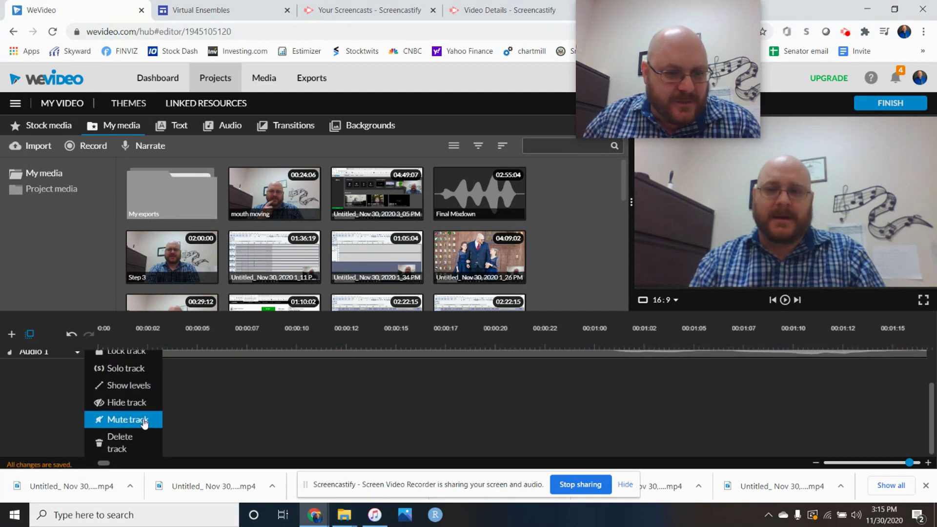
pyautogui.click(144, 421)
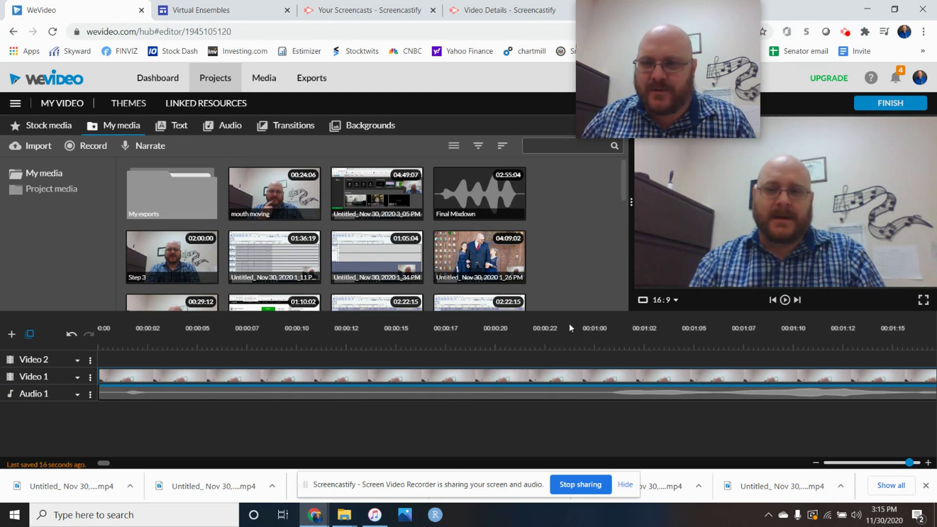
# Play the muted video with the separate audio to check their synchronization, and return to the beginning of the timeline.
pyautogui.click(785, 300)
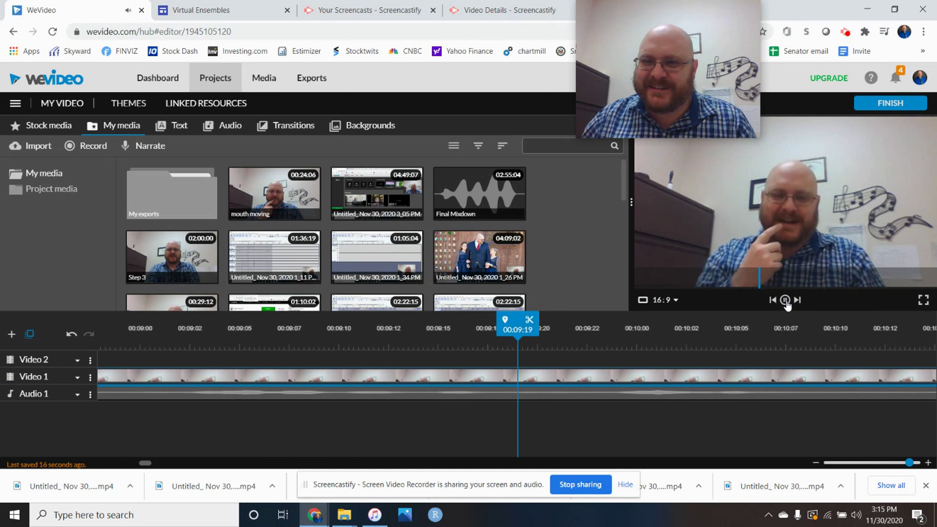
pyautogui.click(785, 301)
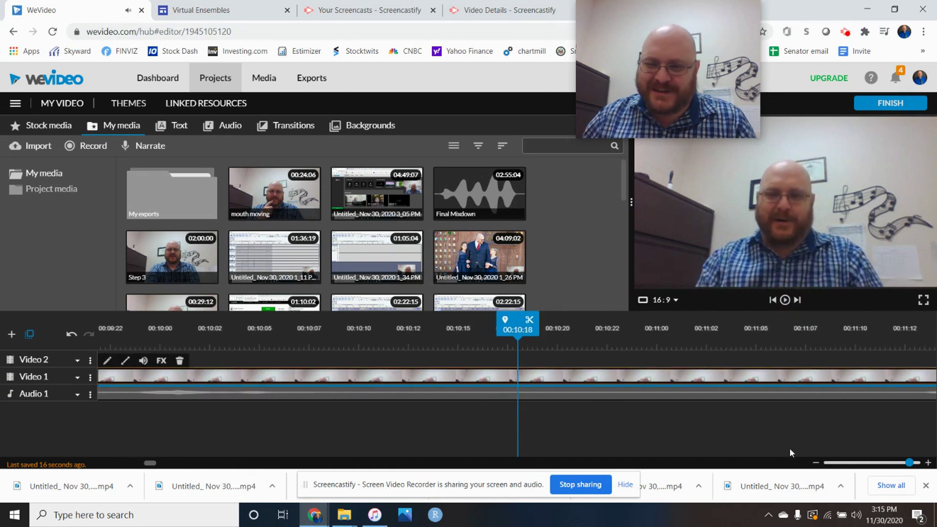
pyautogui.moveTo(148, 464); pyautogui.dragTo(98, 478)
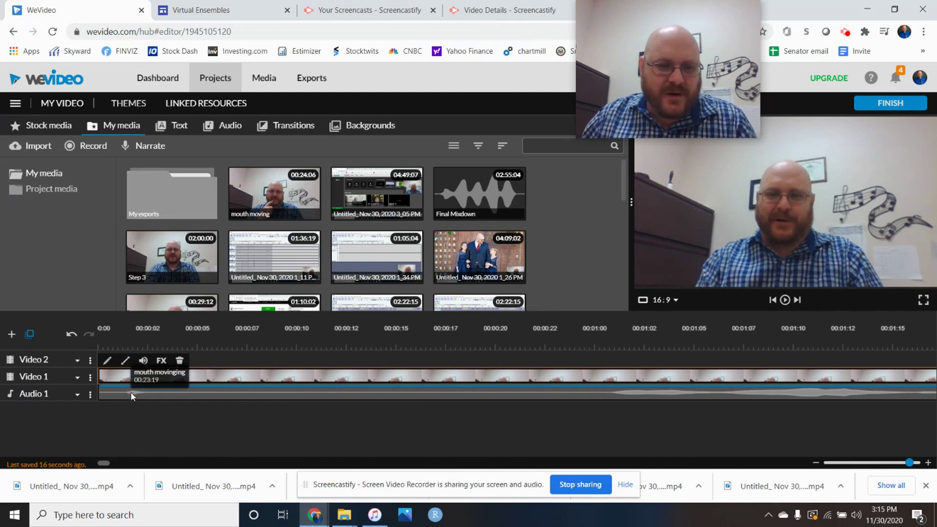
# Shift the "mouth moving" clip on Video 1 so that it starts at 00:00:04.
pyautogui.moveTo(127, 379); pyautogui.dragTo(203, 373)
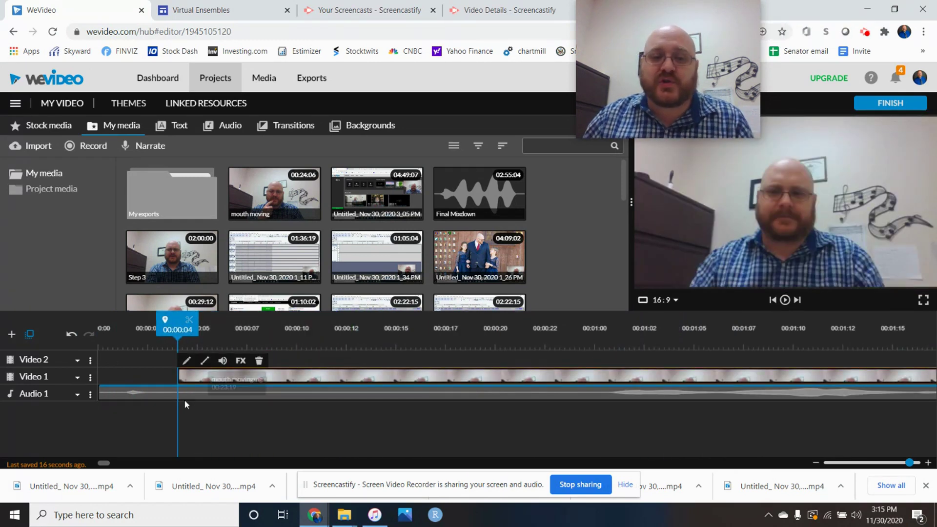
pyautogui.moveTo(178, 375); pyautogui.dragTo(142, 378)
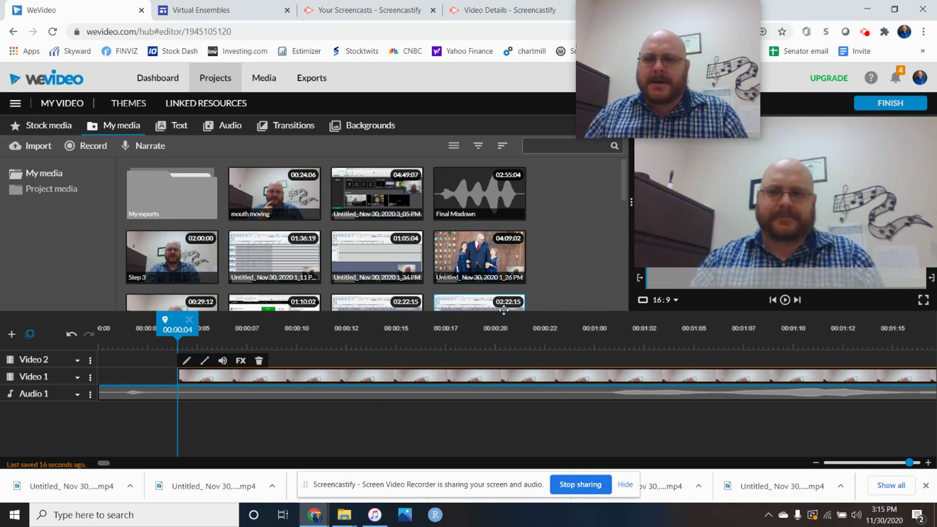
# Mute the Audio 1 track and solo the Video 1 track.
pyautogui.click(92, 398)
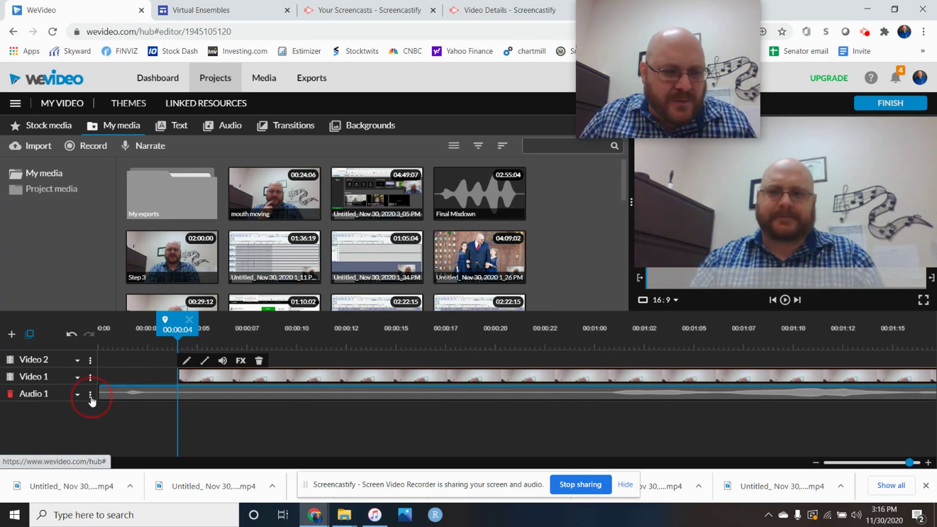
pyautogui.scroll(-2, 127, 439)
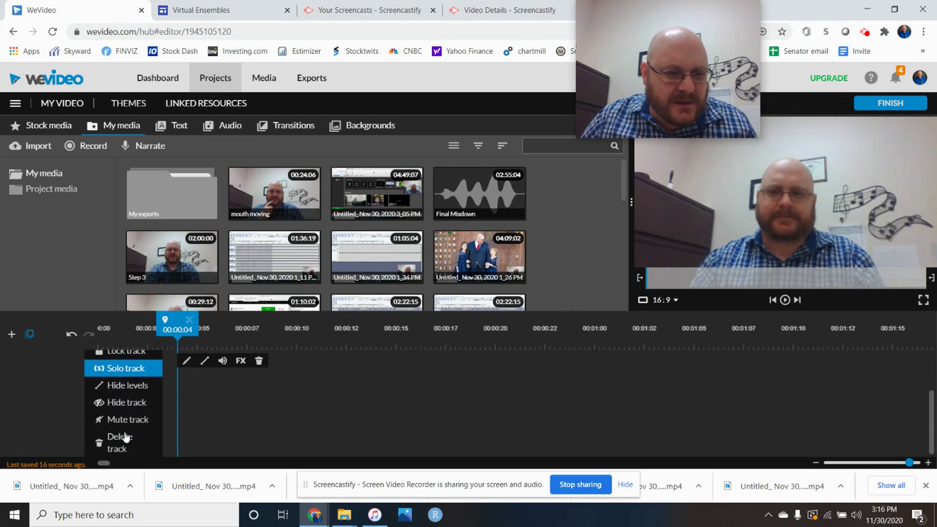
pyautogui.click(131, 422)
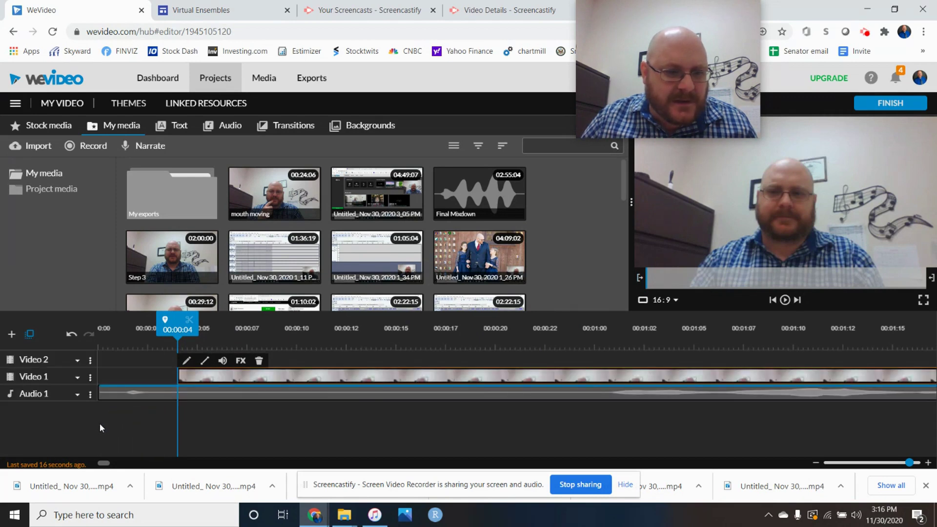
pyautogui.click(91, 378)
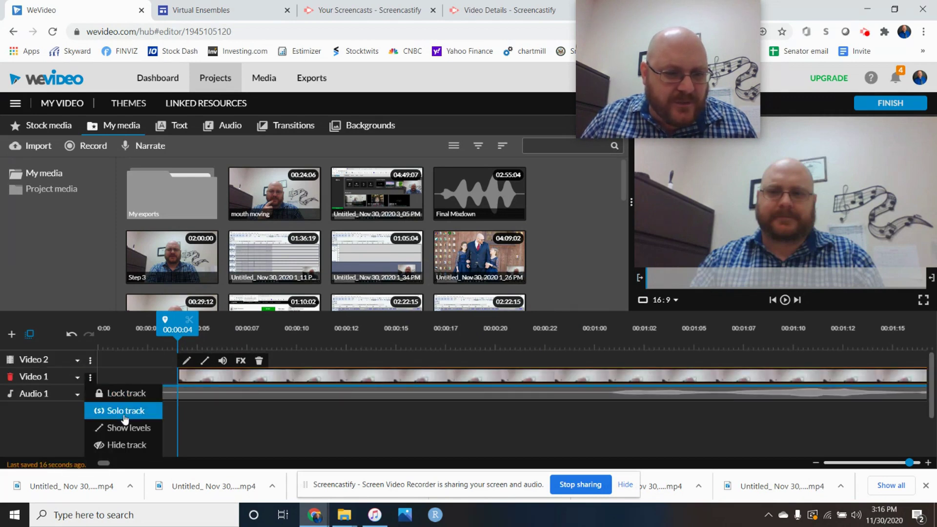
pyautogui.click(126, 411)
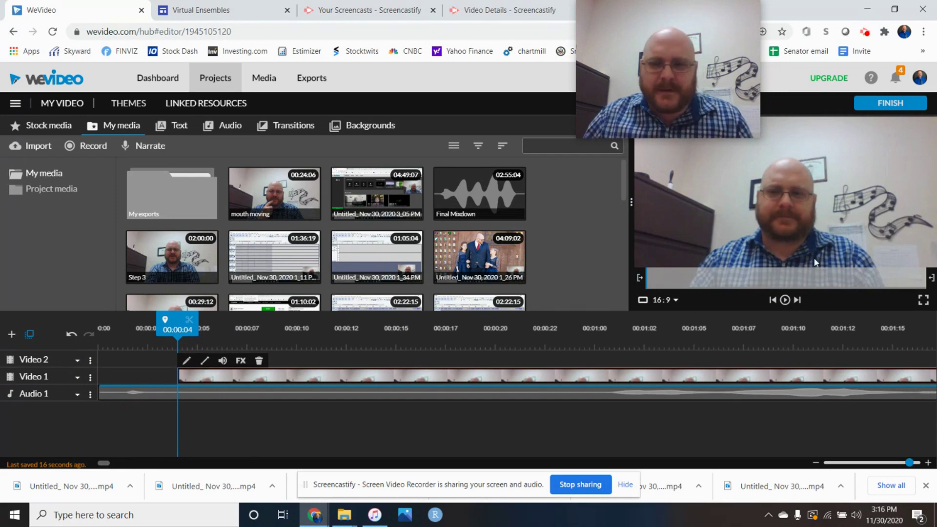
# Play the "mouth moving" clip to find its starting point, and trim its beginning to 00:01:07 on the timeline.
pyautogui.click(785, 301)
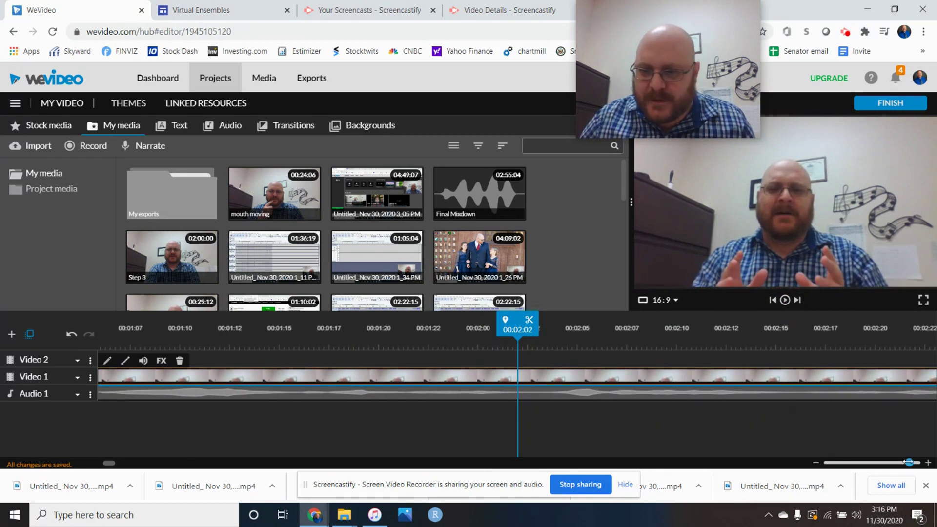
pyautogui.moveTo(108, 463); pyautogui.dragTo(101, 468)
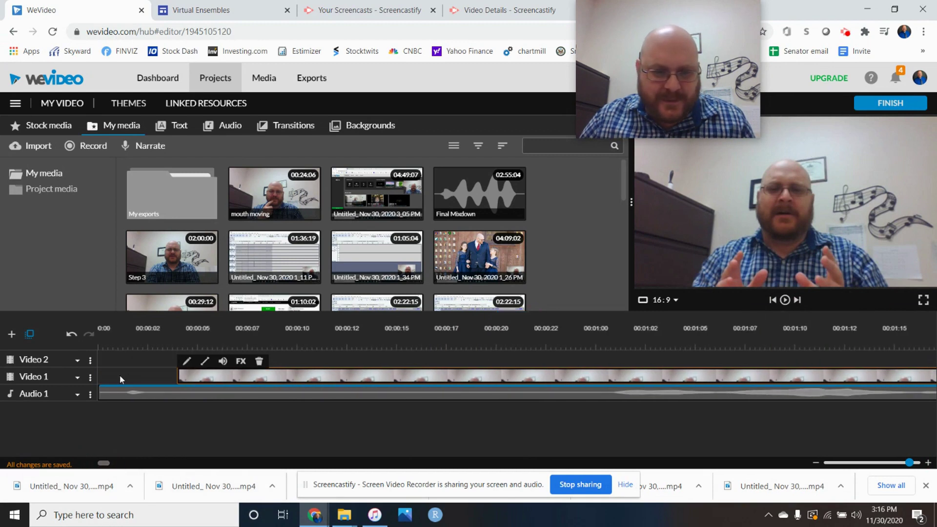
pyautogui.moveTo(177, 376); pyautogui.dragTo(727, 362)
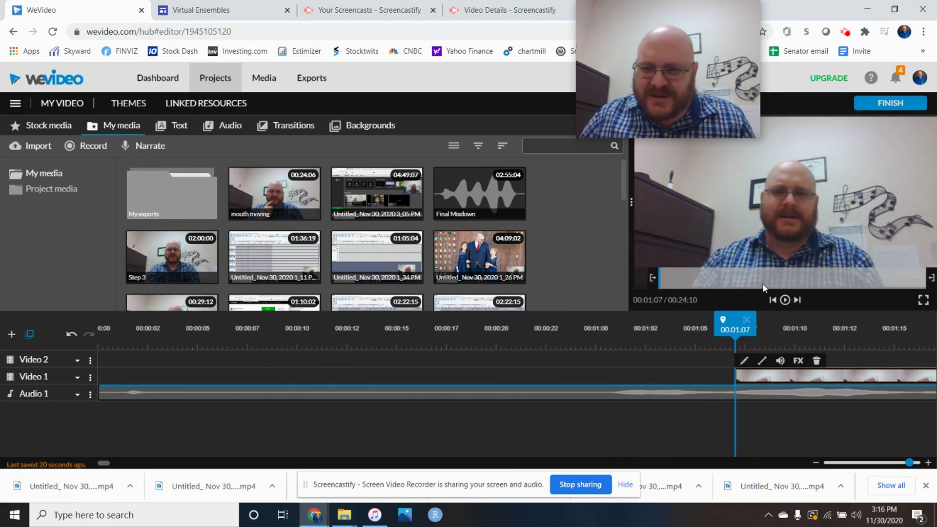
pyautogui.click(784, 300)
pyautogui.click(342, 376)
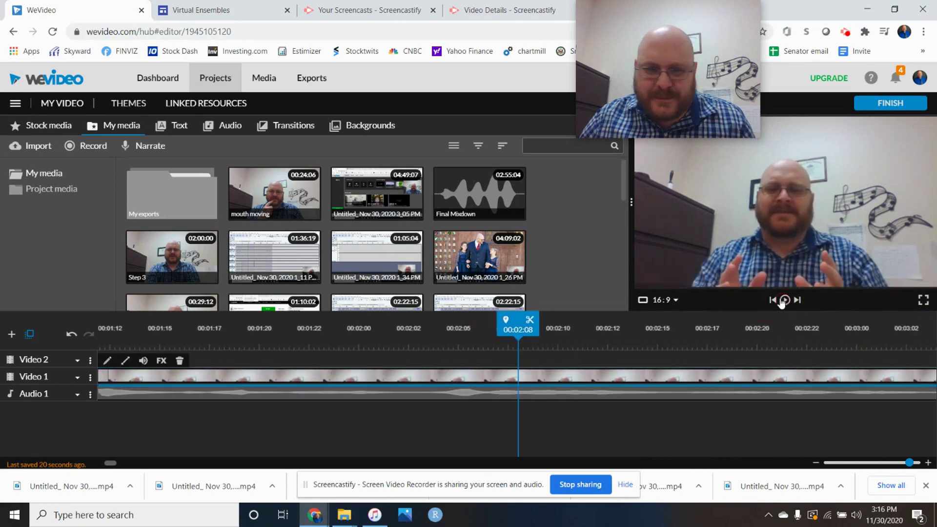
# Unmute the Video 1 track and play the clip to hear its own sound.
pyautogui.click(90, 376)
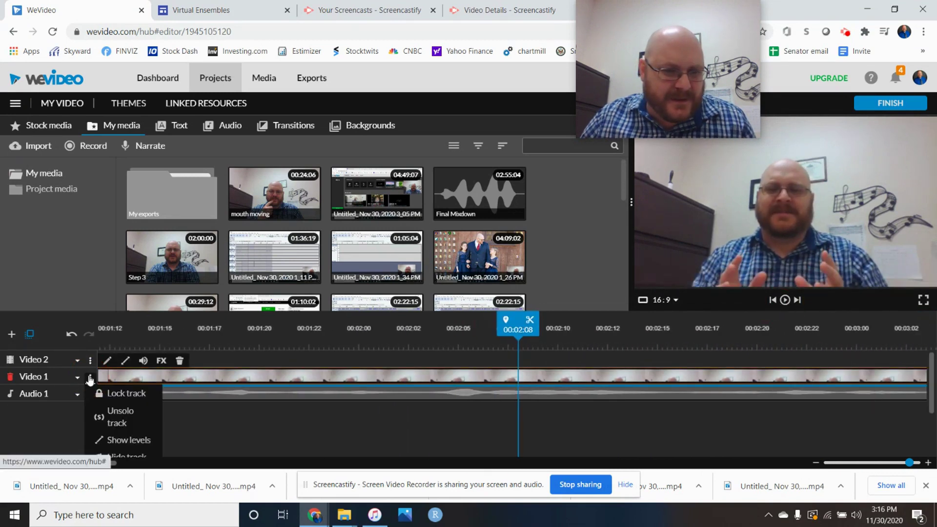
pyautogui.scroll(-2, 127, 421)
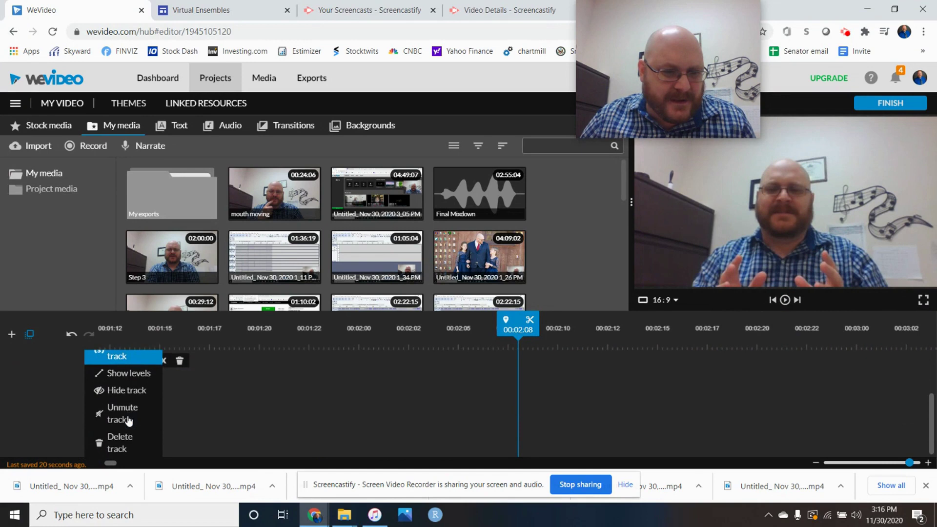
pyautogui.click(128, 418)
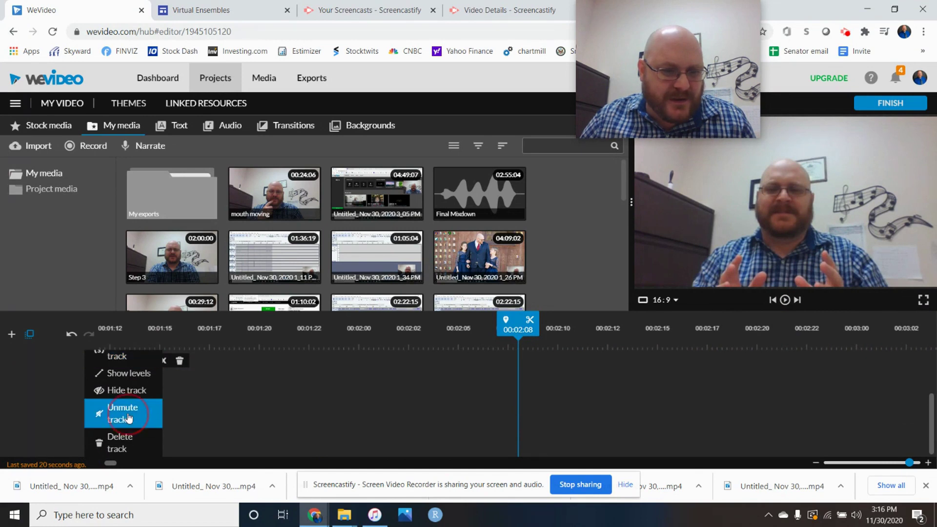
pyautogui.click(785, 300)
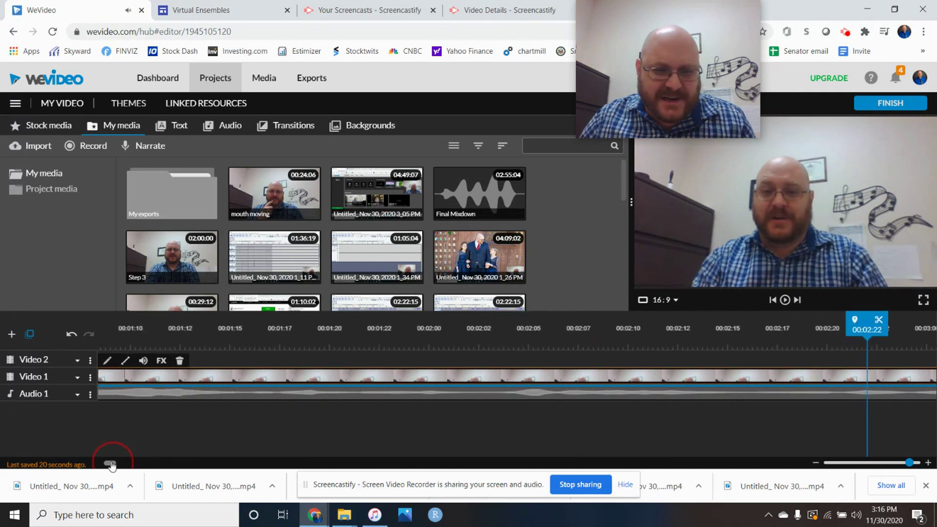
# Extend the beginning of the Video 1 clip back to 00:00:24 and play it from there.
pyautogui.moveTo(117, 466); pyautogui.dragTo(110, 467)
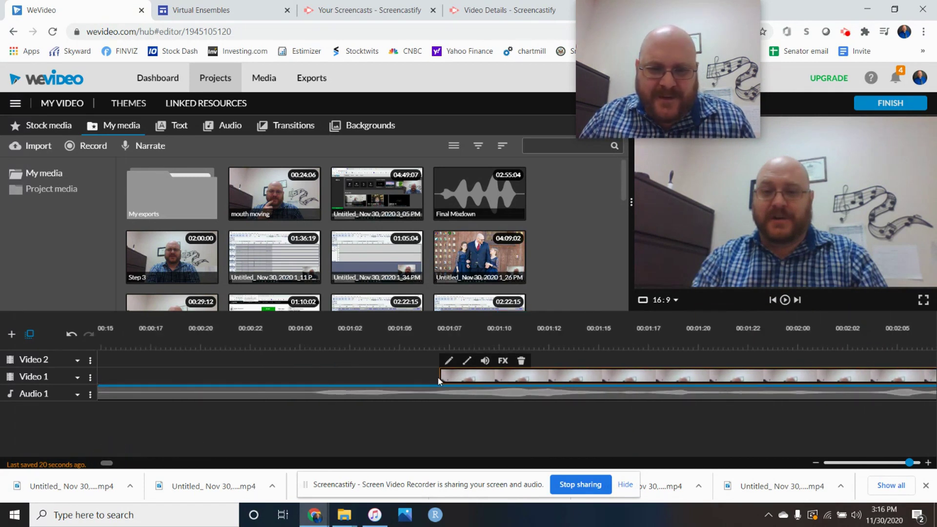
pyautogui.moveTo(437, 374); pyautogui.dragTo(285, 385)
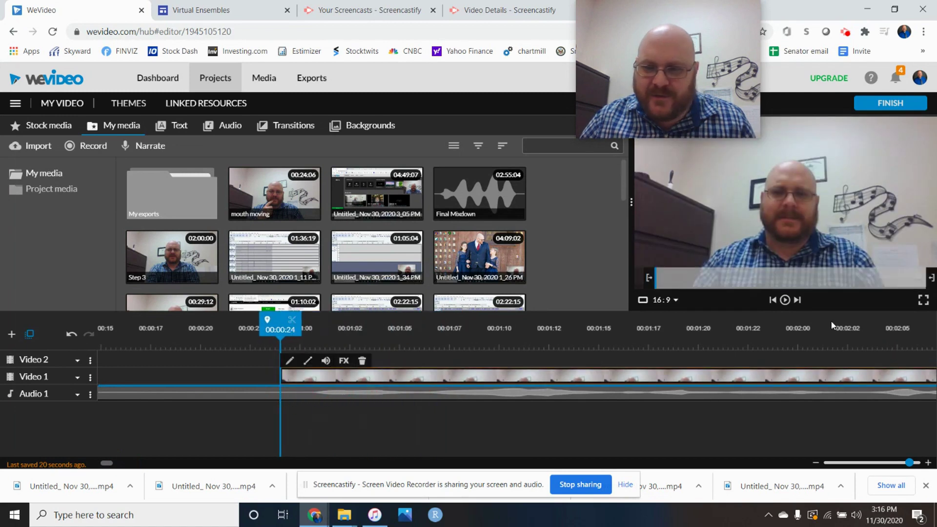
pyautogui.click(786, 301)
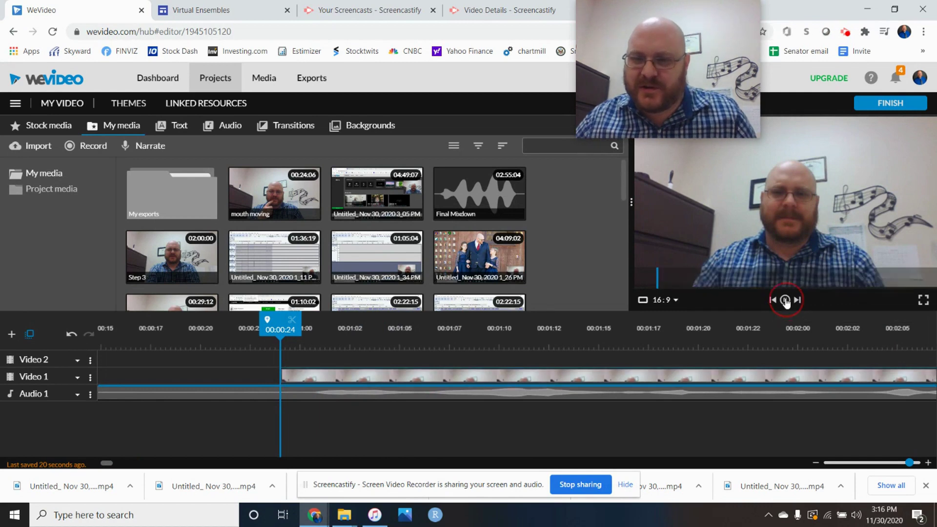
pyautogui.click(785, 301)
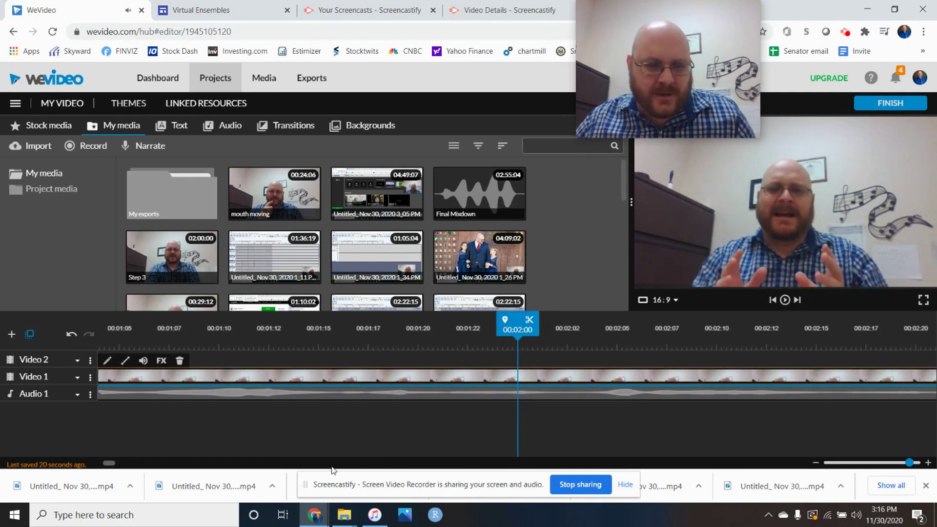
# Trim the beginning of the Video 1 clip to 00:01:12 and play it from there.
pyautogui.moveTo(114, 463); pyautogui.dragTo(105, 469)
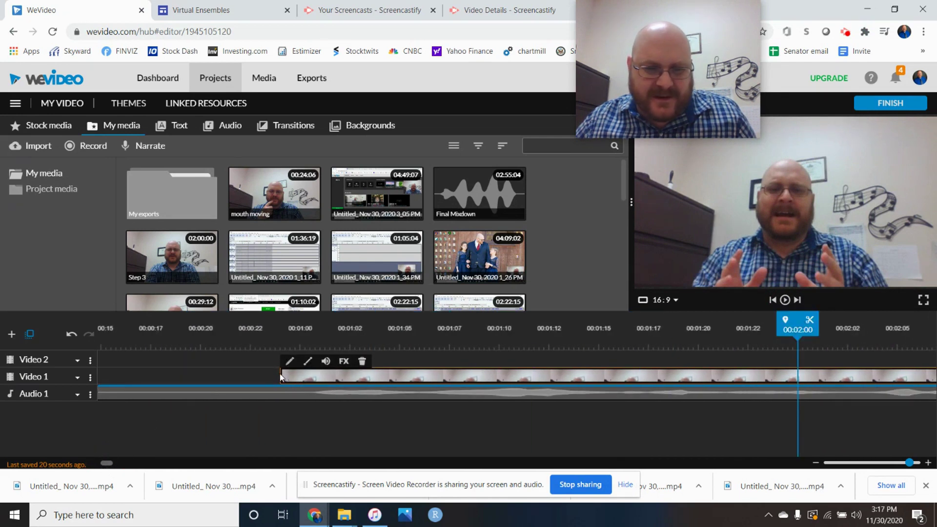
pyautogui.moveTo(280, 373); pyautogui.dragTo(531, 366)
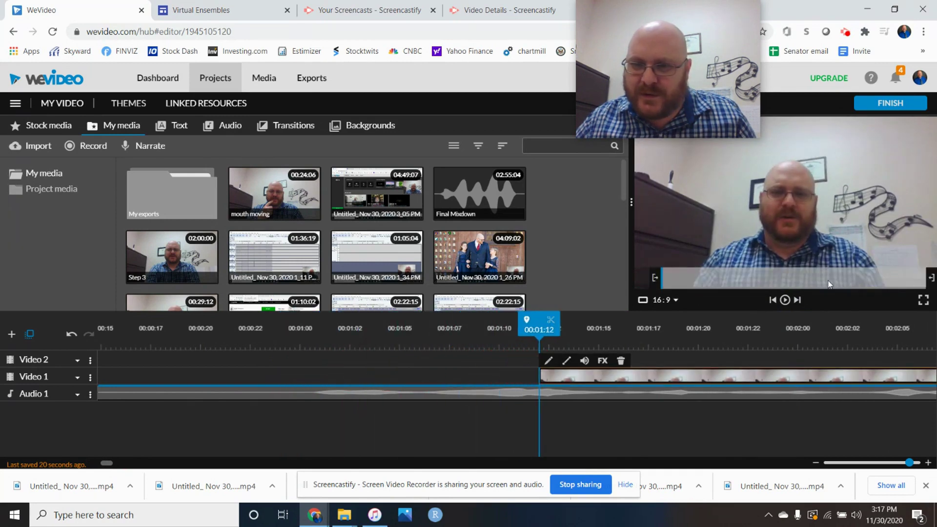
pyautogui.click(786, 299)
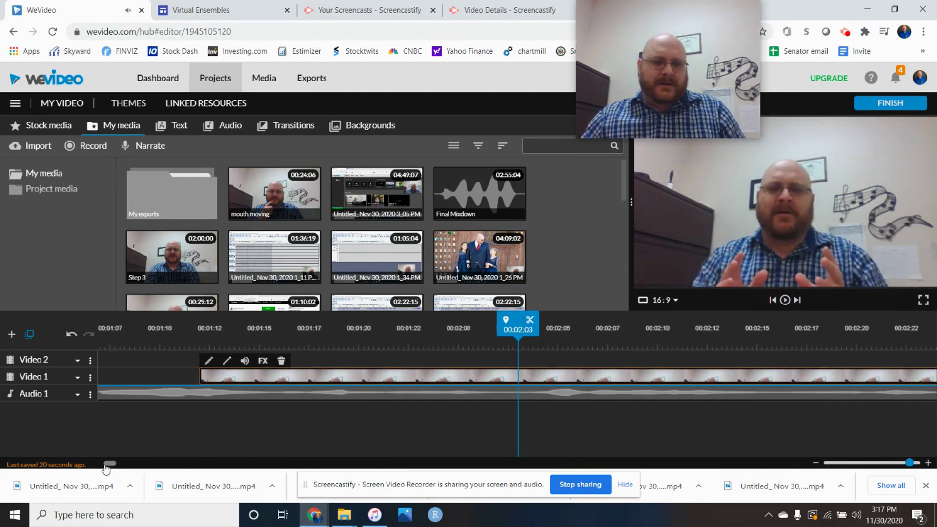
# Move the trimmed "mouth moving" clip to the start of the timeline on Video 1 and preview it.
pyautogui.moveTo(105, 466); pyautogui.dragTo(98, 470)
pyautogui.moveTo(886, 377); pyautogui.dragTo(144, 377)
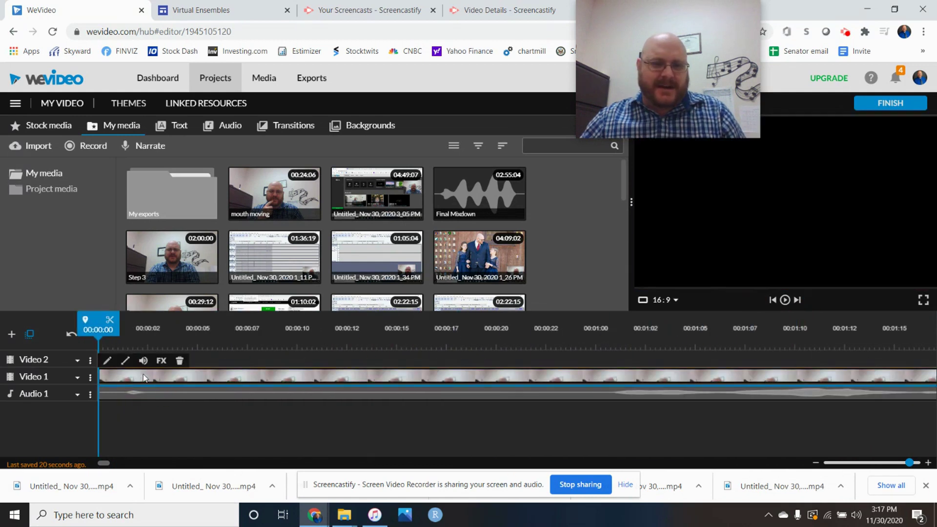
pyautogui.click(785, 300)
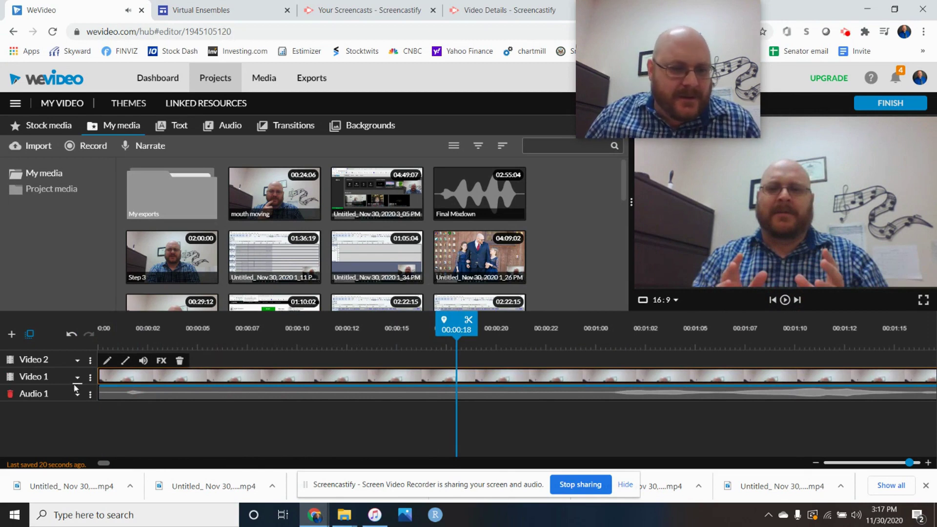
# Mute the Video 1 track again.
pyautogui.click(90, 377)
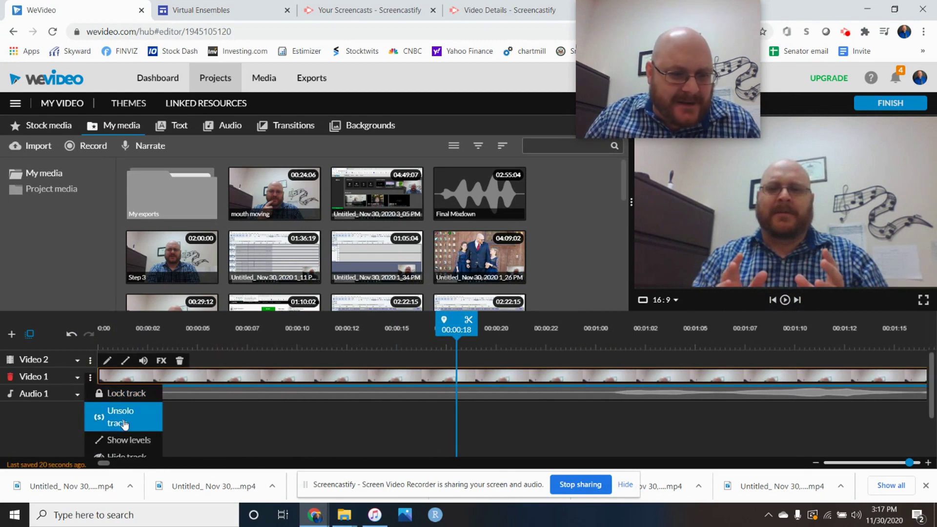
pyautogui.scroll(-1, 125, 424)
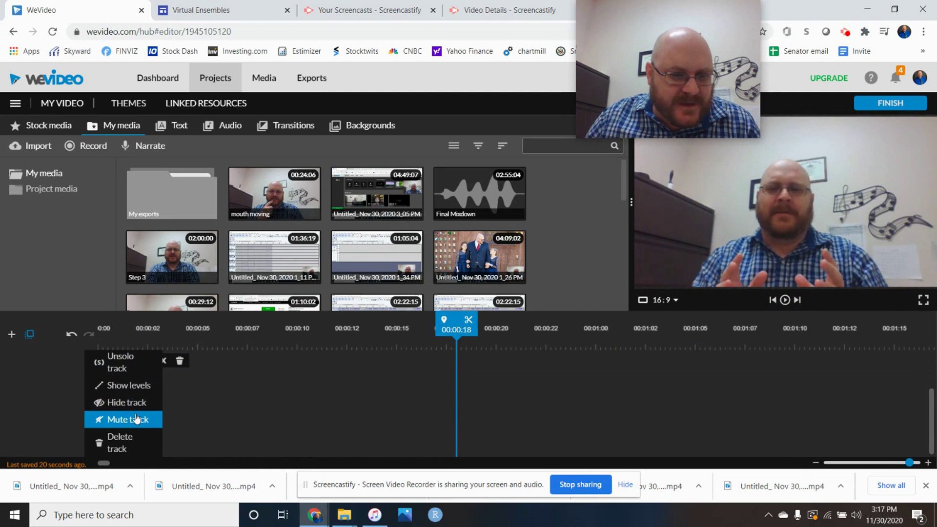
pyautogui.click(135, 421)
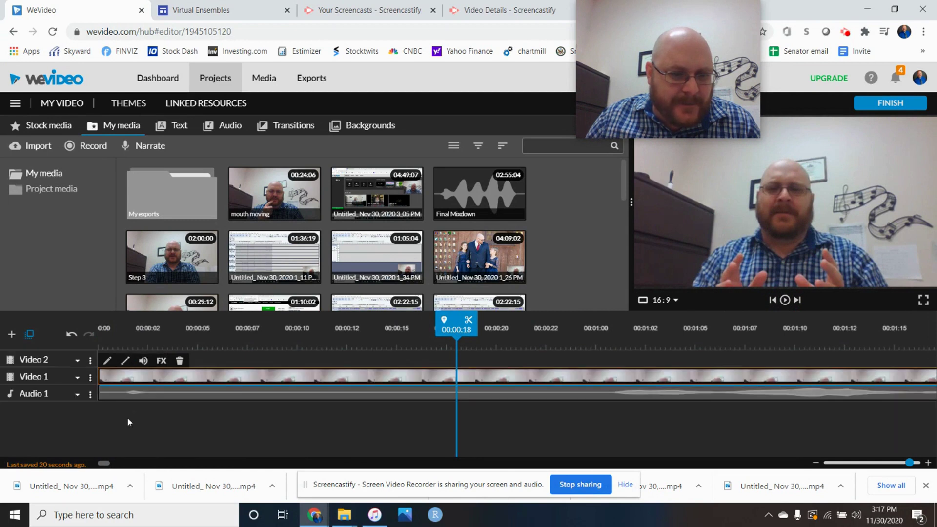
# Unmute the Audio 1 track and remove the solo from Video 1.
pyautogui.click(89, 394)
pyautogui.scroll(-1, 122, 425)
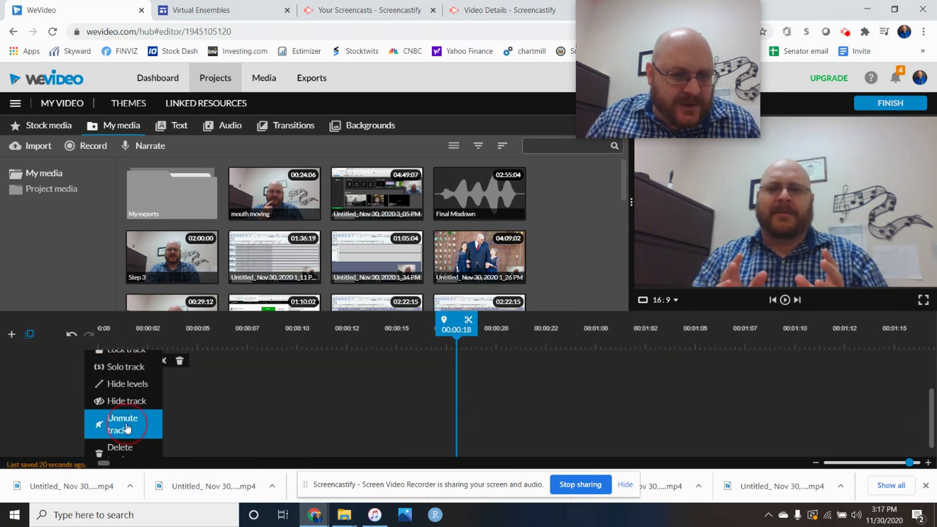
pyautogui.click(126, 428)
pyautogui.click(89, 377)
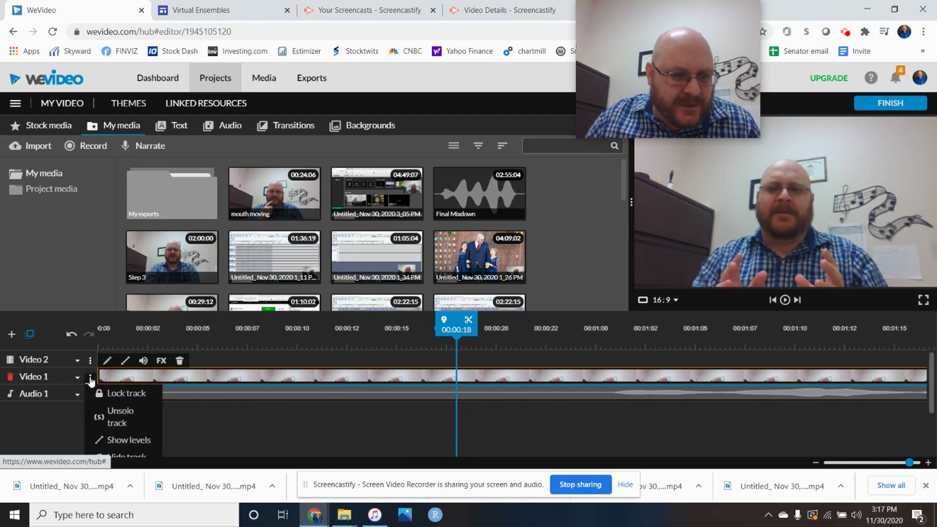
pyautogui.click(122, 418)
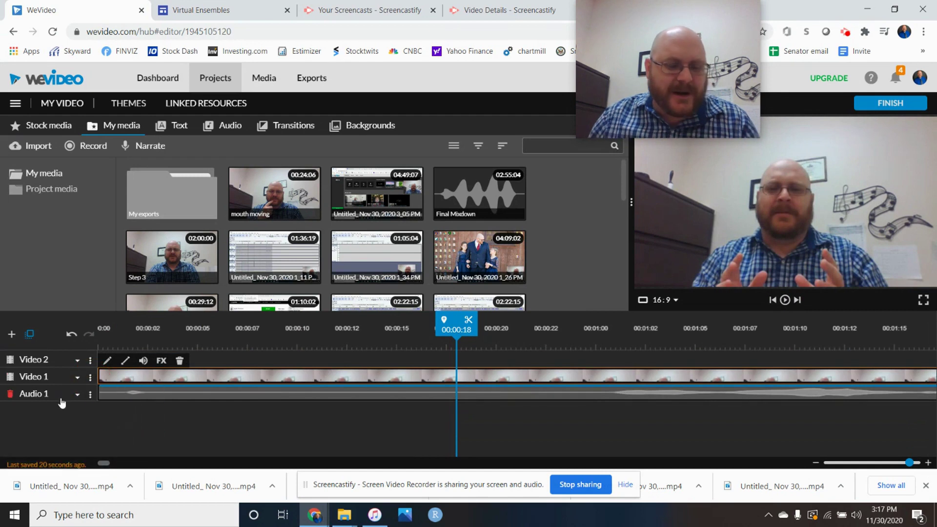
# Play the timeline with the separate audio, and replay it from 00:01:00 to locate where the audio begins.
pyautogui.click(785, 300)
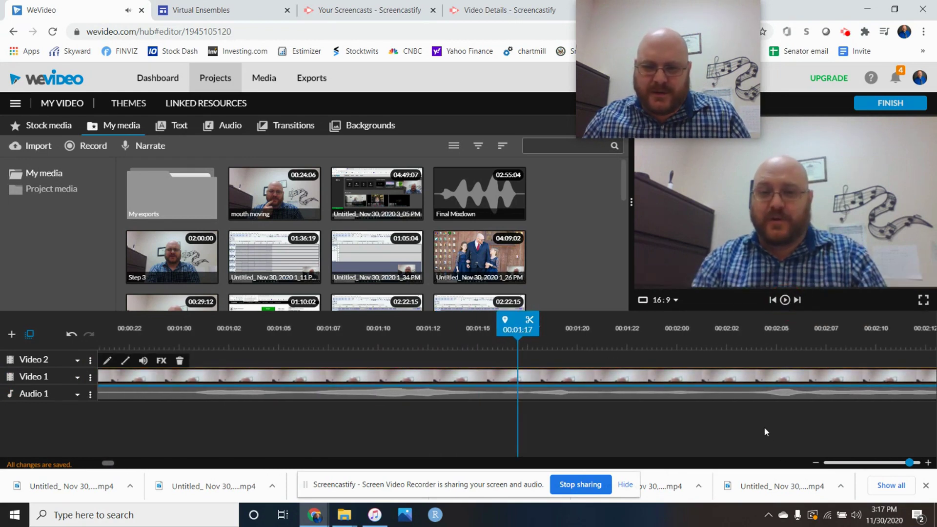
pyautogui.moveTo(108, 463); pyautogui.dragTo(73, 466)
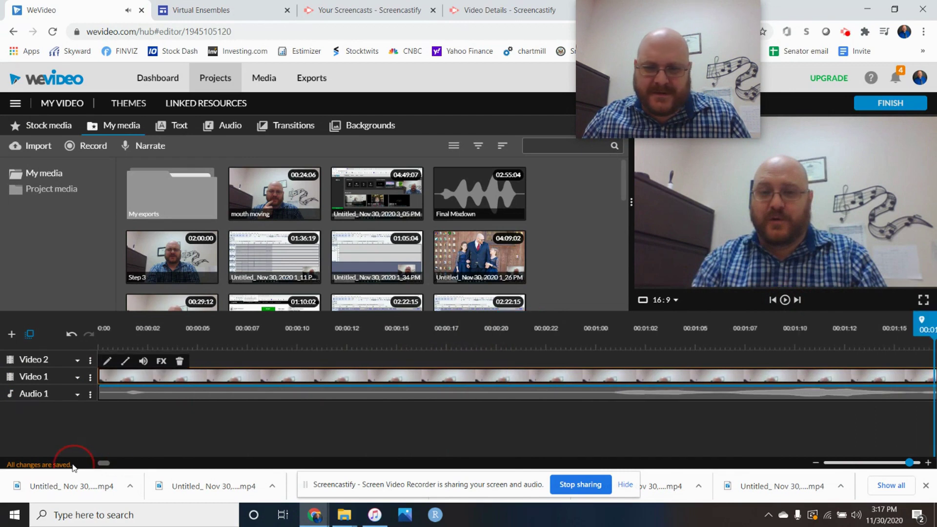
pyautogui.click(607, 393)
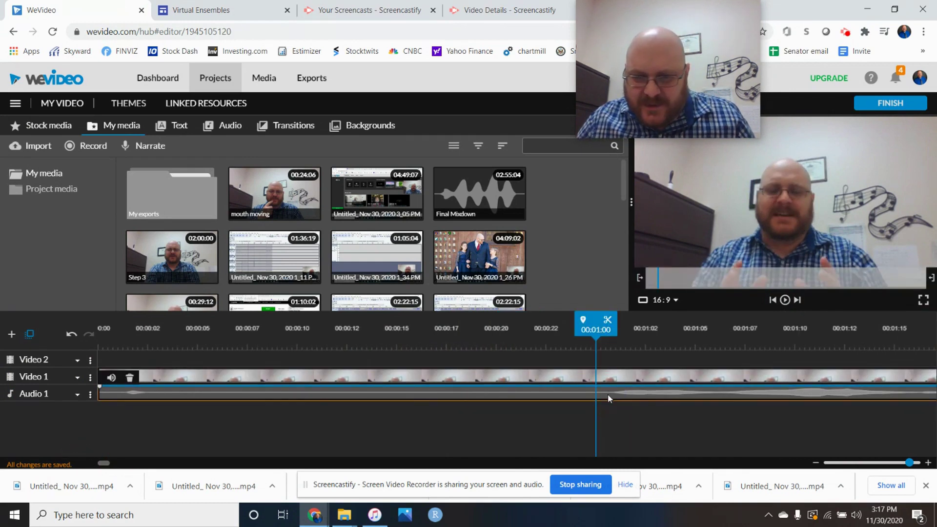
pyautogui.click(784, 301)
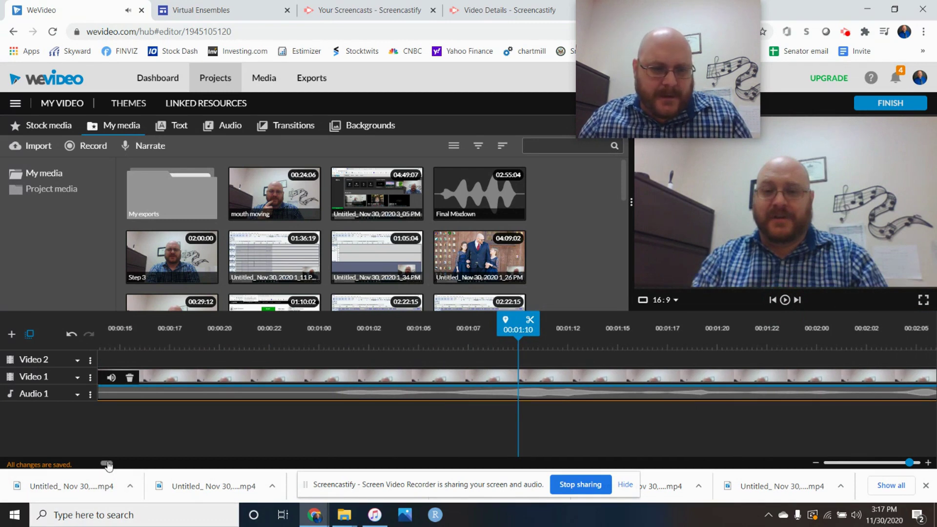
# Trim the beginning of the Audio 1 clip to 00:01:01, and move it to the start of the timeline for a synchronized preview.
pyautogui.moveTo(108, 463); pyautogui.dragTo(86, 465)
pyautogui.moveTo(99, 394); pyautogui.dragTo(610, 396)
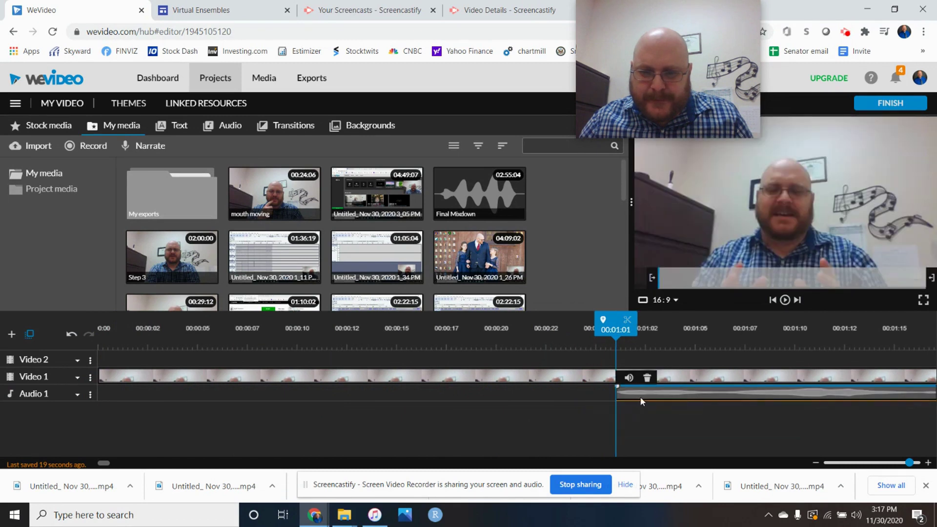
pyautogui.moveTo(710, 394); pyautogui.dragTo(178, 387)
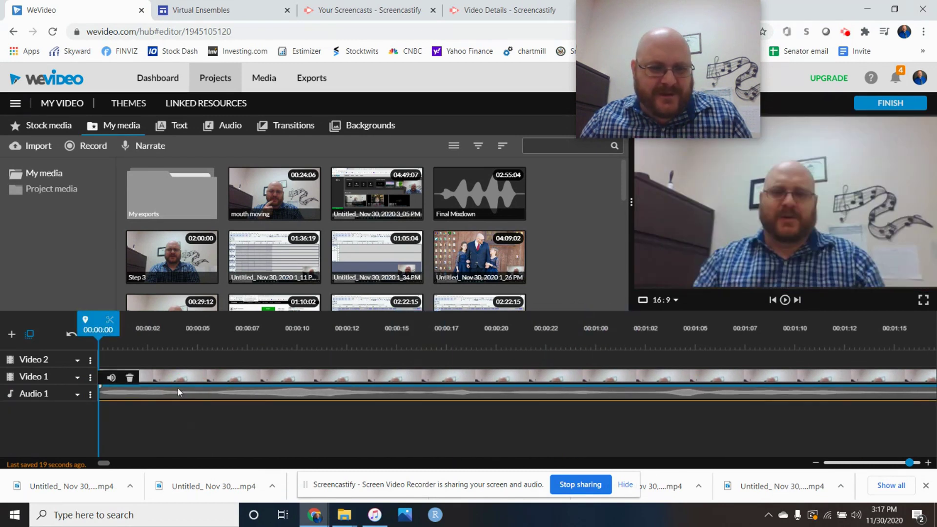
pyautogui.click(785, 301)
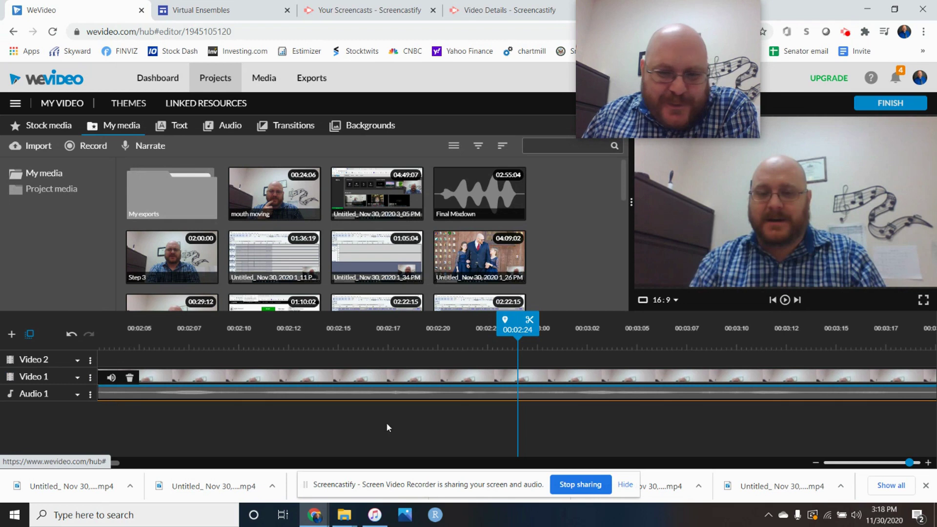
# Offset the clips so Audio 1 starts at 00:00:01 and Video 1 starts at 00:00:00, and play the timeline to check the sync.
pyautogui.moveTo(908, 462); pyautogui.dragTo(859, 462)
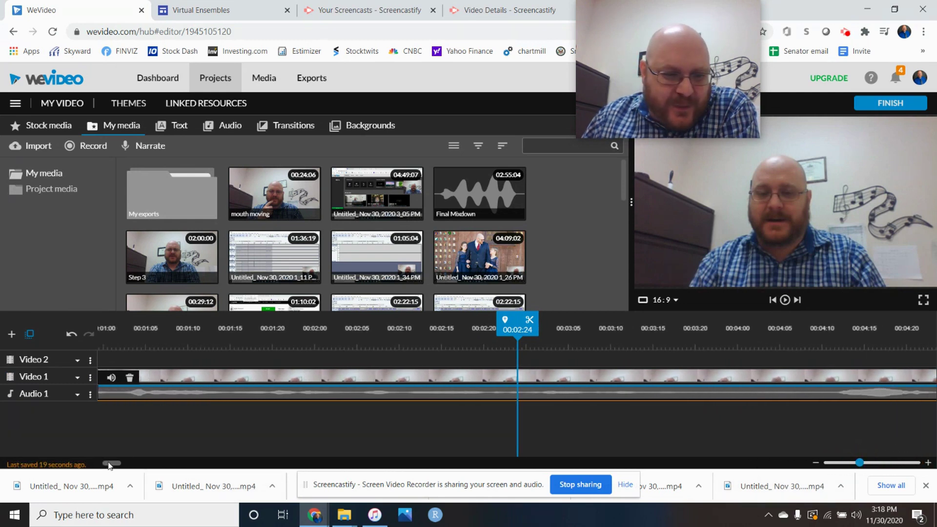
pyautogui.moveTo(109, 463); pyautogui.dragTo(91, 467)
pyautogui.moveTo(152, 390); pyautogui.dragTo(177, 382)
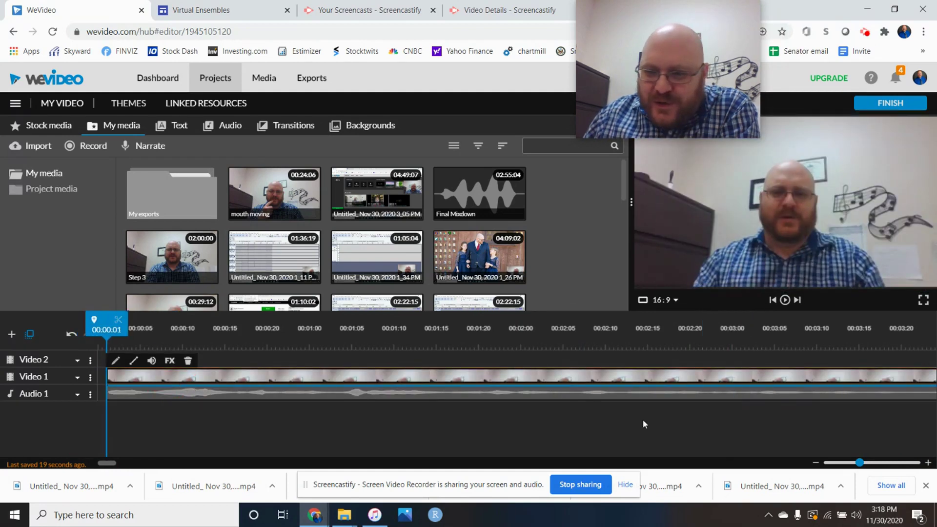
pyautogui.moveTo(860, 461); pyautogui.dragTo(930, 468)
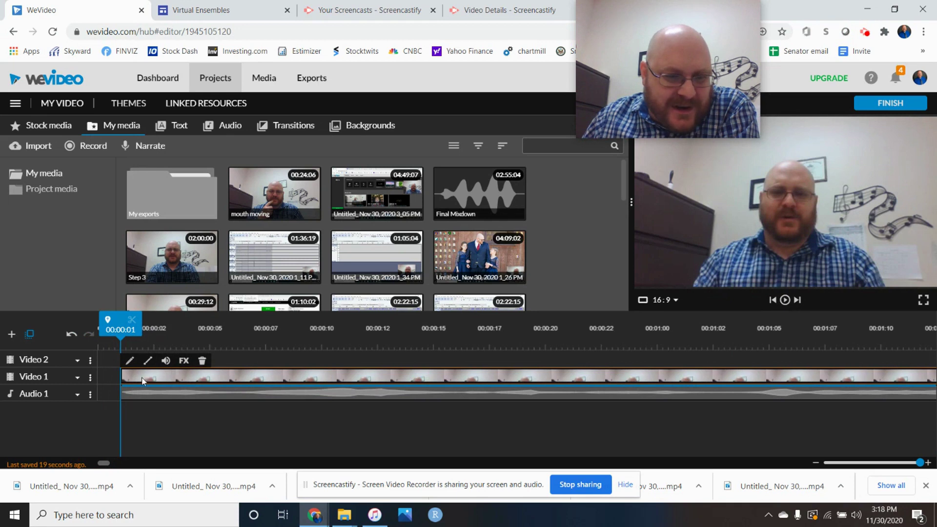
pyautogui.moveTo(142, 381); pyautogui.dragTo(138, 379)
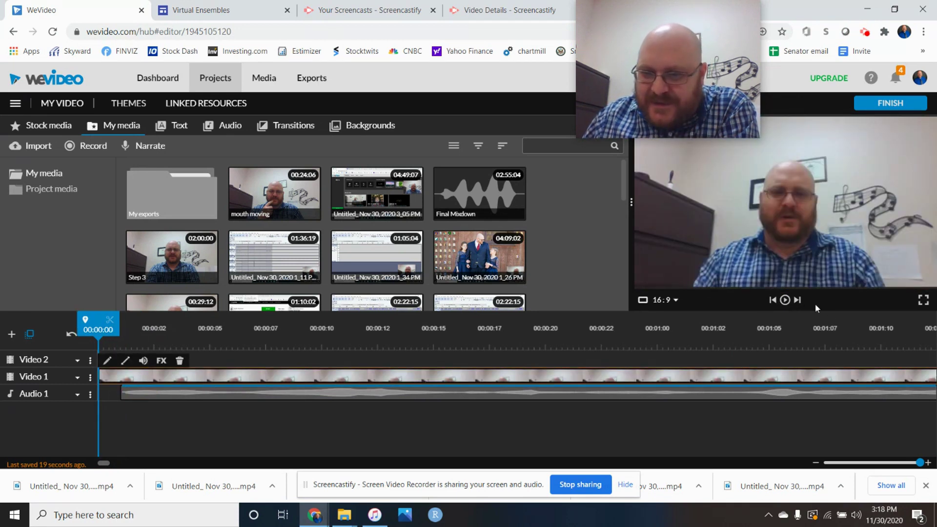
pyautogui.click(785, 300)
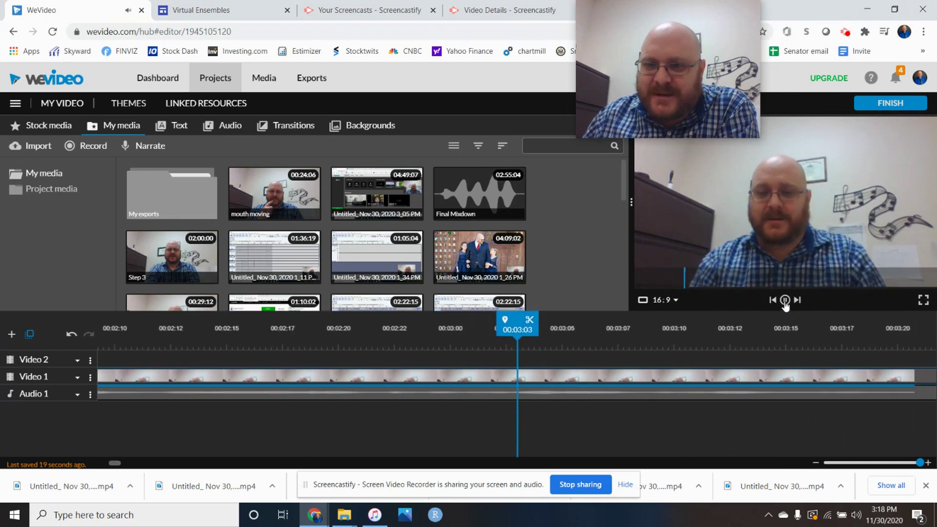
pyautogui.click(785, 300)
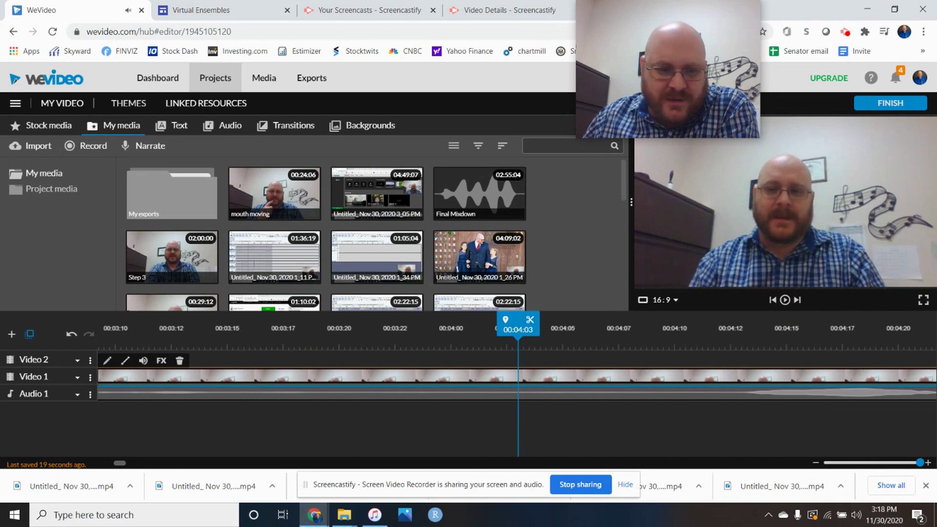
# Move the Video 1 clip to start at 00:00:02 and play the timeline to compare the timing with the audio.
pyautogui.moveTo(121, 466); pyautogui.dragTo(89, 467)
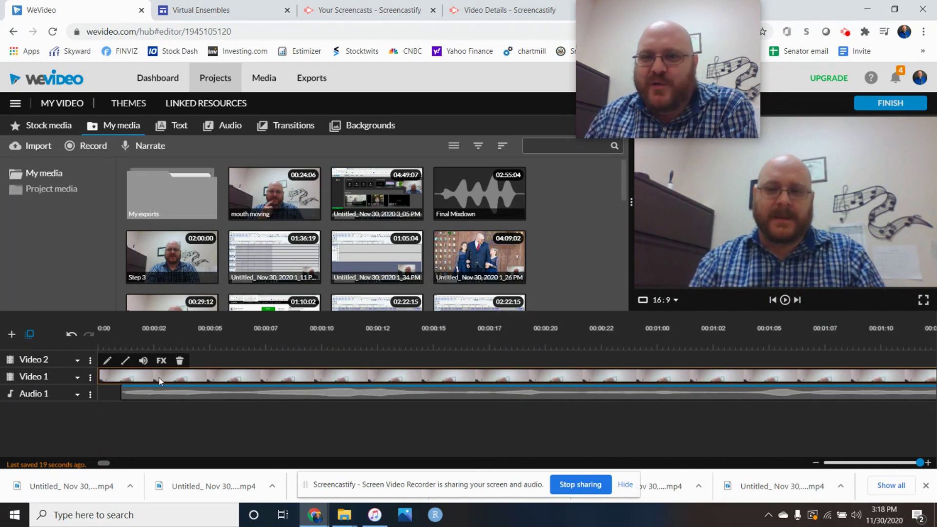
pyautogui.moveTo(159, 381); pyautogui.dragTo(222, 387)
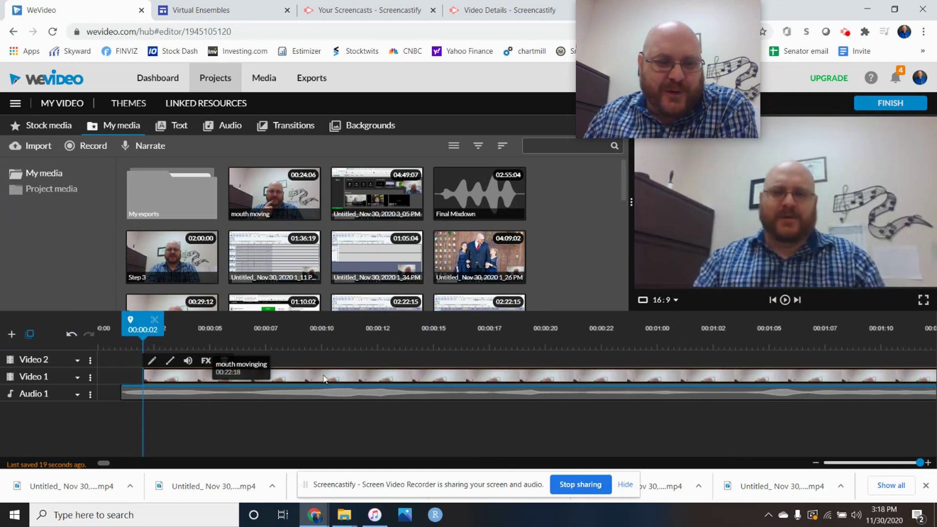
pyautogui.click(787, 302)
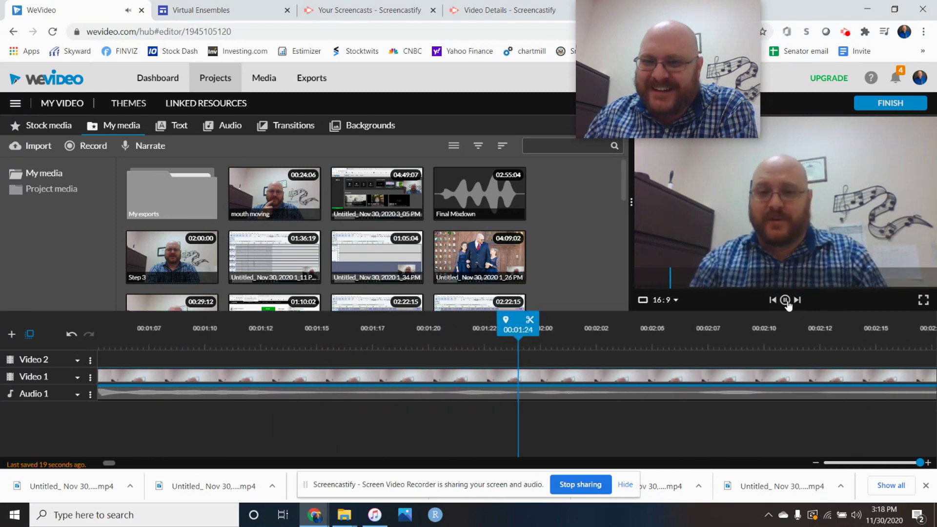
pyautogui.click(785, 300)
# Return the Video 1 clip to 00:00:00 and replay the timeline.
pyautogui.moveTo(123, 461); pyautogui.dragTo(100, 461)
pyautogui.moveTo(169, 375); pyautogui.dragTo(146, 375)
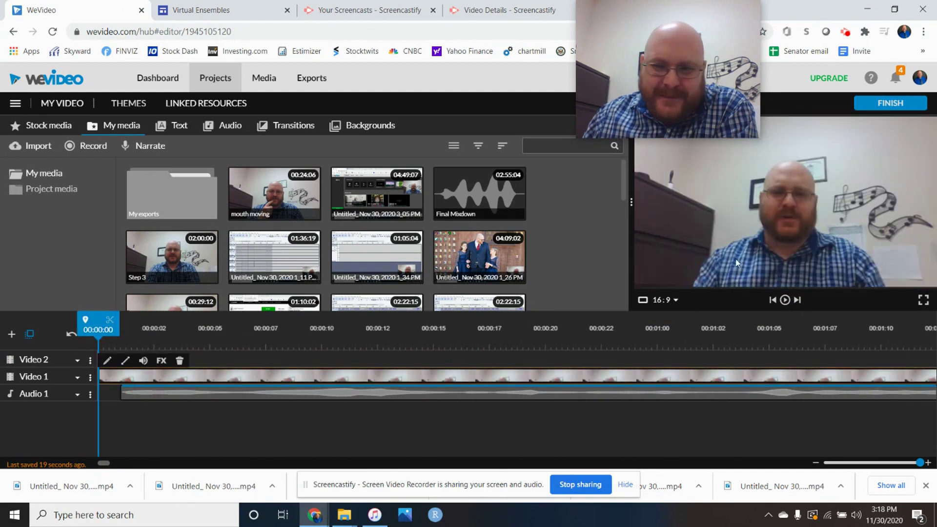
pyautogui.click(785, 300)
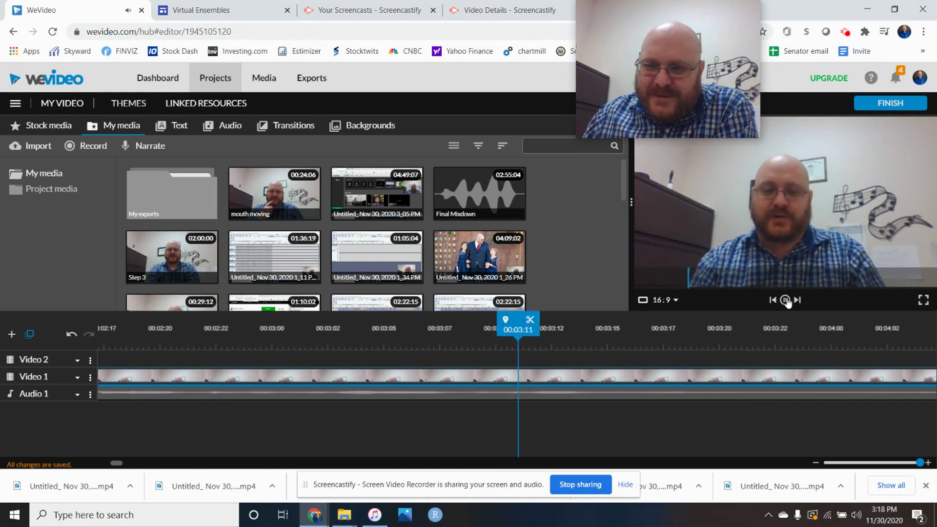
pyautogui.click(785, 300)
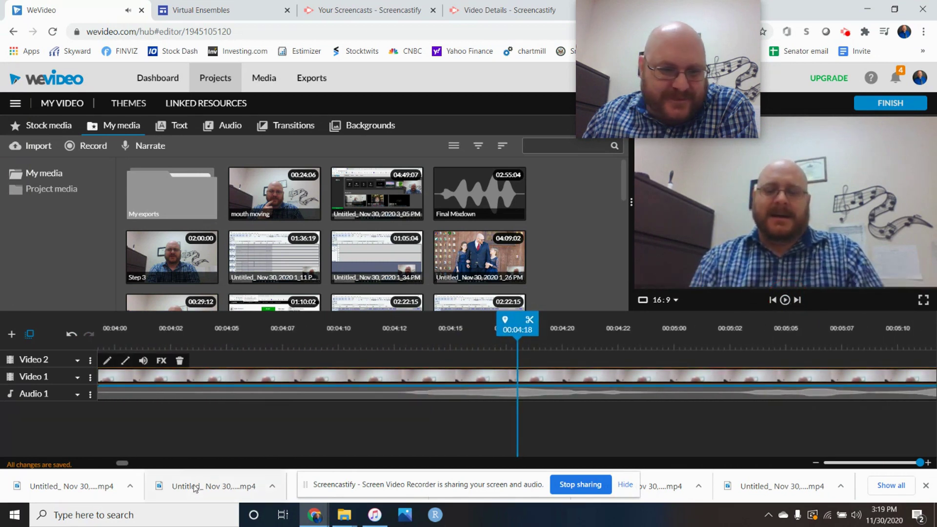
# Move the Audio 1 clip to start at 00:00:02 and play the timeline with the new offset.
pyautogui.moveTo(124, 464); pyautogui.dragTo(115, 469)
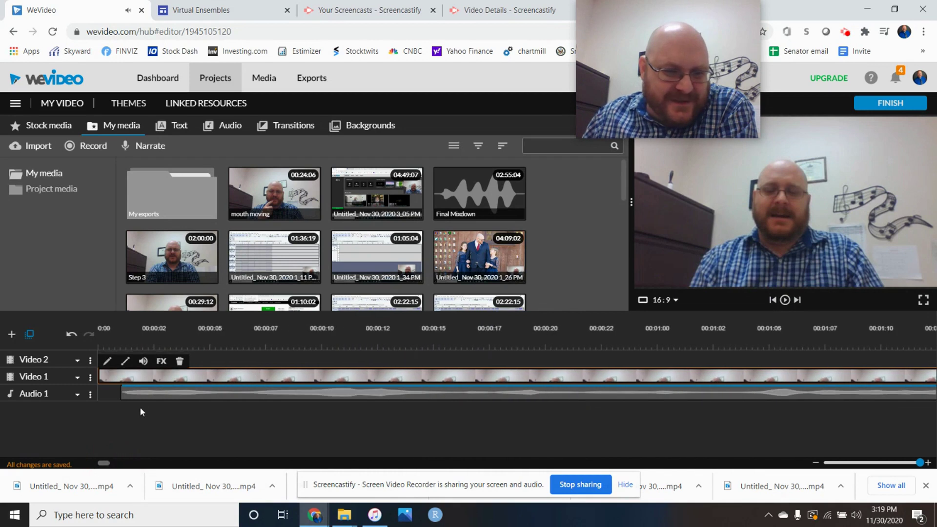
pyautogui.moveTo(141, 394); pyautogui.dragTo(166, 394)
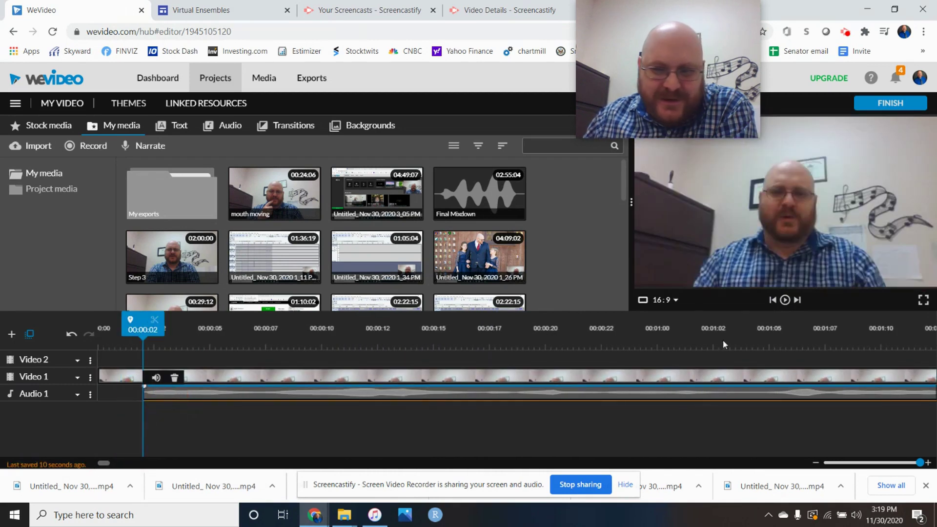
pyautogui.click(785, 299)
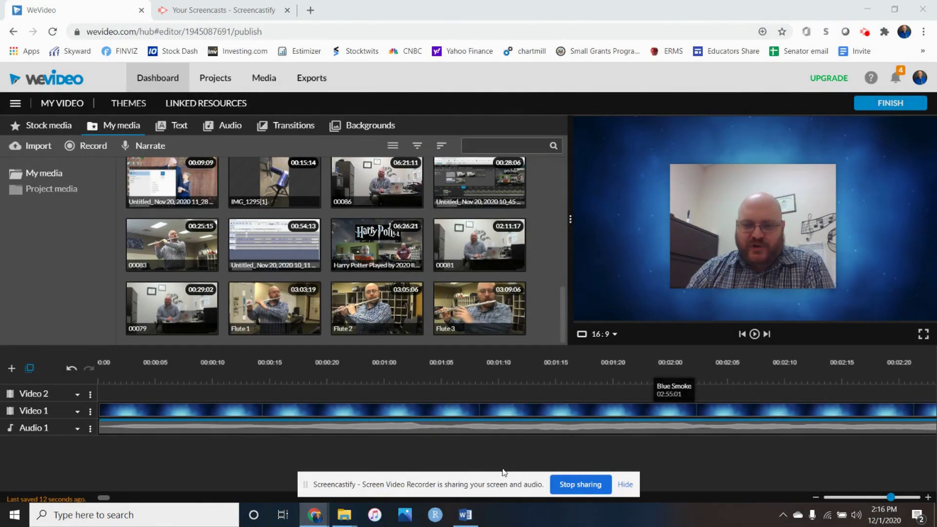
# Shorten the end of the Blue Smoke background clip to 02:53:24, and extend it back to 02:55:01 to match the Final Mixdown audio.
pyautogui.moveTo(105, 497); pyautogui.dragTo(703, 518)
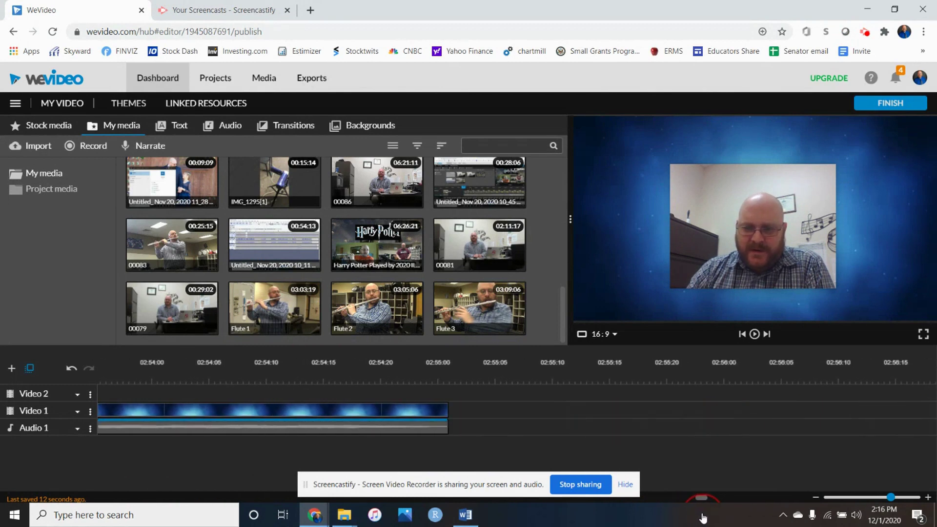
pyautogui.click(312, 409)
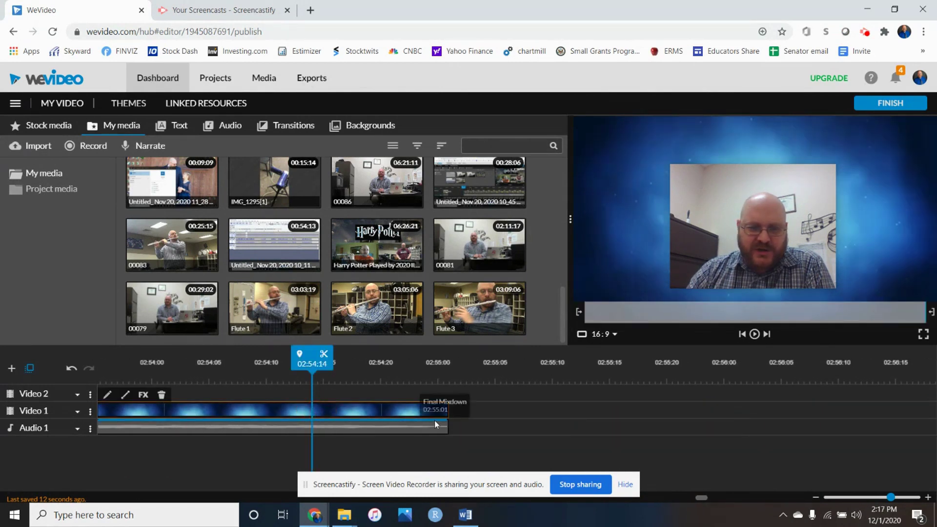
pyautogui.moveTo(447, 411); pyautogui.dragTo(142, 409)
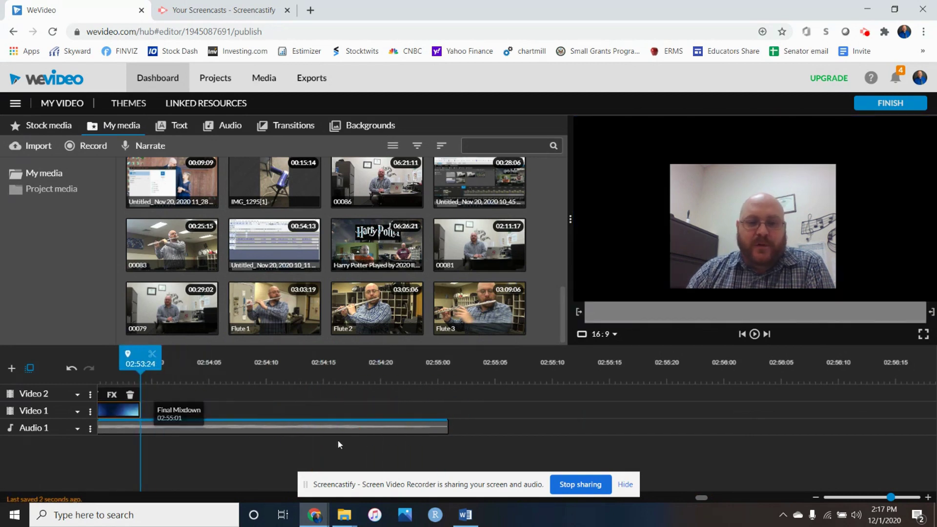
pyautogui.moveTo(140, 409); pyautogui.dragTo(446, 420)
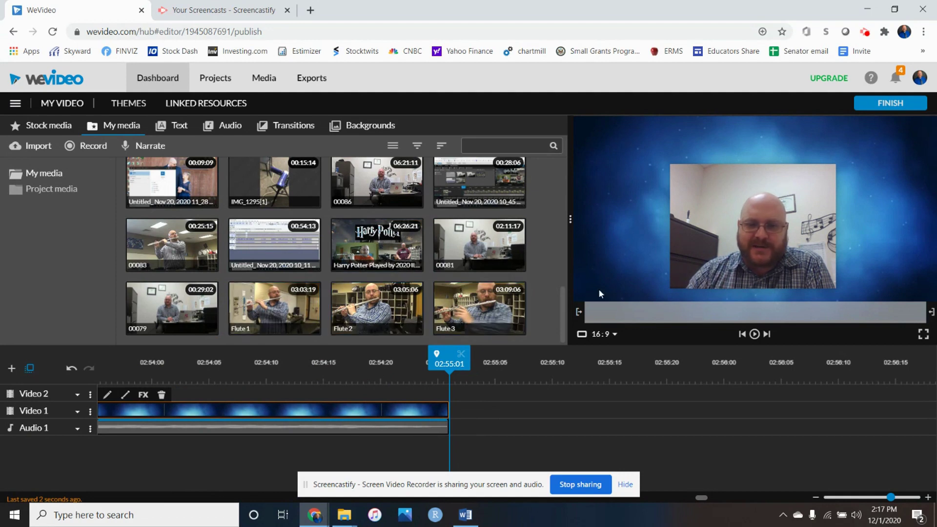
pyautogui.moveTo(691, 259)
pyautogui.moveTo(716, 250); pyautogui.dragTo(282, 237)
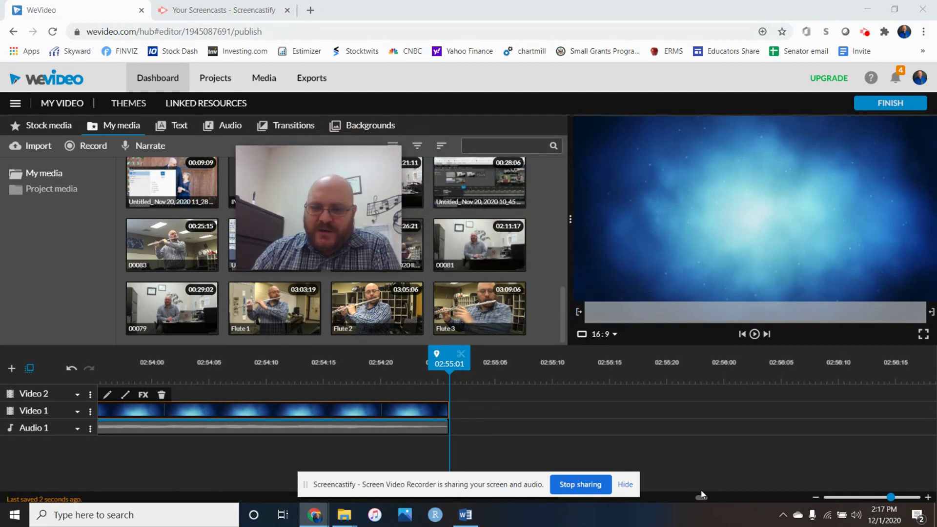
# Rename the Video 1 track as Background.
pyautogui.moveTo(702, 500); pyautogui.dragTo(489, 499)
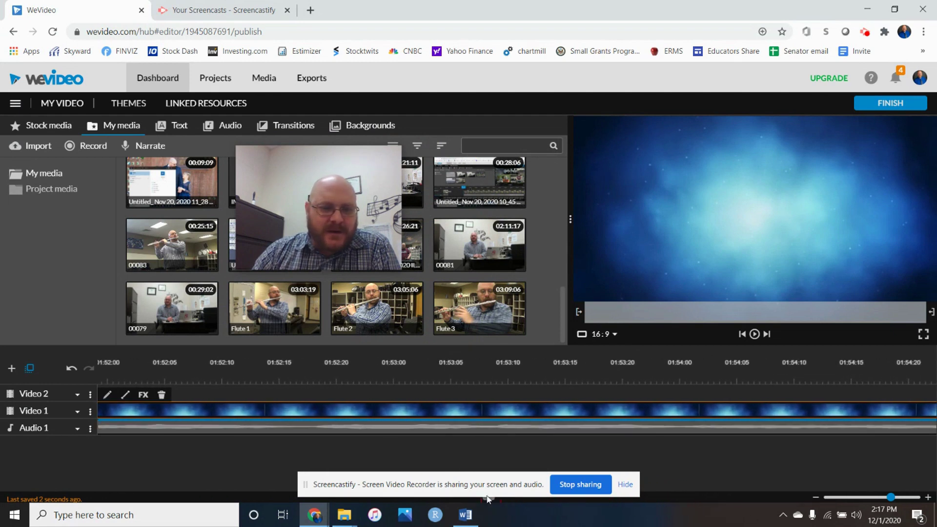
pyautogui.click(61, 401)
pyautogui.click(60, 429)
pyautogui.click(61, 413)
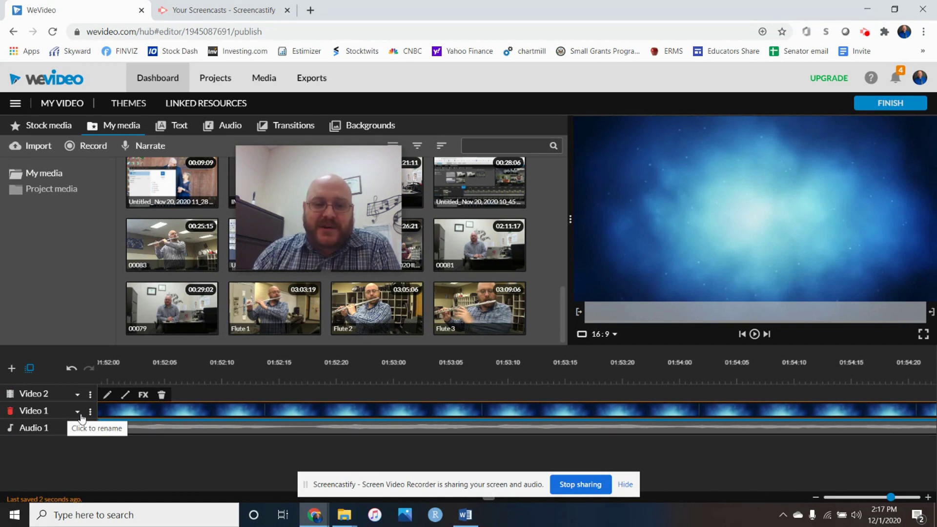
pyautogui.click(77, 413)
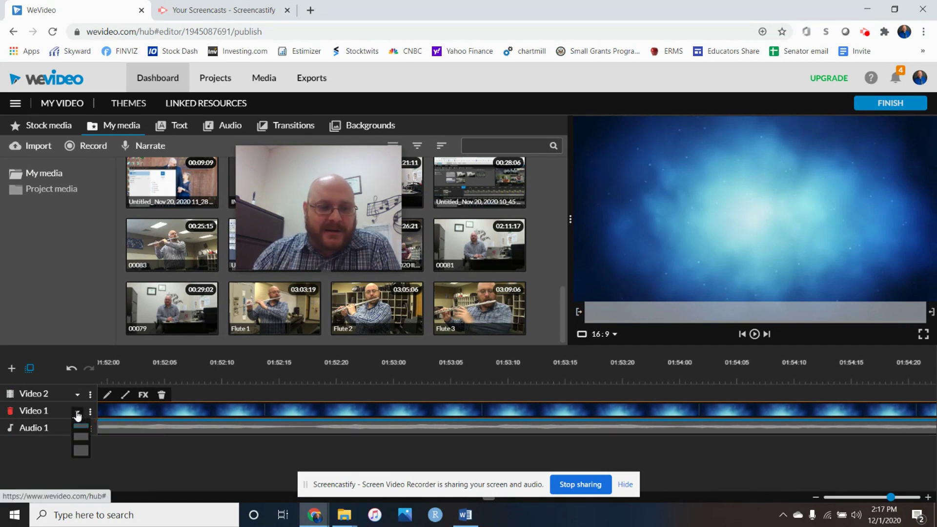
pyautogui.click(90, 412)
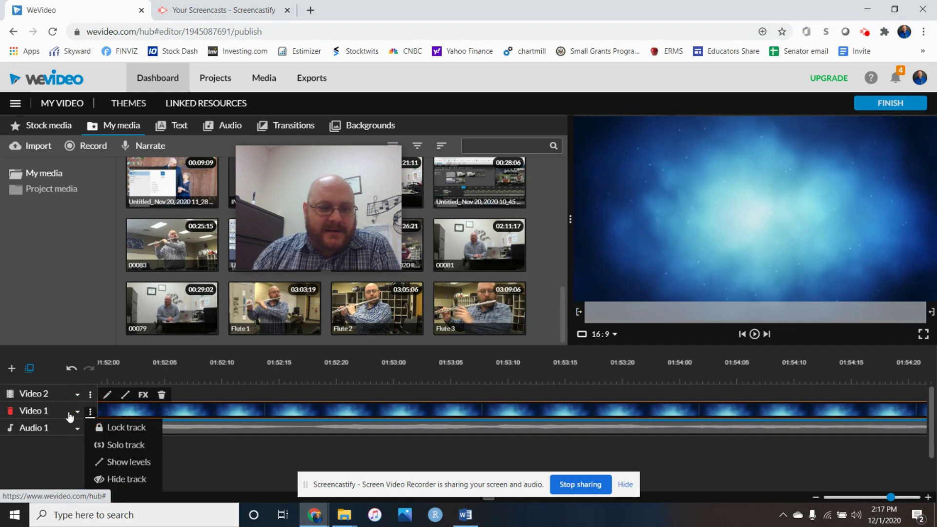
pyautogui.click(53, 410)
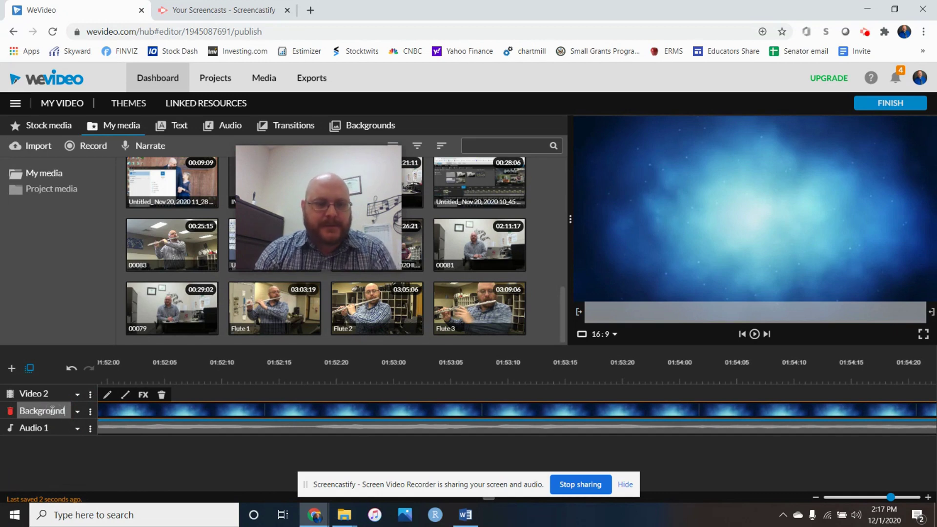
pyautogui.press('Return')
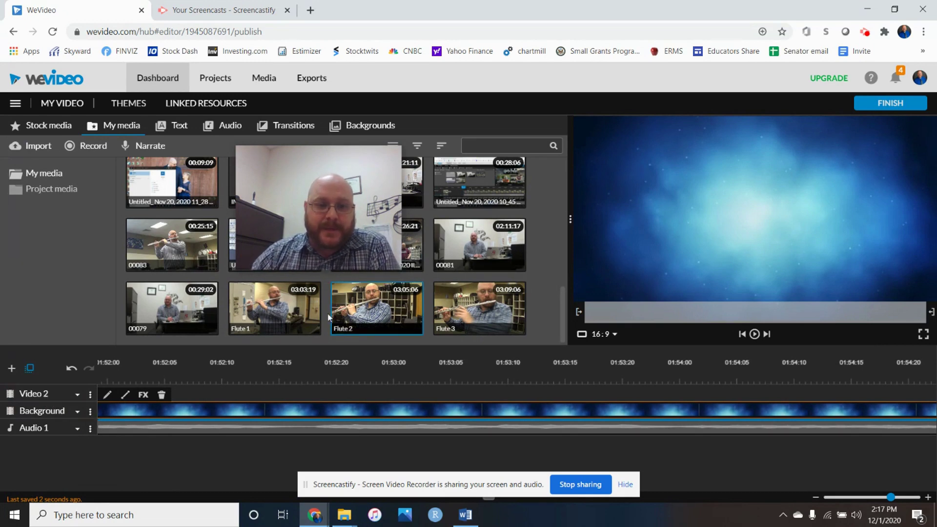
# Place the Flute 1 clip on the Video 2 track and move it to start at 00:00:00.
pyautogui.moveTo(266, 311); pyautogui.dragTo(150, 396)
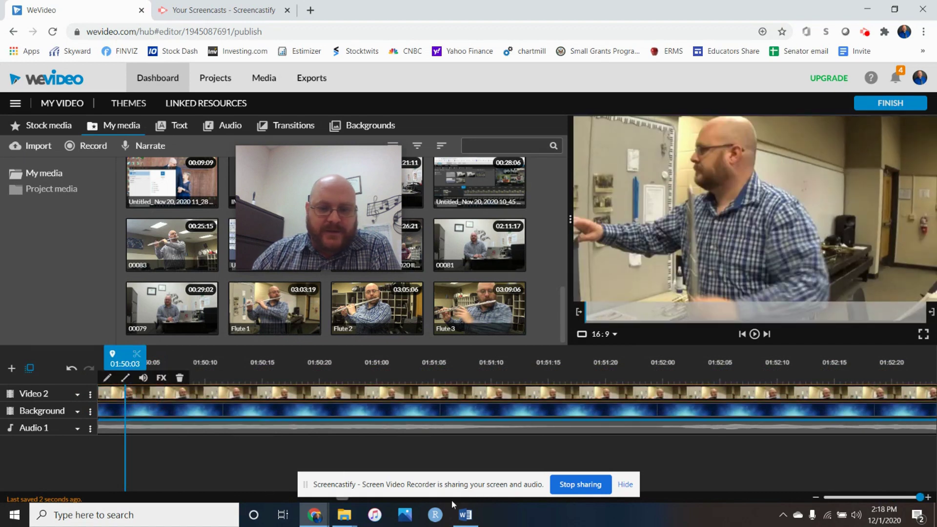
pyautogui.click(534, 482)
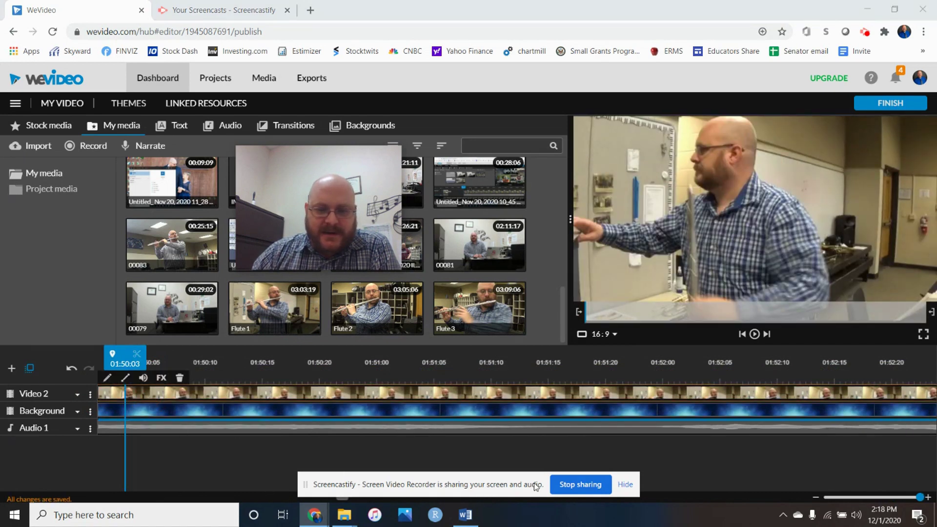
pyautogui.click(817, 498)
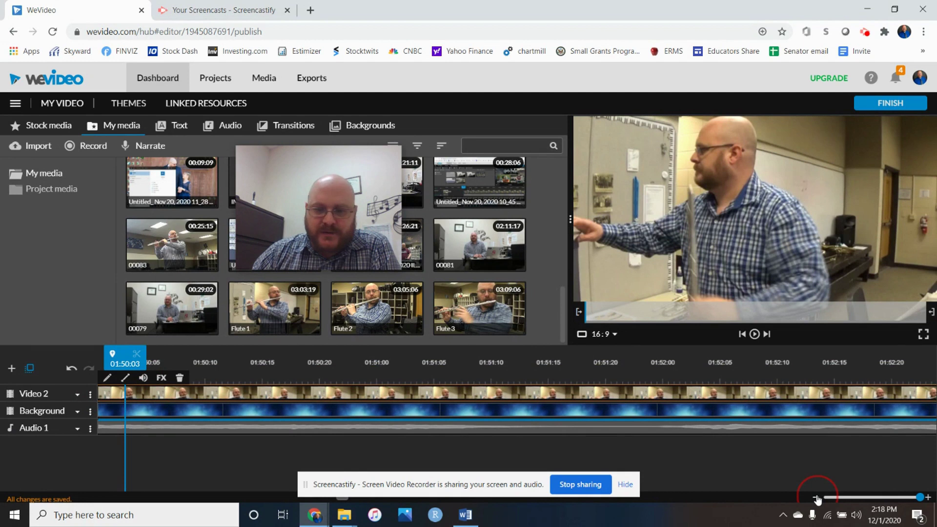
pyautogui.click(828, 497)
pyautogui.moveTo(654, 399); pyautogui.dragTo(240, 394)
pyautogui.click(824, 497)
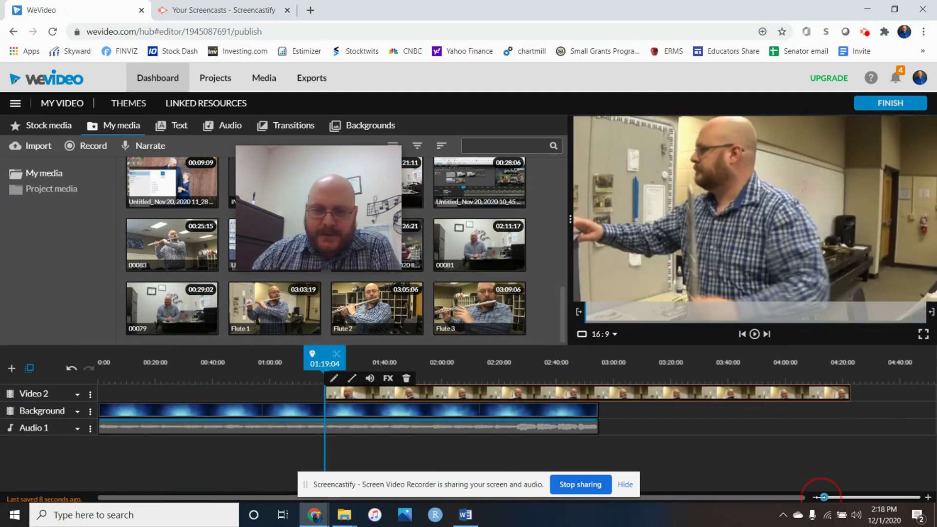
pyautogui.moveTo(606, 387); pyautogui.dragTo(374, 398)
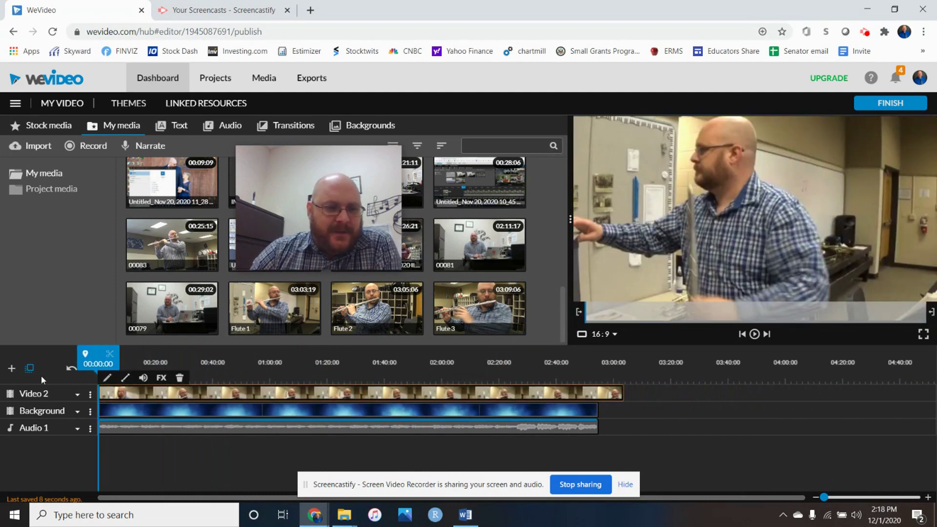
# Add a new video track named Flute 2.
pyautogui.click(11, 370)
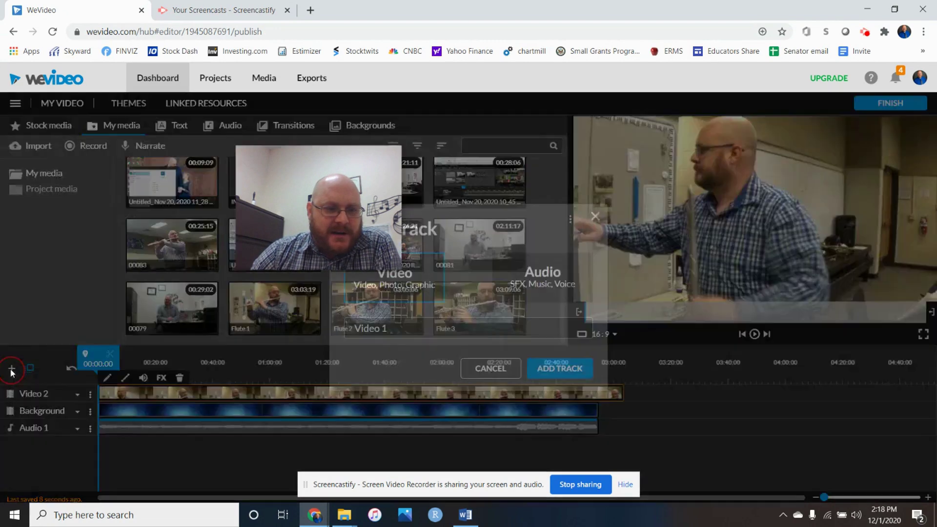
pyautogui.moveTo(399, 328); pyautogui.dragTo(318, 324)
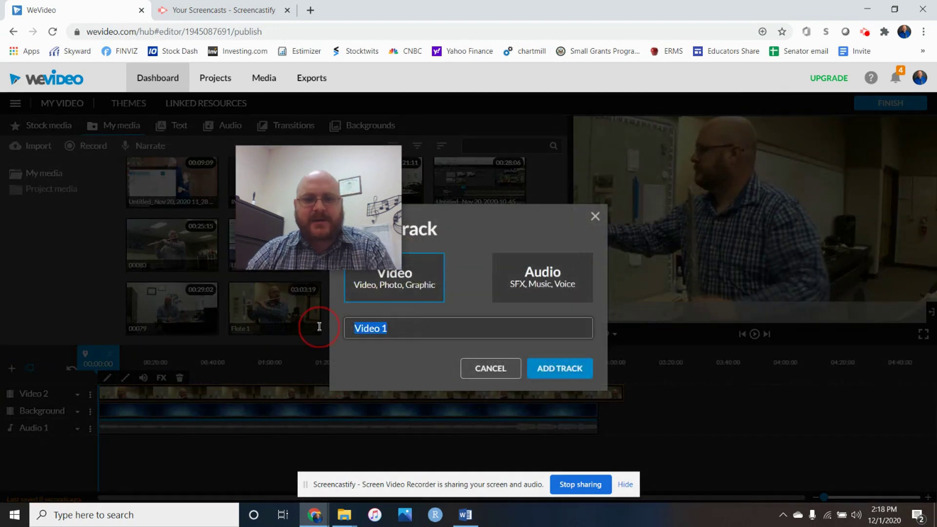
pyautogui.write('Flute 2')
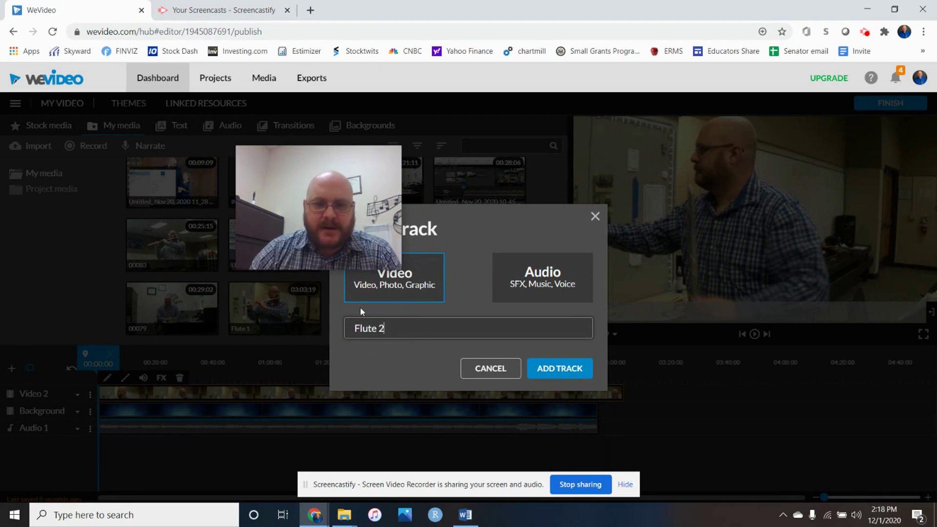
pyautogui.click(548, 368)
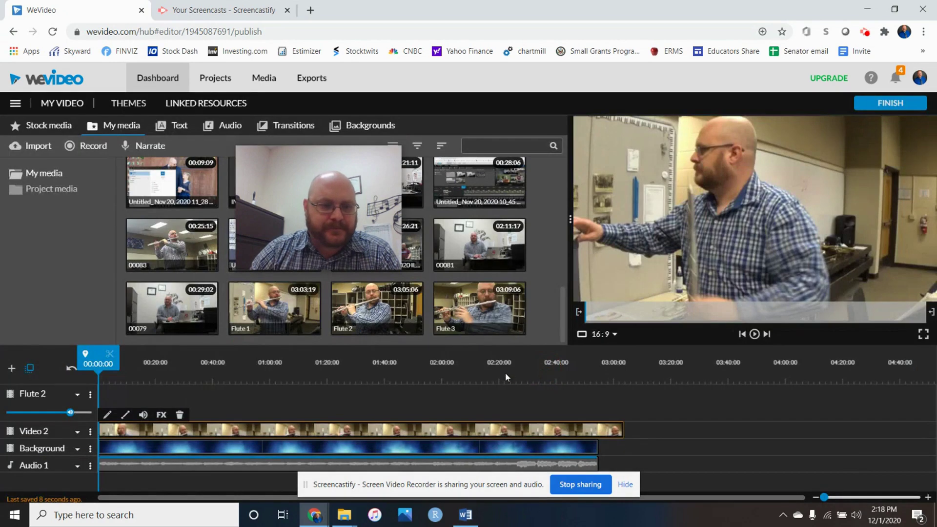
# Rename the Video 2 track as Flute 1.
pyautogui.click(355, 305)
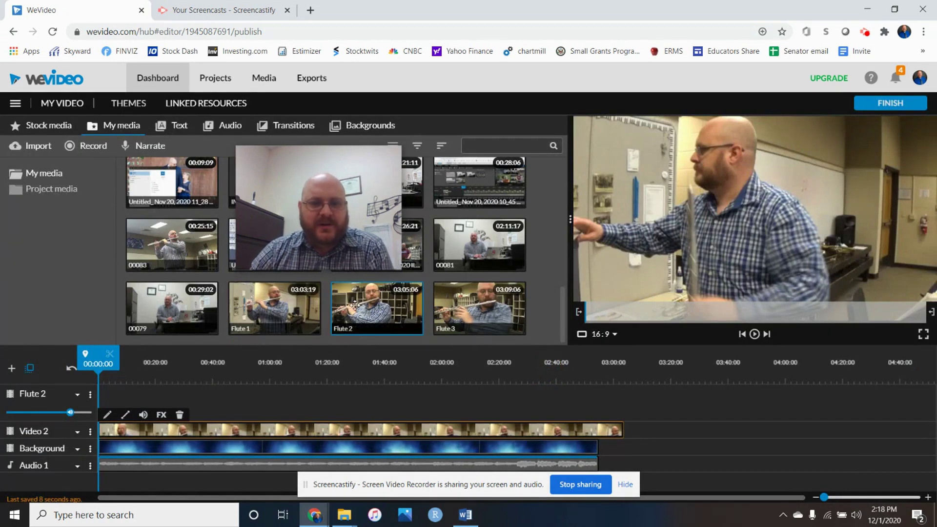
pyautogui.moveTo(354, 305); pyautogui.dragTo(77, 447)
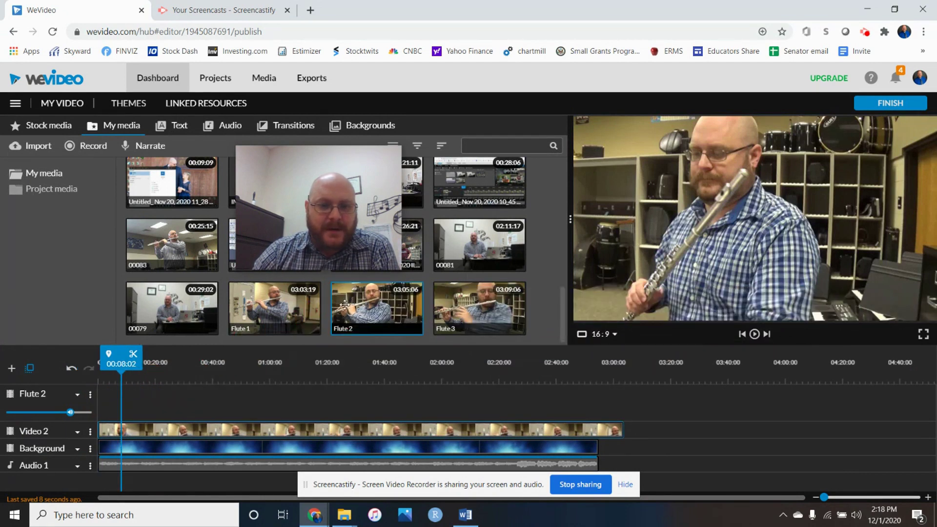
pyautogui.click(69, 428)
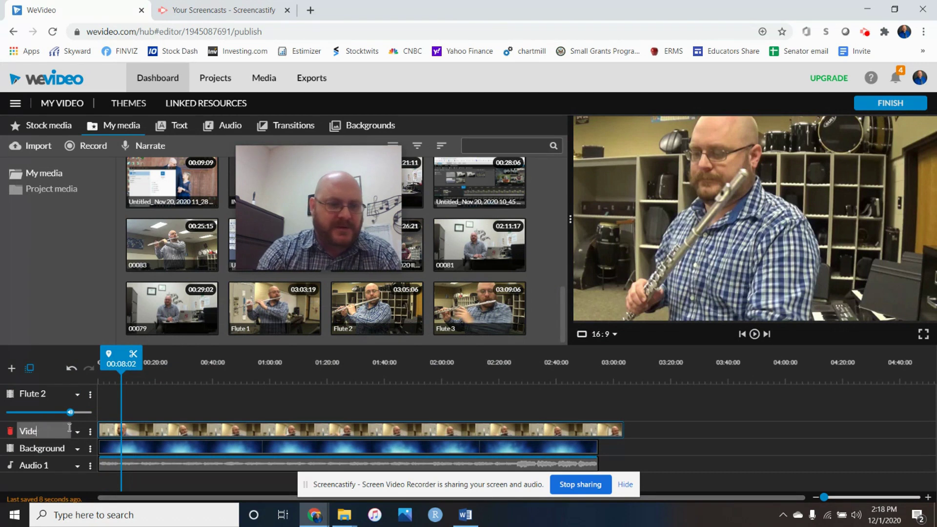
pyautogui.write('Flut')
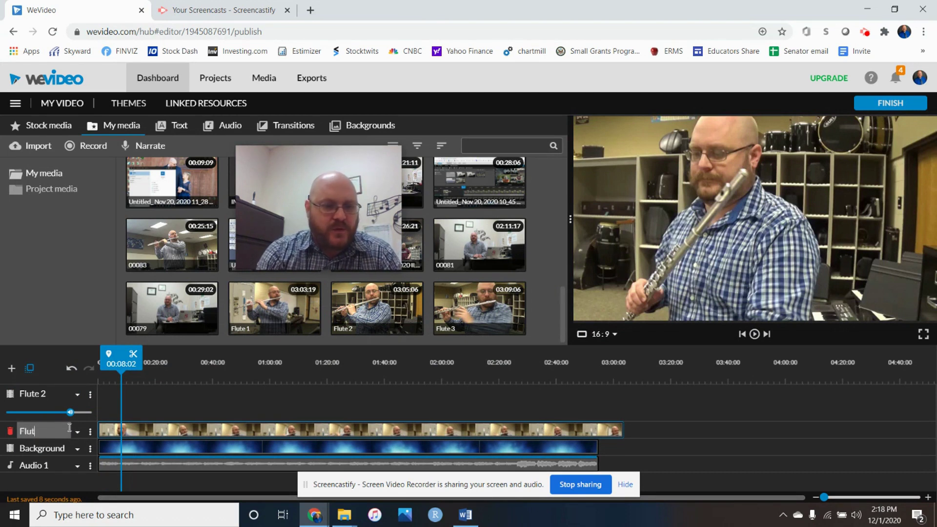
pyautogui.write('e 1')
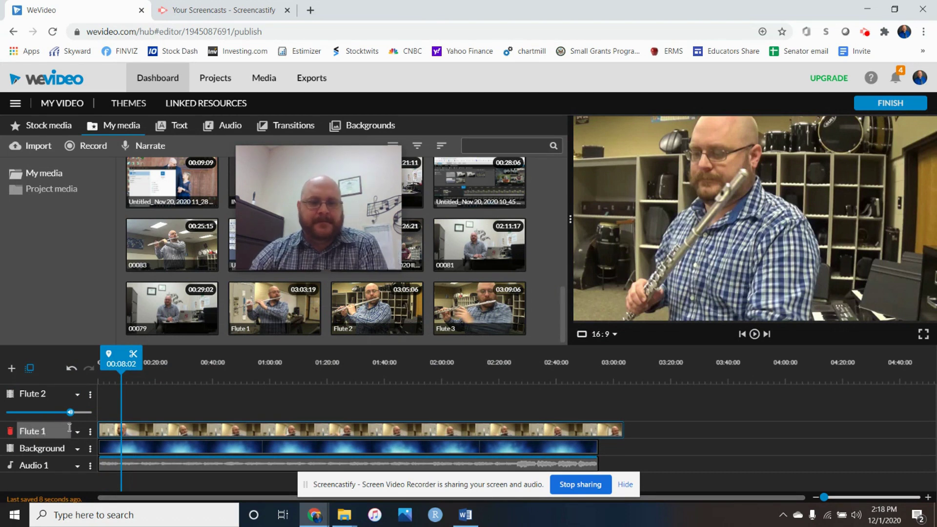
pyautogui.click(639, 525)
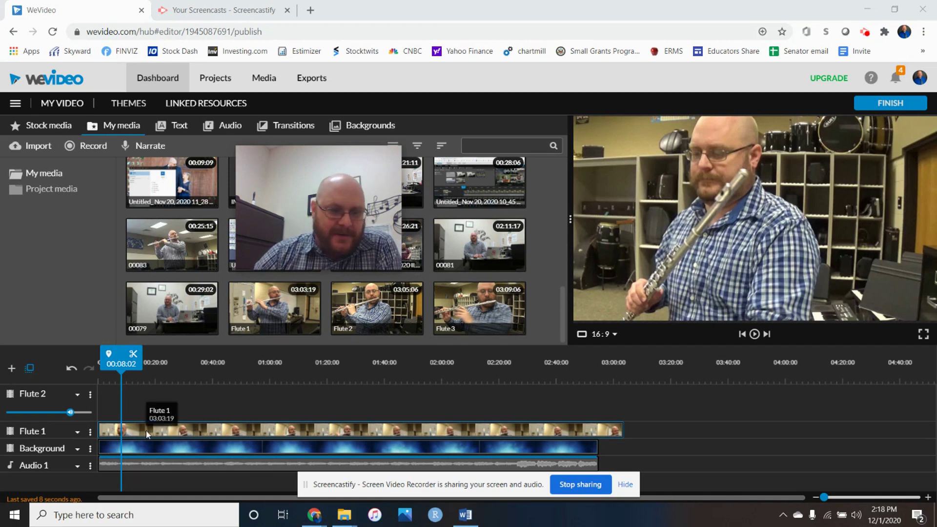
# Check the Flute 1 track's mute setting, and play the project from 00:00:00 to compare the flute video with the audio.
pyautogui.moveTo(120, 359); pyautogui.dragTo(89, 361)
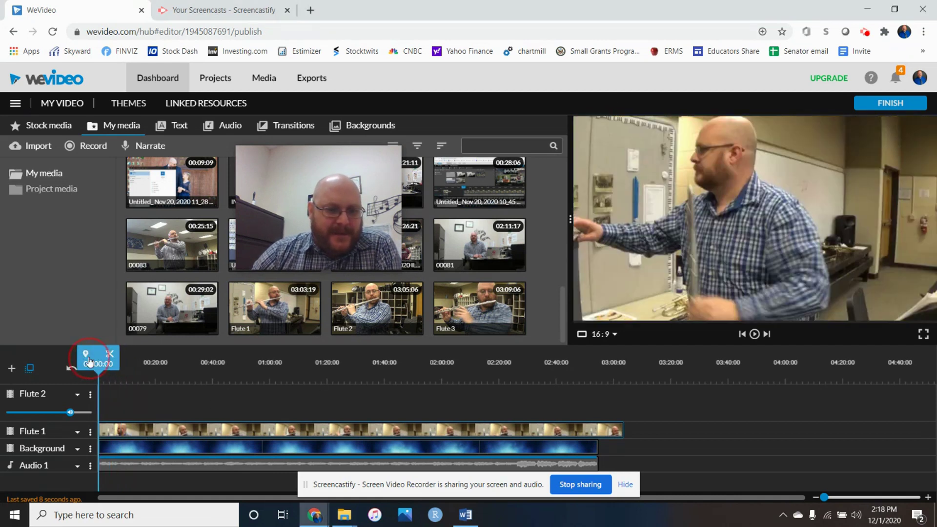
pyautogui.click(90, 432)
pyautogui.scroll(-1, 122, 461)
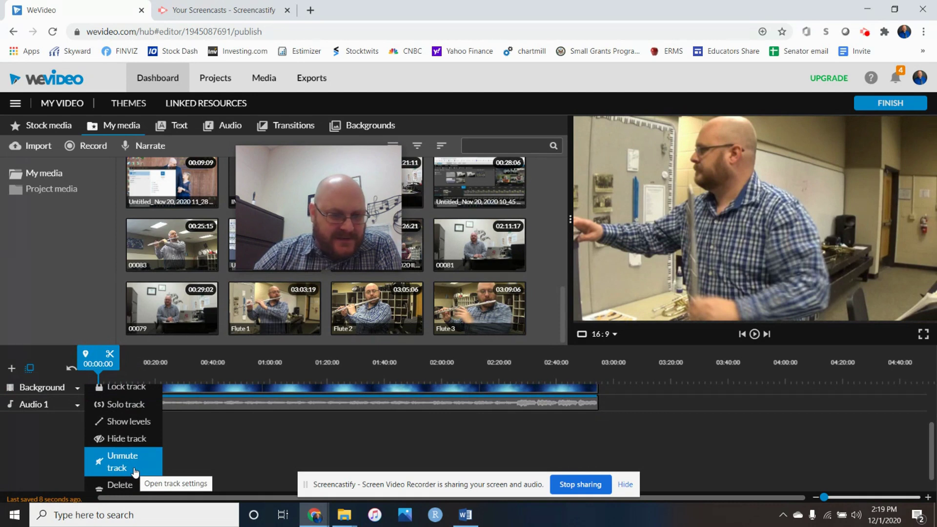
pyautogui.scroll(-1, 136, 472)
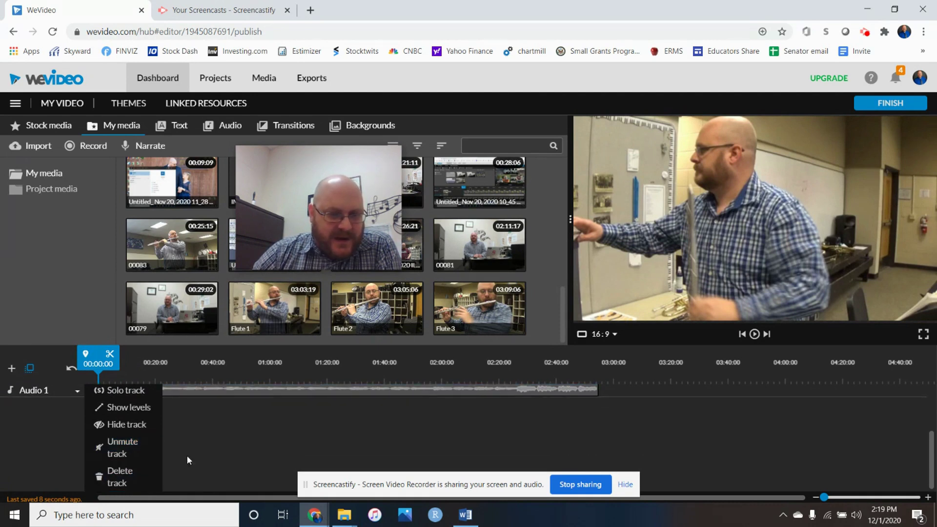
pyautogui.scroll(2, 210, 445)
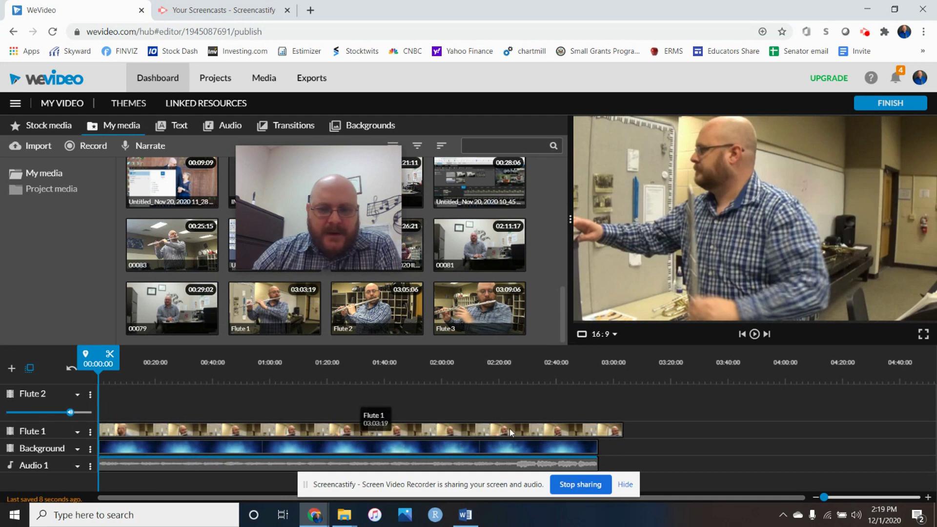
pyautogui.click(754, 336)
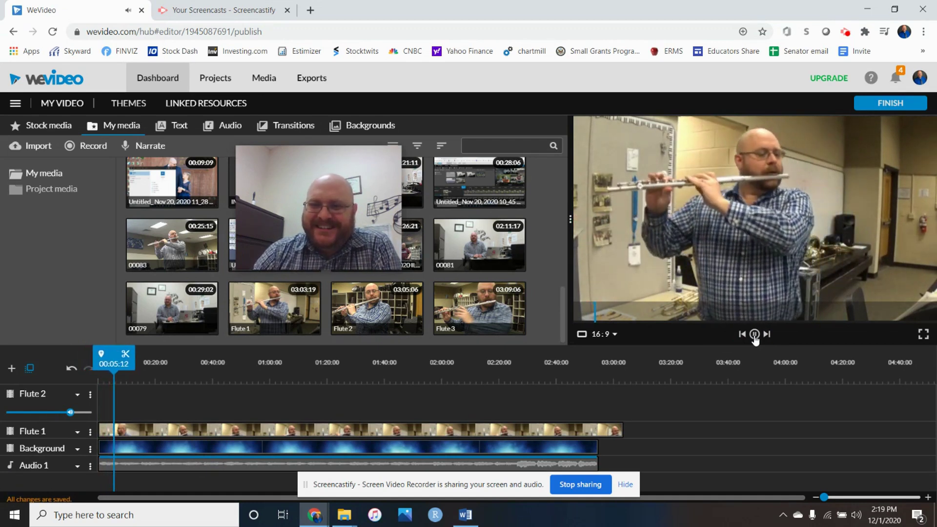
pyautogui.click(754, 335)
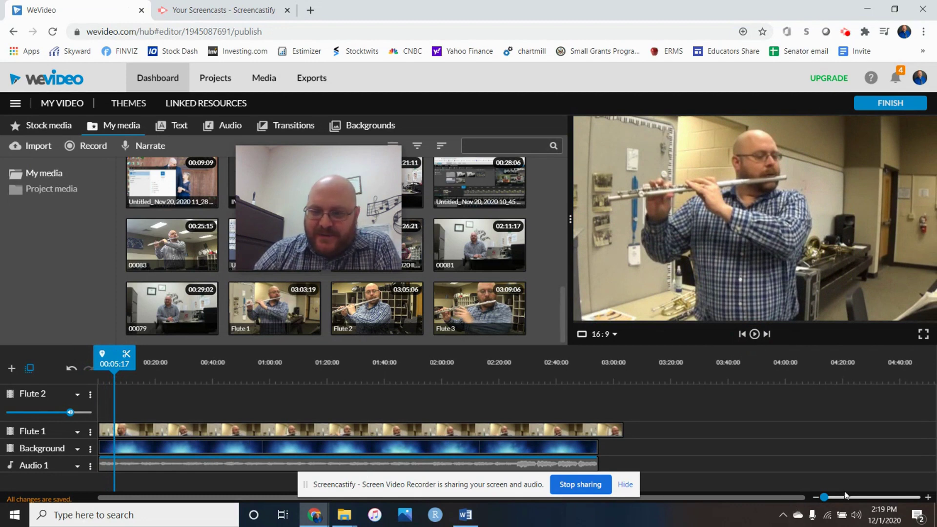
# Trim the start of the Flute 1 clip to 00:01:17 on the timeline at maximum zoom.
pyautogui.moveTo(823, 497); pyautogui.dragTo(930, 500)
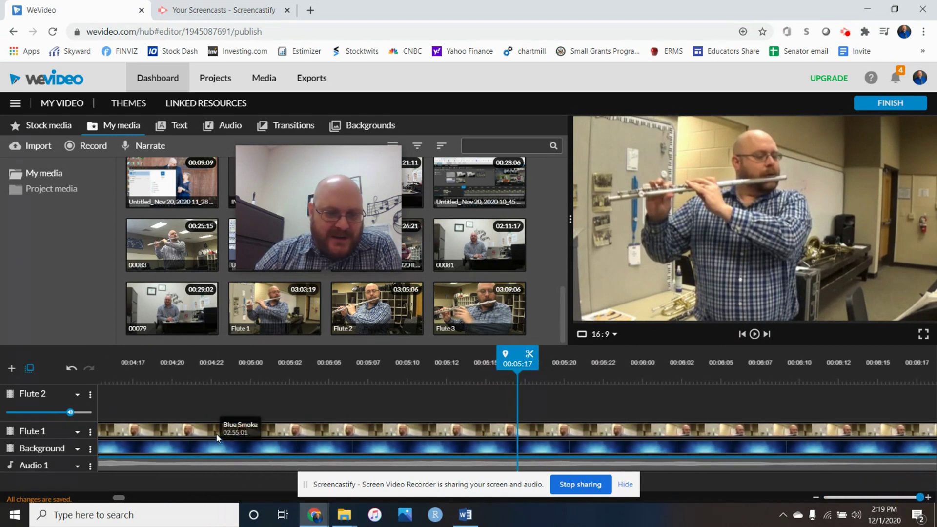
pyautogui.click(102, 428)
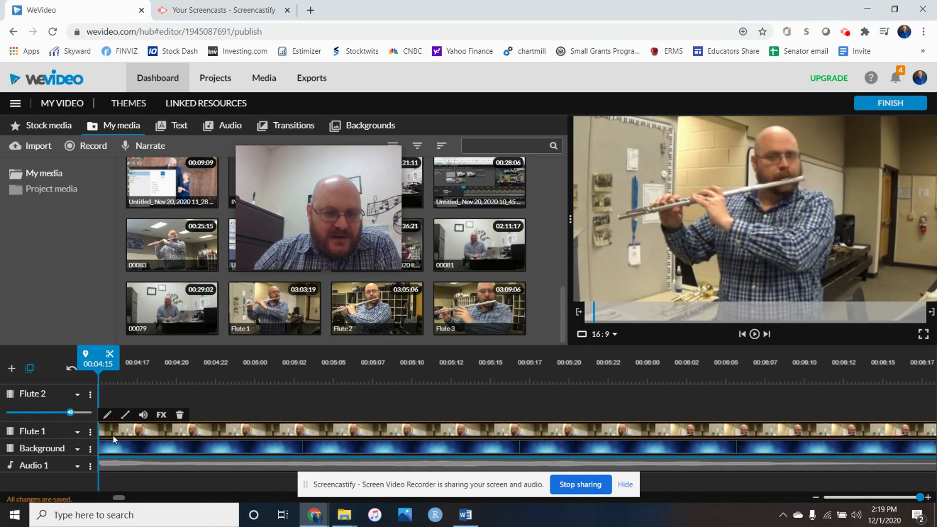
pyautogui.moveTo(131, 435); pyautogui.dragTo(926, 433)
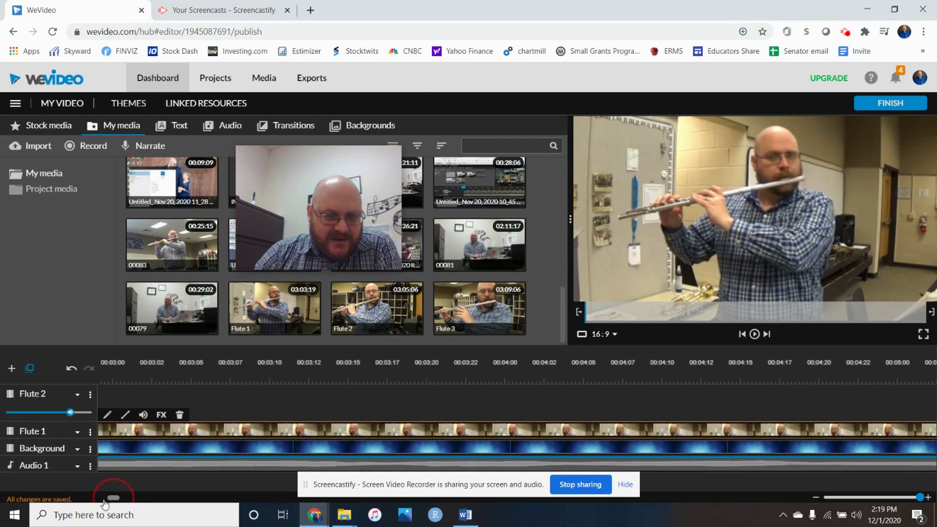
pyautogui.moveTo(120, 498); pyautogui.dragTo(51, 502)
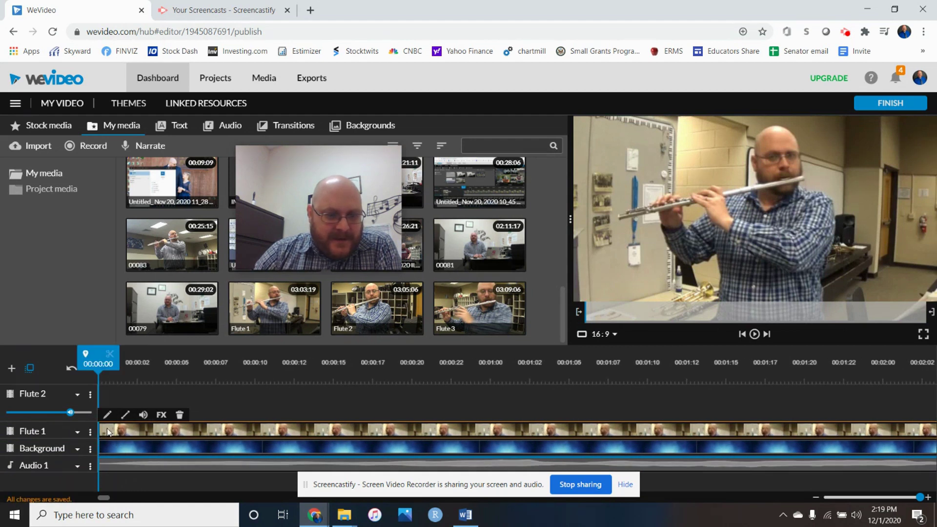
pyautogui.moveTo(101, 429); pyautogui.dragTo(766, 429)
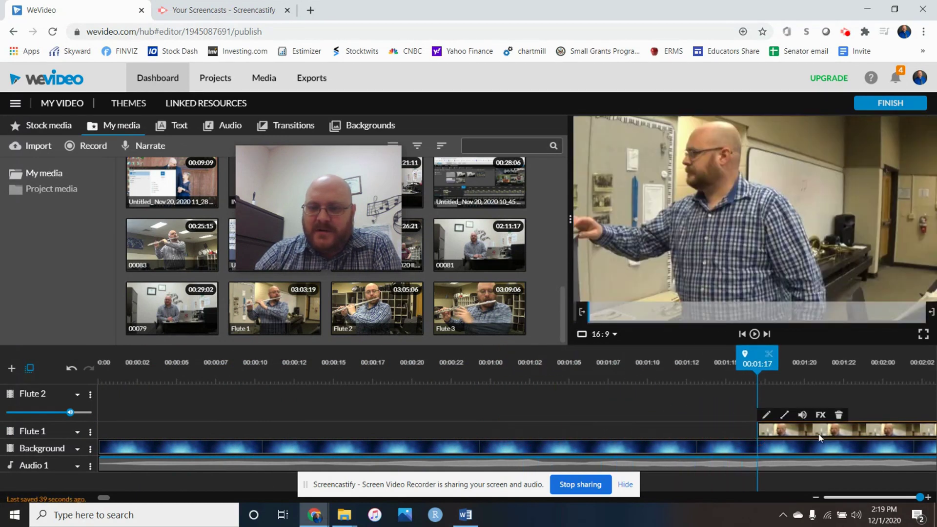
# Trim the Flute 1 clip's start further, return the clip to 00:00:00, and play it to check the sync.
pyautogui.moveTo(832, 433); pyautogui.dragTo(712, 434)
pyautogui.moveTo(778, 433); pyautogui.dragTo(648, 472)
pyautogui.moveTo(725, 441); pyautogui.dragTo(232, 472)
pyautogui.click(107, 430)
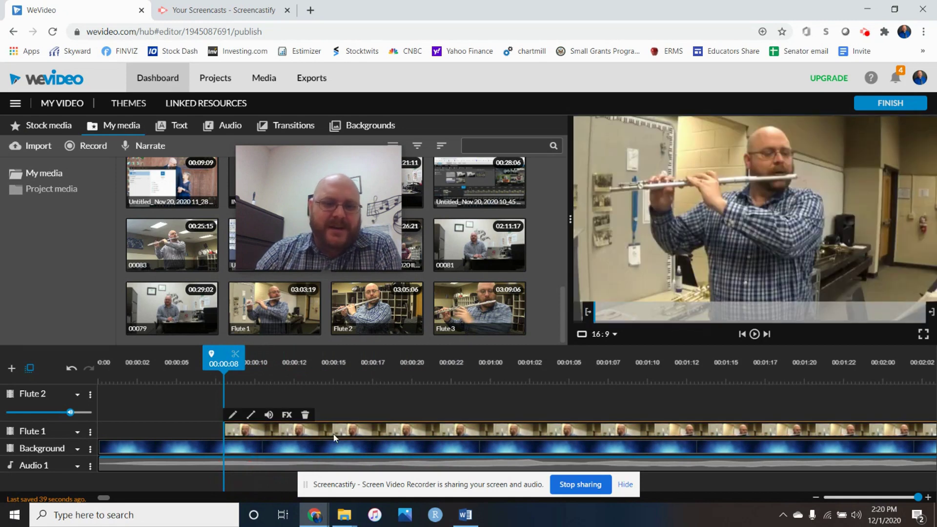
pyautogui.moveTo(373, 433); pyautogui.dragTo(230, 434)
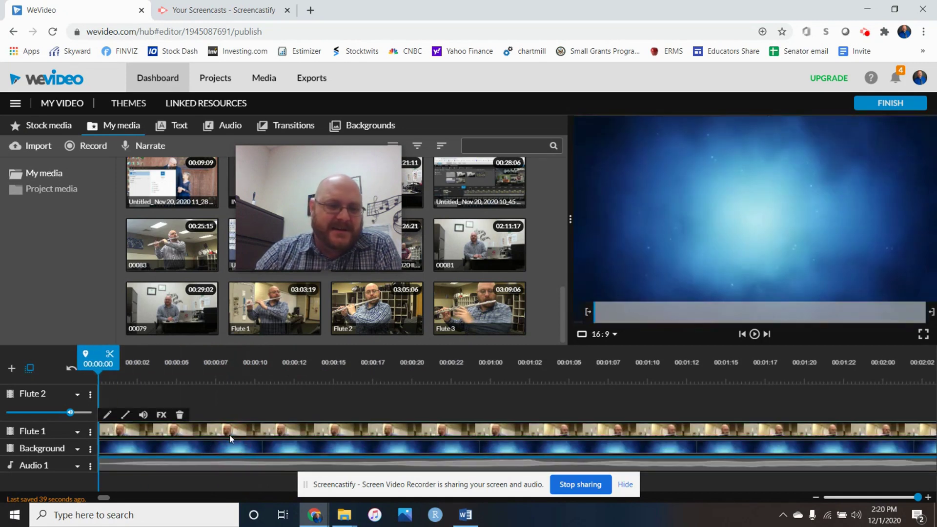
pyautogui.click(754, 335)
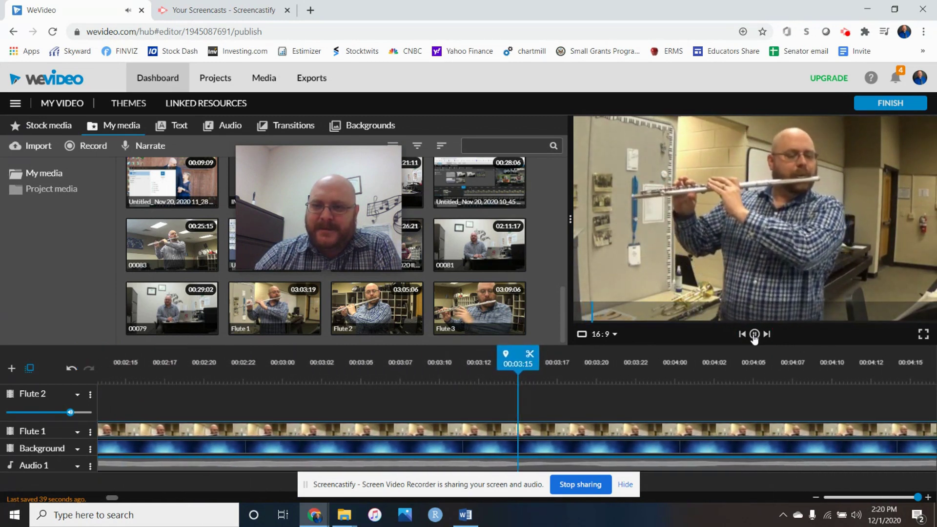
pyautogui.click(754, 335)
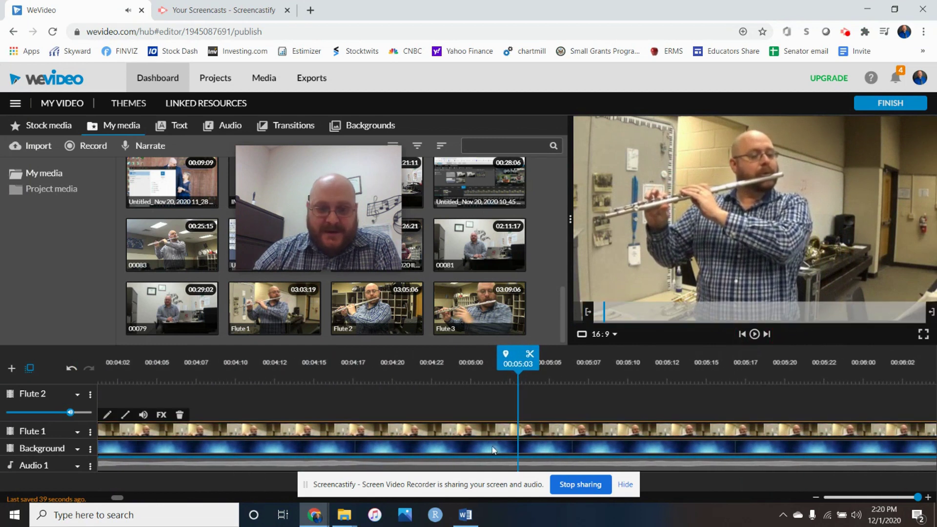
# Trim the Flute 1 clip's start to 00:00:04, move the clip back to 00:00:00, and replay it against the audio.
pyautogui.moveTo(118, 498); pyautogui.dragTo(76, 505)
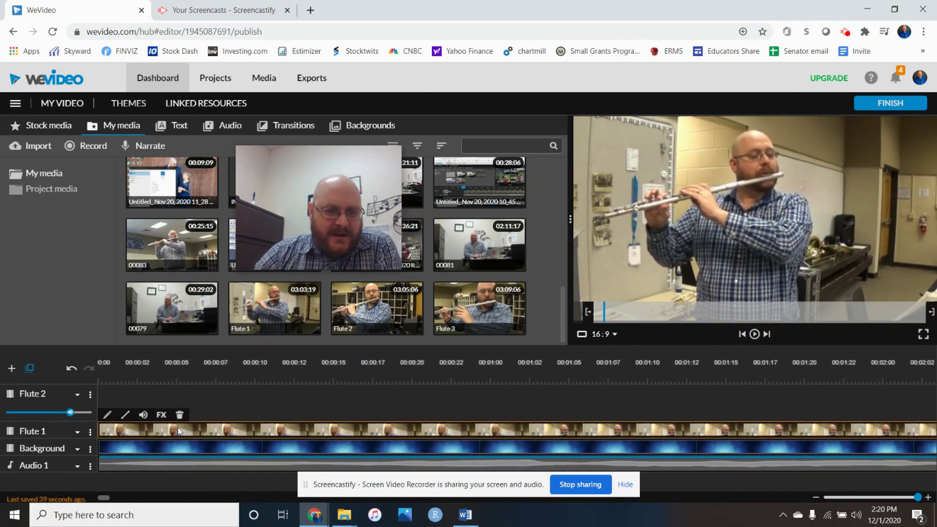
pyautogui.moveTo(185, 431); pyautogui.dragTo(247, 434)
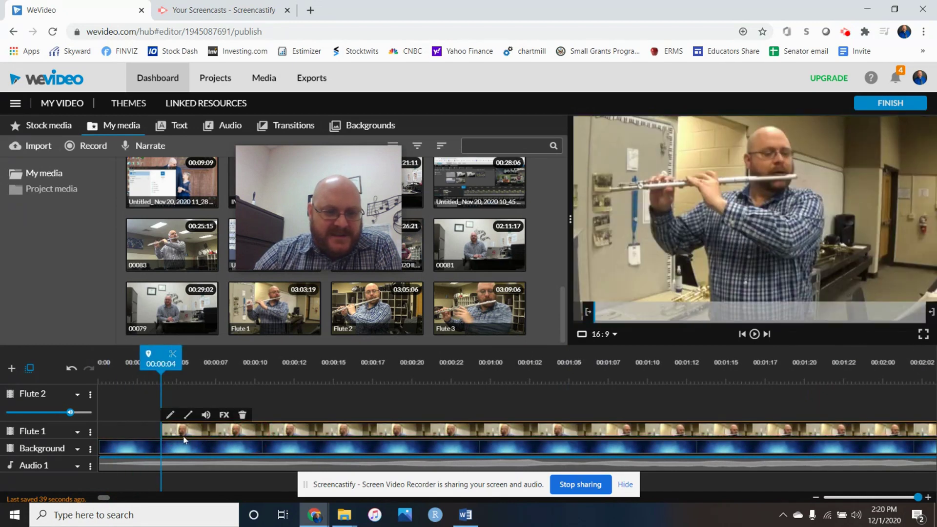
pyautogui.moveTo(161, 429); pyautogui.dragTo(132, 432)
pyautogui.moveTo(162, 432)
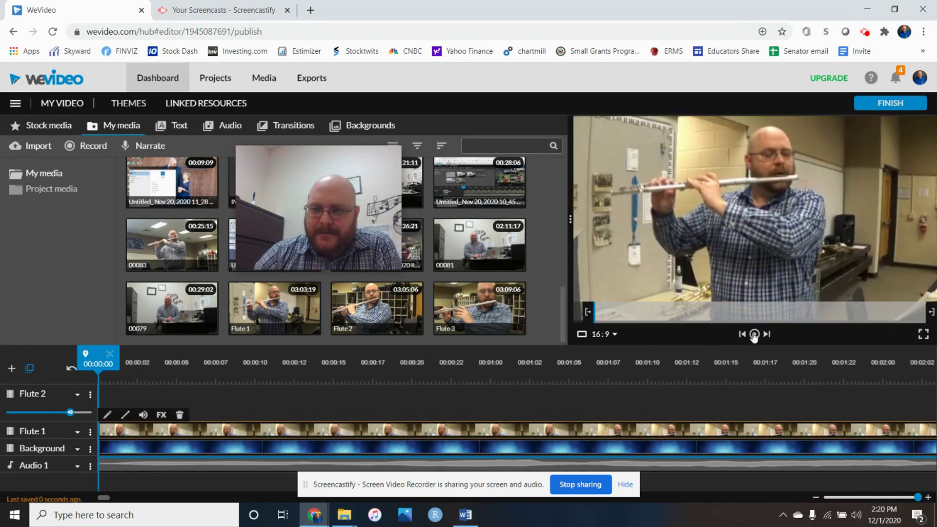
pyautogui.click(754, 335)
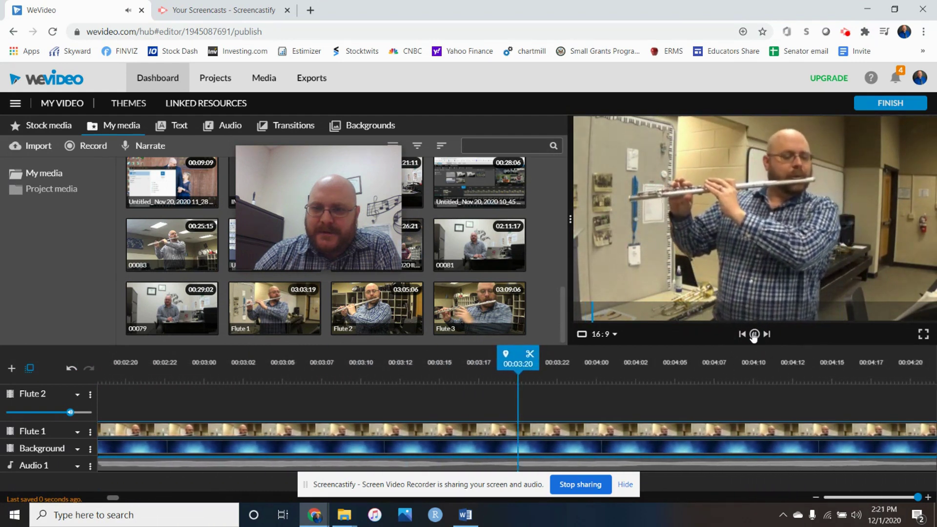
pyautogui.click(754, 335)
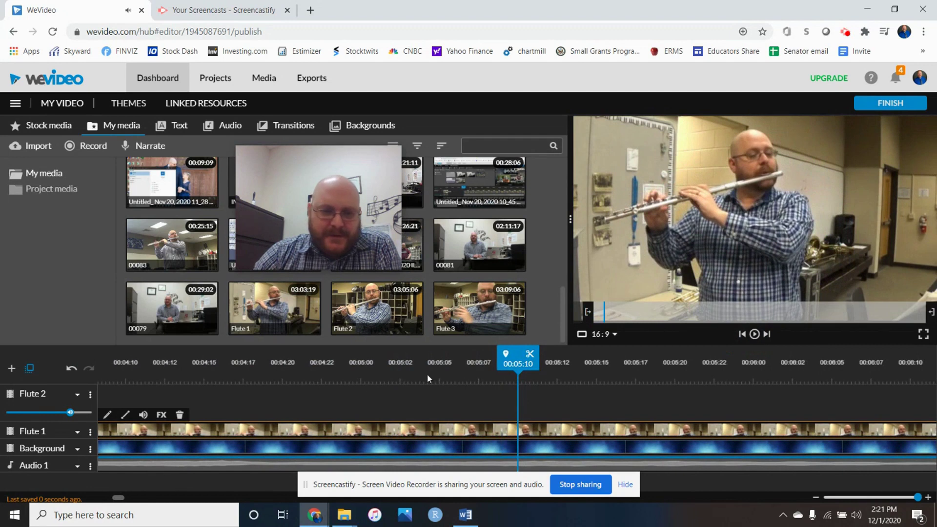
# Undo the accidental clip shift, and cut a few more frames off Flute 1's start with the clip realigned to 00:00:00 for playback.
pyautogui.moveTo(179, 433); pyautogui.dragTo(471, 421)
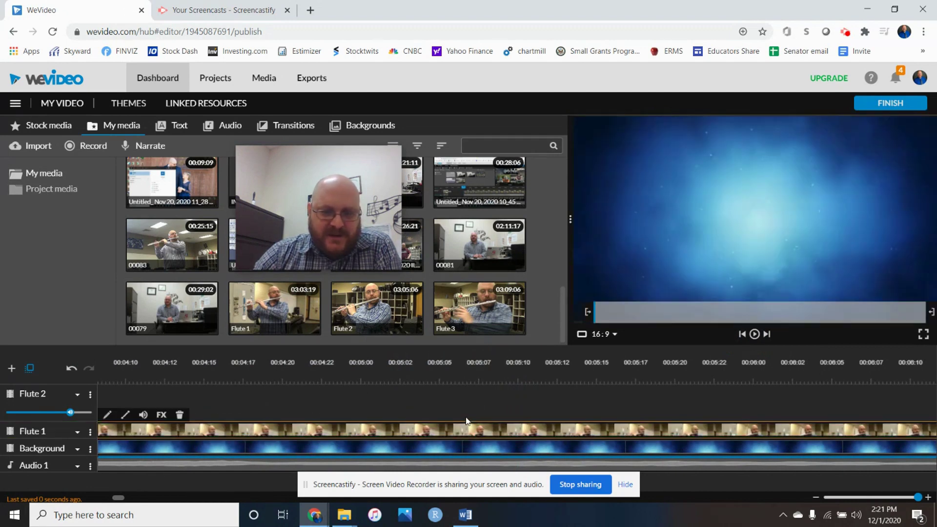
pyautogui.hotkey('ctrl', 'z')
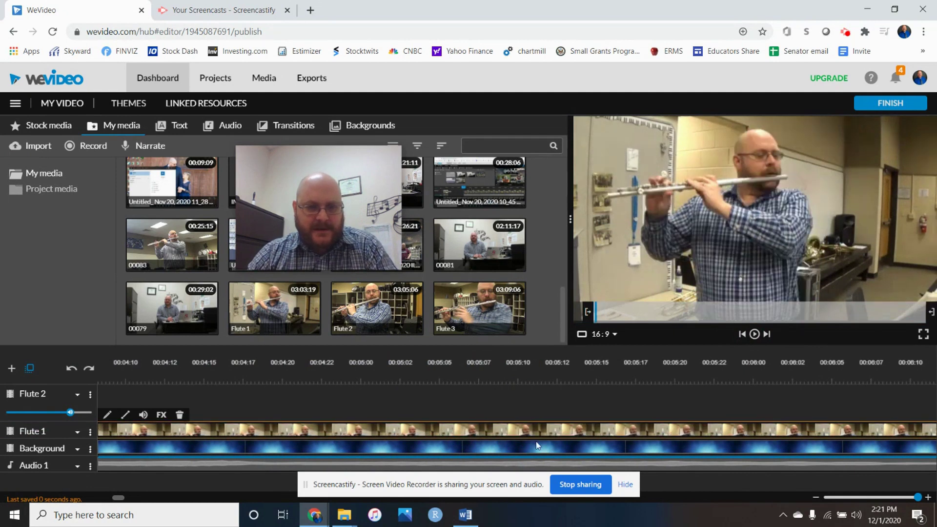
pyautogui.click(118, 498)
pyautogui.moveTo(118, 497); pyautogui.dragTo(104, 498)
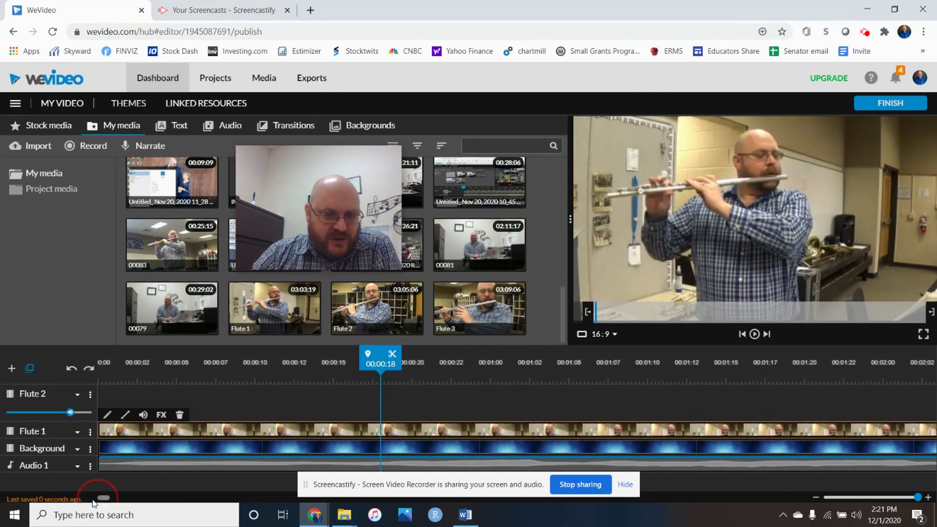
pyautogui.moveTo(113, 434); pyautogui.dragTo(256, 428)
pyautogui.moveTo(329, 435); pyautogui.dragTo(173, 434)
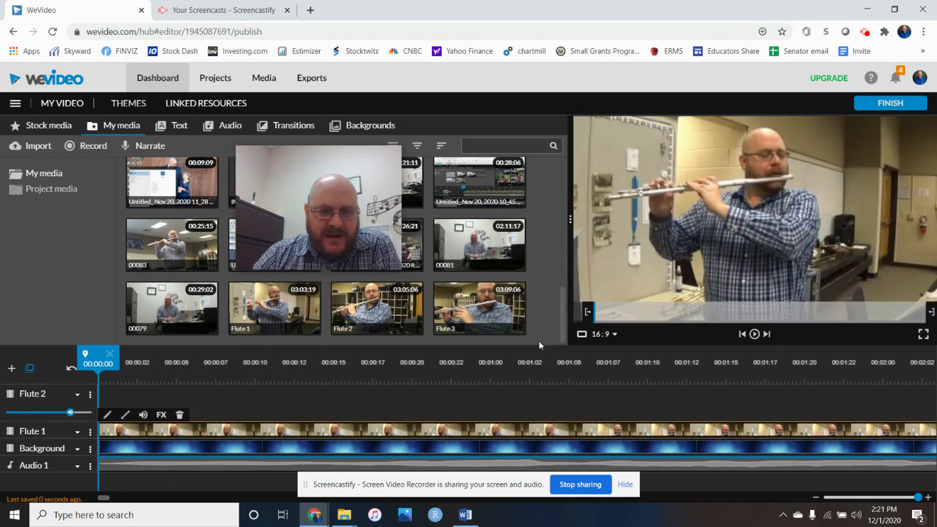
pyautogui.click(754, 334)
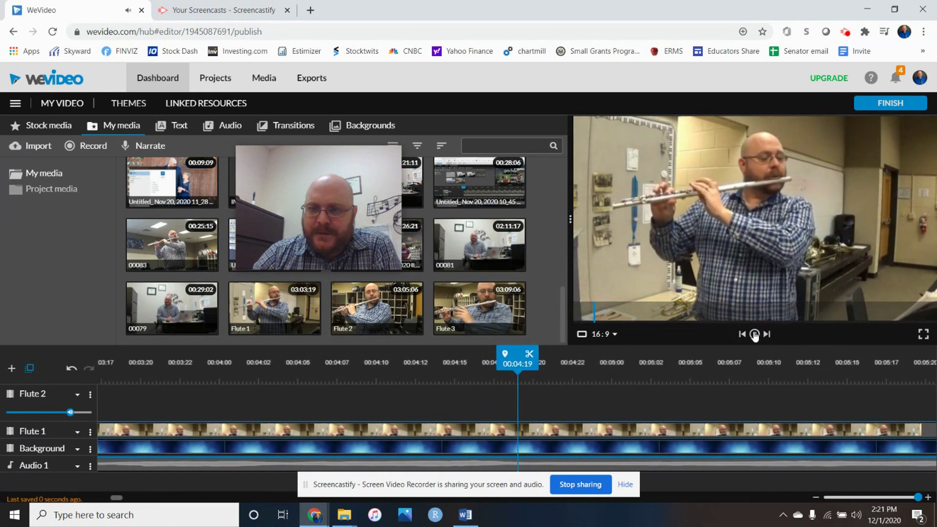
pyautogui.click(199, 432)
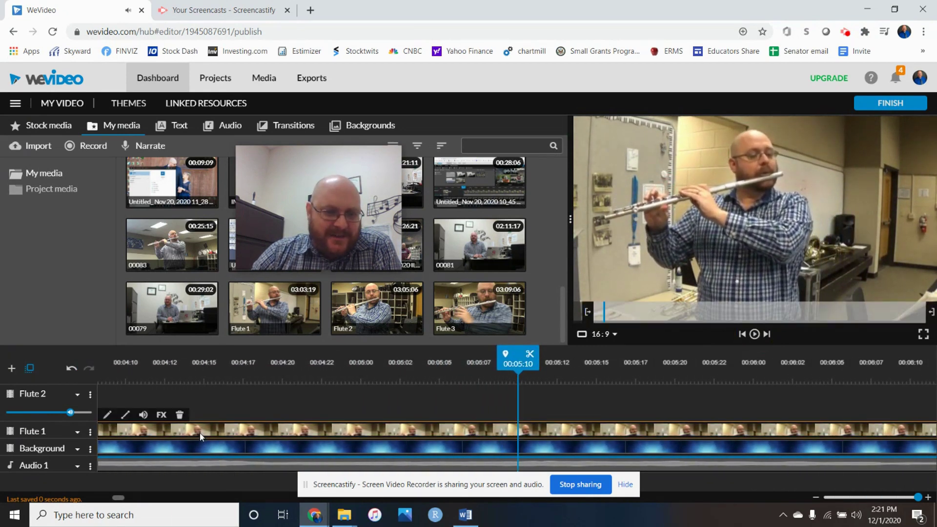
# Trim the beginning of the Flute 1 clip once more, realign it to 00:00:00, and play the opening to verify the sync.
pyautogui.moveTo(118, 498); pyautogui.dragTo(81, 502)
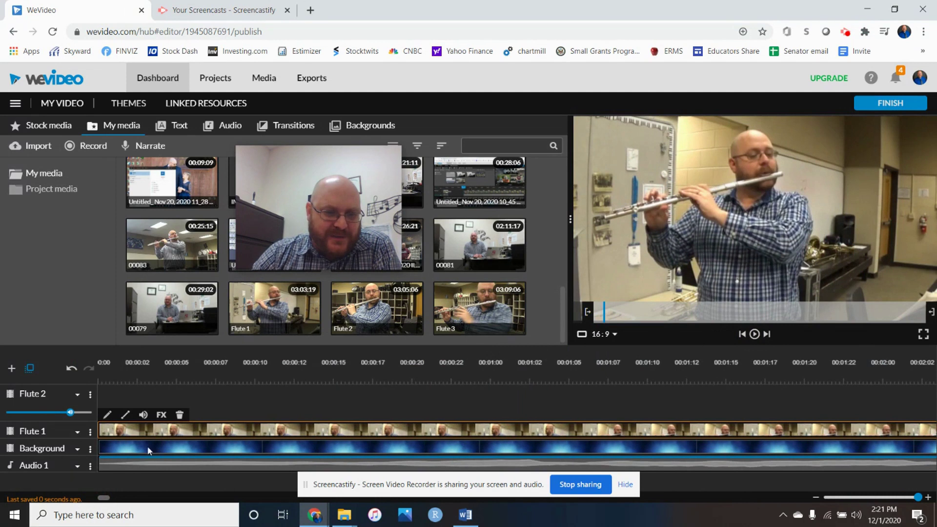
pyautogui.moveTo(134, 429); pyautogui.dragTo(318, 429)
pyautogui.moveTo(395, 433); pyautogui.dragTo(178, 434)
pyautogui.click(754, 334)
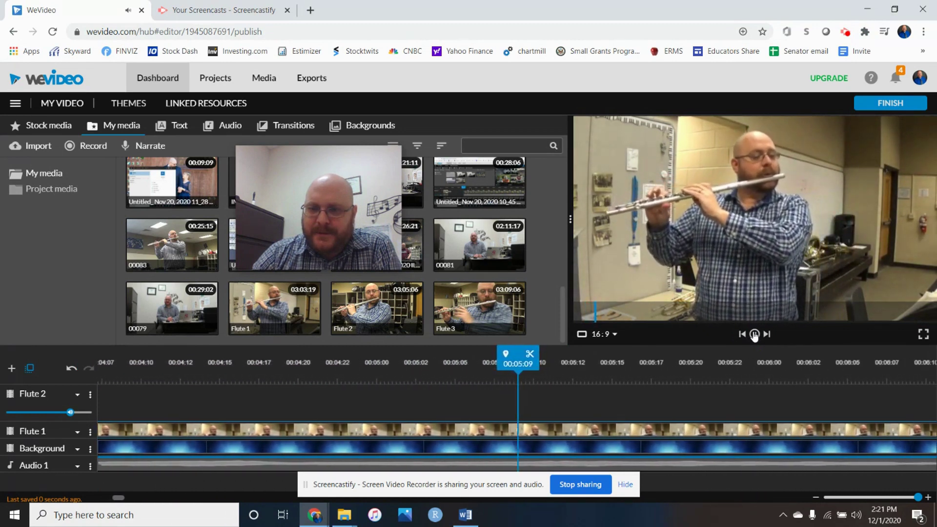
pyautogui.click(754, 334)
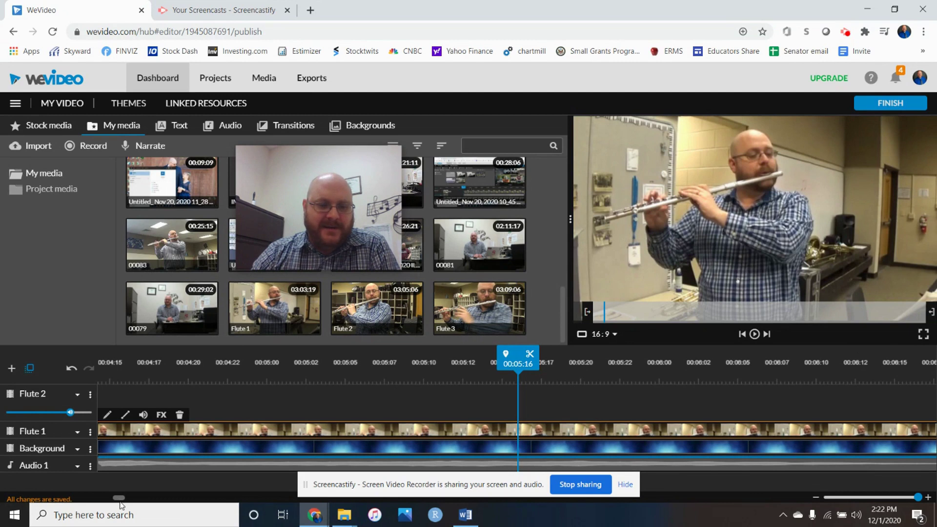
# Play the opening of the stacked flute tracks briefly to check their sync with the audio.
pyautogui.moveTo(119, 499); pyautogui.dragTo(92, 502)
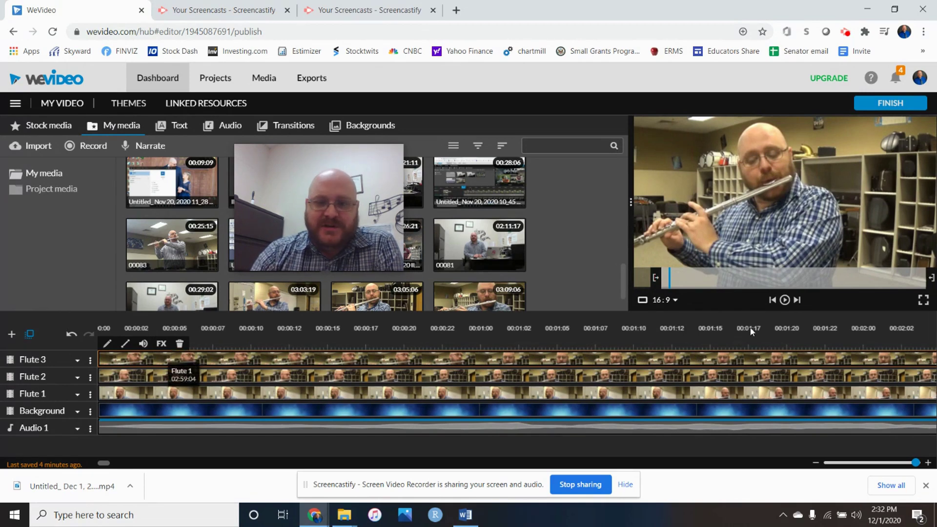
pyautogui.click(784, 300)
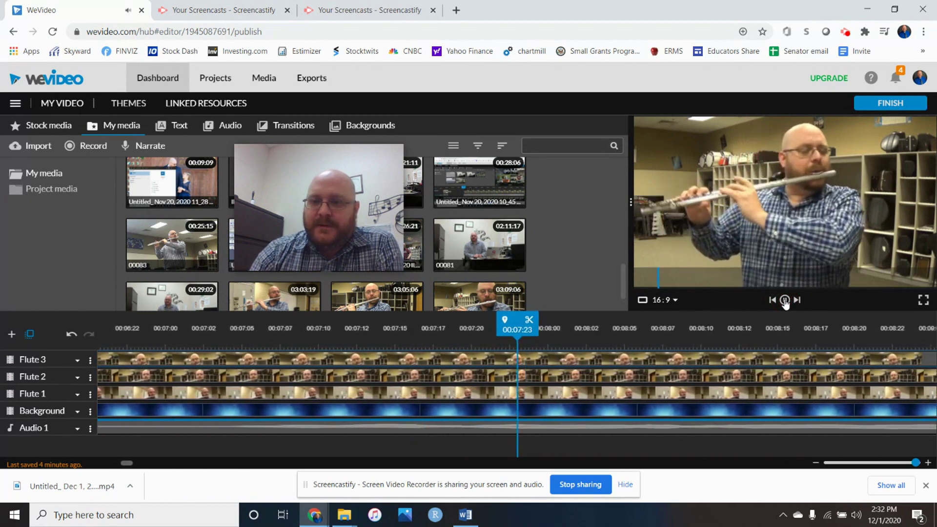
pyautogui.click(785, 300)
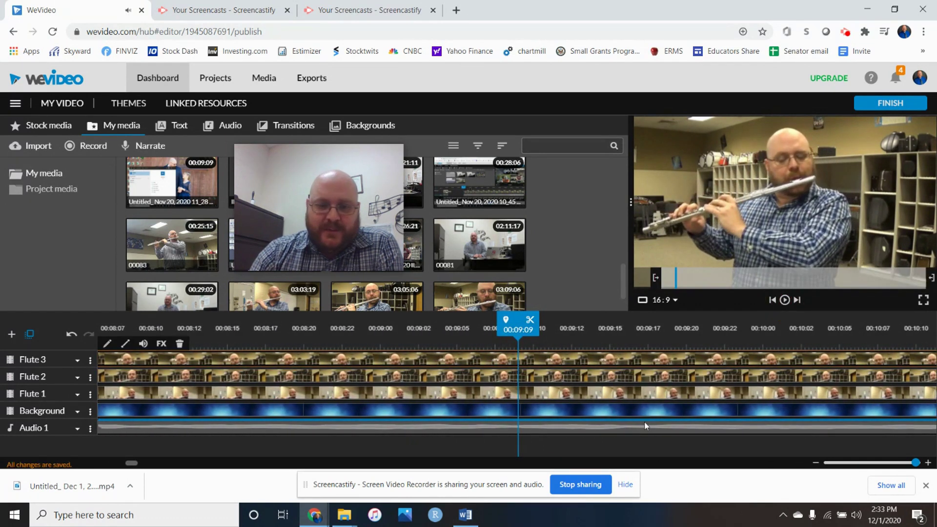
# Open the Flute 3 clip for editing and scale it down to 0.36.
pyautogui.moveTo(139, 467); pyautogui.dragTo(83, 474)
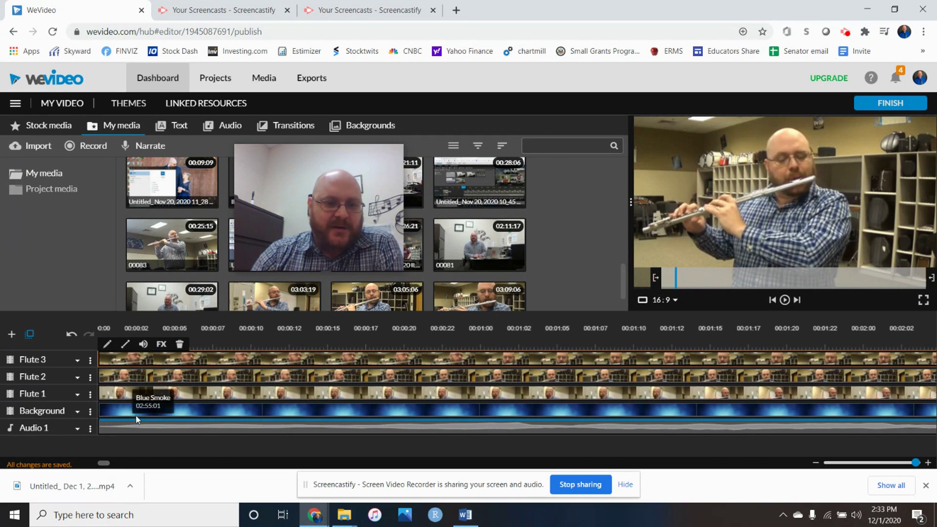
pyautogui.click(108, 344)
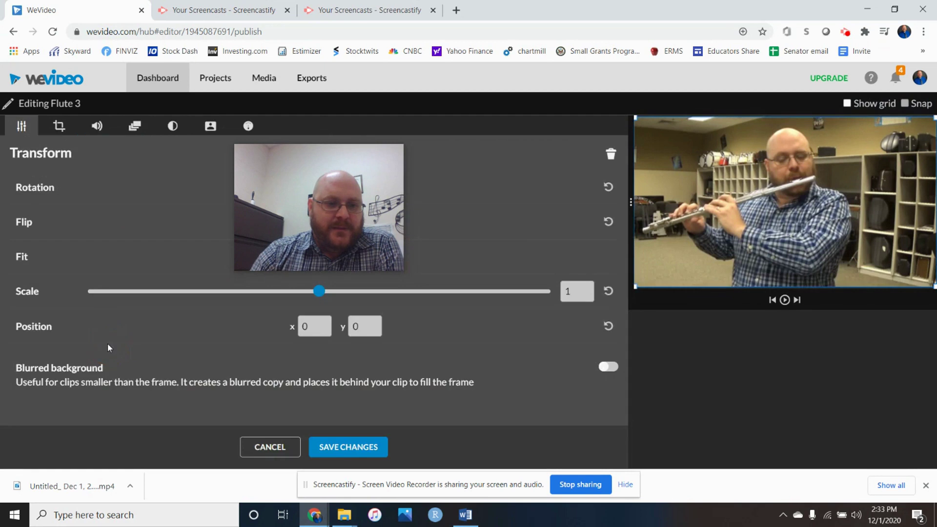
pyautogui.moveTo(320, 292); pyautogui.dragTo(226, 315)
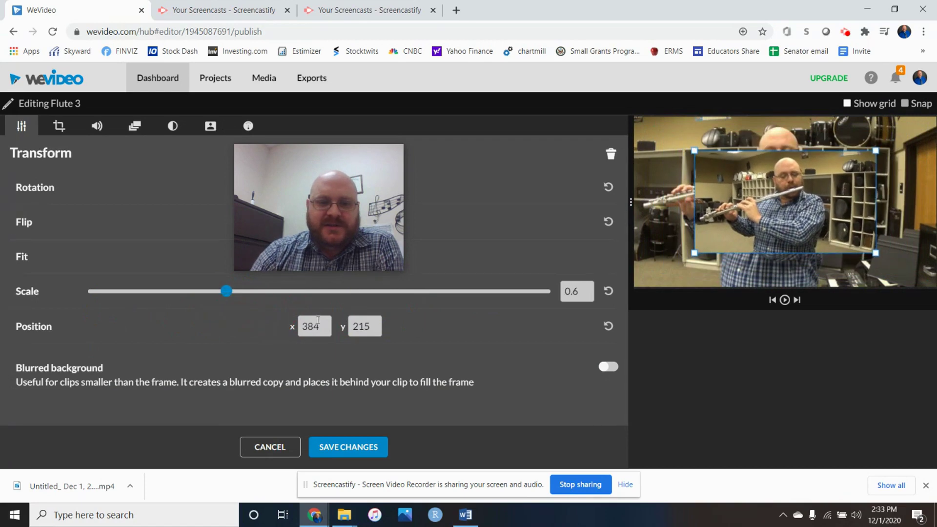
pyautogui.moveTo(764, 191); pyautogui.dragTo(715, 170)
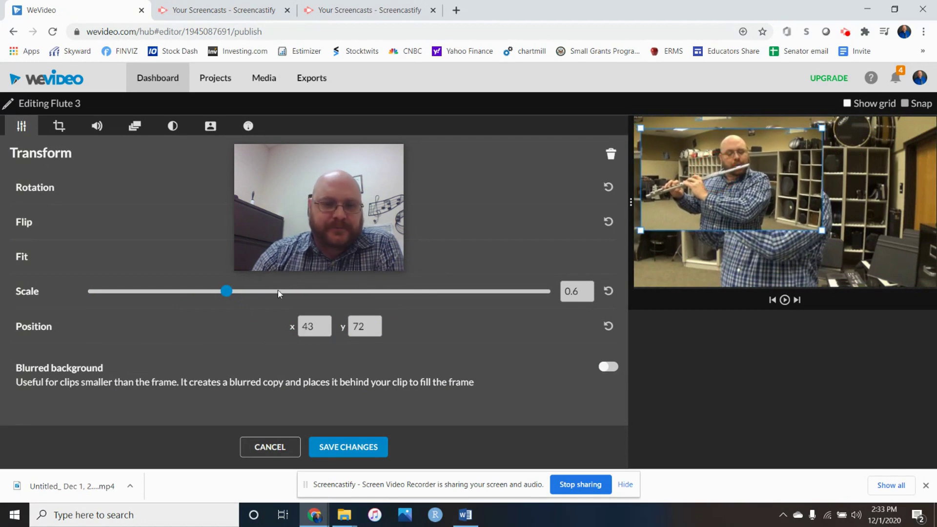
pyautogui.moveTo(225, 293); pyautogui.dragTo(170, 294)
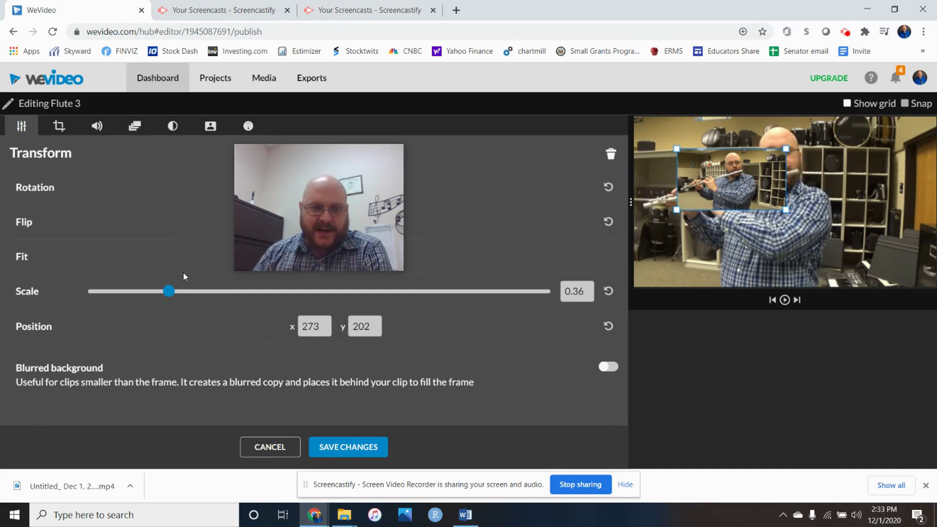
# Position the Flute 3 clip in the frame's upper-left corner at x 49, y 55, and save the changes.
pyautogui.moveTo(738, 176); pyautogui.dragTo(753, 227)
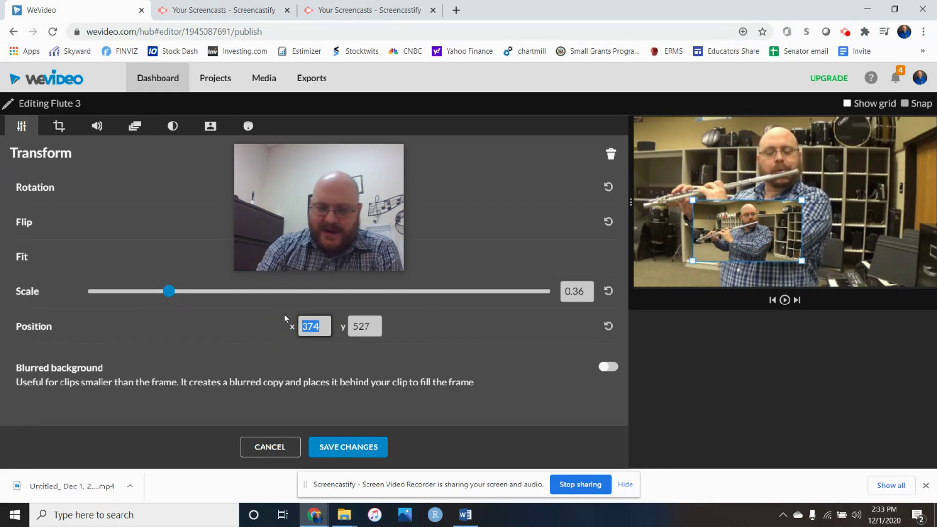
pyautogui.write('49')
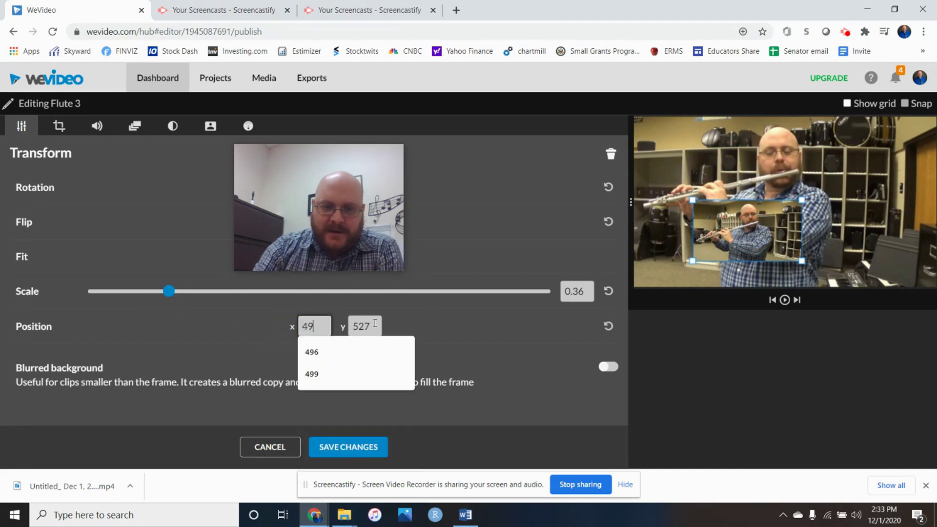
pyautogui.press('Tab')
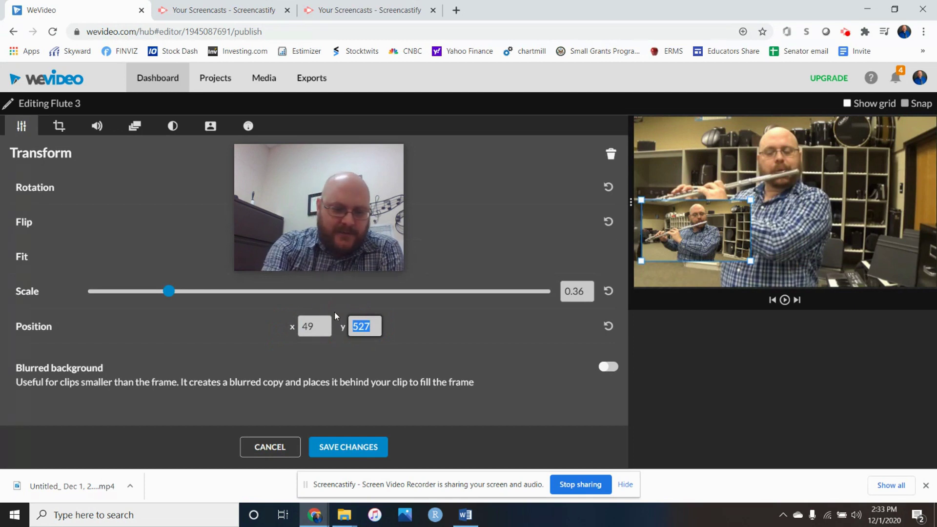
pyautogui.write('55')
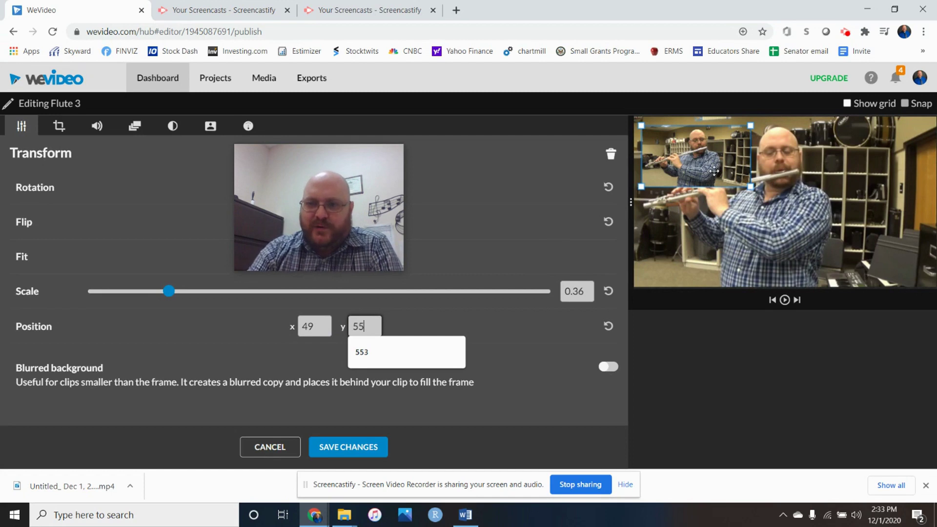
pyautogui.click(372, 448)
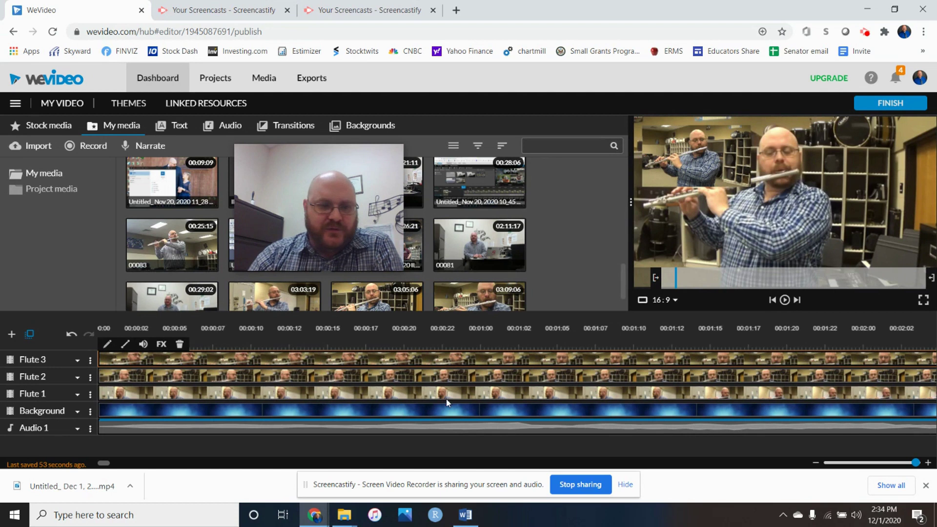
# Open the Flute 2 clip for editing, scale it down to about 0.35, and try to refine the scale to 0.36.
pyautogui.click(124, 379)
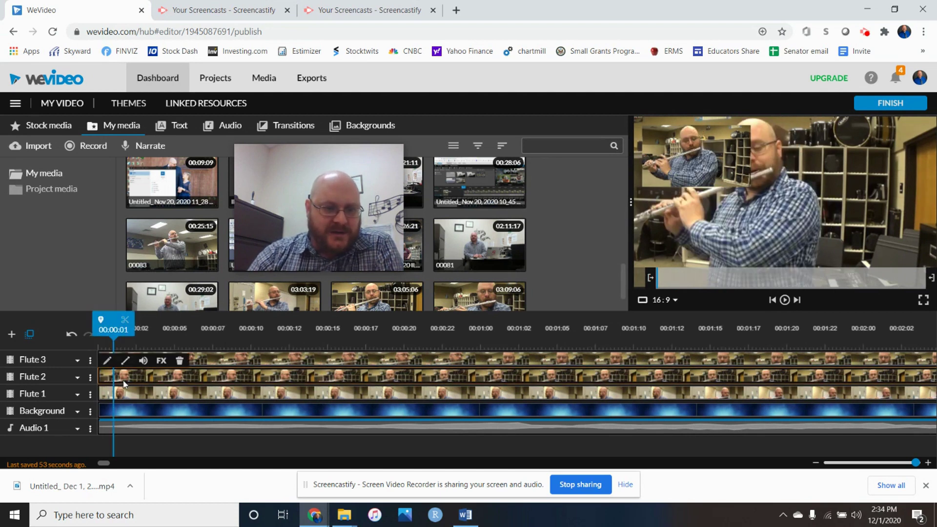
pyautogui.click(107, 361)
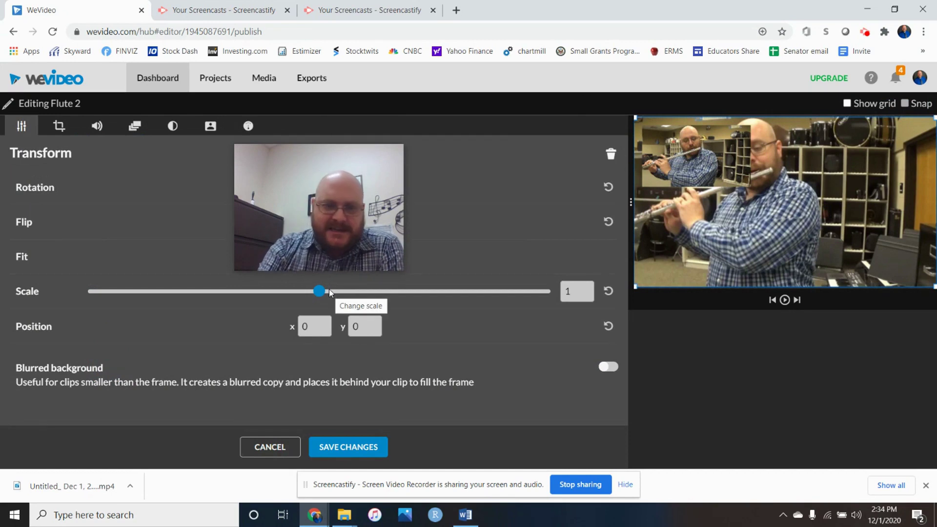
pyautogui.moveTo(320, 298); pyautogui.dragTo(166, 292)
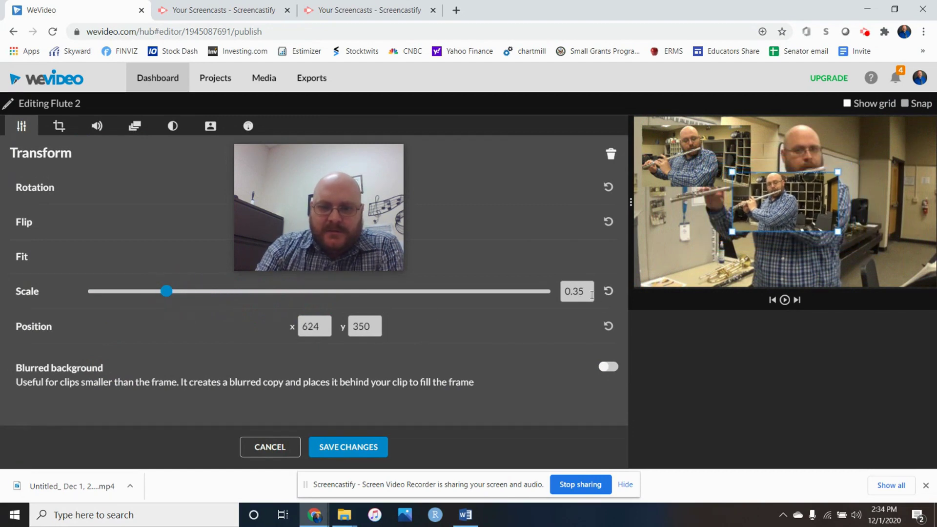
pyautogui.write('6')
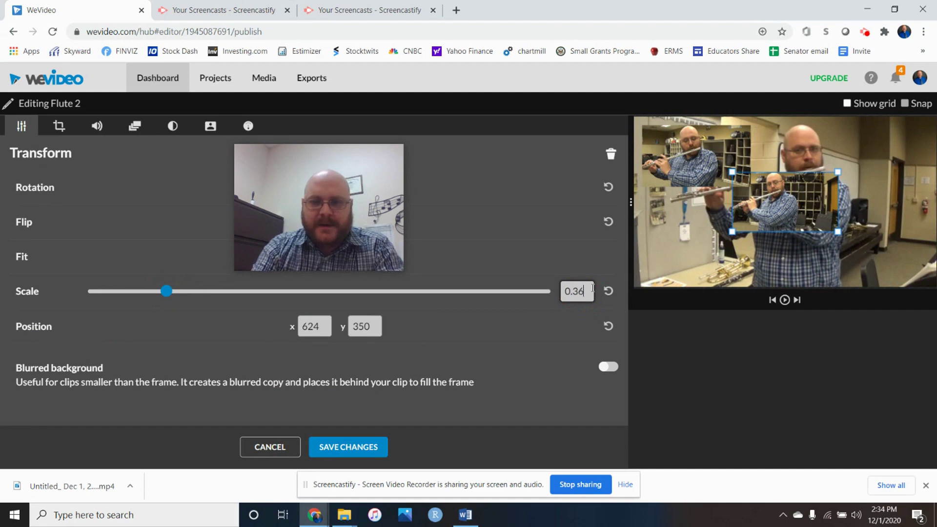
# Place the Flute 2 clip in the frame's upper-right corner at about x 1204 and y 55, and save the changes.
pyautogui.moveTo(783, 197); pyautogui.dragTo(864, 155)
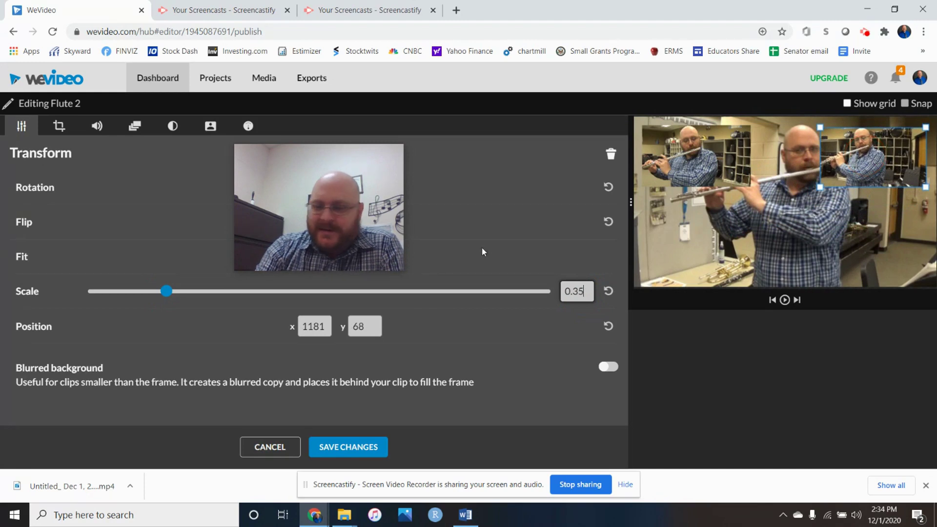
pyautogui.click(352, 331)
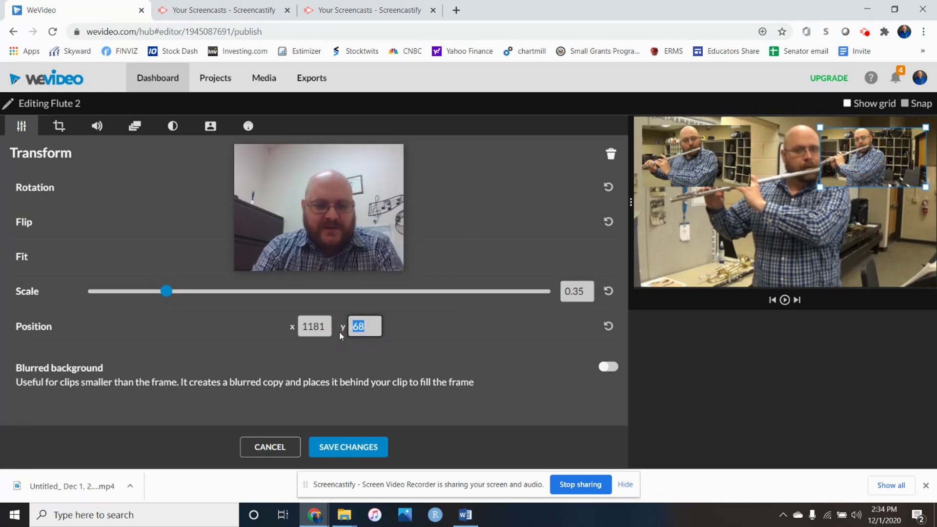
pyautogui.write('55')
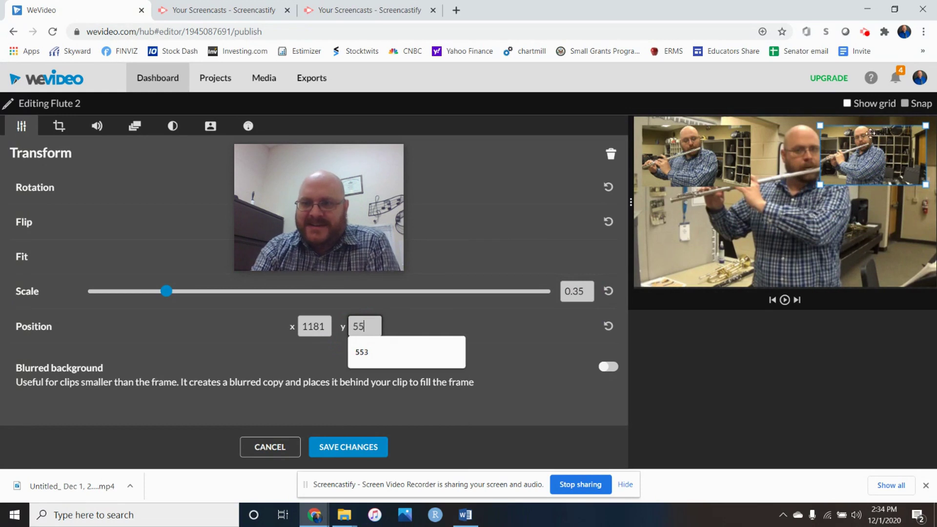
pyautogui.moveTo(880, 164); pyautogui.dragTo(883, 164)
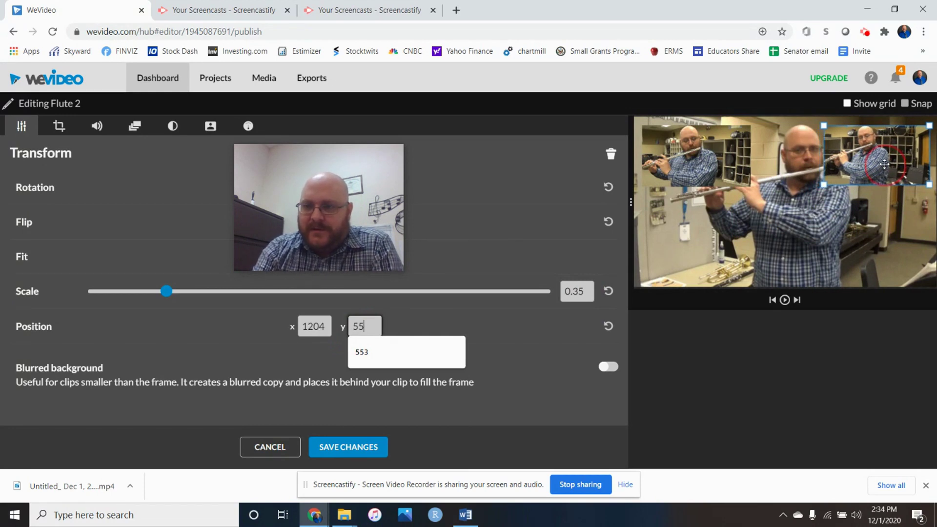
pyautogui.click(468, 329)
pyautogui.click(356, 446)
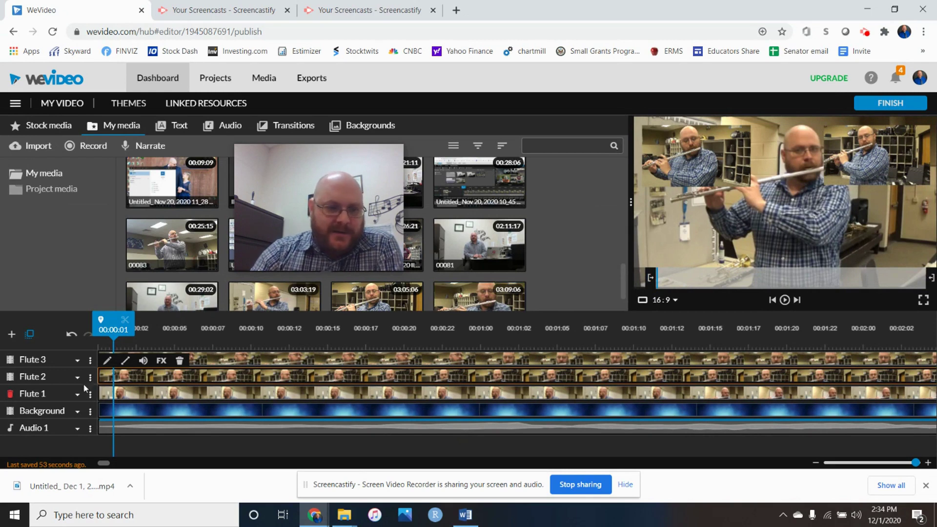
# Scale the Flute 1 clip to about 0.44, place it bottom centre at about x 522, y 530, and save the changes.
pyautogui.click(130, 391)
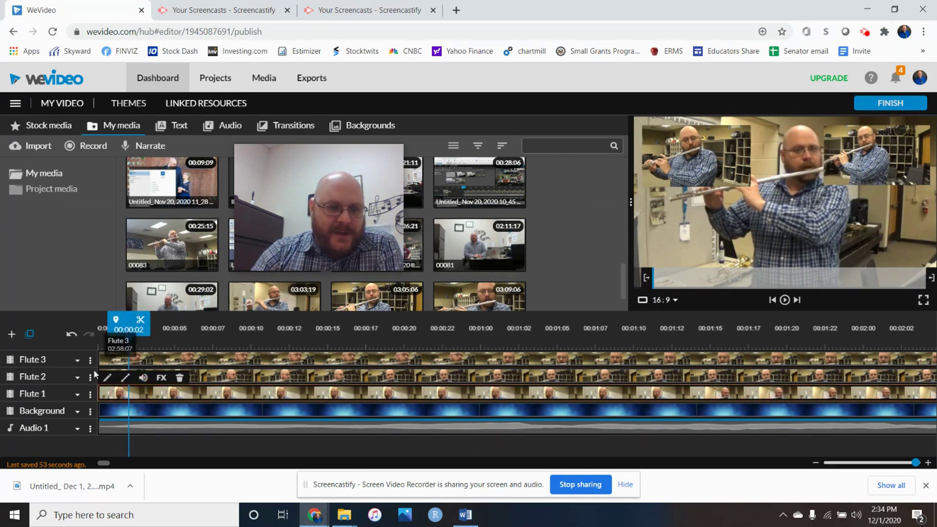
pyautogui.click(108, 378)
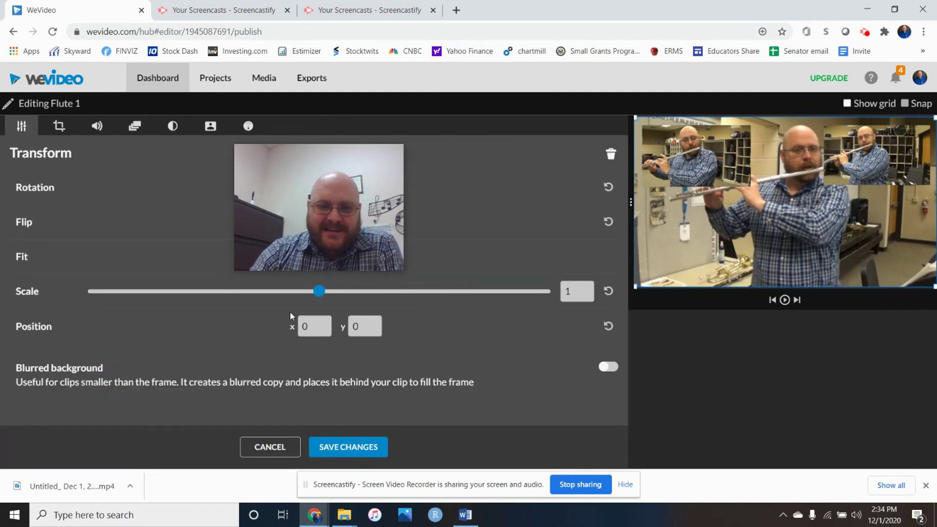
pyautogui.moveTo(319, 292); pyautogui.dragTo(186, 300)
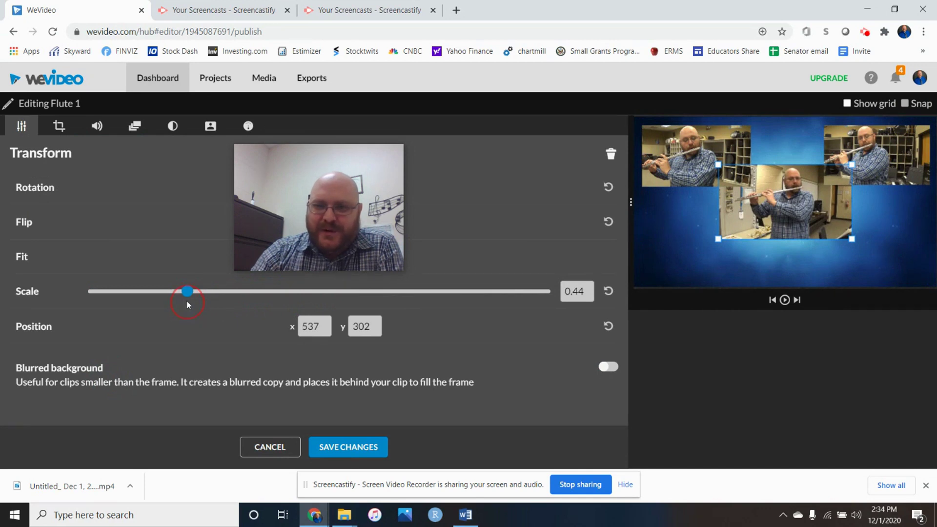
pyautogui.moveTo(755, 243); pyautogui.dragTo(793, 257)
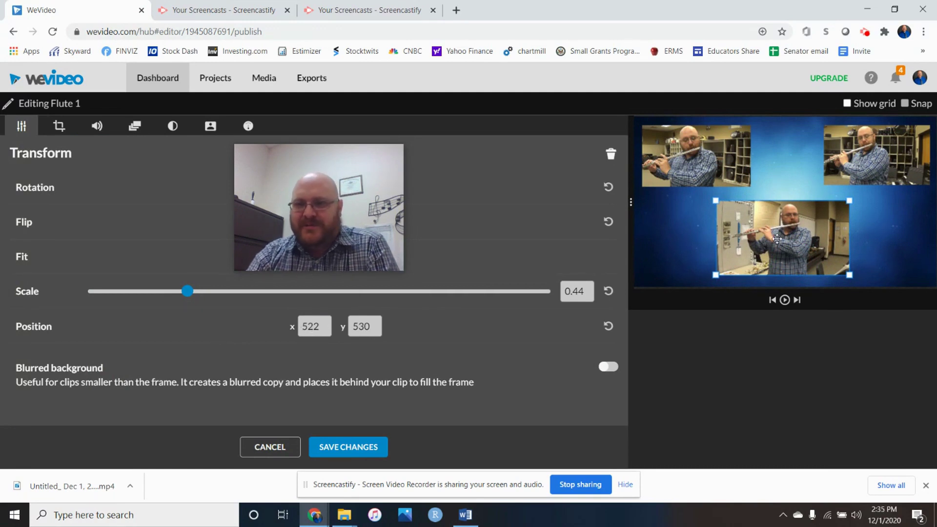
pyautogui.click(362, 444)
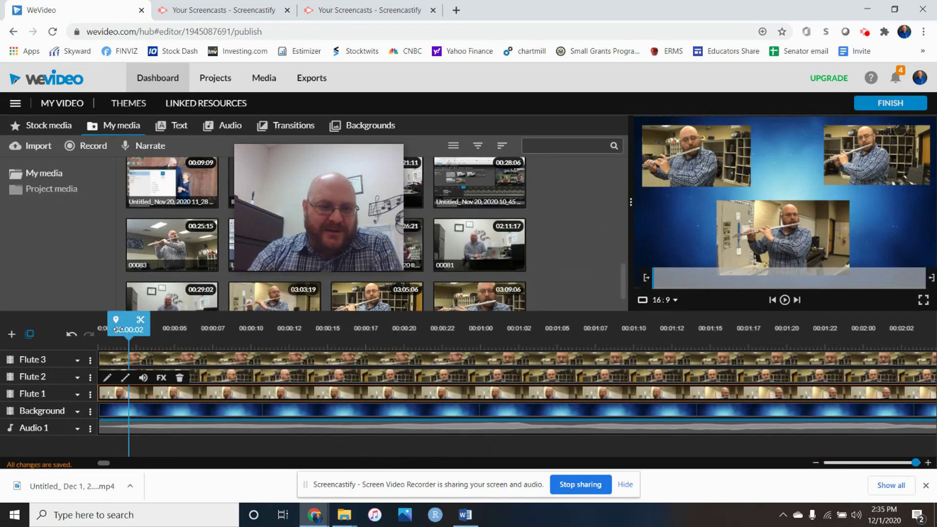
# Return the playhead to 00:00:00 and play the three-flute layout over the blue background.
pyautogui.moveTo(130, 326); pyautogui.dragTo(98, 326)
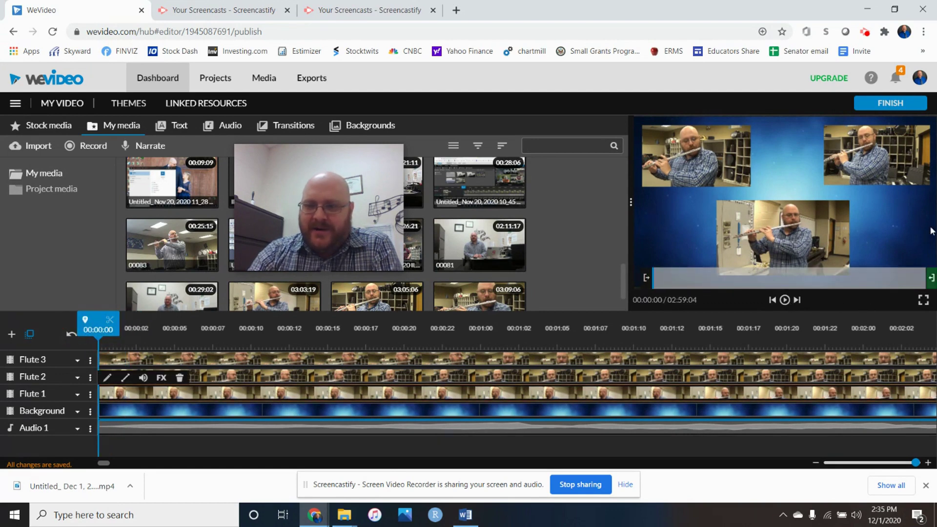
pyautogui.click(784, 300)
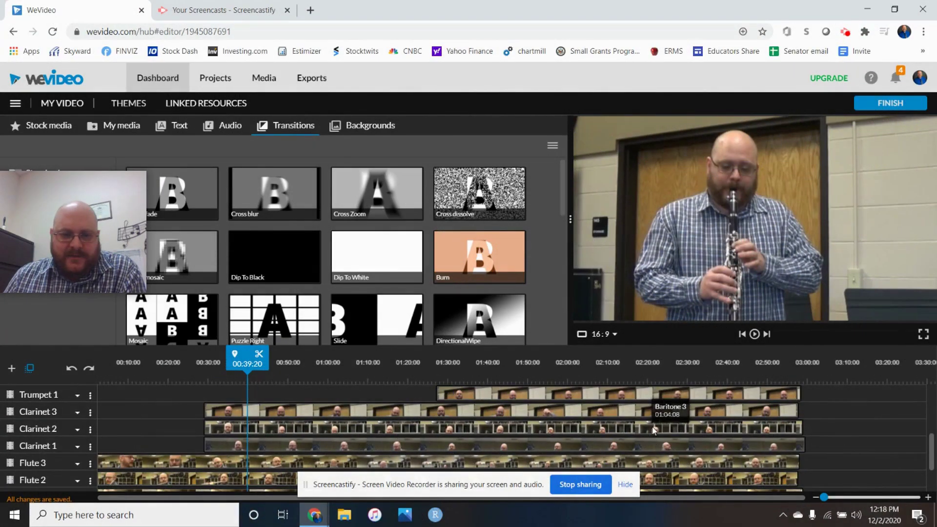
# Review the full stack of instrument tracks and play briefly from the Baritone 2 and Baritone 3 entrance at about 01:58.
pyautogui.scroll(-2, 654, 430)
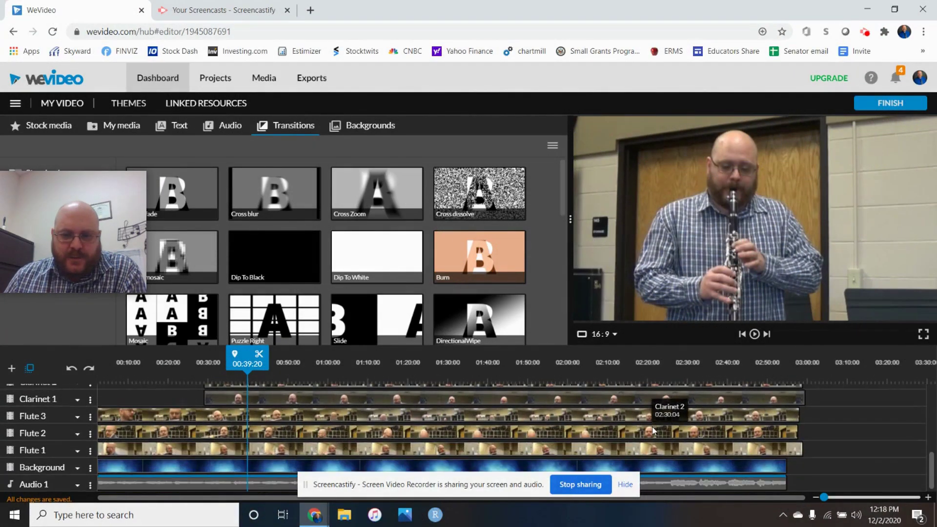
pyautogui.scroll(5, 653, 431)
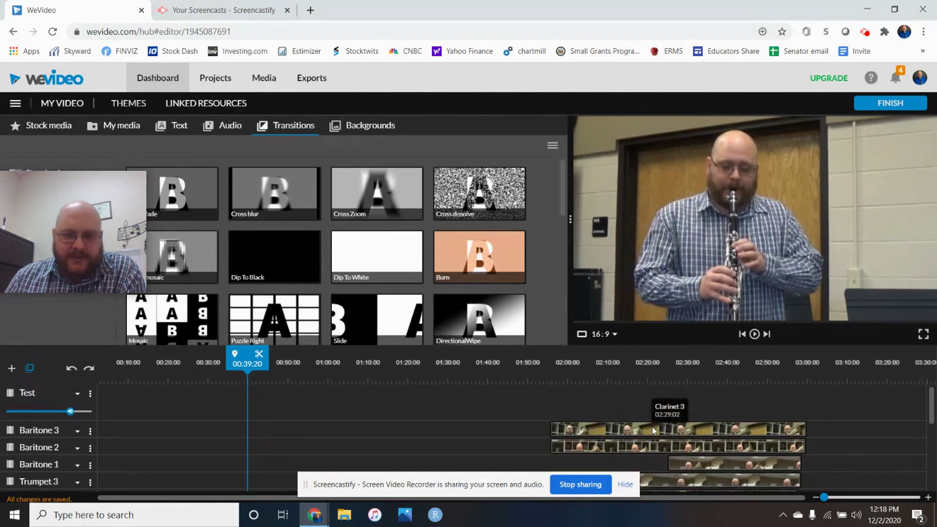
pyautogui.scroll(-3, 653, 430)
pyautogui.scroll(-5, 653, 430)
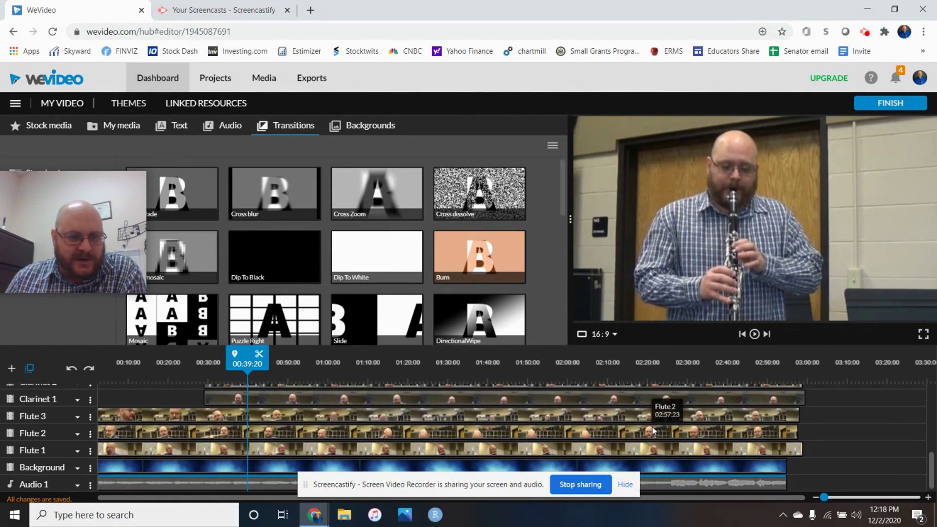
pyautogui.scroll(5, 653, 430)
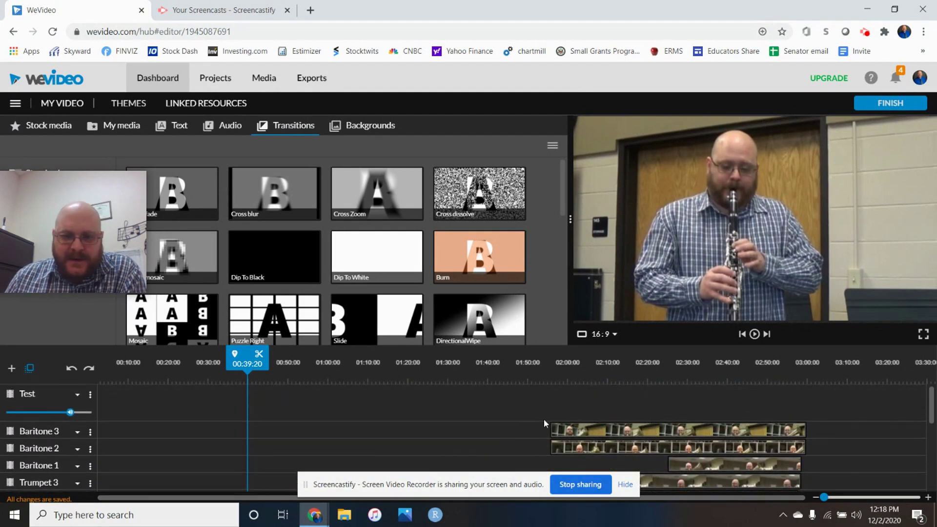
pyautogui.click(555, 378)
pyautogui.click(754, 334)
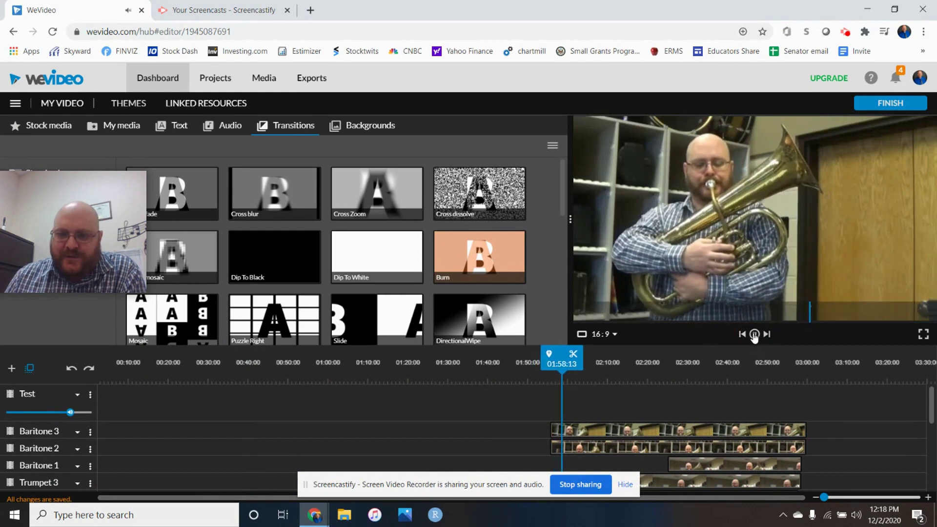
pyautogui.click(754, 334)
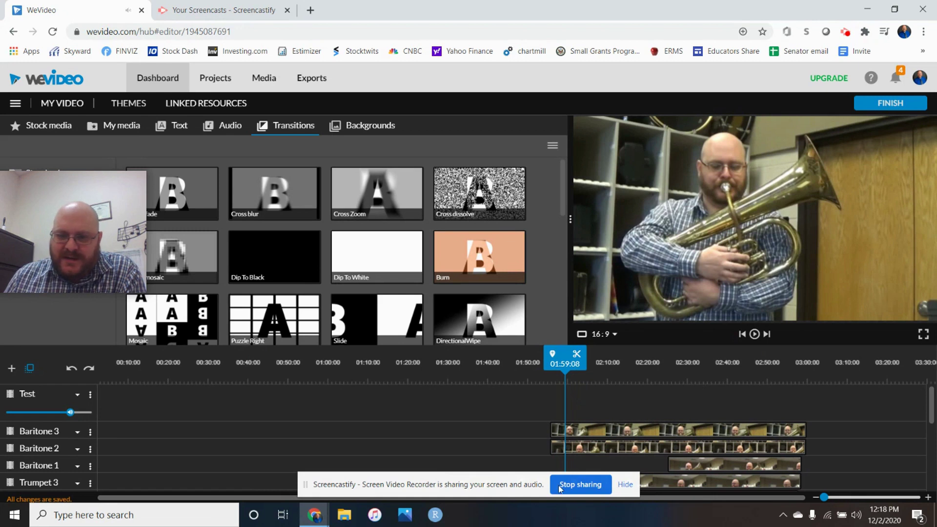
# Add a new video track named Test Track.
pyautogui.moveTo(464, 488); pyautogui.dragTo(494, 41)
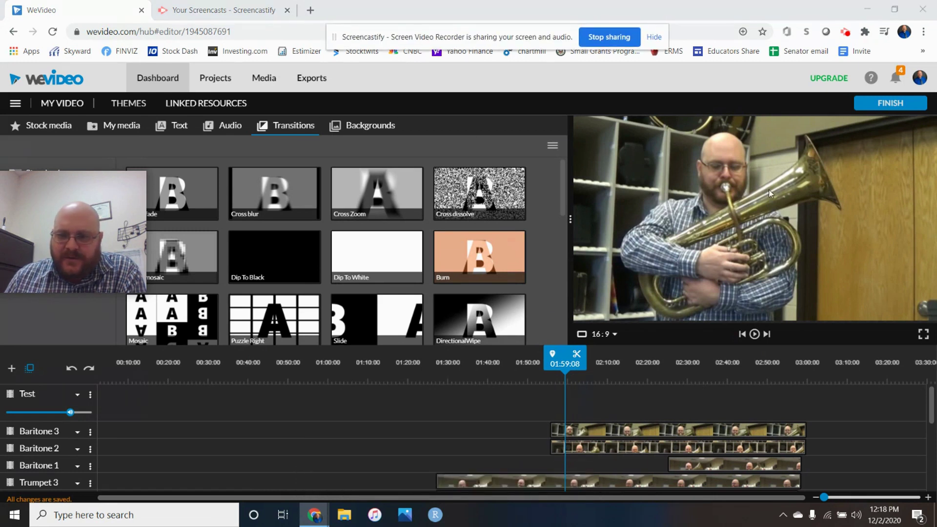
pyautogui.scroll(-5, 153, 453)
pyautogui.scroll(4, 153, 454)
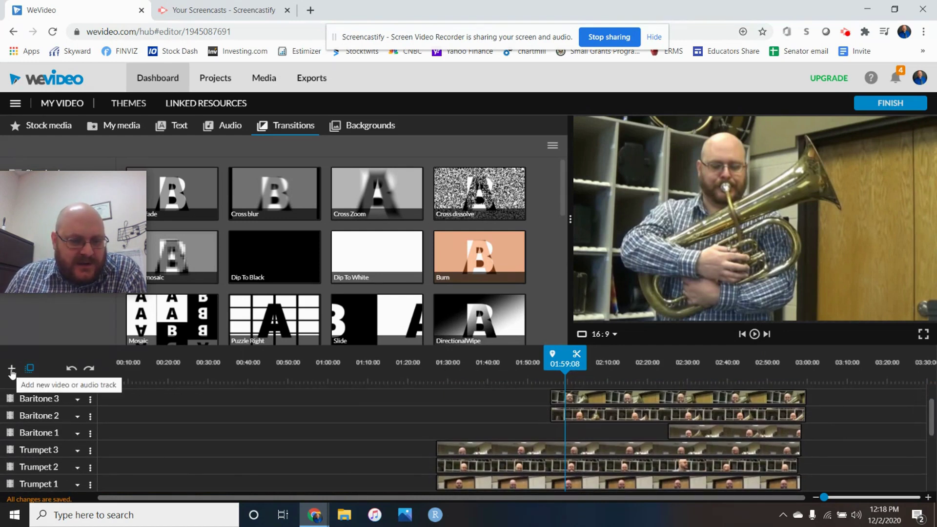
pyautogui.click(11, 369)
pyautogui.moveTo(411, 328); pyautogui.dragTo(326, 322)
pyautogui.write('Test Track')
pyautogui.press('Return')
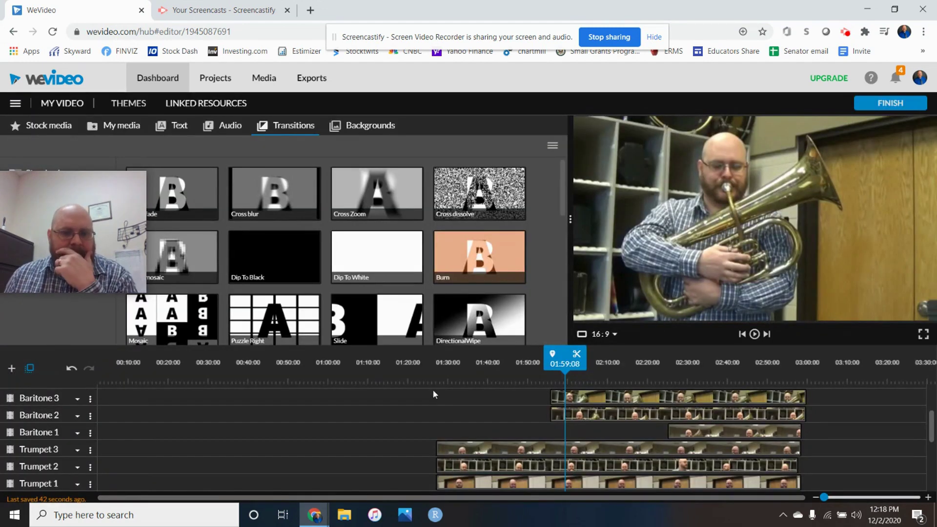
# Delete the empty Test track beneath Test Track.
pyautogui.scroll(3, 334, 395)
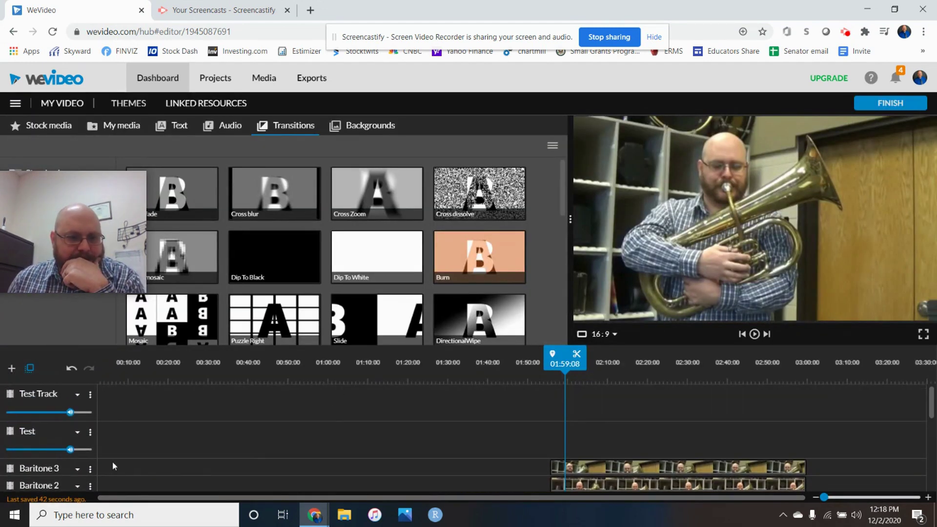
pyautogui.click(90, 433)
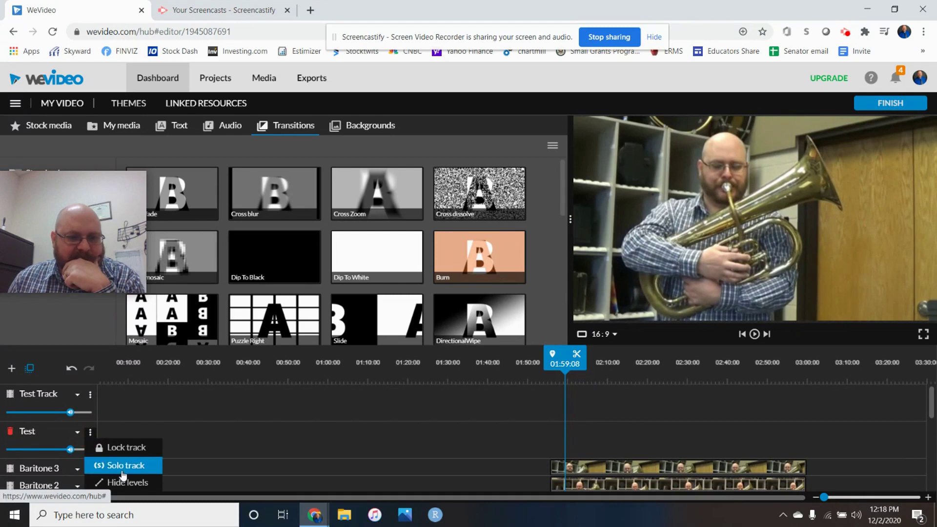
pyautogui.click(128, 481)
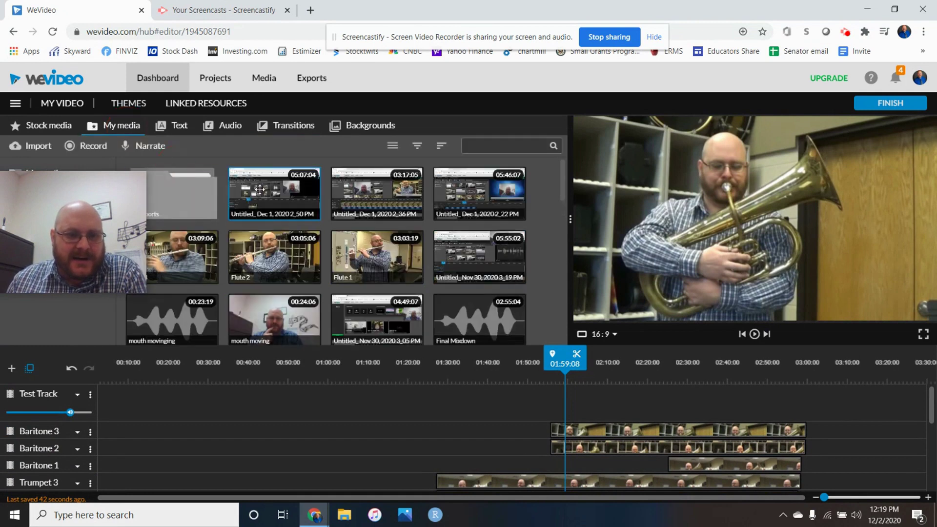
# Place the IMG_1298[1] photo from the media library on Test Track, spanning about 00:16 to 00:48.
pyautogui.scroll(-5, 296, 267)
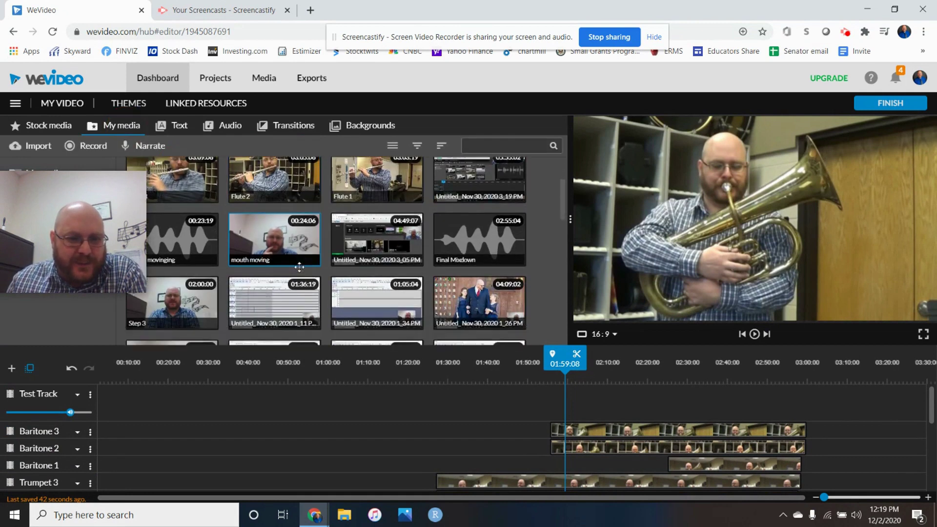
pyautogui.scroll(-1, 299, 268)
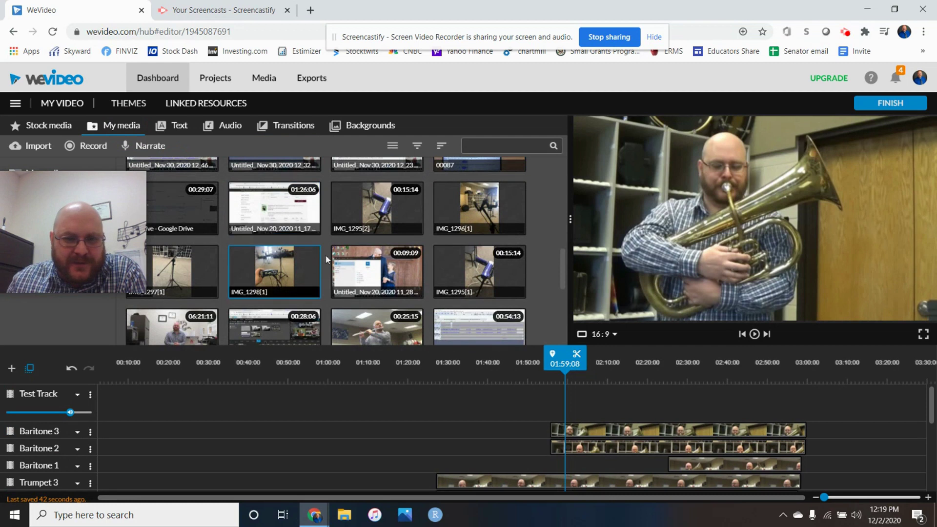
pyautogui.click(363, 214)
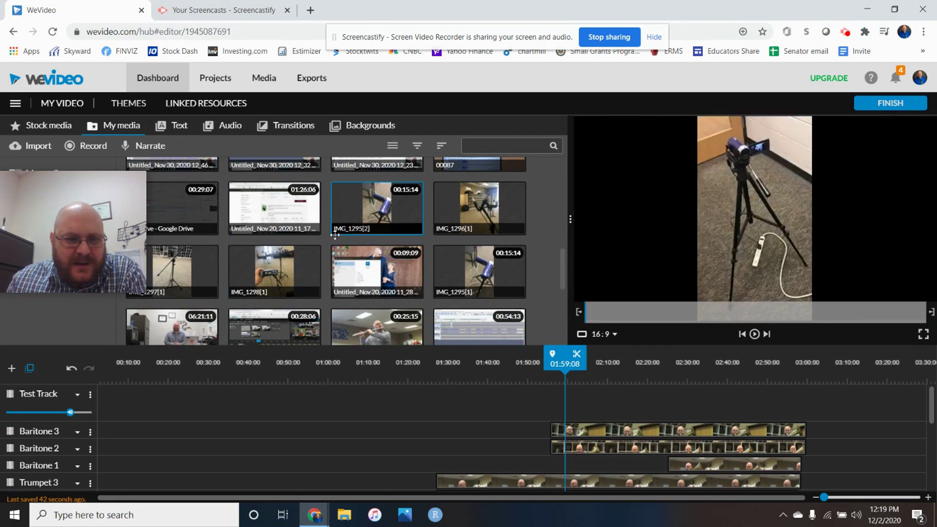
pyautogui.moveTo(197, 270); pyautogui.dragTo(170, 417)
pyautogui.moveTo(282, 389); pyautogui.dragTo(280, 389)
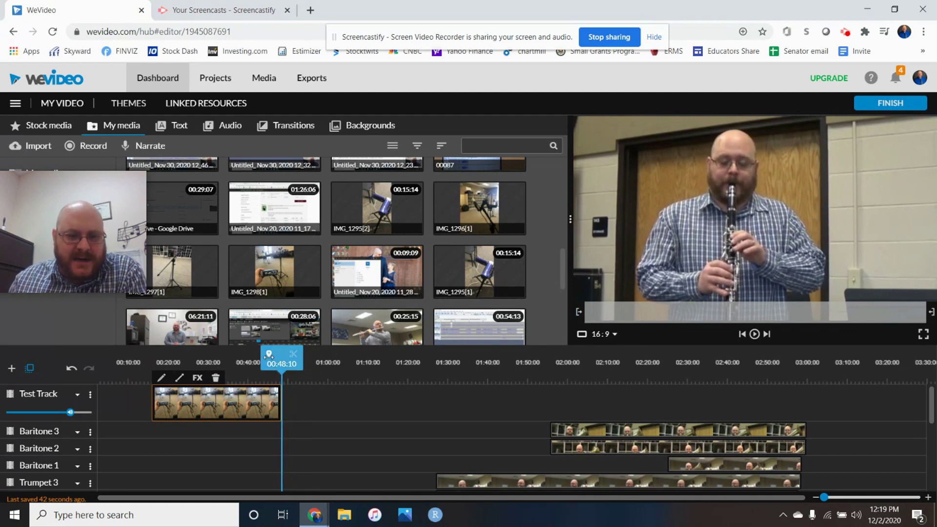
# Split the IMG_1298[1] clip on Test Track at 00:33:03.
pyautogui.moveTo(281, 361); pyautogui.dragTo(221, 364)
pyautogui.click(231, 401)
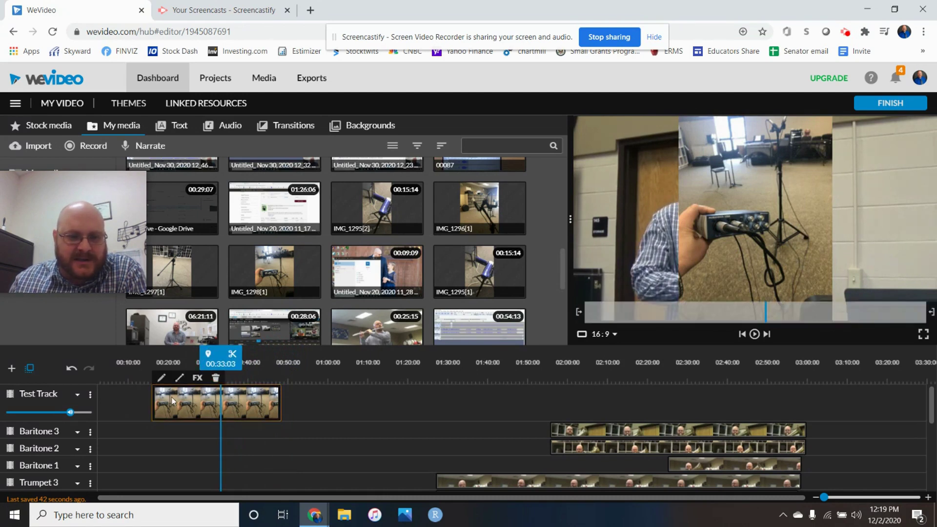
pyautogui.click(231, 356)
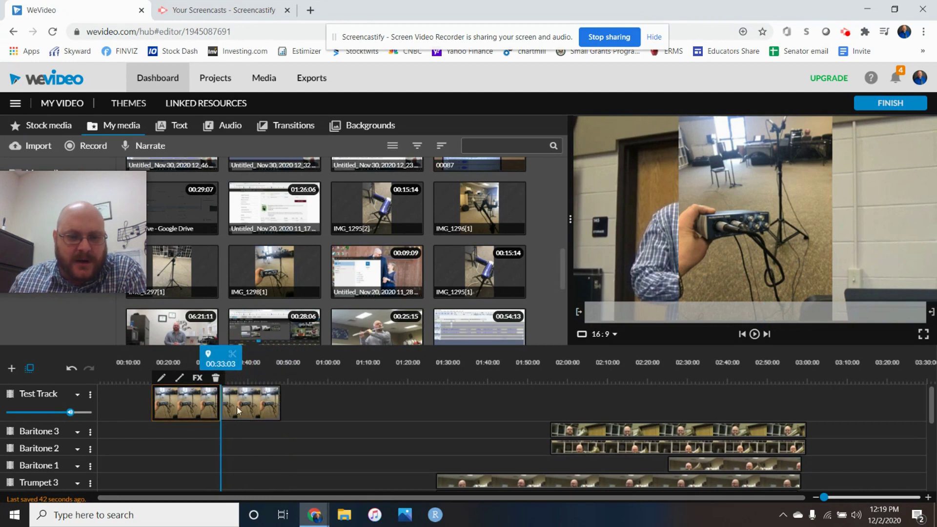
# Play the timeline from about 00:31 across the cut between the two IMG_1298[1] pieces.
pyautogui.moveTo(217, 360); pyautogui.dragTo(209, 360)
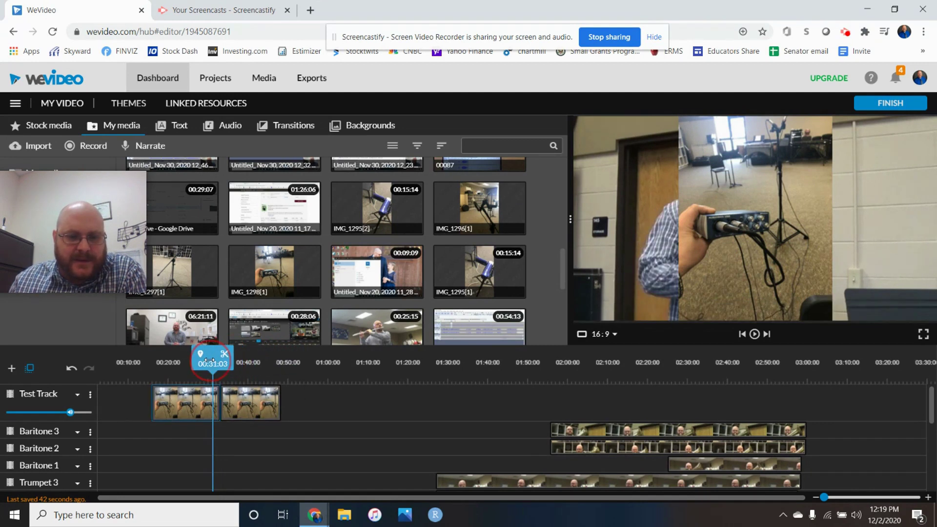
pyautogui.click(754, 335)
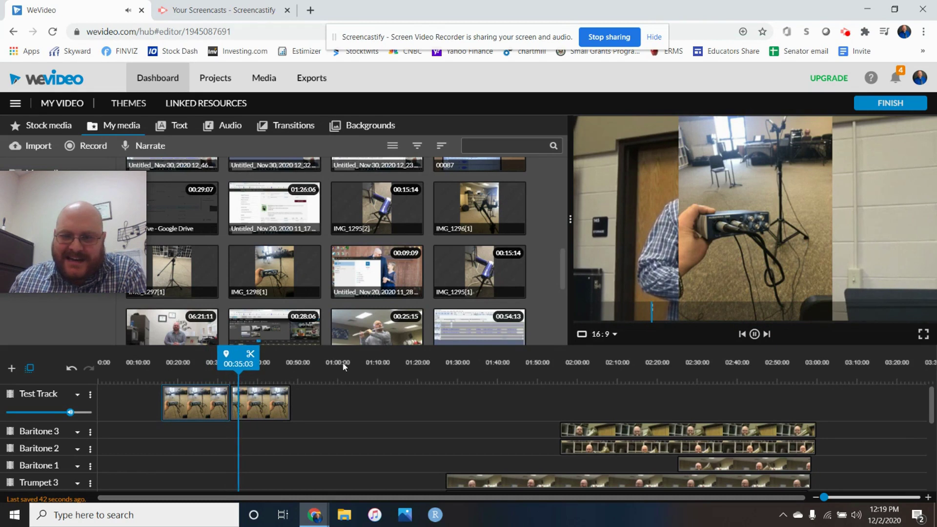
pyautogui.click(754, 334)
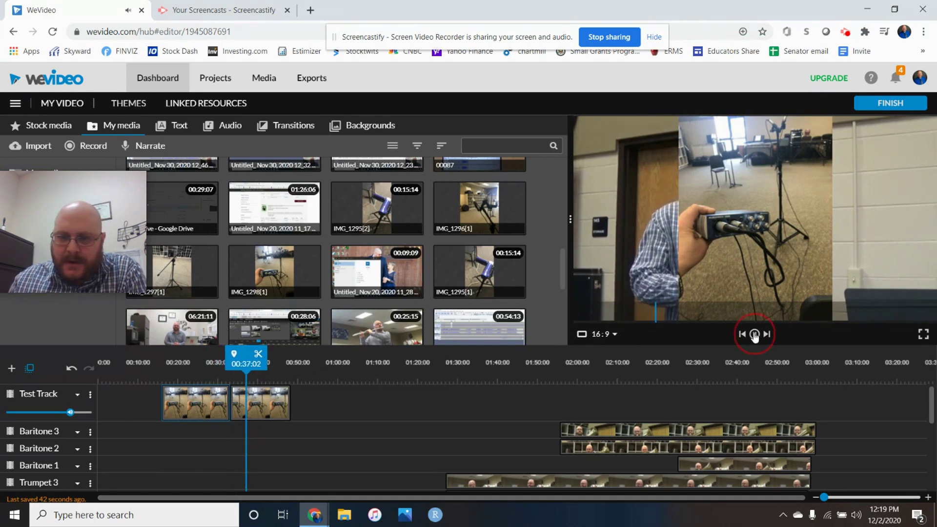
# Scale the first IMG_1298[1] piece to 0.7, place it in the frame's lower-left corner at x 16, y 400, and save the changes.
pyautogui.click(207, 414)
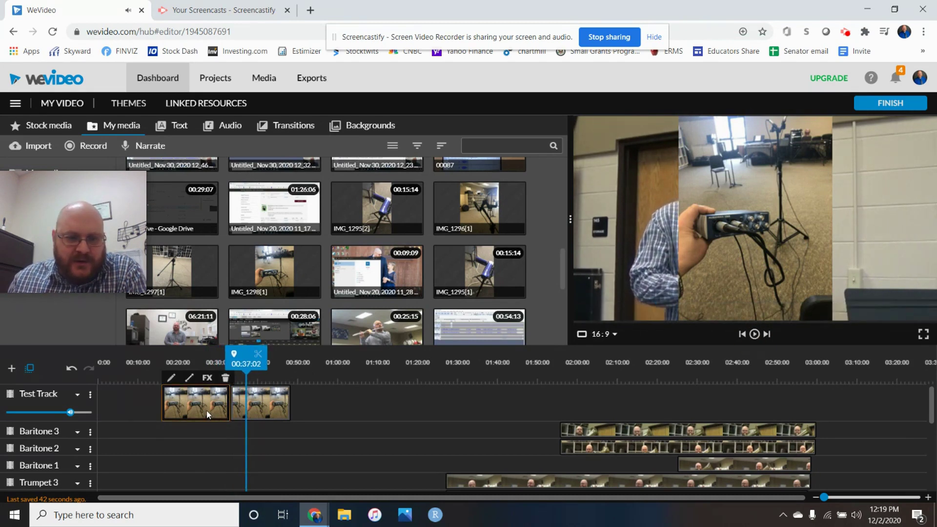
pyautogui.click(172, 378)
pyautogui.moveTo(289, 291); pyautogui.dragTo(240, 302)
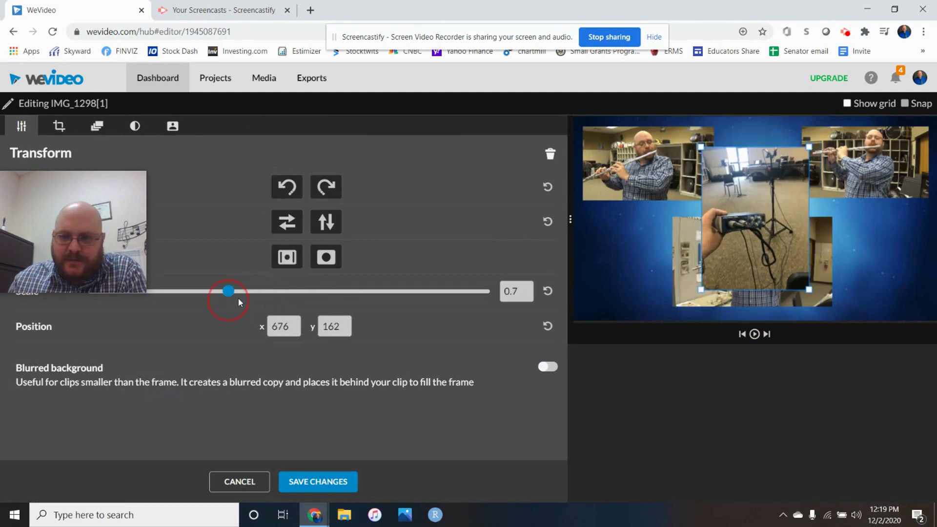
pyautogui.moveTo(745, 229); pyautogui.dragTo(620, 276)
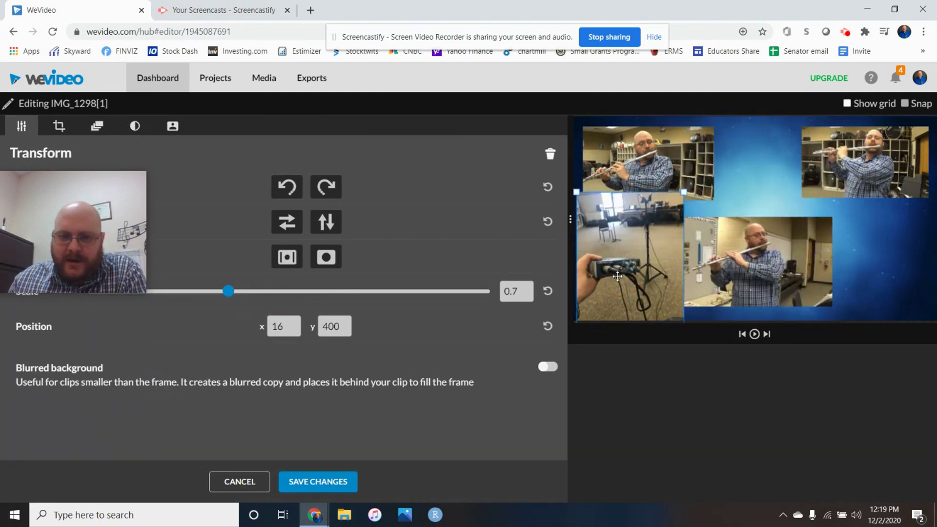
pyautogui.click(337, 483)
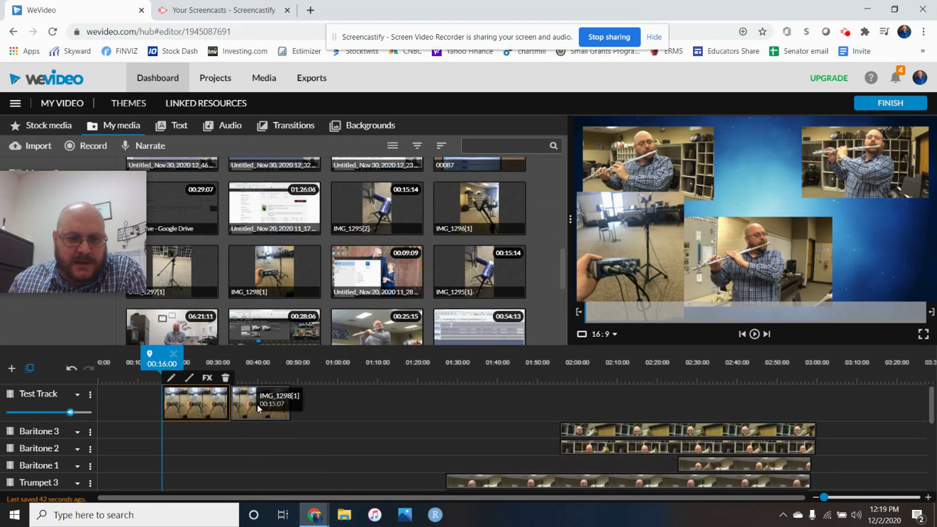
# Scale the second IMG_1298[1] piece to 0.29, place it in the frame's upper-right corner at x 1593, y 51, and save the changes.
pyautogui.click(257, 409)
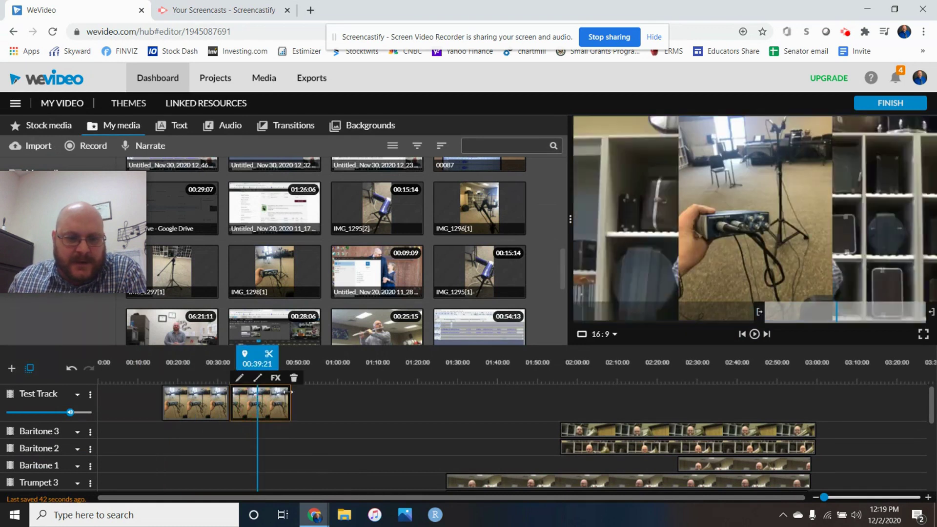
pyautogui.click(239, 379)
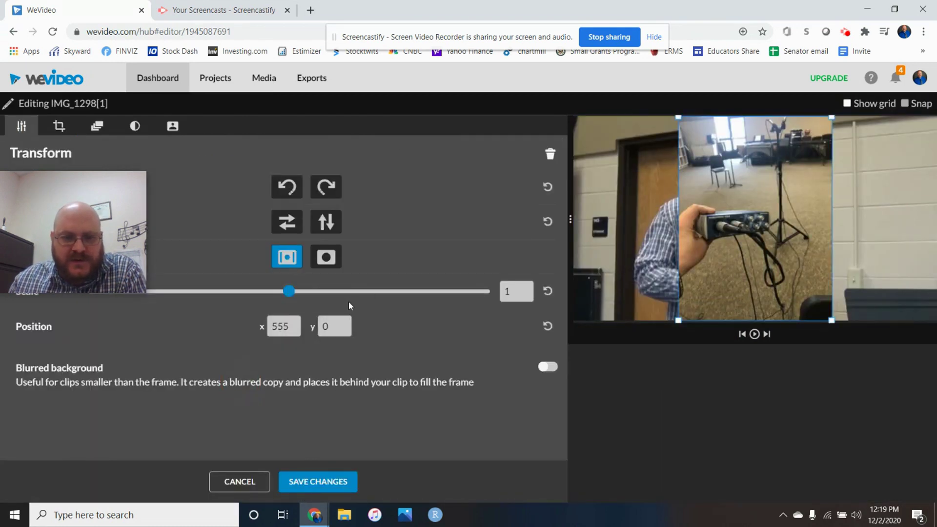
pyautogui.moveTo(290, 299); pyautogui.dragTo(144, 300)
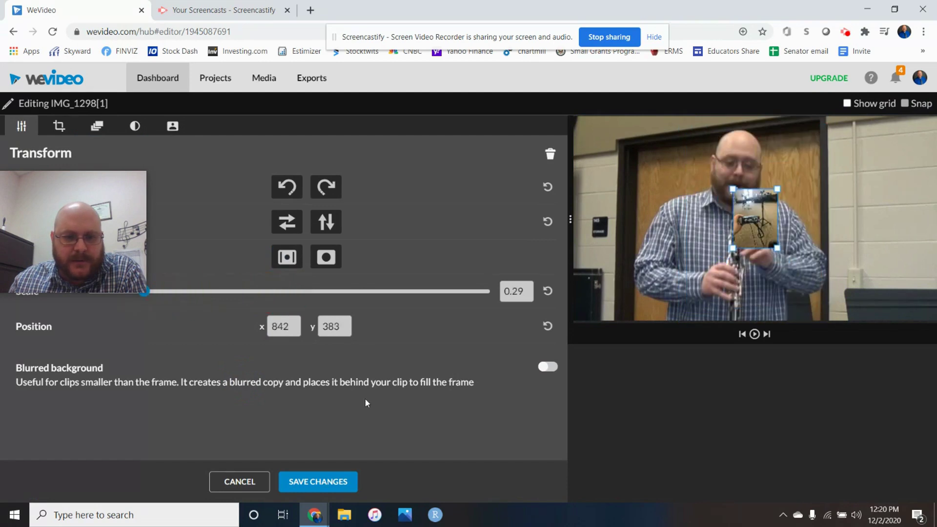
pyautogui.moveTo(766, 215); pyautogui.dragTo(897, 155)
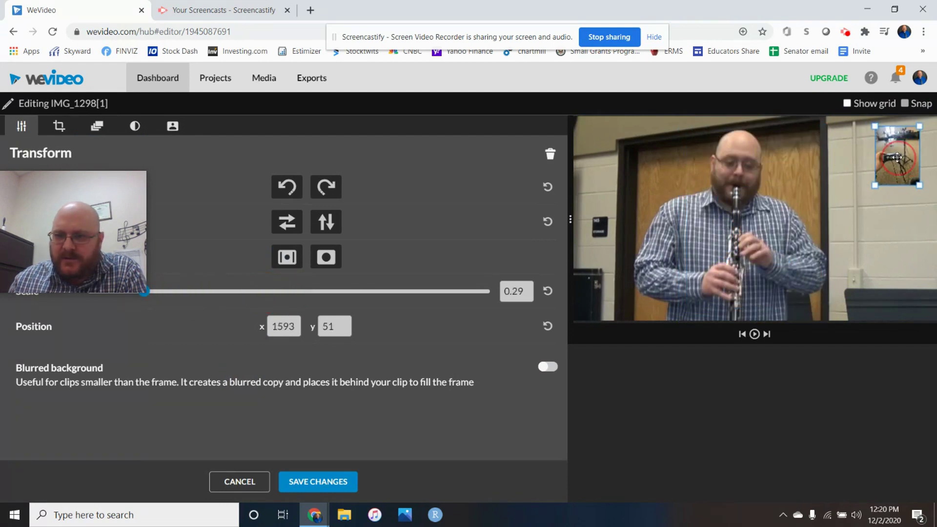
pyautogui.click(339, 482)
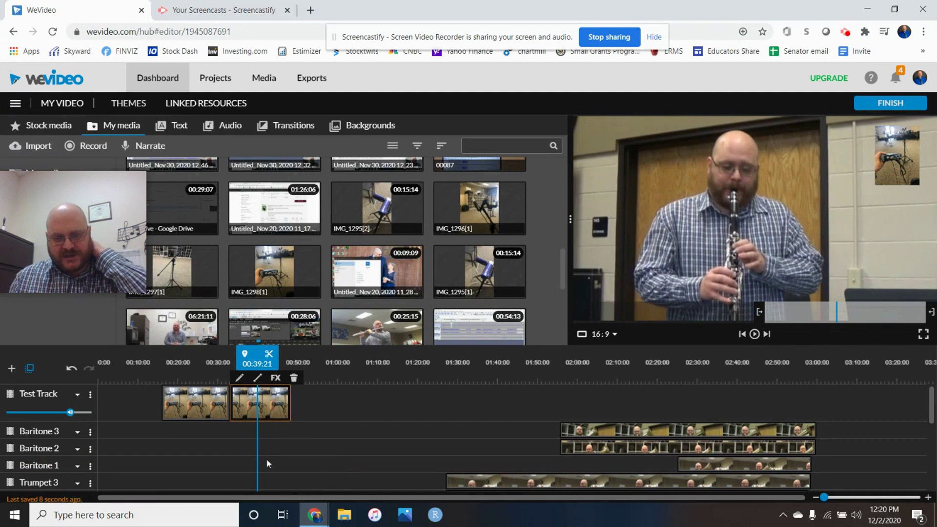
# Play from about 00:27 to compare the photo's size and position before and after the split.
pyautogui.moveTo(242, 359); pyautogui.dragTo(190, 359)
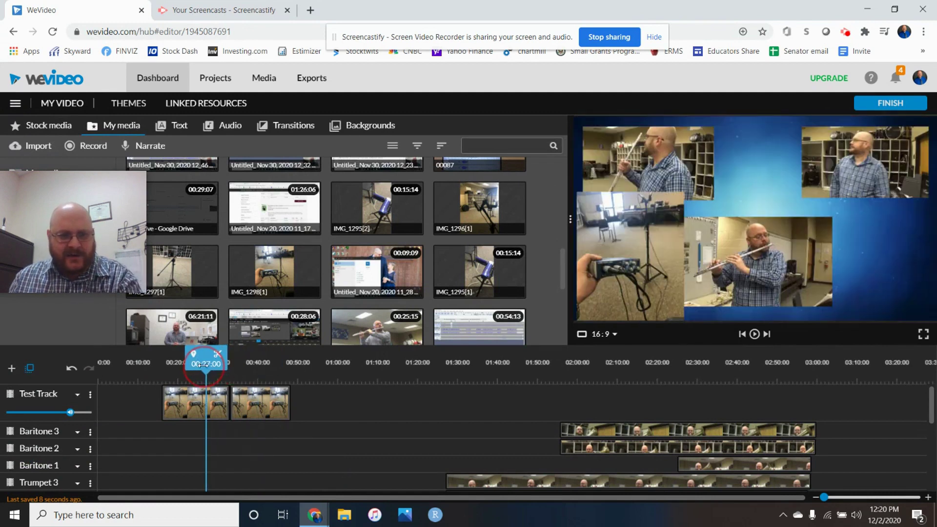
pyautogui.click(754, 334)
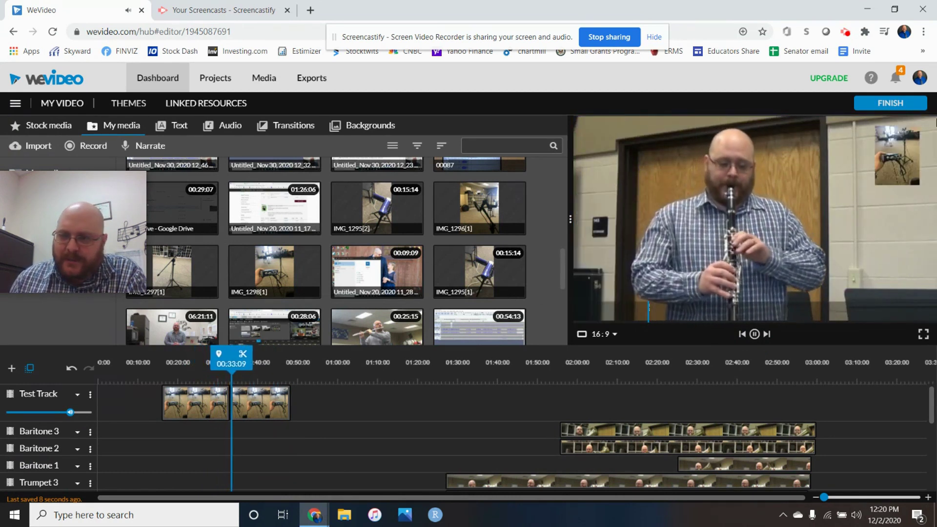
pyautogui.click(754, 334)
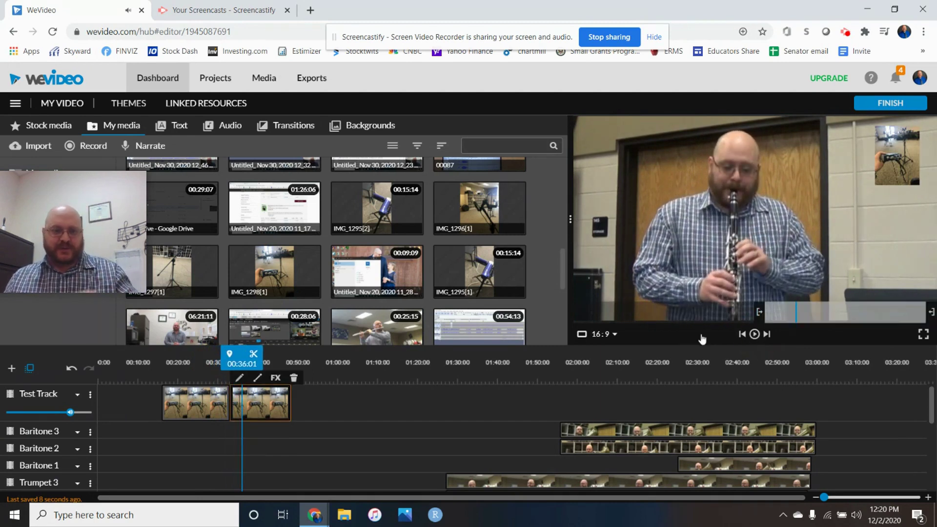
# Delete Test Track together with its two photo pieces and confirm the deletion.
pyautogui.click(90, 395)
pyautogui.scroll(-1, 130, 451)
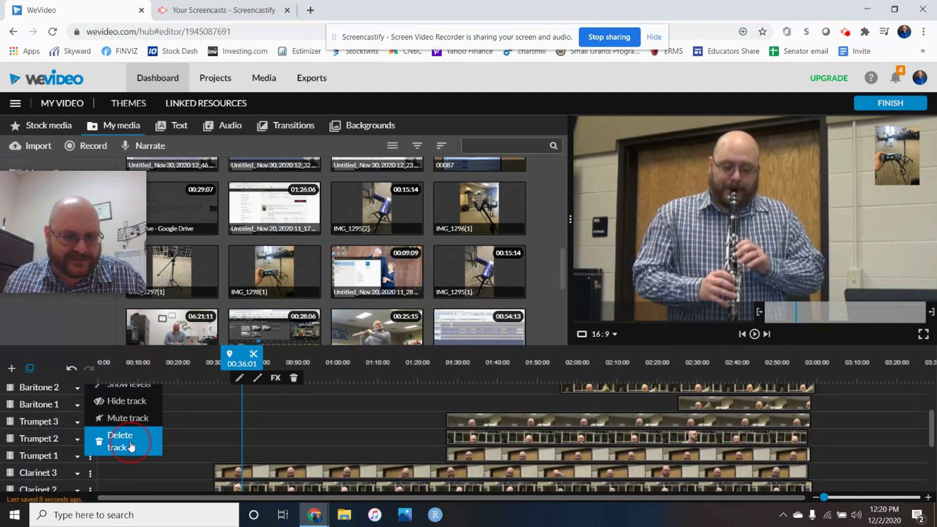
pyautogui.click(124, 449)
pyautogui.click(574, 345)
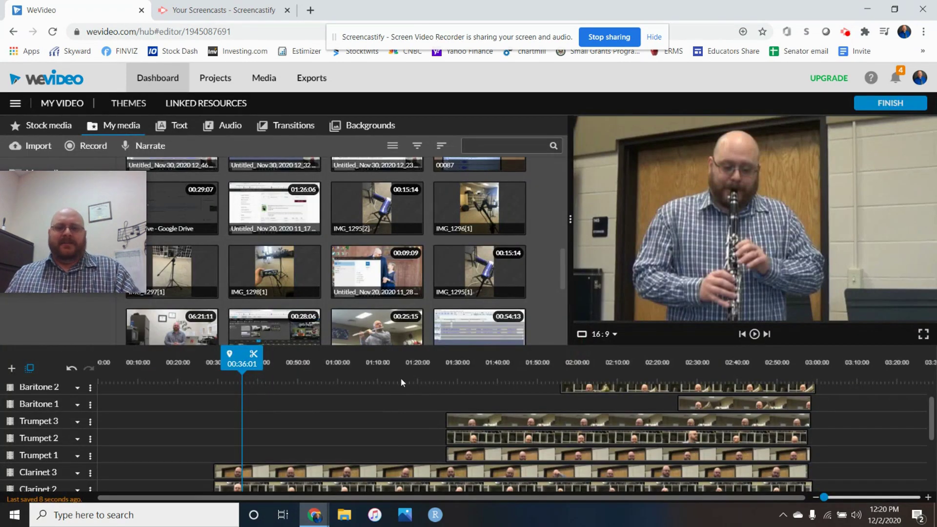
# Play the zoomed-in timeline from about 00:24 to the clarinet entrance and set the playhead to the clarinet clips' start at 00:29:00.
pyautogui.scroll(-4, 398, 418)
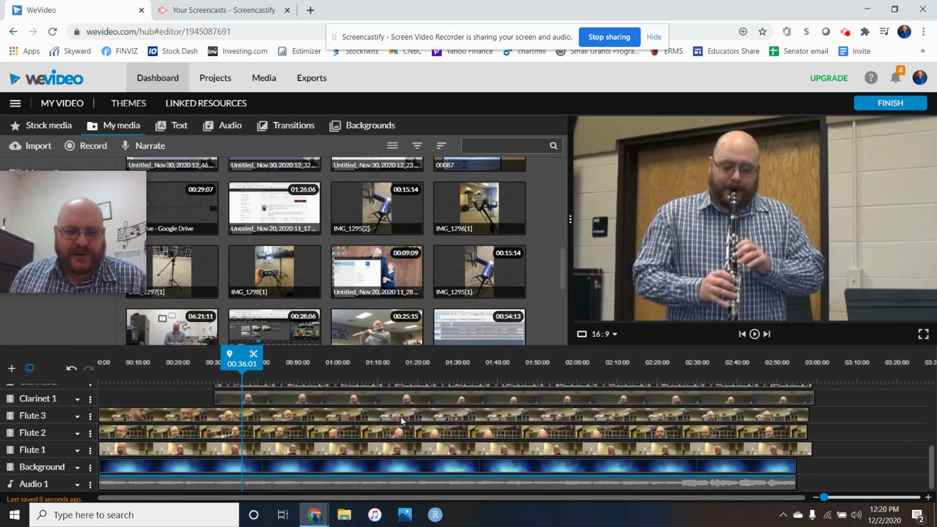
pyautogui.scroll(3, 389, 423)
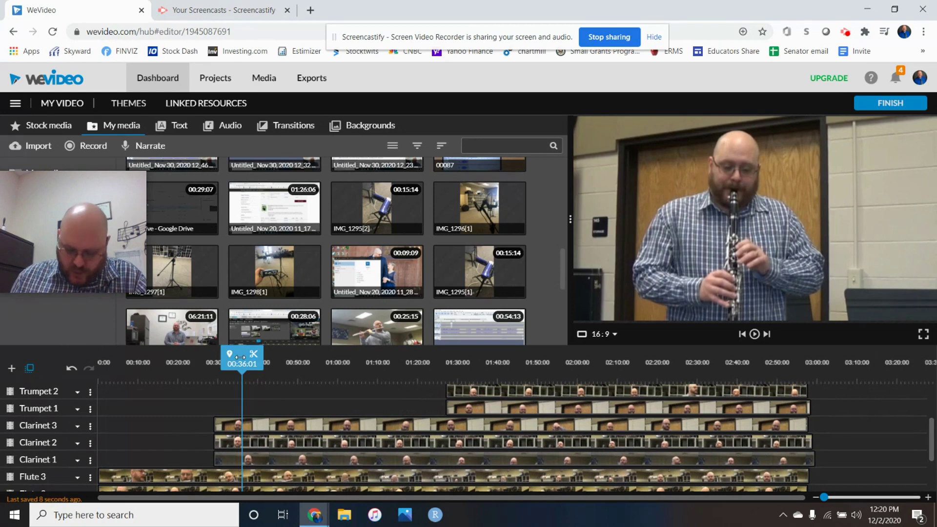
pyautogui.moveTo(241, 357); pyautogui.dragTo(194, 357)
pyautogui.moveTo(823, 498); pyautogui.dragTo(874, 495)
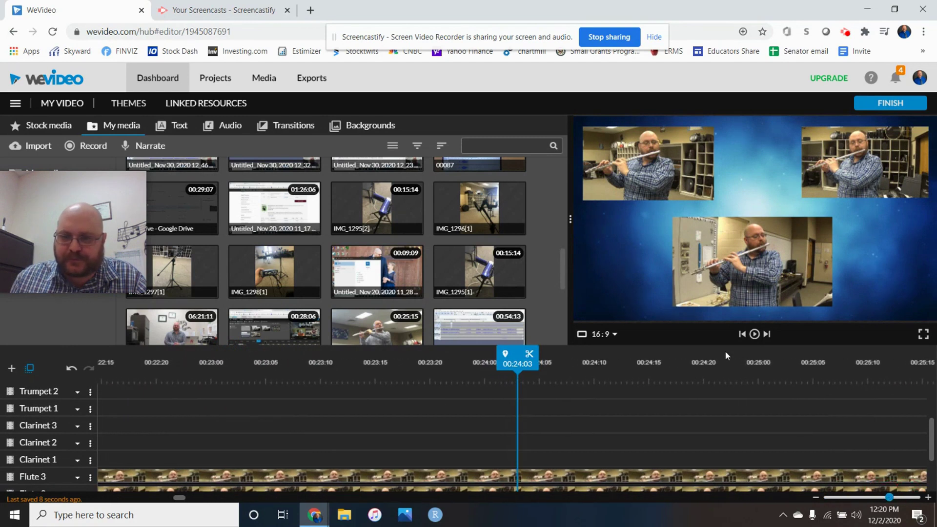
pyautogui.click(755, 336)
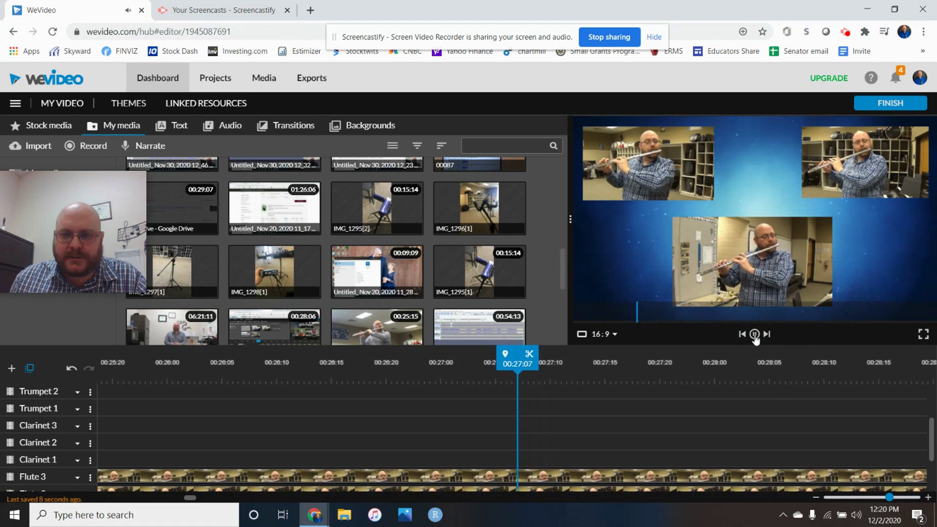
pyautogui.click(754, 336)
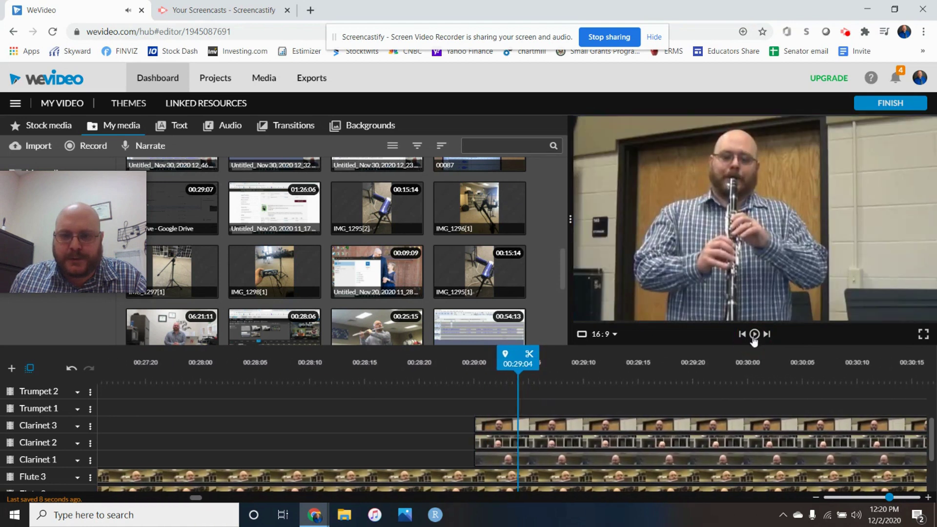
pyautogui.moveTo(513, 360); pyautogui.dragTo(478, 363)
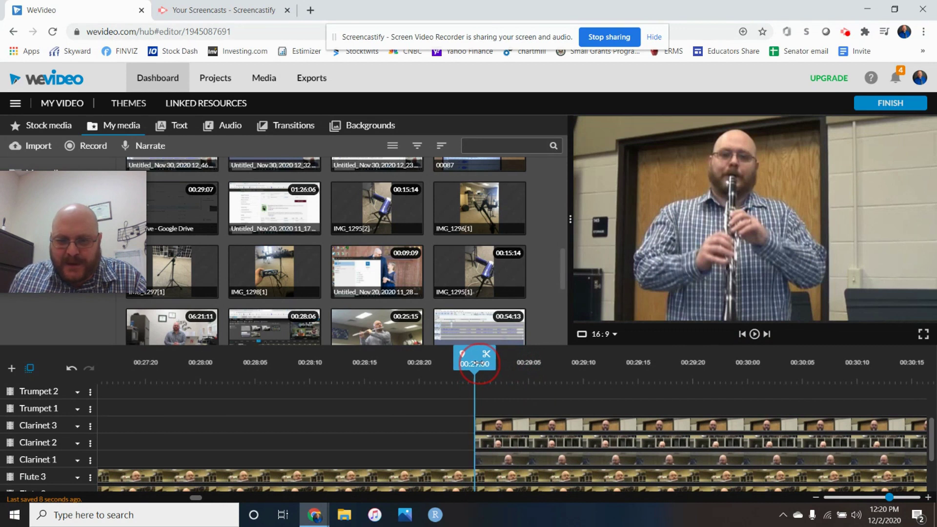
# Split the tracks at the clarinet entrance at 00:29:00 and check the cut across the flute, background and audio tracks.
pyautogui.scroll(-3, 471, 429)
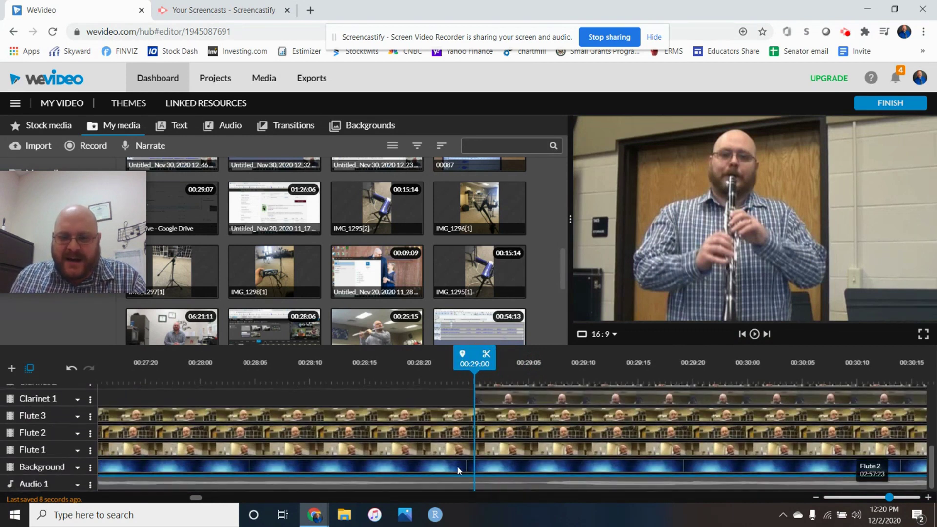
pyautogui.scroll(5, 469, 452)
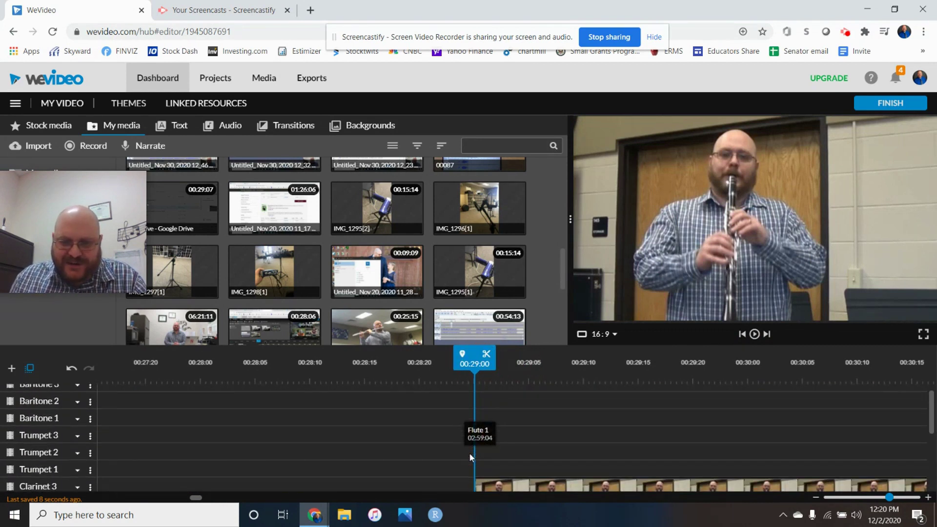
pyautogui.scroll(-5, 469, 452)
pyautogui.scroll(5, 488, 405)
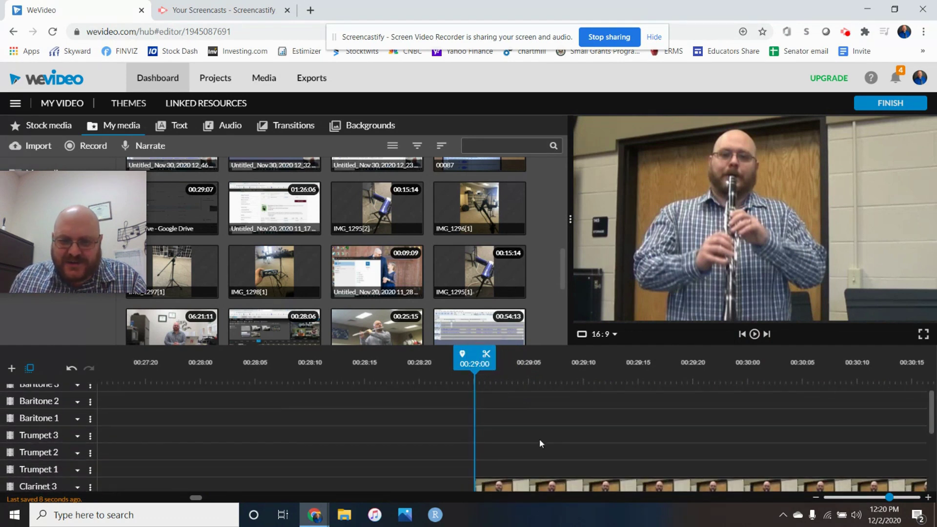
pyautogui.scroll(-5, 539, 439)
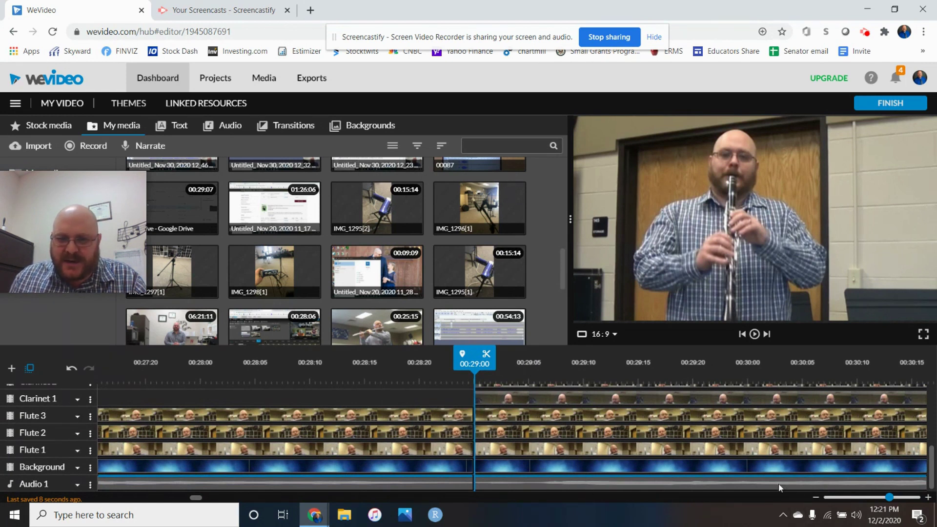
pyautogui.scroll(5, 740, 460)
pyautogui.moveTo(889, 497); pyautogui.dragTo(786, 500)
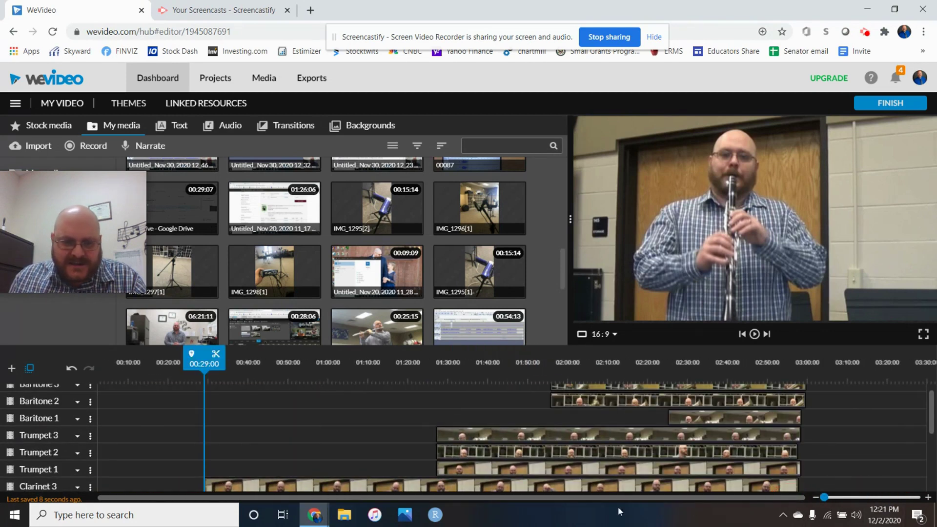
pyautogui.scroll(-5, 554, 455)
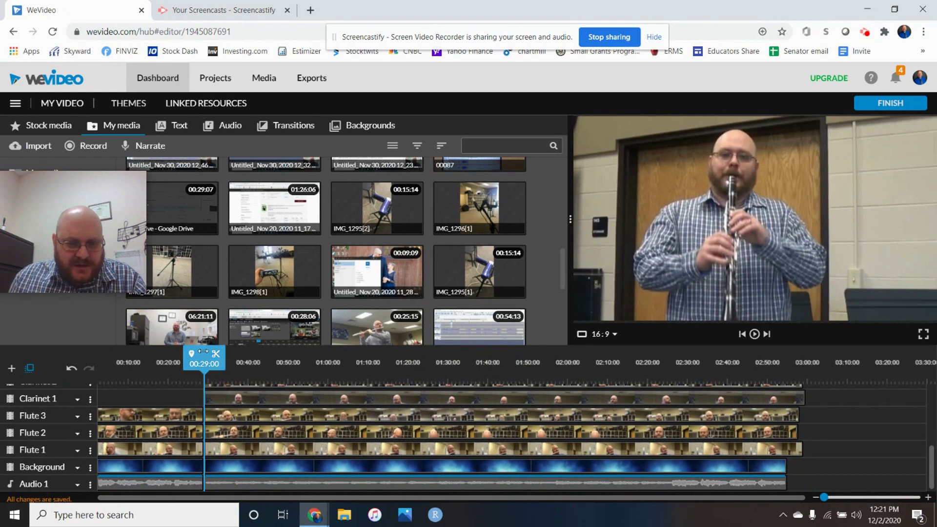
# Play from 00:56:00 to find the end of the clarinet passage and split the tracks at 00:58:02.
pyautogui.moveTo(202, 352); pyautogui.dragTo(282, 367)
pyautogui.moveTo(345, 380); pyautogui.dragTo(312, 370)
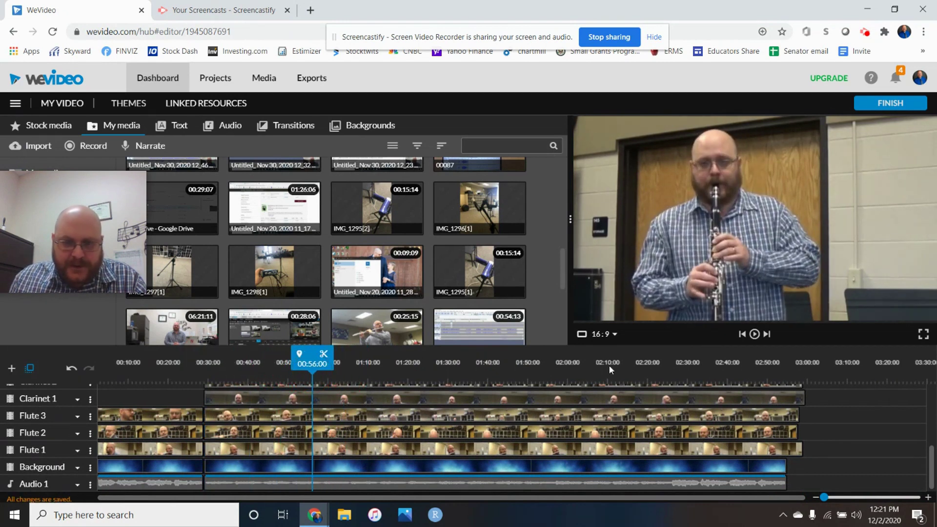
pyautogui.click(756, 337)
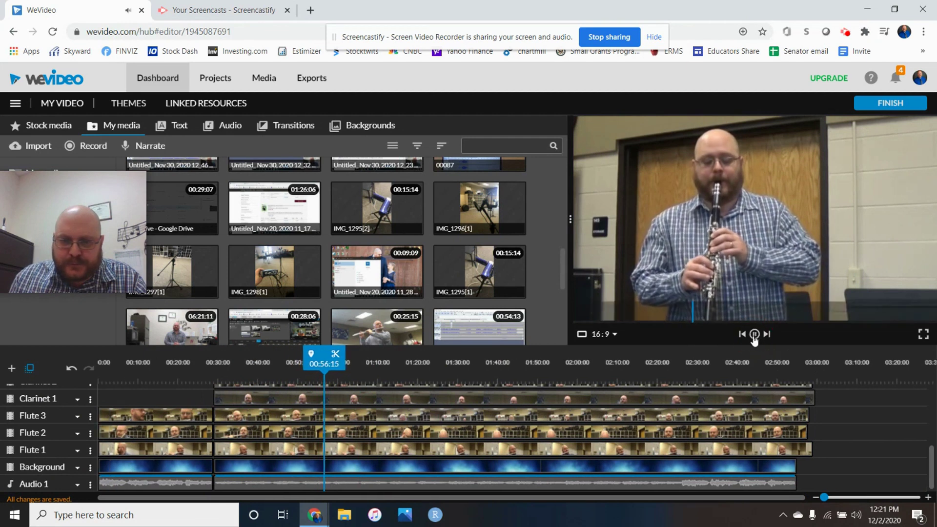
pyautogui.click(753, 334)
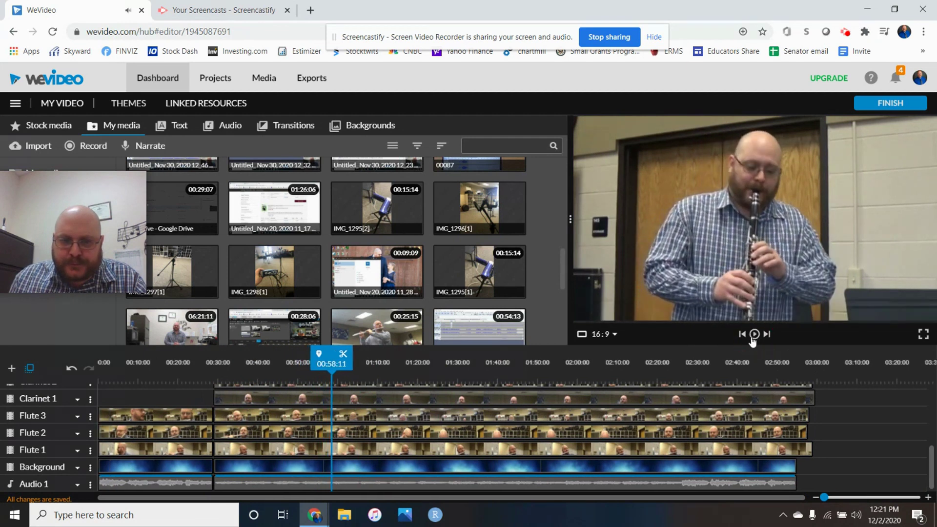
pyautogui.moveTo(823, 497); pyautogui.dragTo(907, 497)
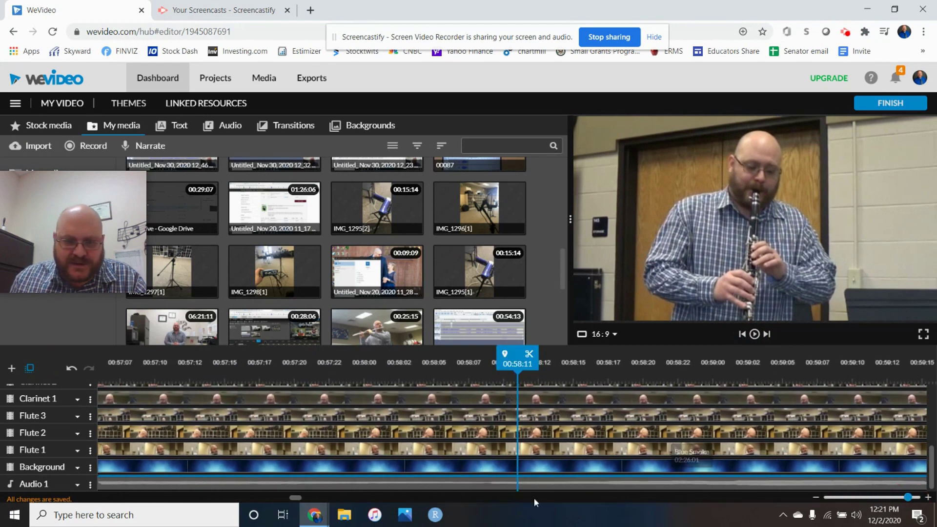
pyautogui.scroll(2, 532, 452)
pyautogui.moveTo(518, 354); pyautogui.dragTo(405, 358)
pyautogui.click(415, 355)
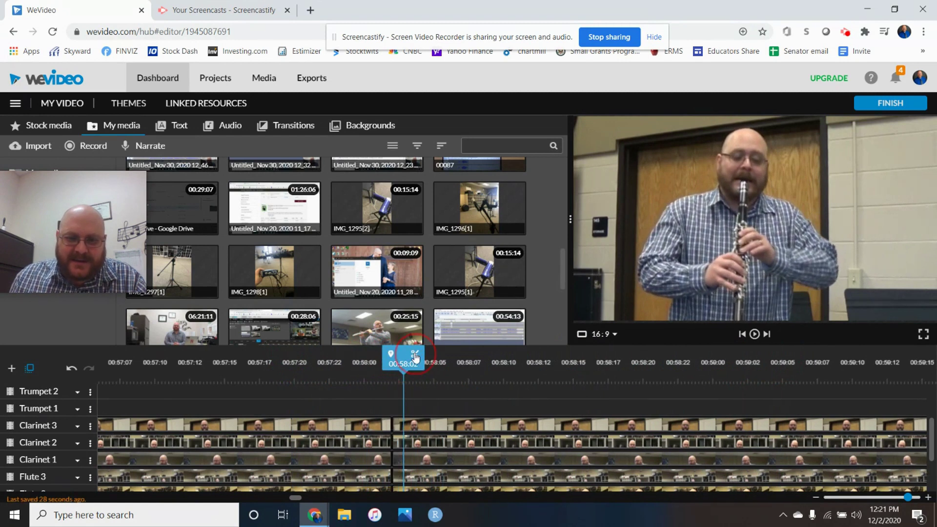
# Check the pieces between the two cuts on the clarinet, flute, background and audio tracks.
pyautogui.moveTo(907, 497); pyautogui.dragTo(823, 496)
pyautogui.scroll(-3, 540, 475)
pyautogui.scroll(3, 361, 405)
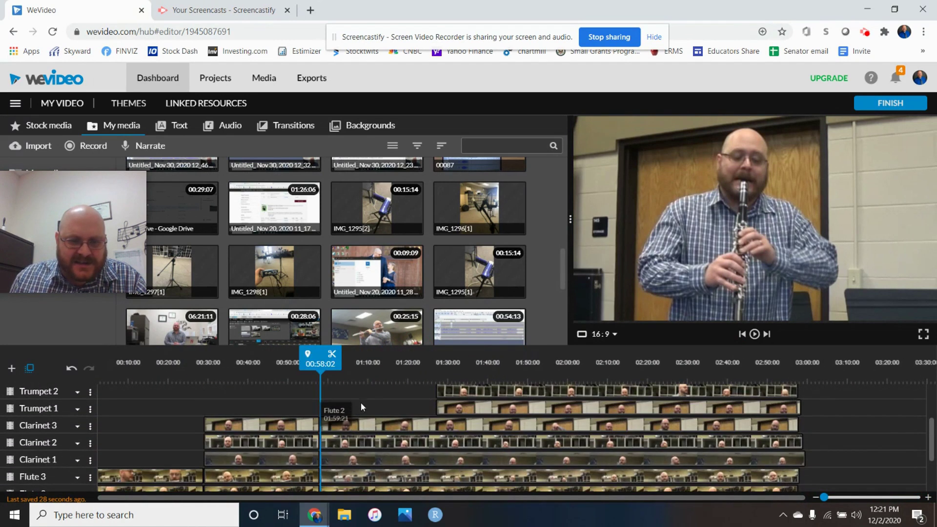
pyautogui.click(369, 374)
pyautogui.scroll(-2, 176, 439)
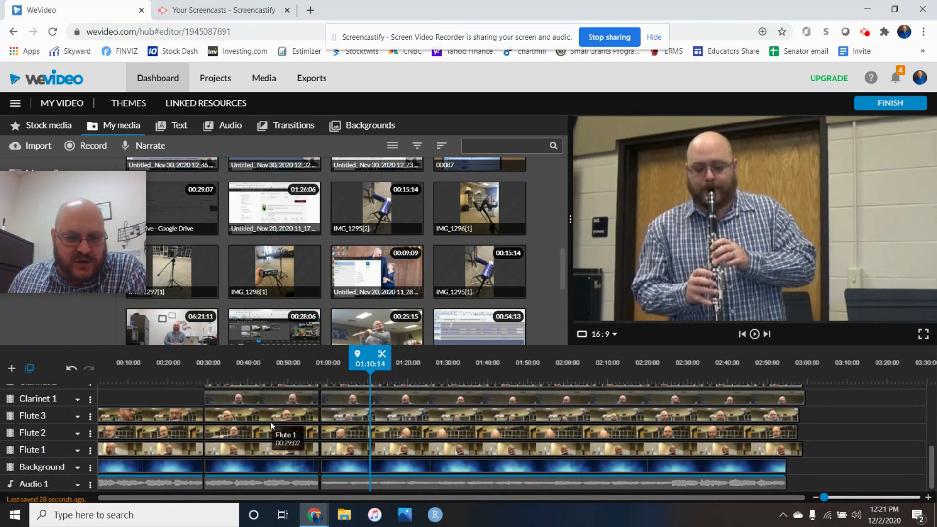
pyautogui.scroll(3, 268, 433)
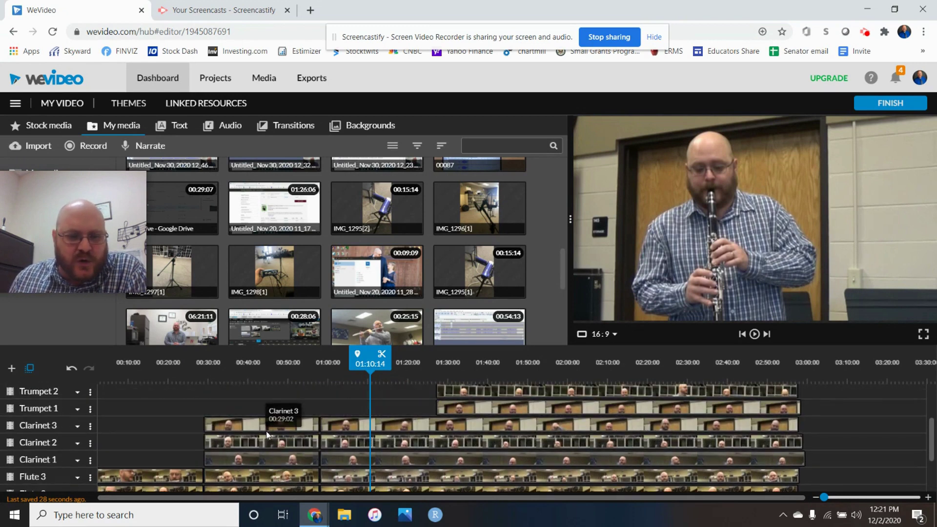
pyautogui.scroll(-3, 267, 435)
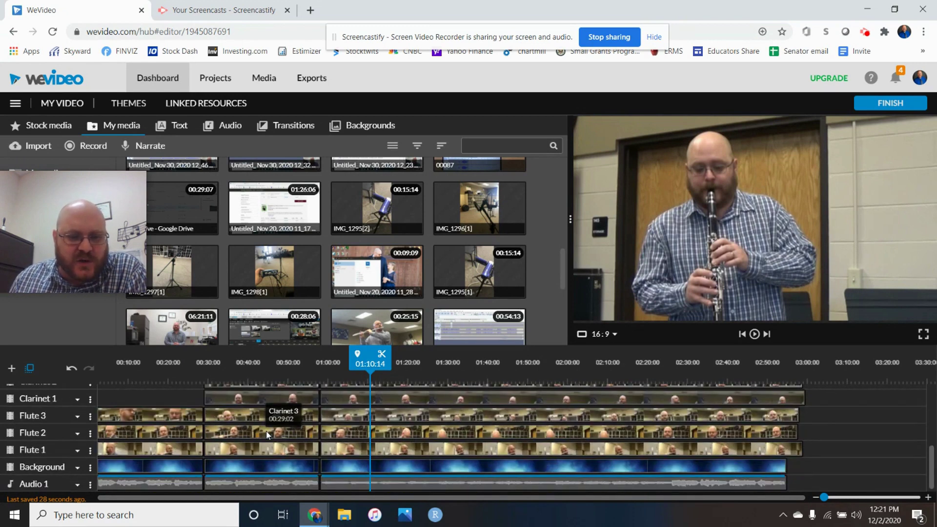
# Delete the Flute 3, Flute 2 and Flute 1 pieces lying between the 00:29 and 00:58 cuts.
pyautogui.click(232, 421)
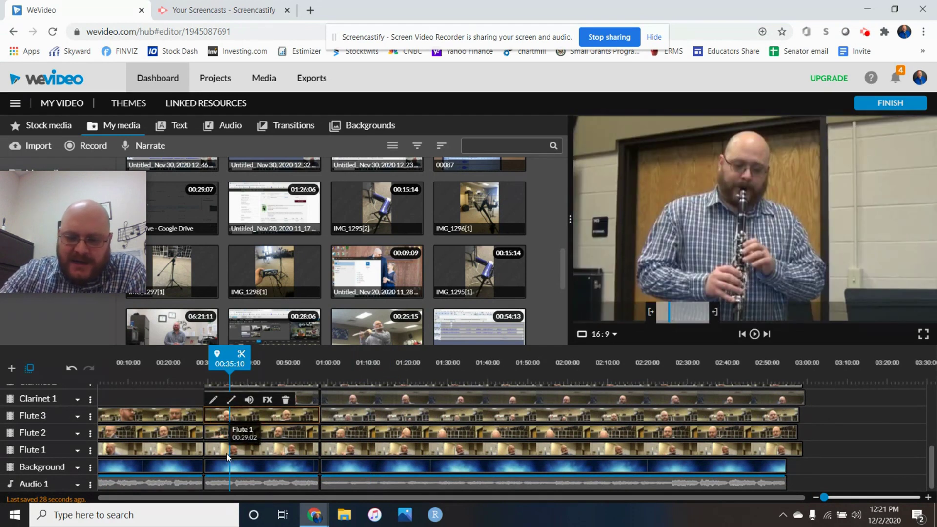
pyautogui.press('Delete')
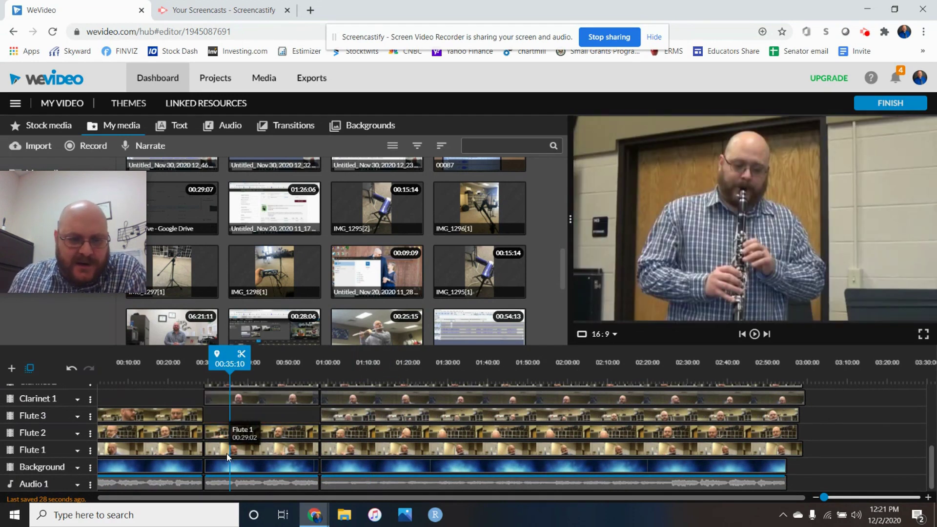
pyautogui.click(281, 434)
pyautogui.press('Delete')
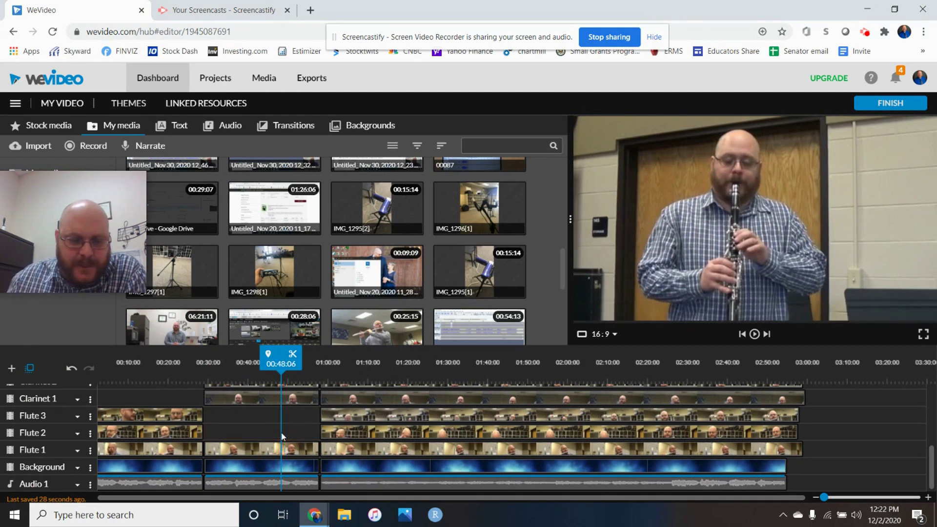
pyautogui.click(278, 449)
pyautogui.press('Delete')
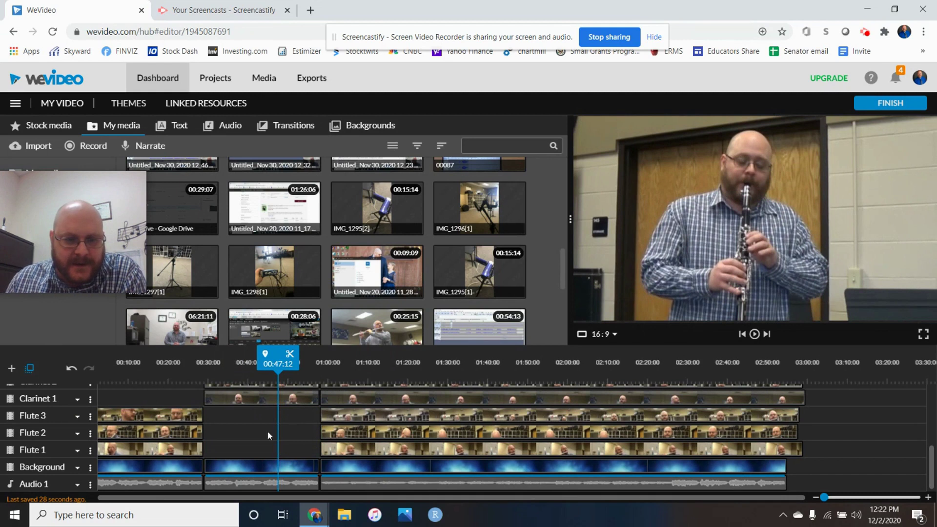
# Scale the first Clarinet 3 piece to 0.35, place it in the frame's lower-left corner at x 34, y 660, and save the changes.
pyautogui.scroll(3, 221, 426)
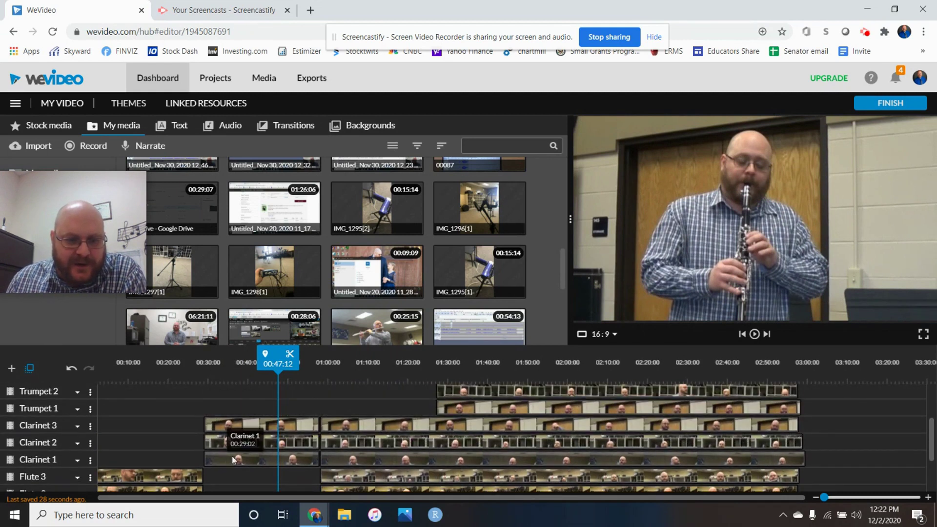
pyautogui.click(237, 428)
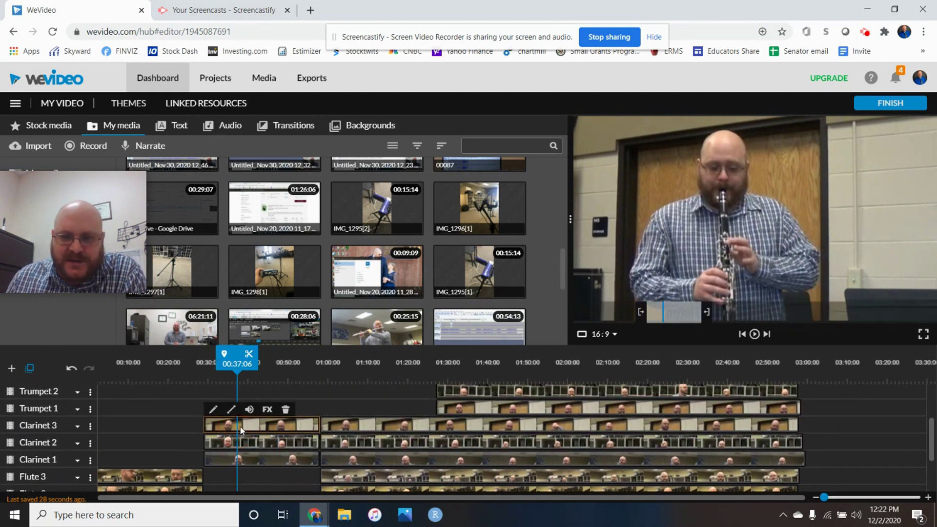
pyautogui.click(213, 410)
pyautogui.moveTo(288, 291); pyautogui.dragTo(156, 297)
pyautogui.moveTo(767, 230); pyautogui.dragTo(654, 288)
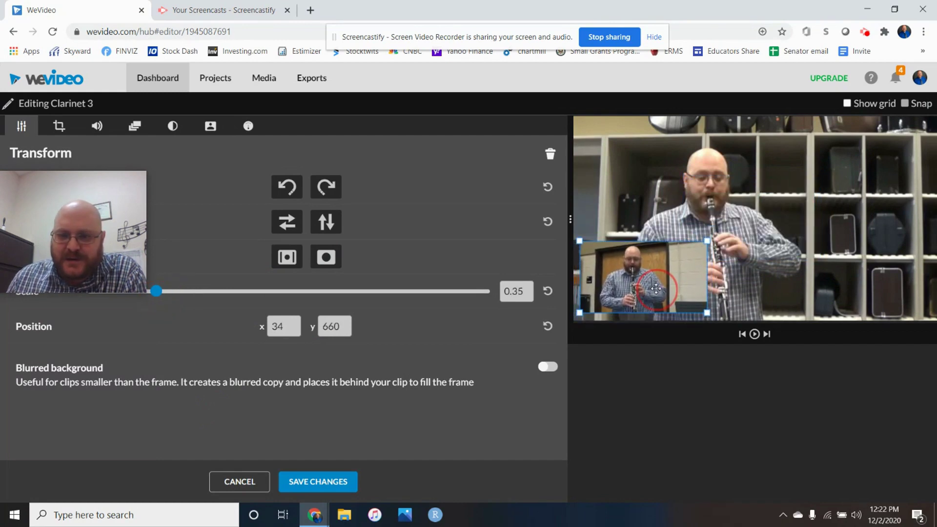
pyautogui.click(344, 482)
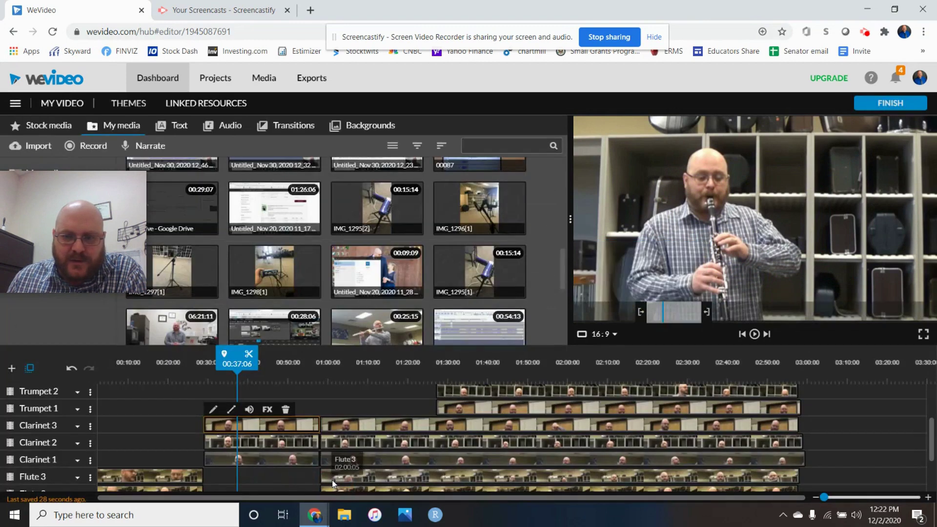
# Scale the first Clarinet 2 piece to 0.36, place it in the frame's lower-right corner at x 1194, y 648, and save the changes.
pyautogui.click(271, 442)
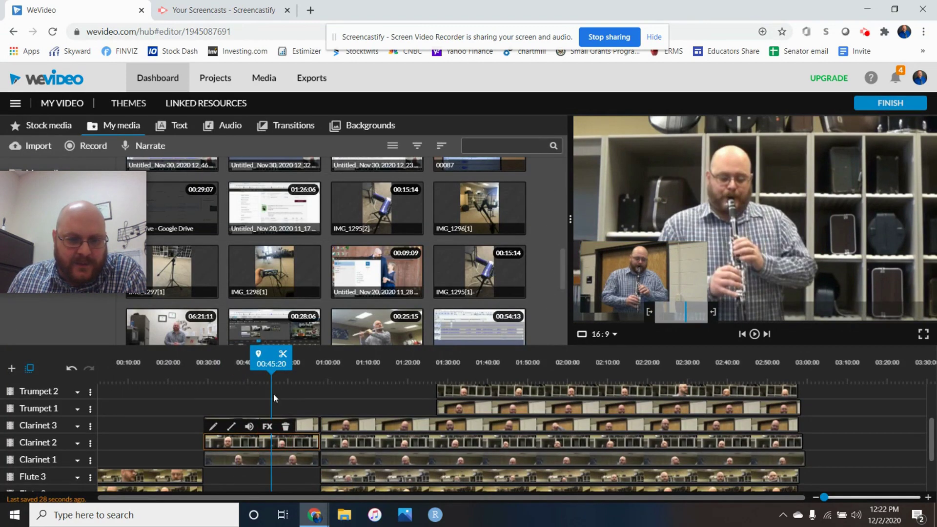
pyautogui.click(211, 426)
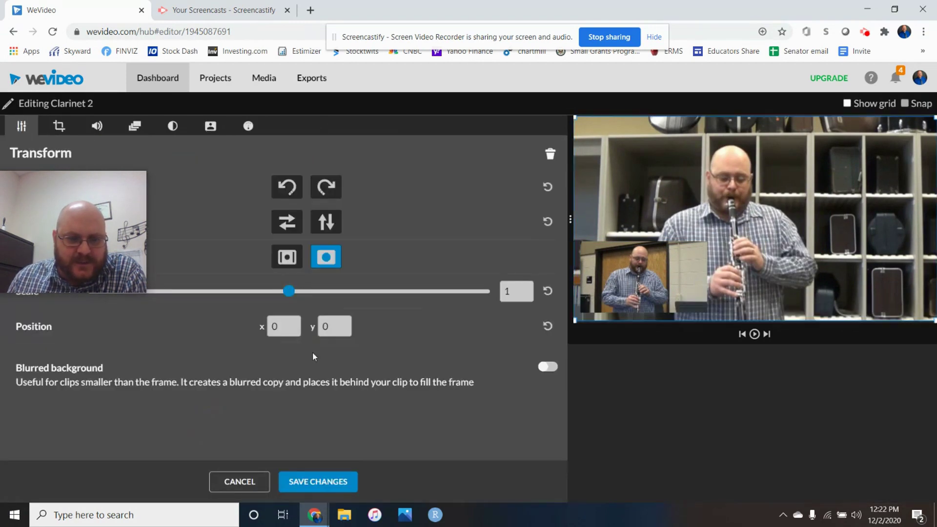
pyautogui.moveTo(286, 295); pyautogui.dragTo(157, 305)
pyautogui.moveTo(777, 216); pyautogui.dragTo(886, 273)
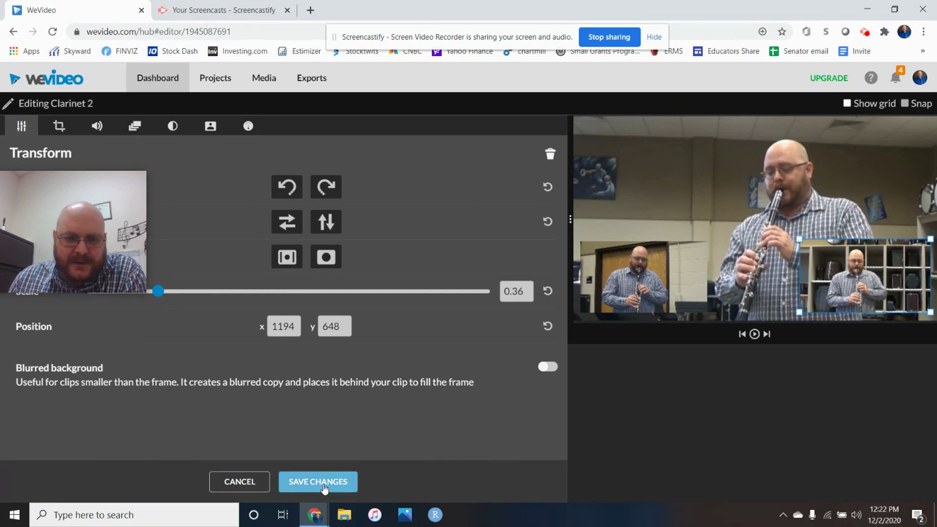
pyautogui.click(341, 482)
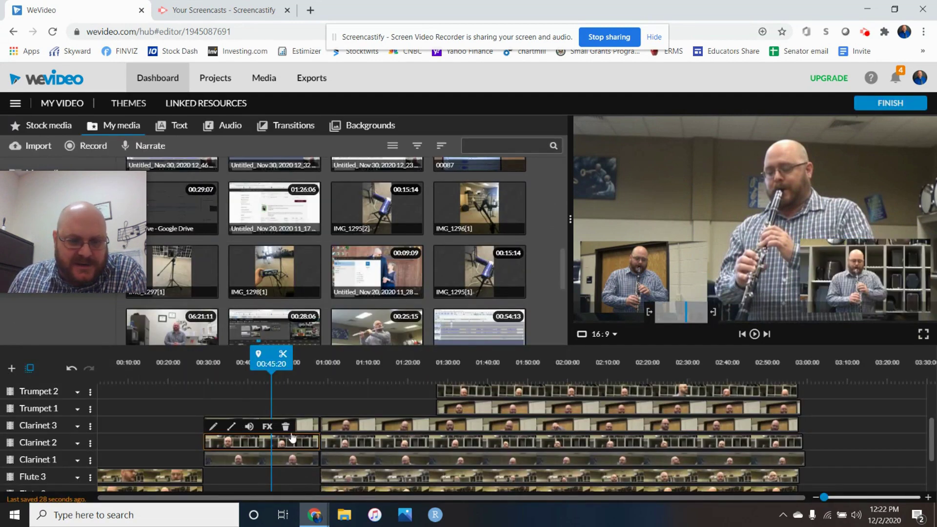
# Match the first Clarinet 3 piece to Clarinet 2 by setting its scale to 0.36 and y position to 648, and save the changes.
pyautogui.click(312, 425)
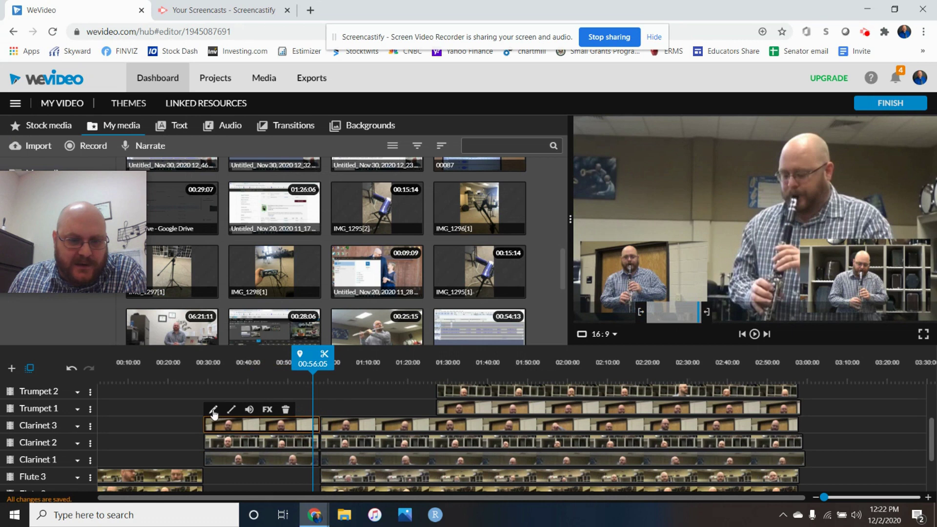
pyautogui.click(213, 410)
pyautogui.doubleClick(343, 325)
pyautogui.write('648')
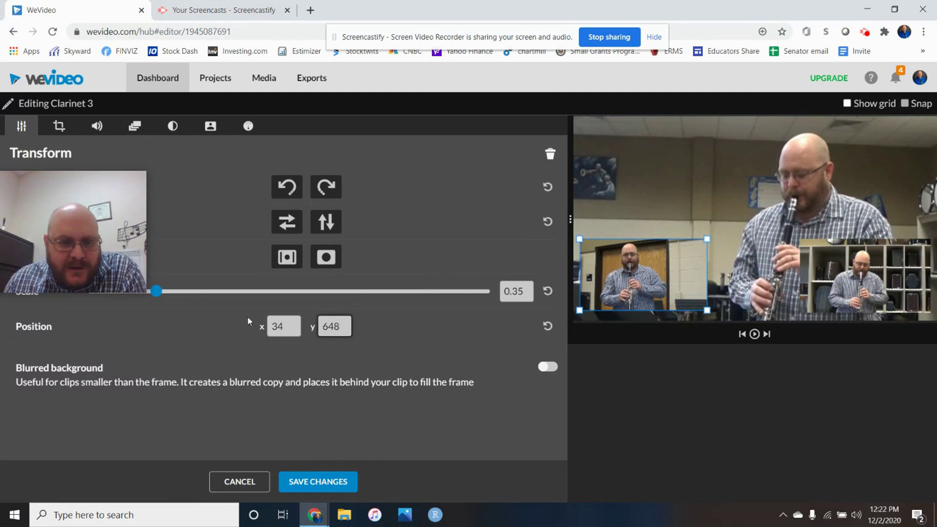
pyautogui.click(156, 295)
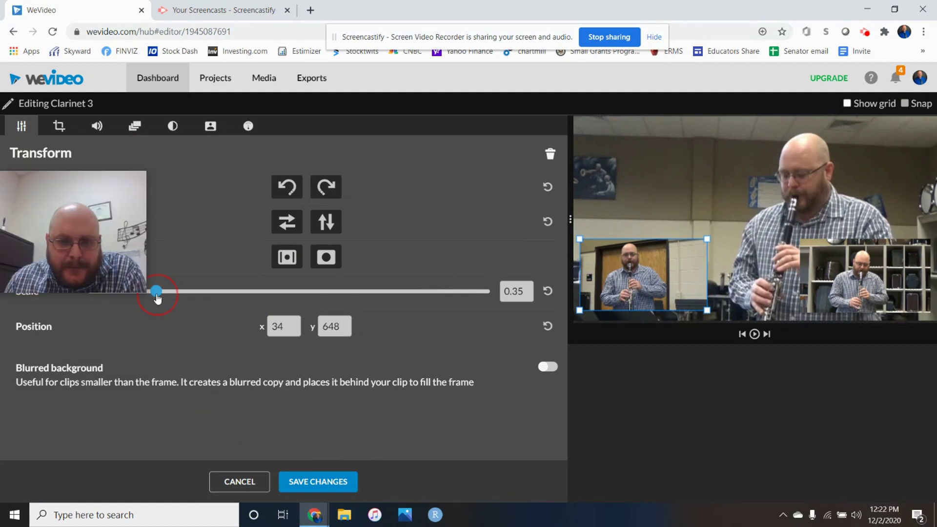
pyautogui.moveTo(158, 299); pyautogui.dragTo(159, 299)
pyautogui.click(340, 327)
pyautogui.press('BackSpace')
pyautogui.write('8')
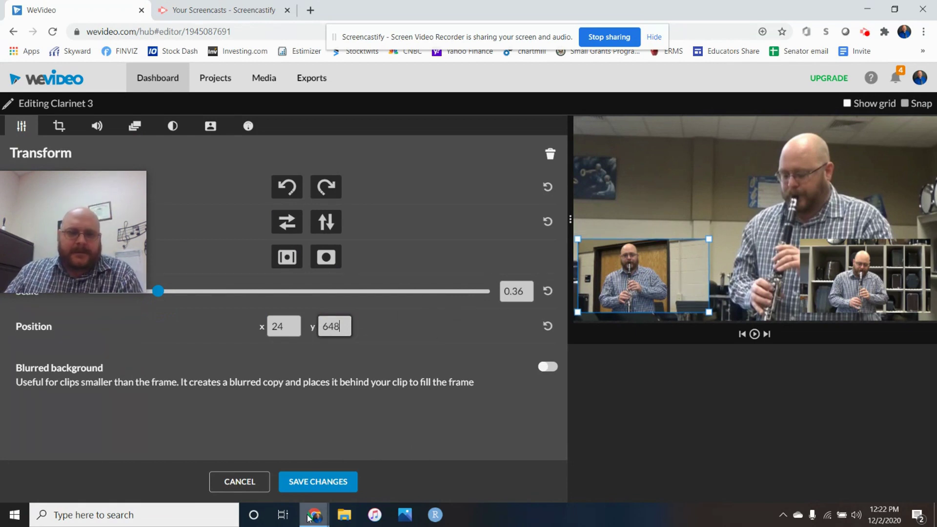
pyautogui.click(319, 482)
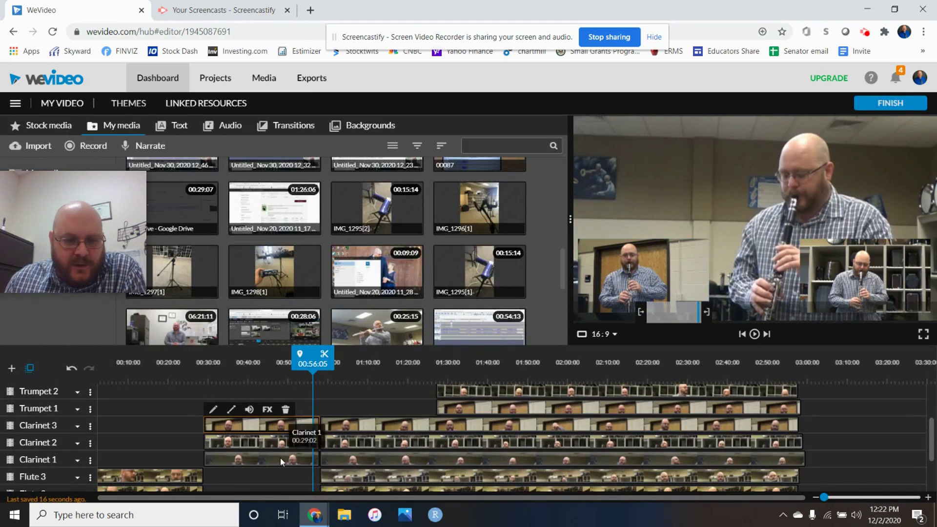
# Scale the first Clarinet 1 piece to 0.43, place it top centre at x 543, y 98, save, and play back from about 00:20.
pyautogui.click(212, 445)
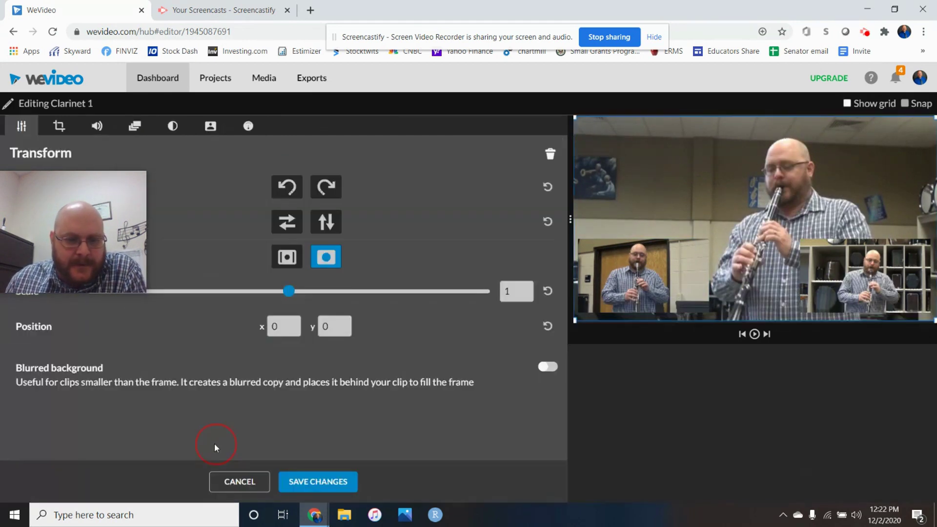
pyautogui.moveTo(290, 292); pyautogui.dragTo(174, 308)
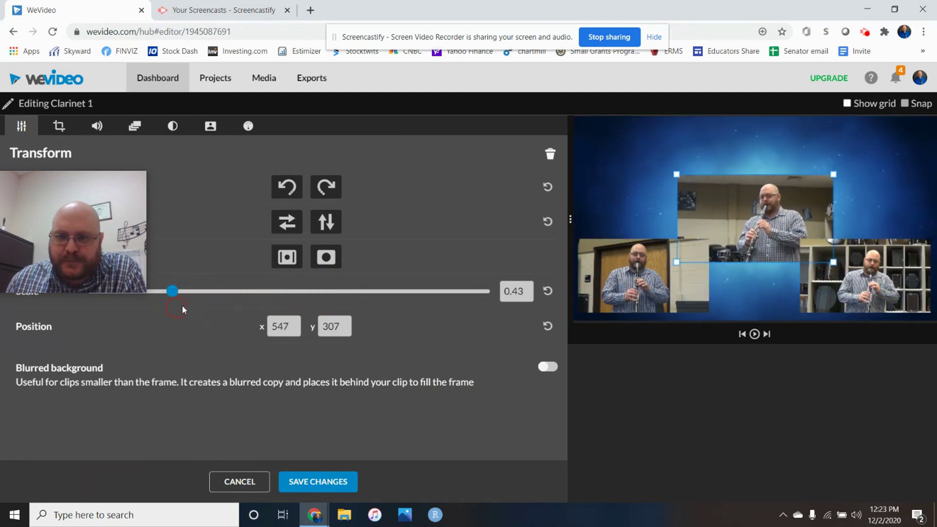
pyautogui.moveTo(787, 236); pyautogui.dragTo(785, 194)
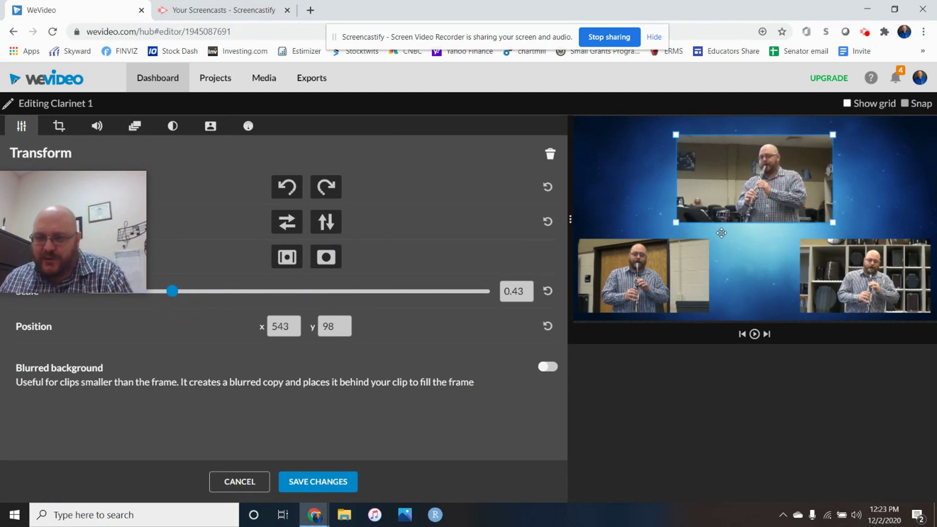
pyautogui.click(331, 483)
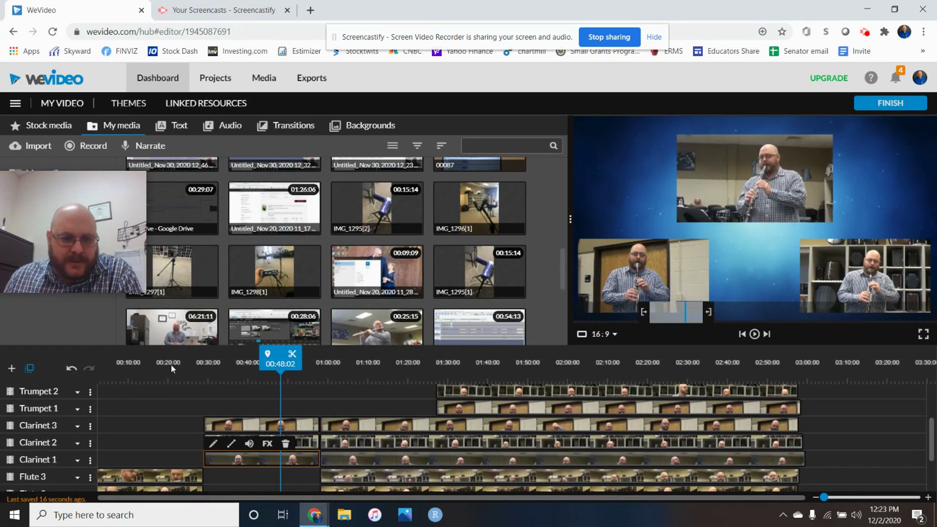
pyautogui.click(172, 366)
pyautogui.click(754, 334)
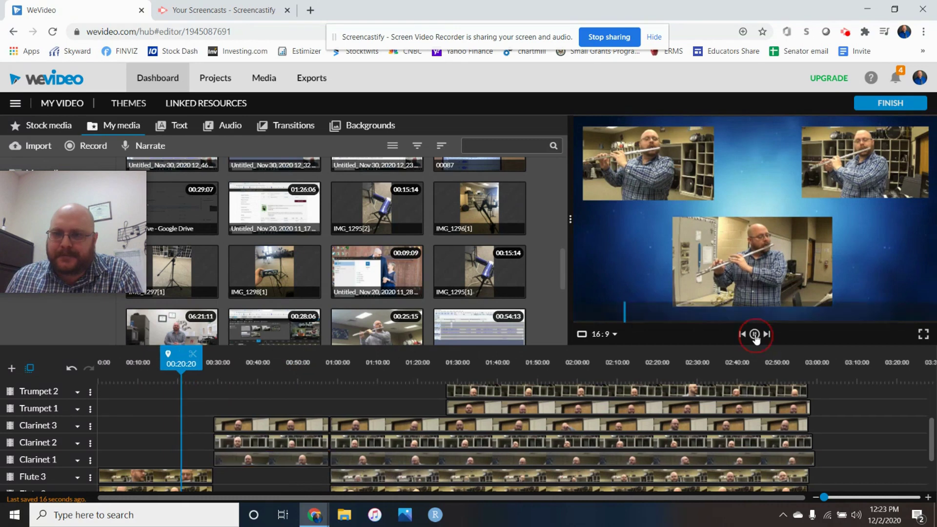
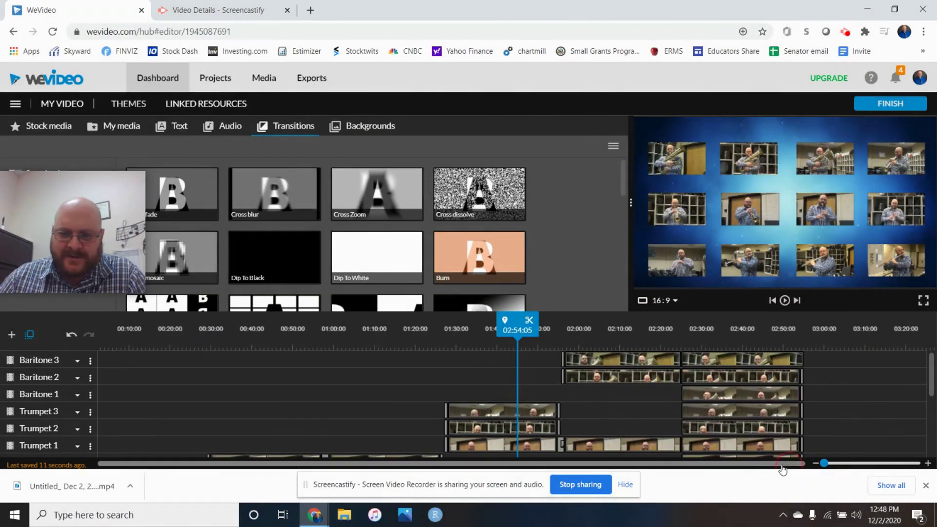
# Add a Cross fade transition to the end of the last Baritone 3 clip, where the piece ends.
pyautogui.scroll(-5, 614, 415)
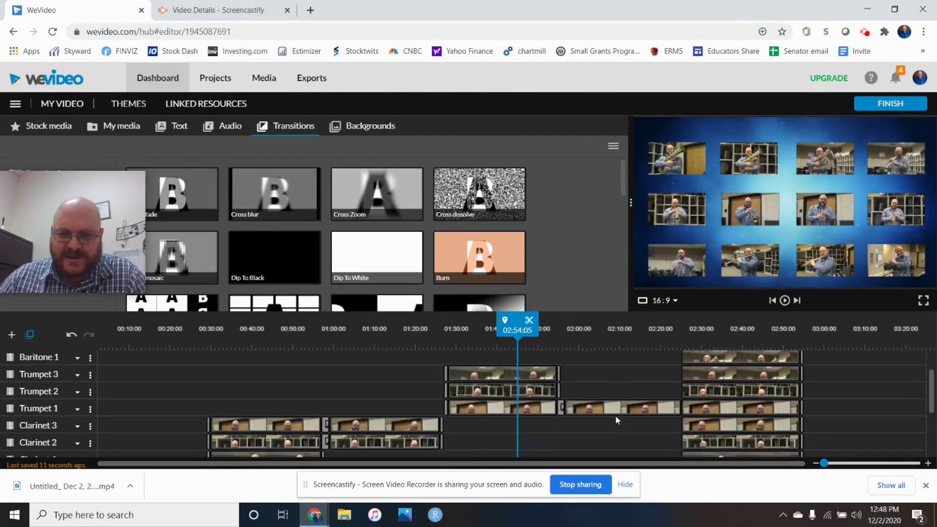
pyautogui.scroll(3, 613, 416)
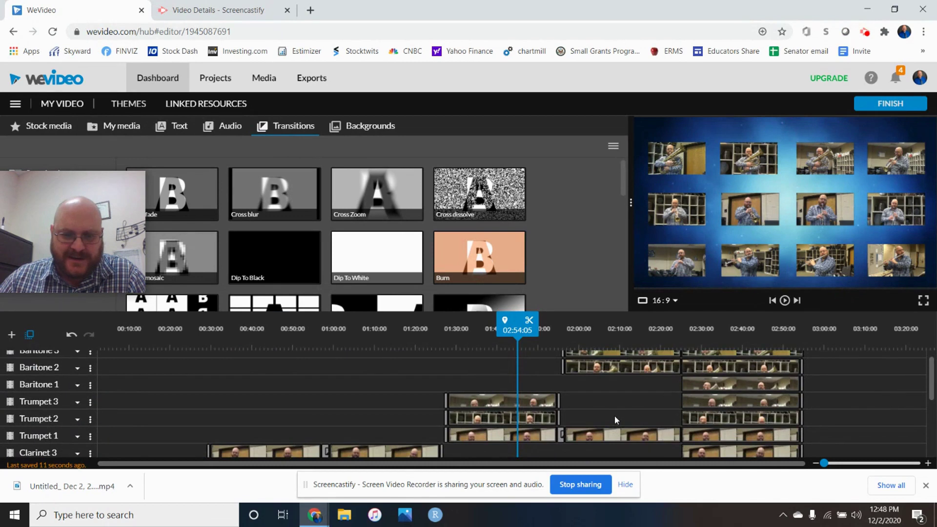
pyautogui.scroll(-1, 614, 414)
pyautogui.scroll(2, 614, 415)
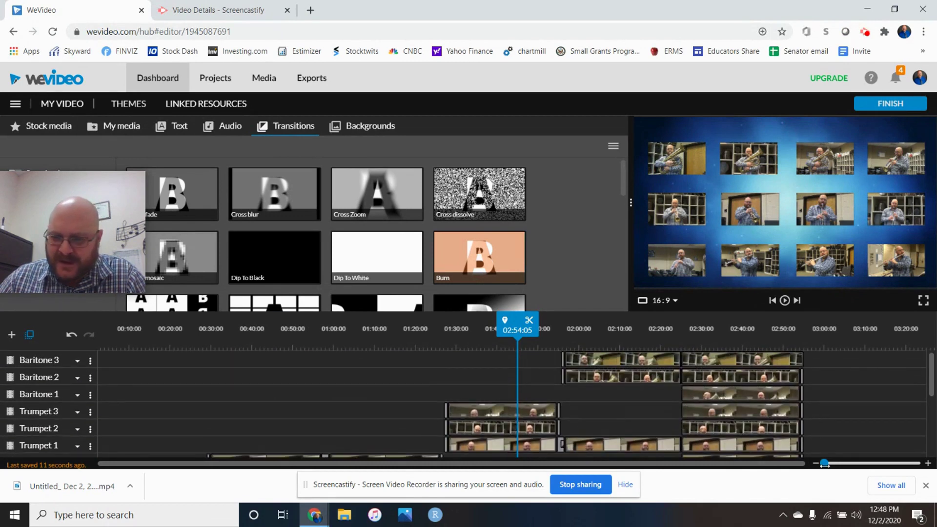
pyautogui.moveTo(823, 463); pyautogui.dragTo(878, 463)
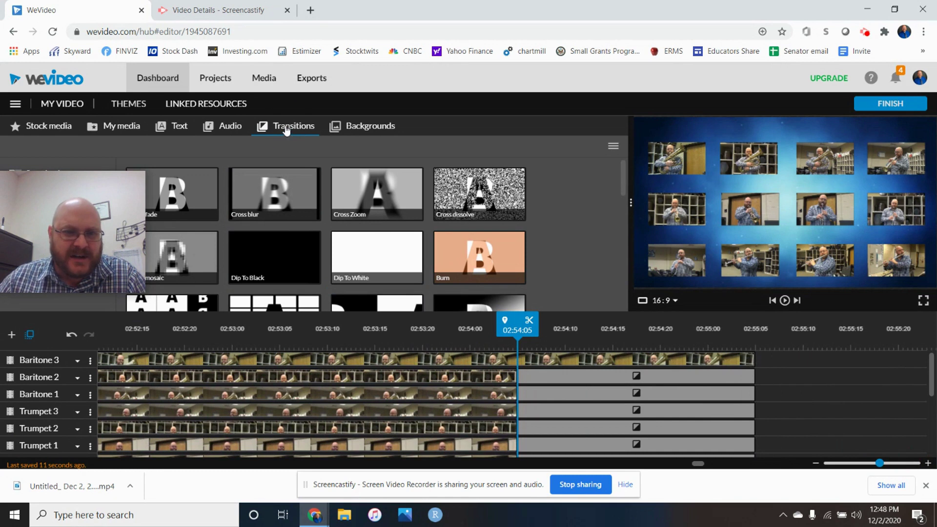
pyautogui.moveTo(191, 192)
pyautogui.mouseDown()
pyautogui.moveTo(363, 218)
pyautogui.moveTo(441, 253)
pyautogui.moveTo(484, 277)
pyautogui.moveTo(539, 356)
pyautogui.mouseUp()
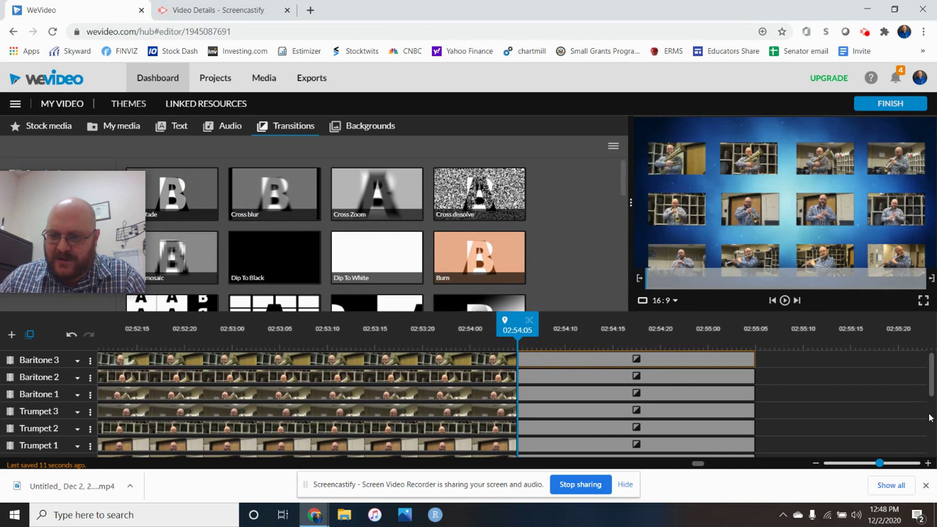
# Play the ending from about 02:54 to preview the final fade-out.
pyautogui.click(770, 302)
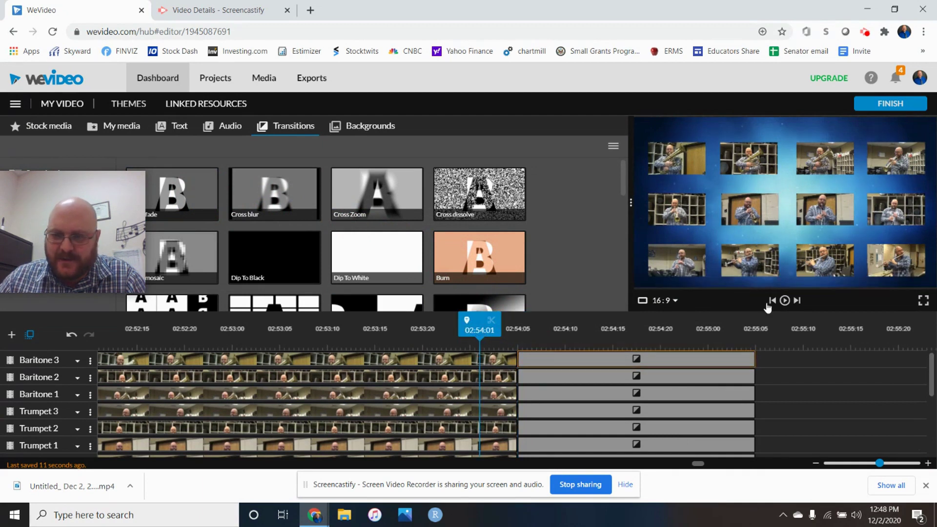
pyautogui.click(785, 300)
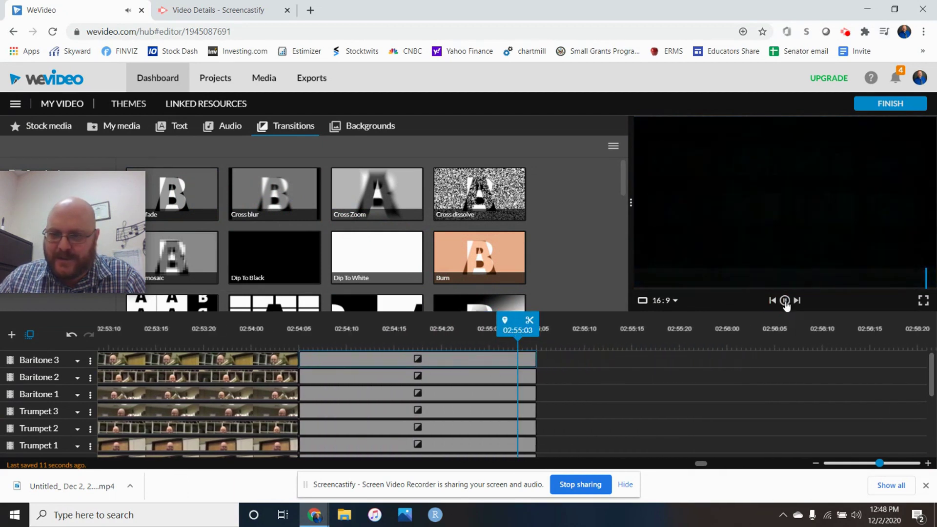
pyautogui.click(784, 300)
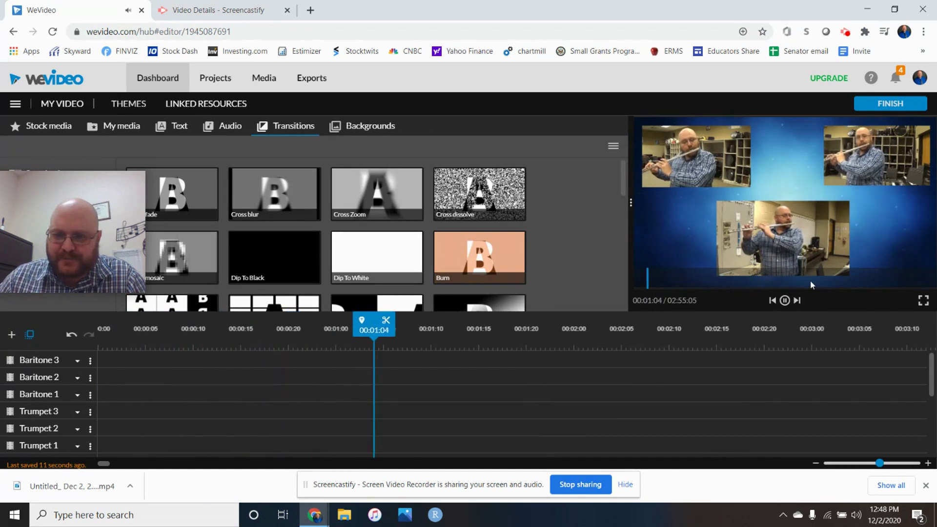
pyautogui.click(762, 445)
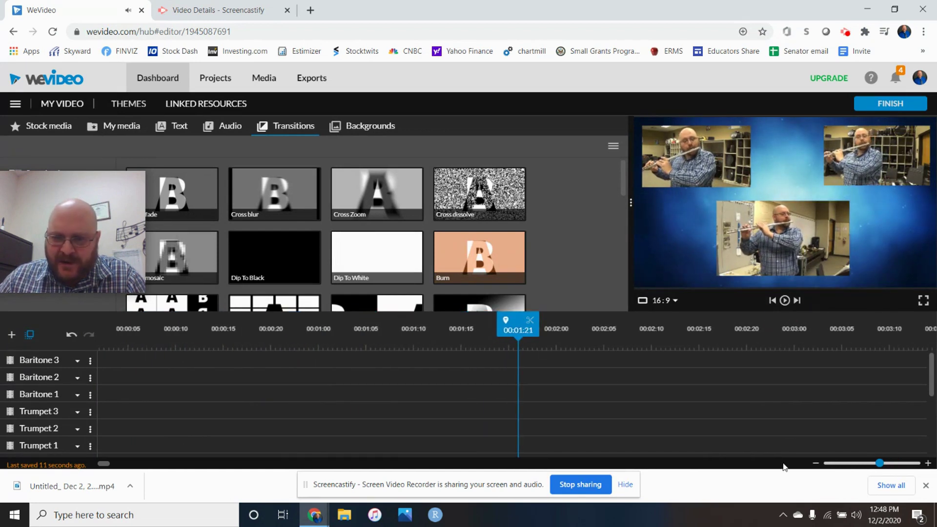
# Examine the transitions on the Trumpet and Baritone tracks between about 01:54 and 01:57.
pyautogui.moveTo(879, 463); pyautogui.dragTo(823, 462)
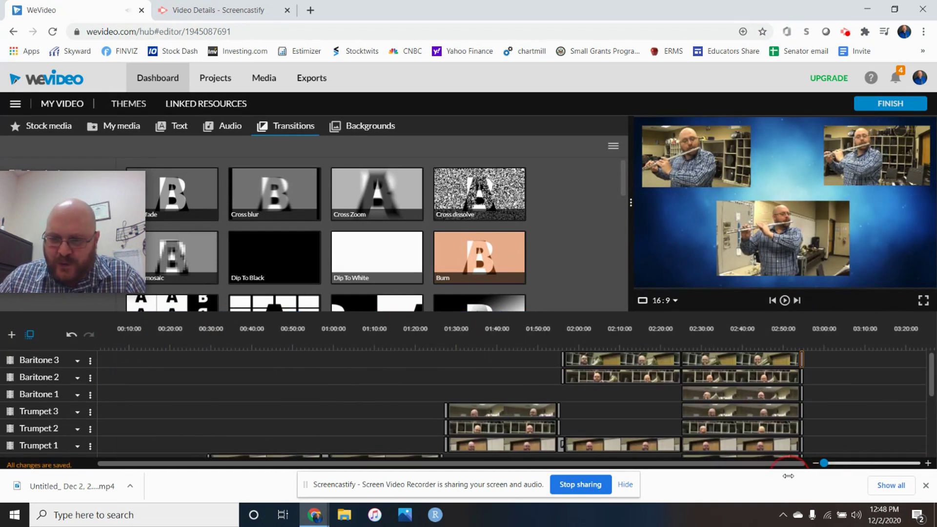
pyautogui.scroll(-3, 474, 410)
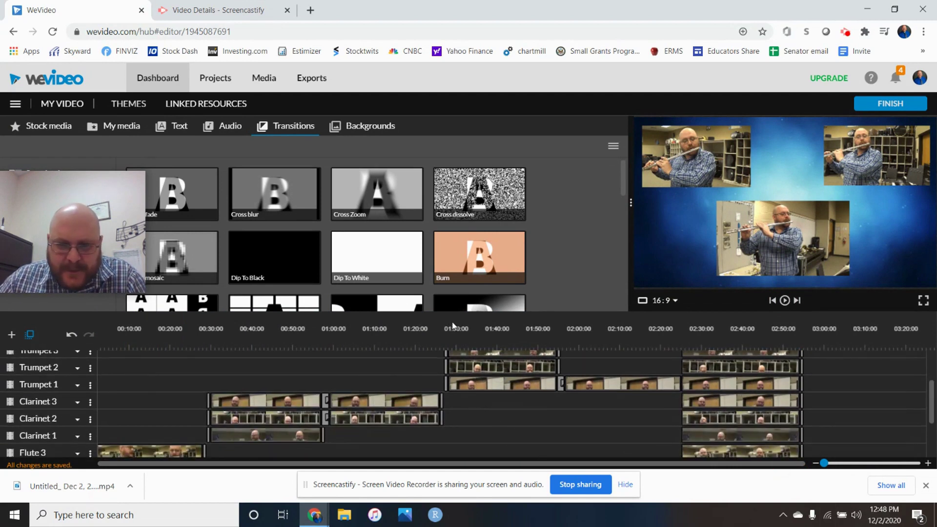
pyautogui.click(541, 331)
pyautogui.moveTo(824, 463); pyautogui.dragTo(919, 463)
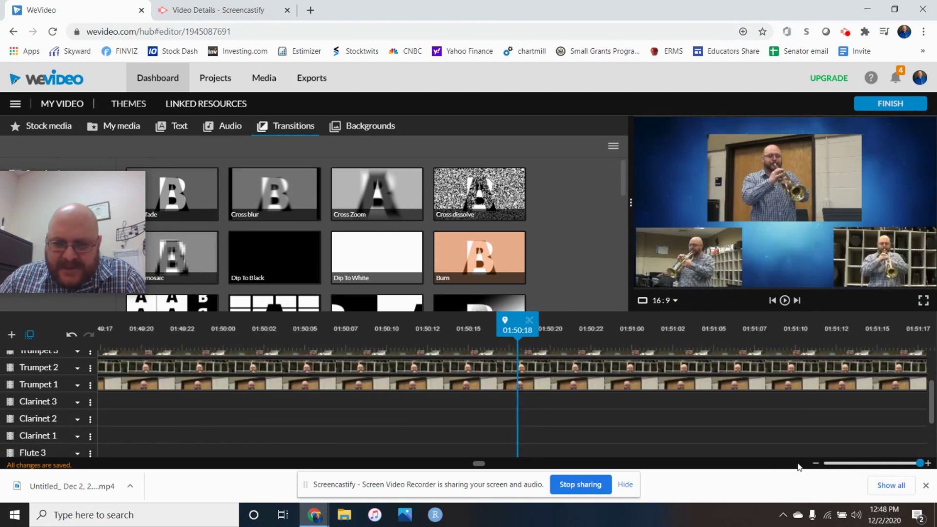
pyautogui.scroll(3, 580, 408)
pyautogui.moveTo(480, 467); pyautogui.dragTo(498, 470)
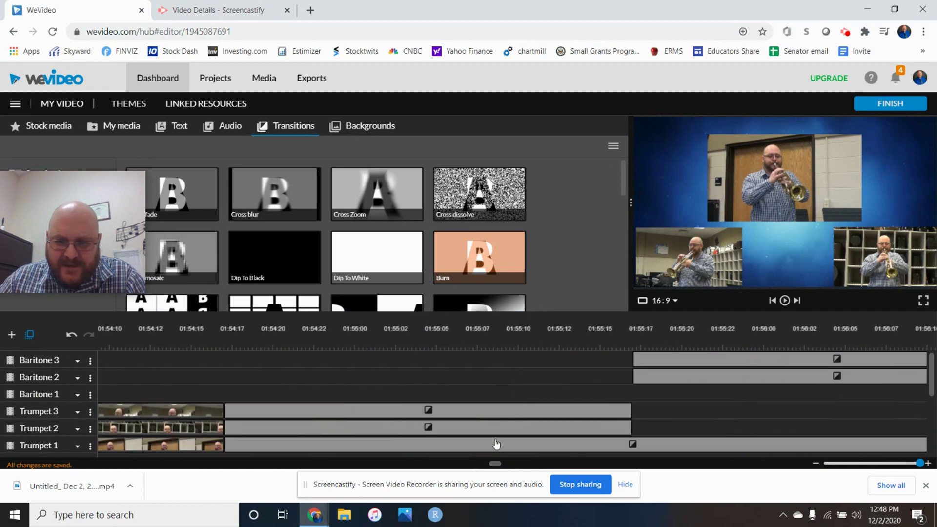
pyautogui.scroll(-5, 496, 443)
pyautogui.scroll(5, 496, 443)
pyautogui.moveTo(495, 466); pyautogui.dragTo(501, 468)
pyautogui.scroll(-2, 481, 436)
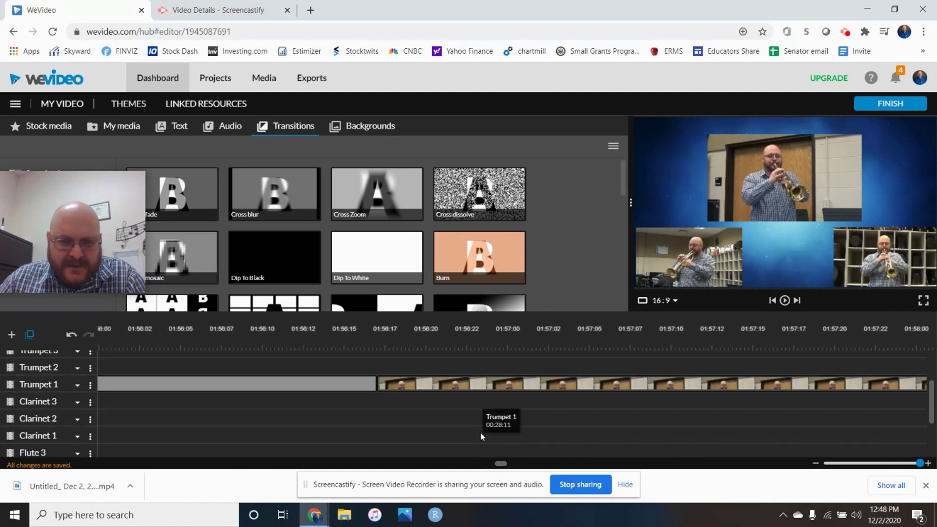
# Add Cross fade transitions to the starts of the Baritone 1, Trumpet 3 and Trumpet 2 clips at 02:25:03.
pyautogui.moveTo(920, 462); pyautogui.dragTo(896, 462)
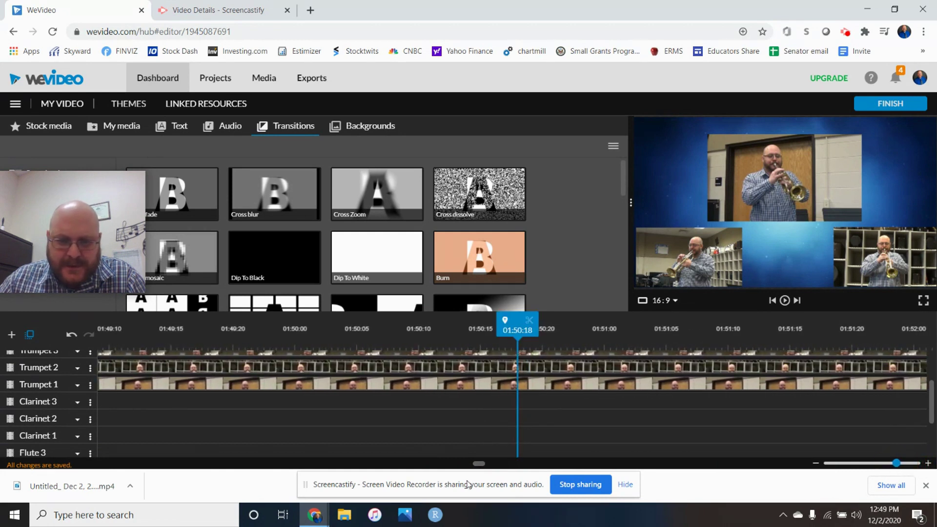
pyautogui.moveTo(480, 468); pyautogui.dragTo(599, 458)
pyautogui.scroll(1, 536, 413)
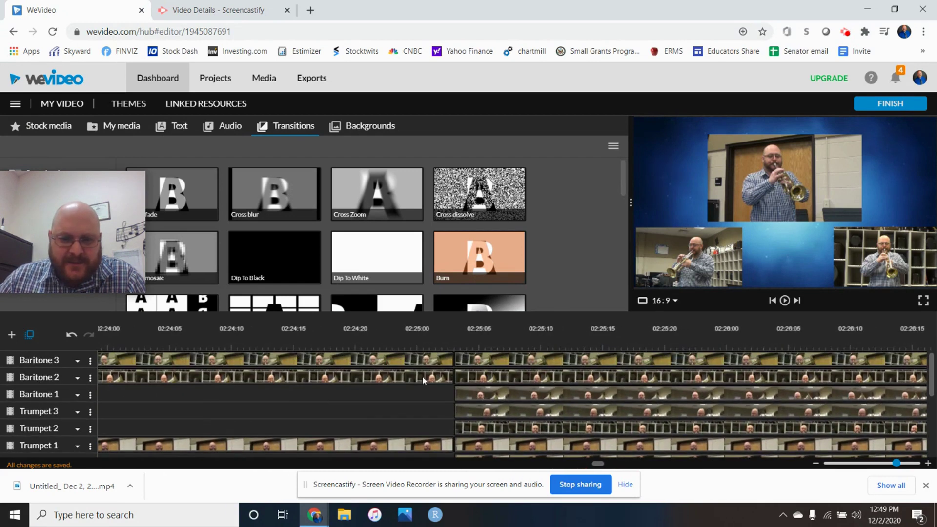
pyautogui.moveTo(189, 199); pyautogui.dragTo(470, 411)
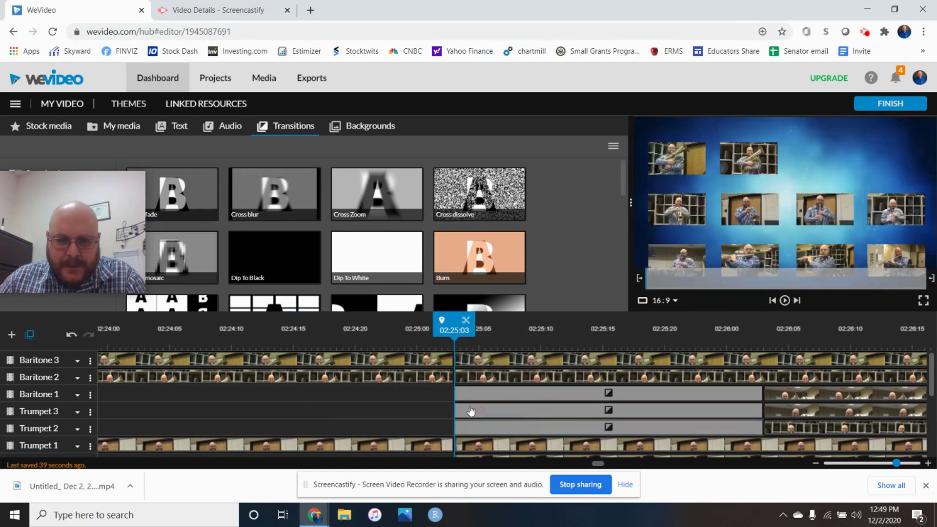
# Add Cross fade transitions to the starts of the Clarinet 2, Clarinet 1, Flute 3, Flute 2 and Flute 1 clips at 02:25:03.
pyautogui.scroll(-3, 443, 397)
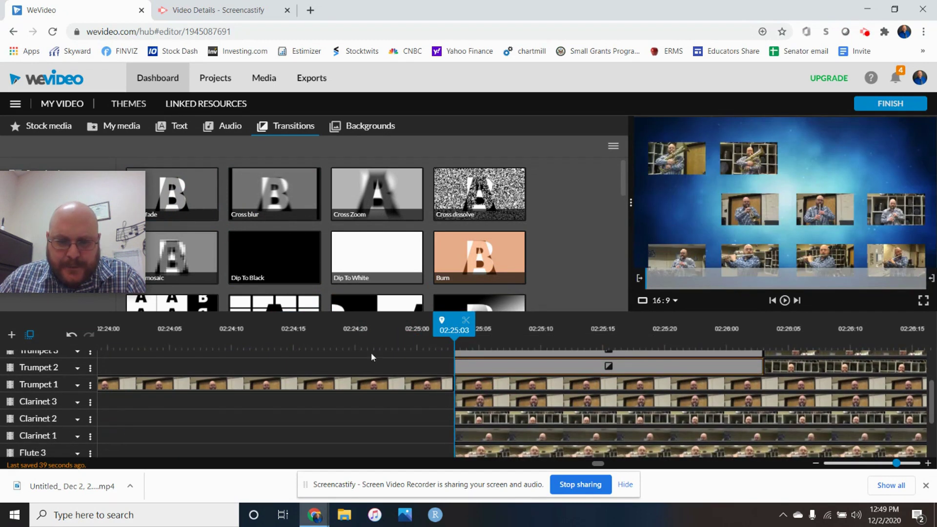
pyautogui.moveTo(188, 207); pyautogui.dragTo(467, 409)
pyautogui.scroll(-4, 408, 410)
pyautogui.moveTo(221, 211); pyautogui.dragTo(473, 363)
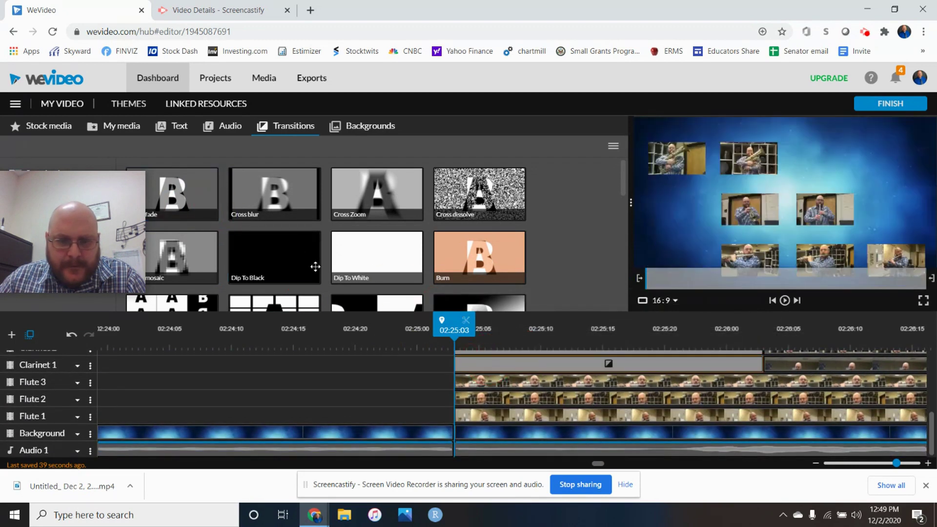
pyautogui.moveTo(214, 211); pyautogui.dragTo(487, 382)
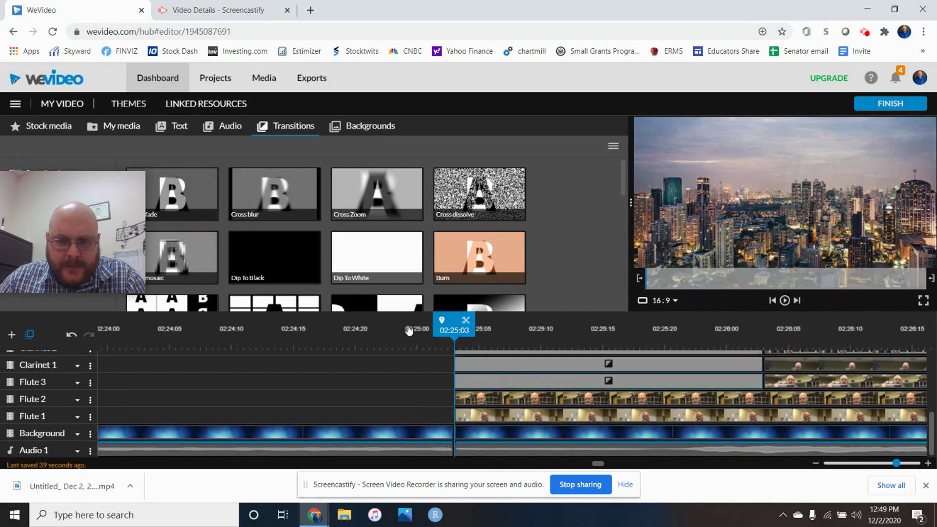
pyautogui.moveTo(205, 212); pyautogui.dragTo(532, 398)
pyautogui.moveTo(253, 250); pyautogui.dragTo(488, 416)
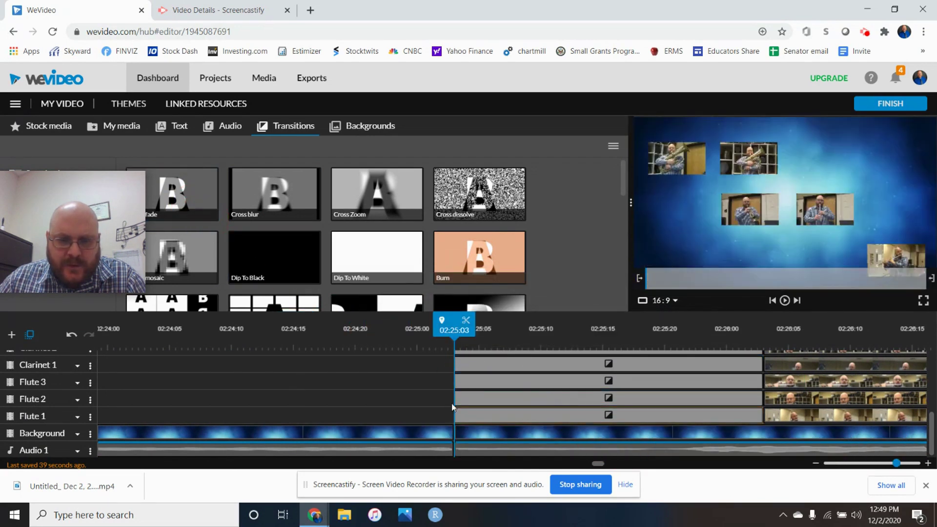
# Add a Cross fade between the two Baritone 3 clips at 02:25:03 and set its duration to 2 s.
pyautogui.scroll(3, 413, 392)
pyautogui.scroll(3, 414, 393)
pyautogui.scroll(1, 433, 399)
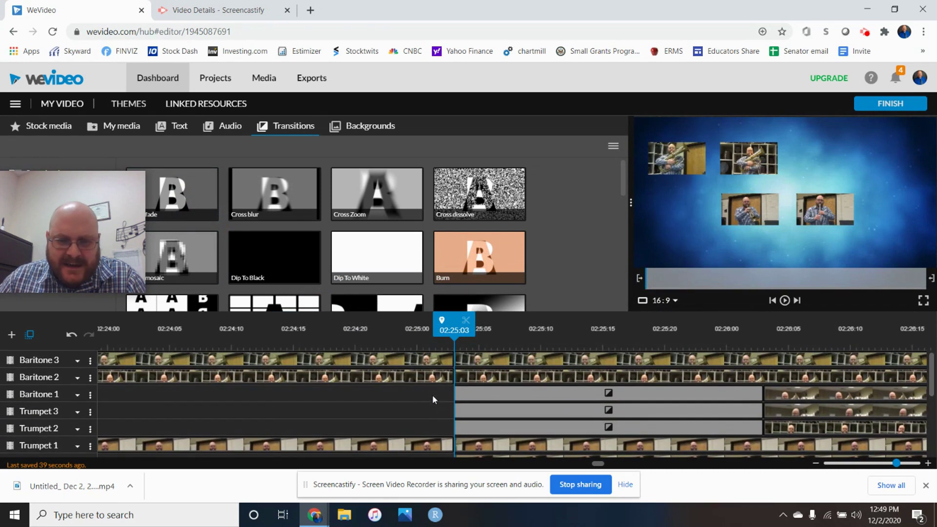
pyautogui.moveTo(186, 195); pyautogui.dragTo(184, 357)
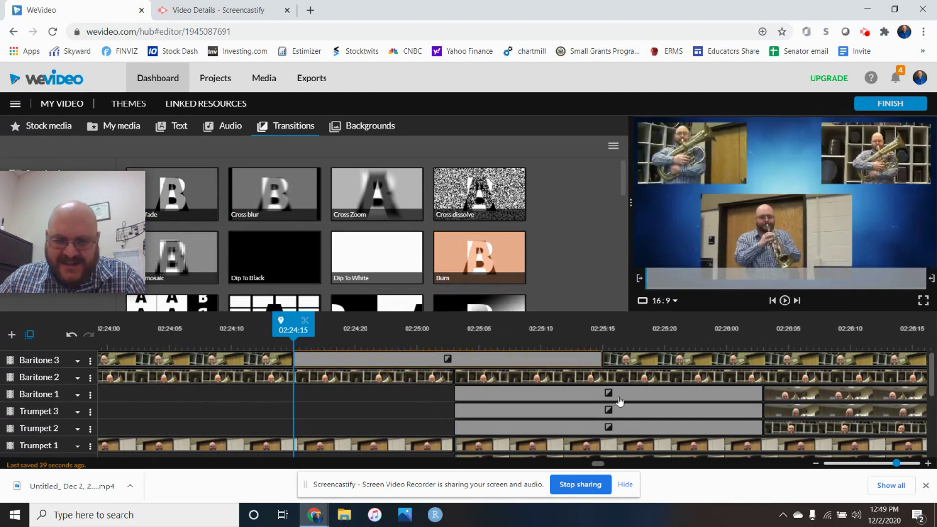
pyautogui.click(485, 362)
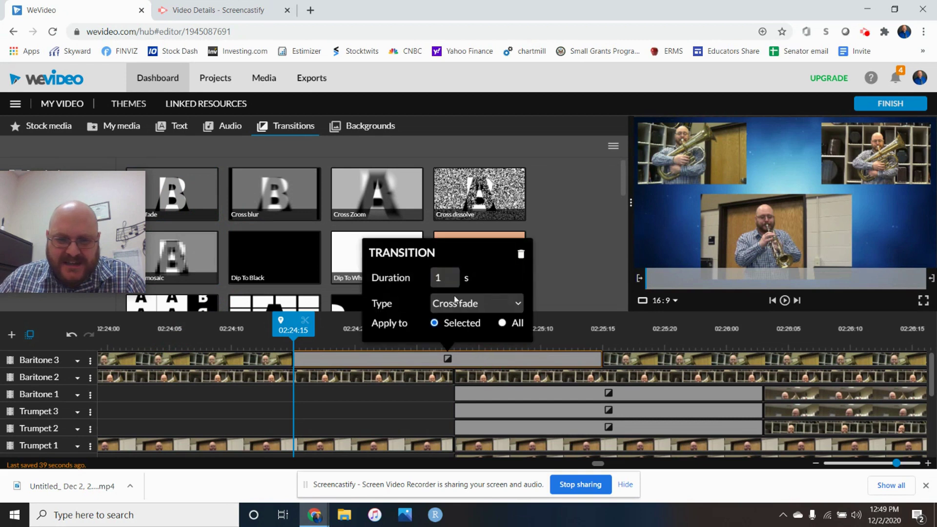
pyautogui.write('2')
pyautogui.press('Return')
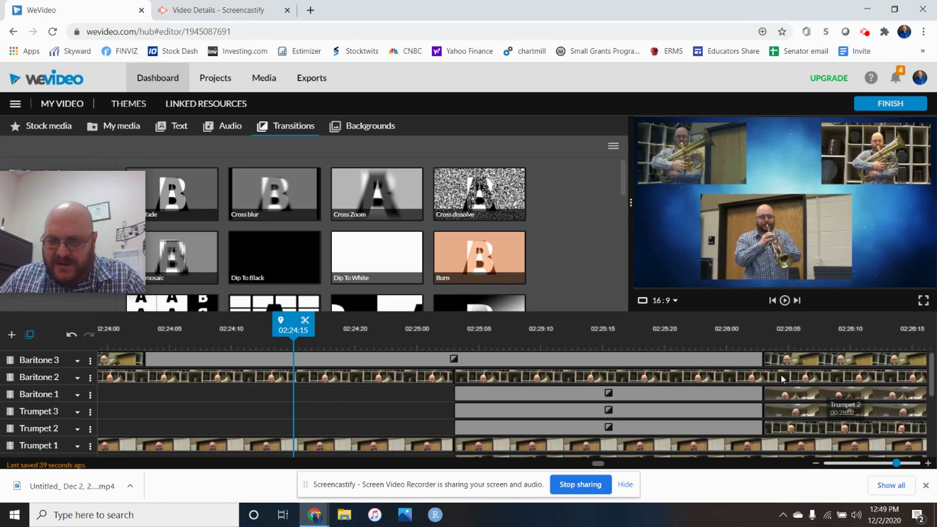
# Add a Cross fade between the two Baritone 2 clips at 02:25:03 and set its duration to 2 s.
pyautogui.moveTo(273, 282); pyautogui.dragTo(335, 379)
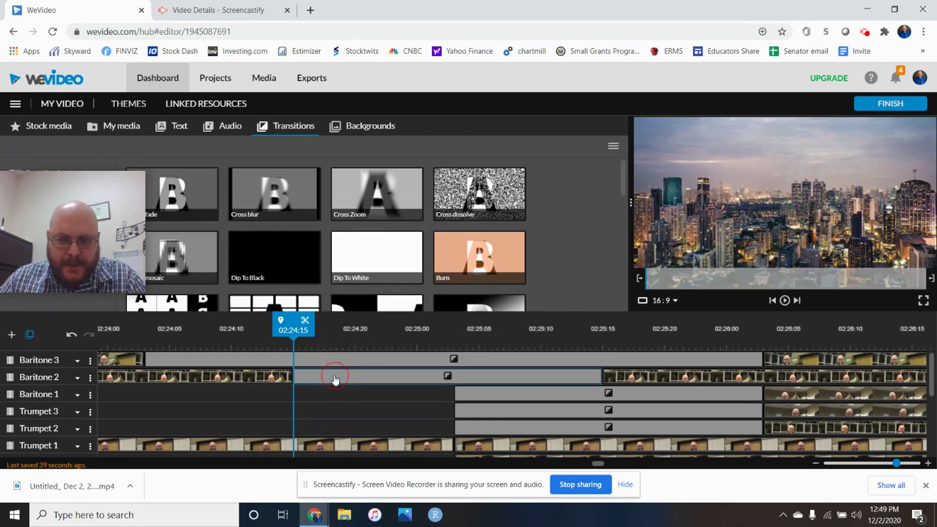
pyautogui.click(358, 380)
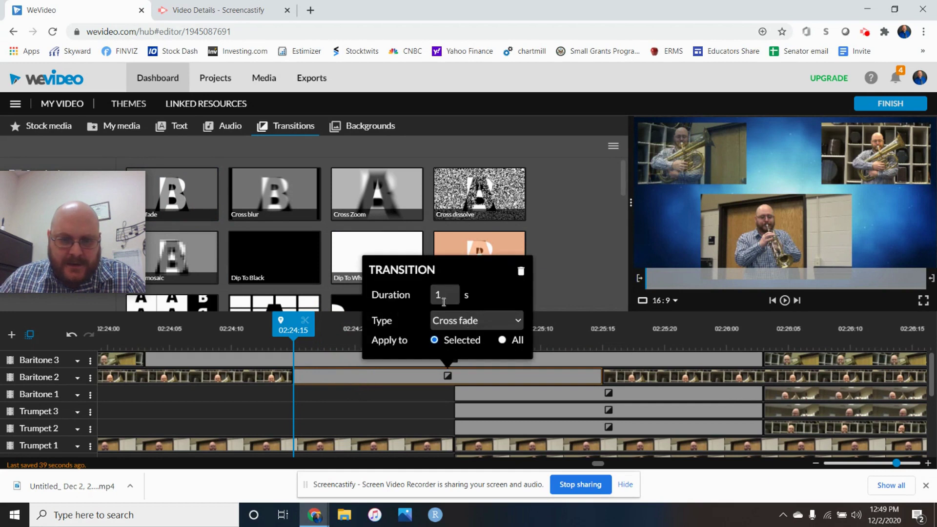
pyautogui.write('3')
pyautogui.press('Return')
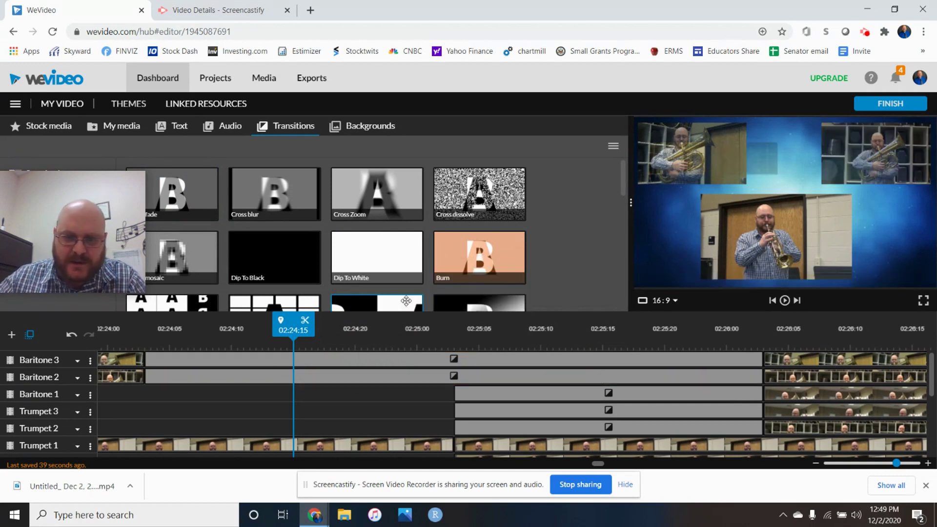
# Add a Cross fade between the two Trumpet 1 clips at 02:25:03 and set its duration to 2 s.
pyautogui.scroll(-2, 490, 367)
pyautogui.moveTo(172, 194); pyautogui.dragTo(406, 385)
pyautogui.click(434, 384)
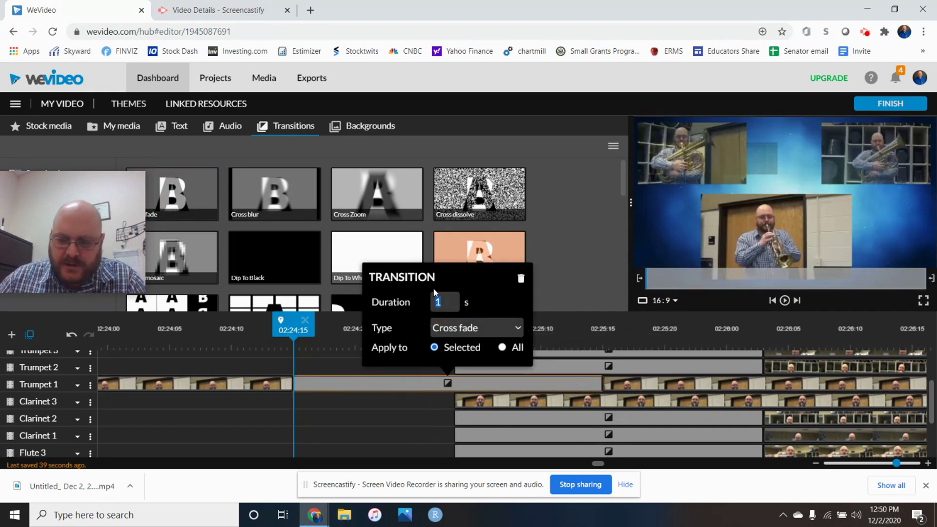
pyautogui.write('2')
pyautogui.press('Return')
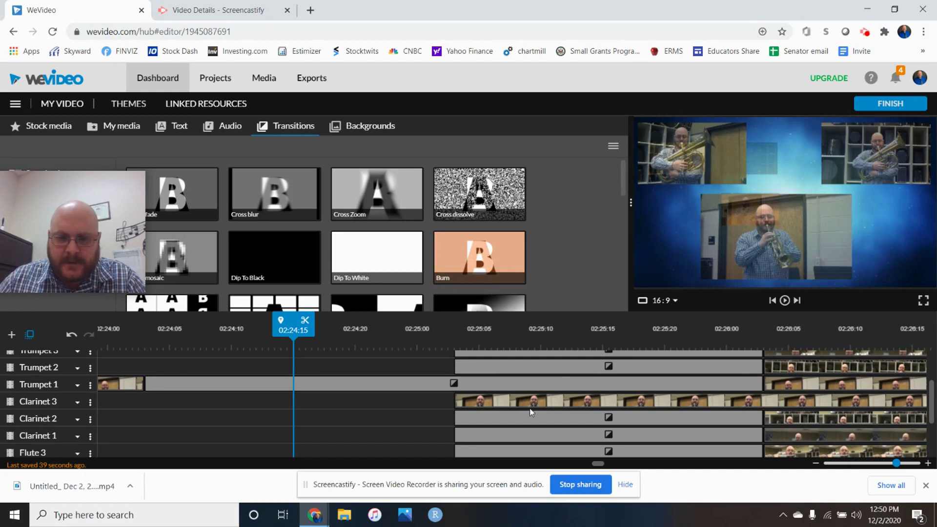
# Add a Cross fade transition to the start of the Clarinet 3 clip at 02:25:03 and review the other tracks.
pyautogui.moveTo(181, 195); pyautogui.dragTo(451, 401)
pyautogui.scroll(3, 384, 407)
pyautogui.scroll(-6, 383, 407)
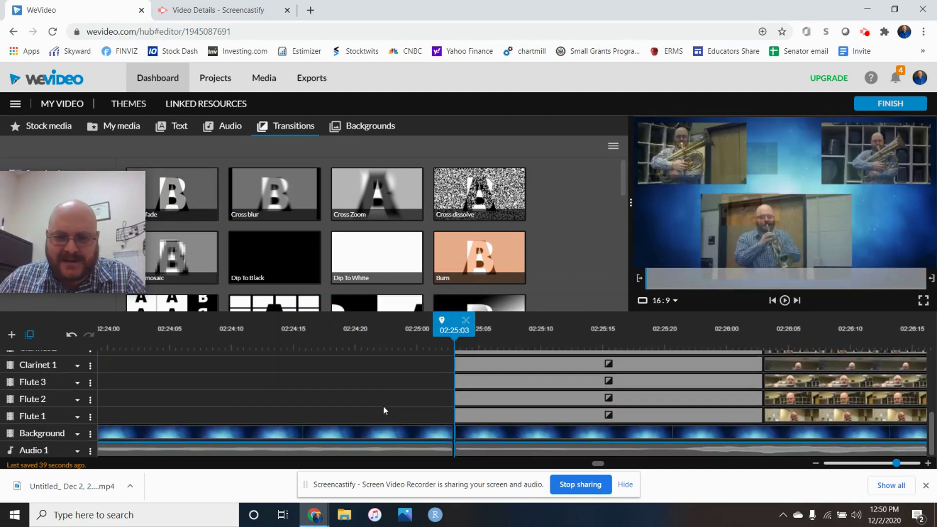
pyautogui.scroll(3, 382, 406)
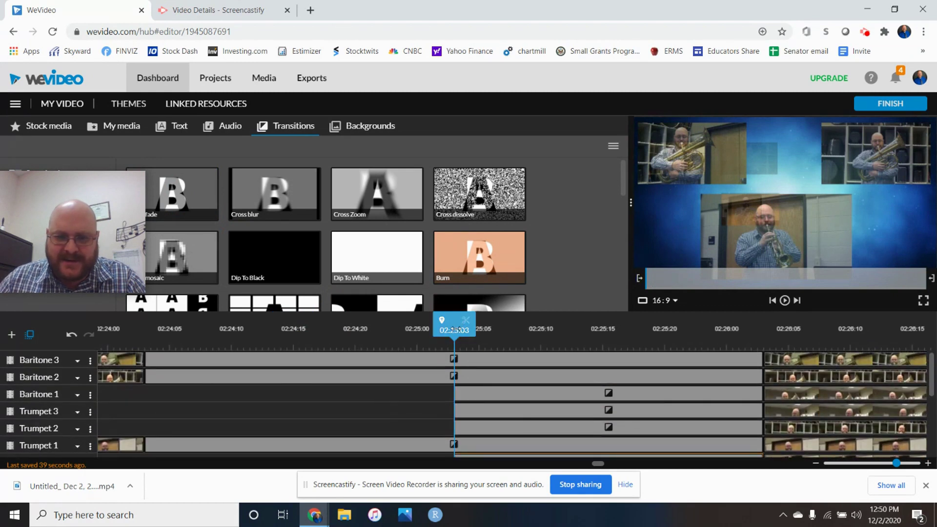
# Return the playhead to 00:00:00 and play the ensemble video in full-screen preview.
pyautogui.moveTo(896, 463); pyautogui.dragTo(824, 462)
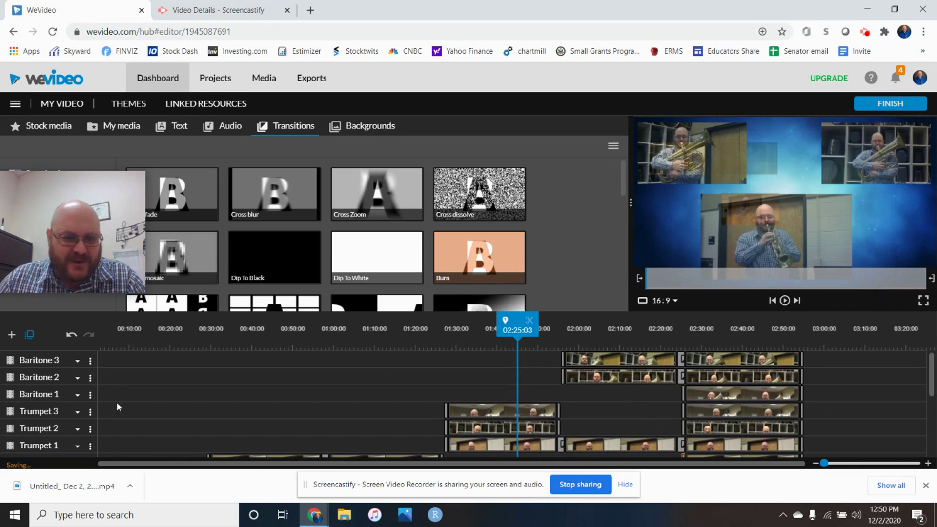
pyautogui.click(97, 340)
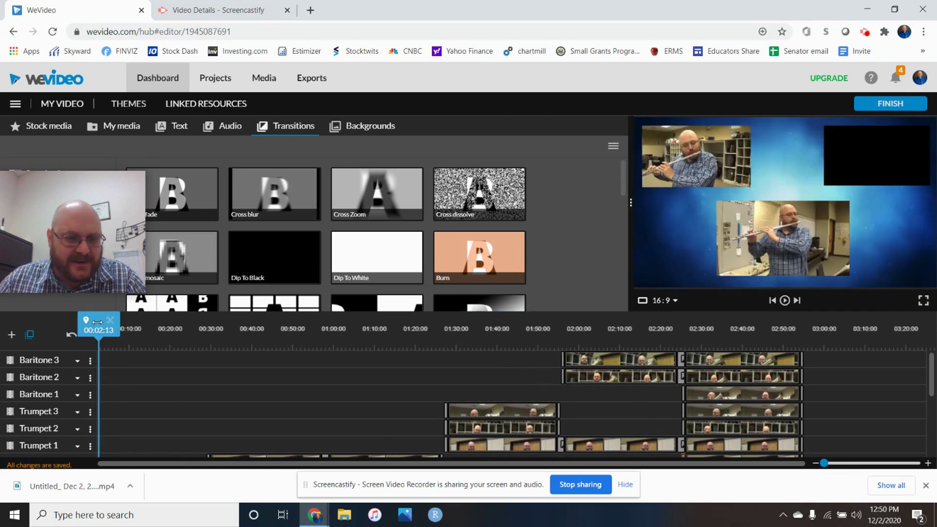
pyautogui.moveTo(90, 324); pyautogui.dragTo(76, 323)
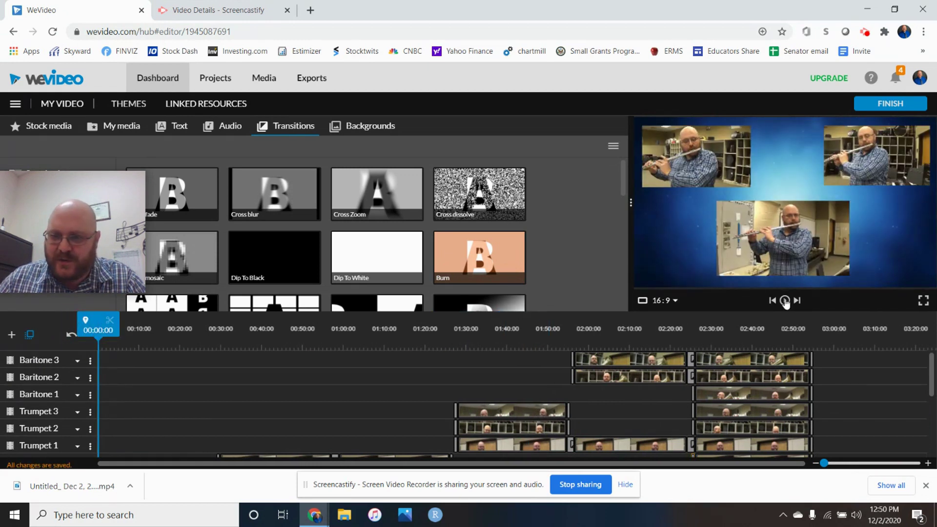
pyautogui.click(923, 300)
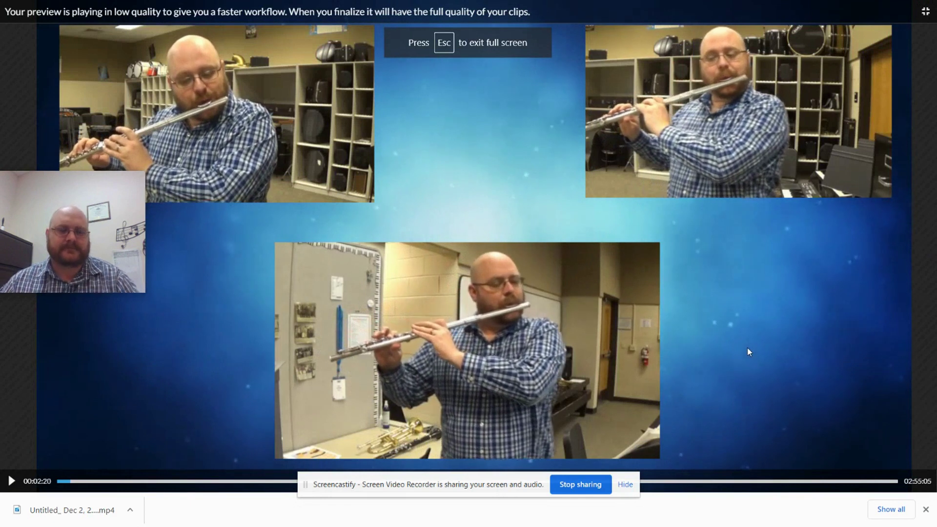
pyautogui.moveTo(95, 277)
pyautogui.moveTo(94, 277); pyautogui.dragTo(149, 412)
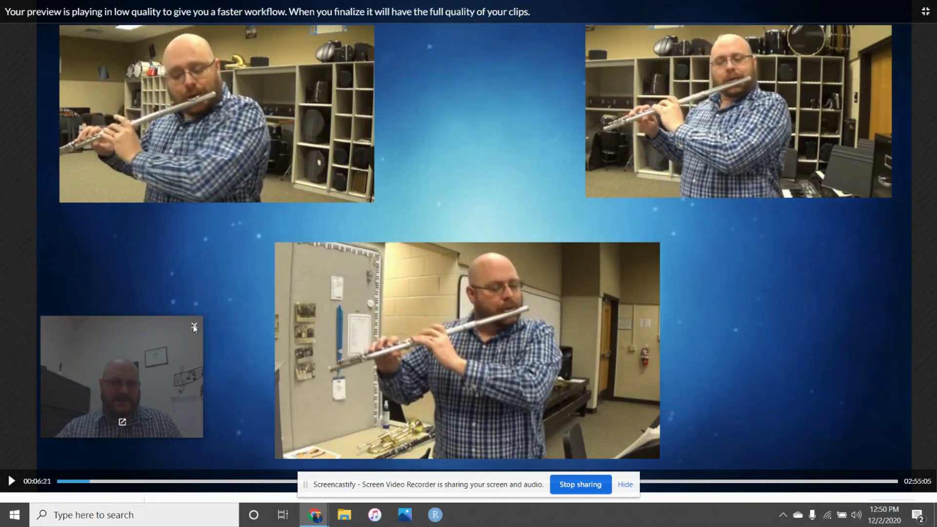
pyautogui.click(193, 325)
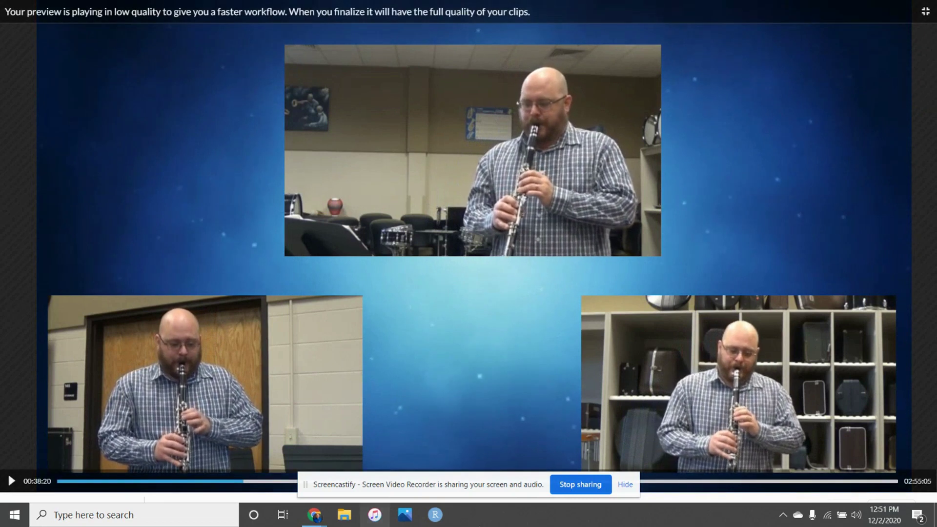
# Exit full screen and preview the changes around 01:57 and 02:25, up to the twelve-player grid.
pyautogui.click(925, 11)
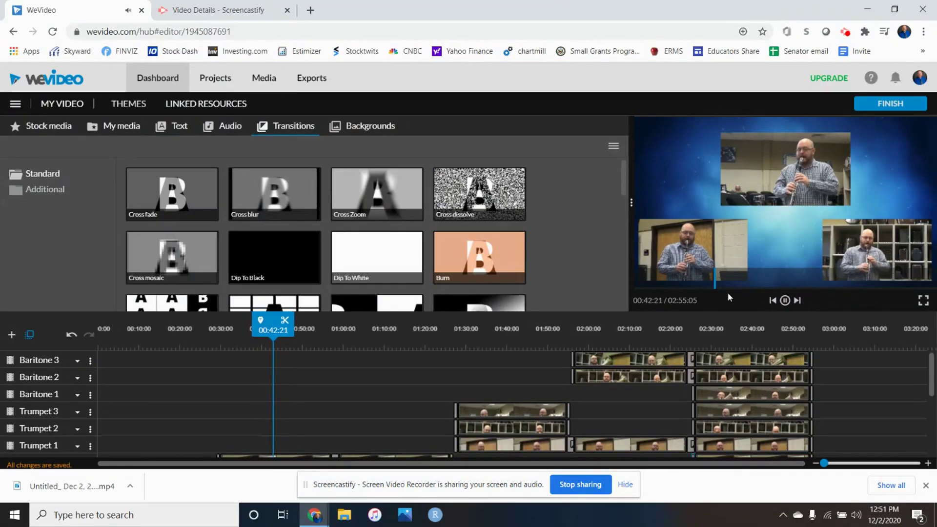
pyautogui.moveTo(276, 325); pyautogui.dragTo(554, 325)
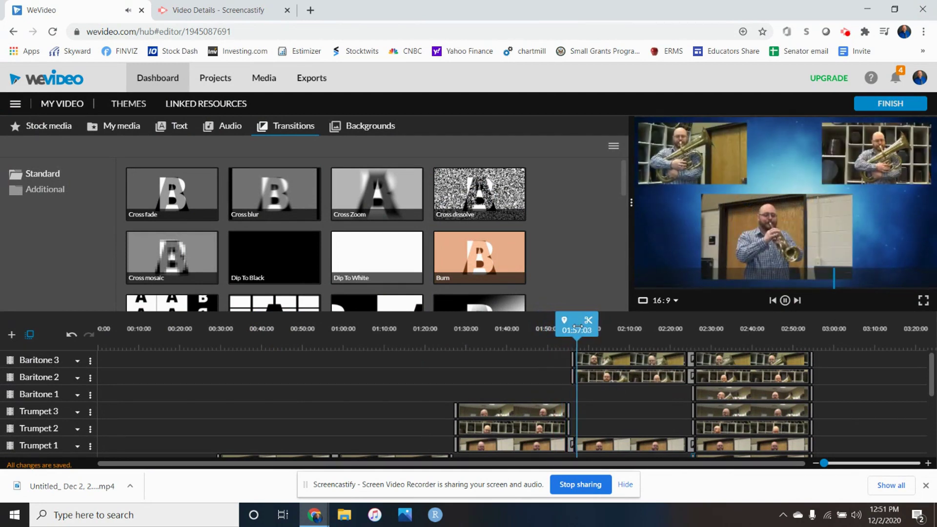
pyautogui.moveTo(583, 322); pyautogui.dragTo(678, 324)
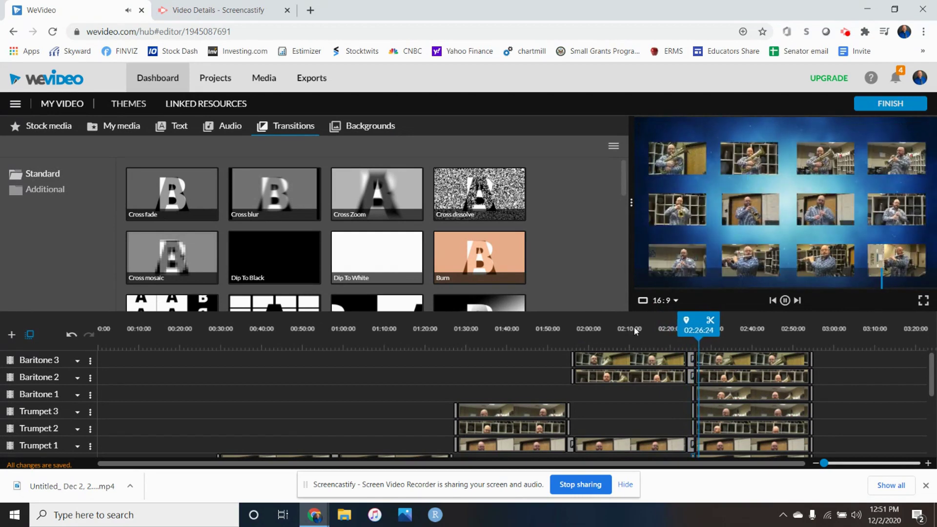
pyautogui.click(785, 301)
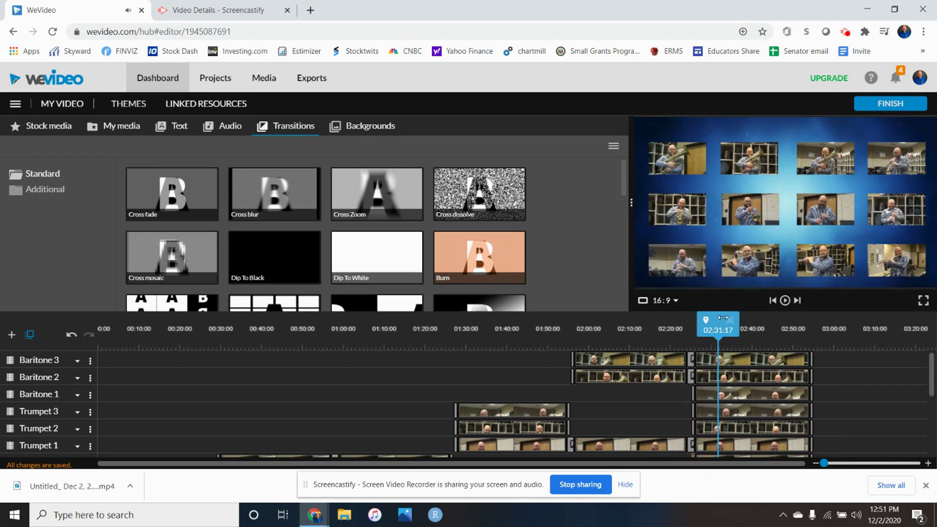
pyautogui.scroll(-5, 717, 405)
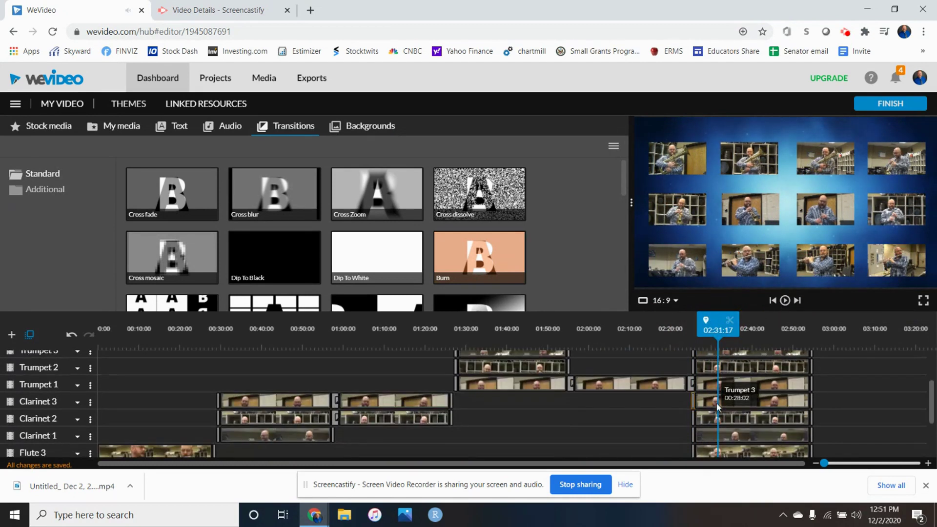
pyautogui.scroll(5, 702, 394)
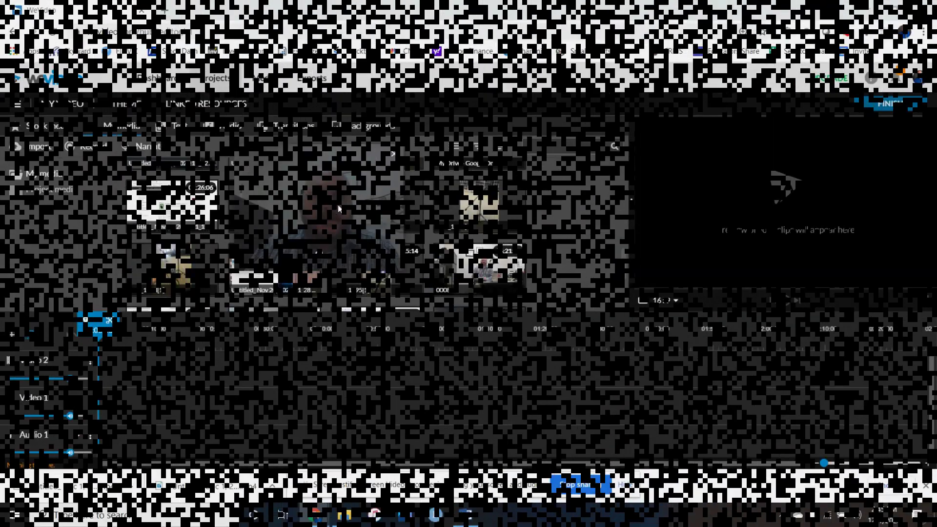
# Place the IMG_1295[2] clip on Video 1 at 00:18:13 and the IMG_1296[1] photo on Video 2 at 00:34:02.
pyautogui.moveTo(338, 203); pyautogui.dragTo(660, 190)
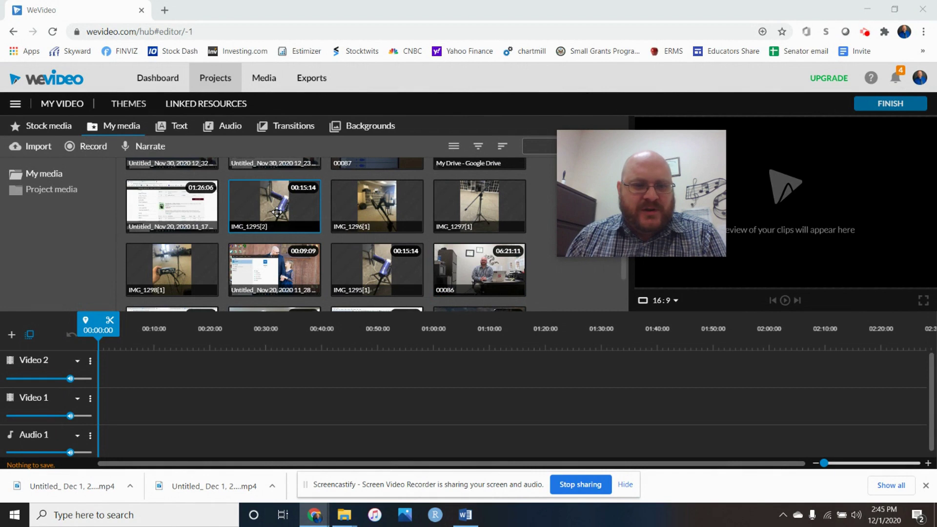
pyautogui.moveTo(277, 211); pyautogui.dragTo(217, 401)
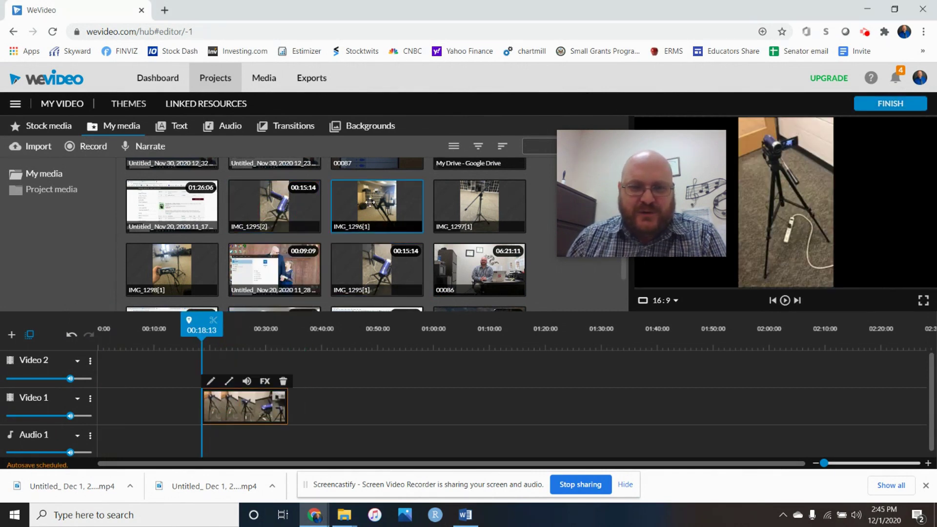
pyautogui.moveTo(369, 202); pyautogui.dragTo(308, 379)
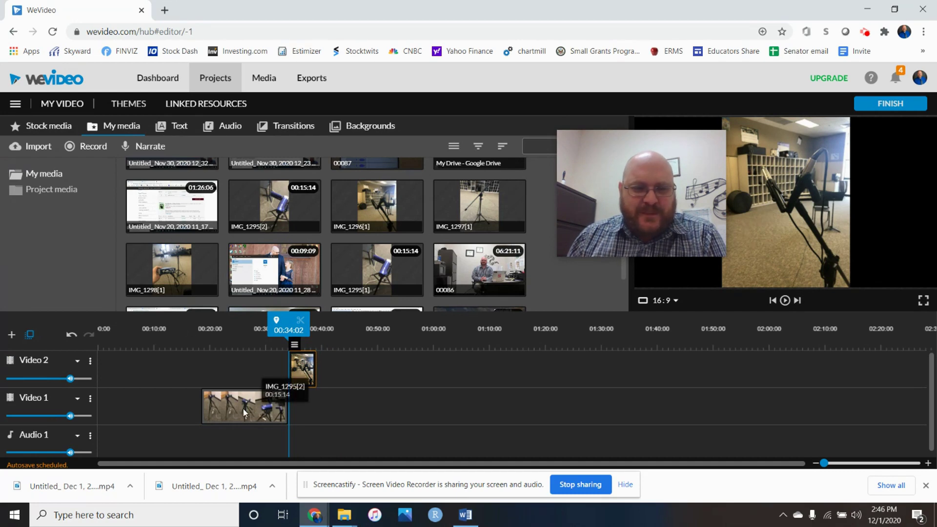
# Play the sequence from the start of the Video 1 clip into the photo on Video 2.
pyautogui.moveTo(294, 343)
pyautogui.click(194, 338)
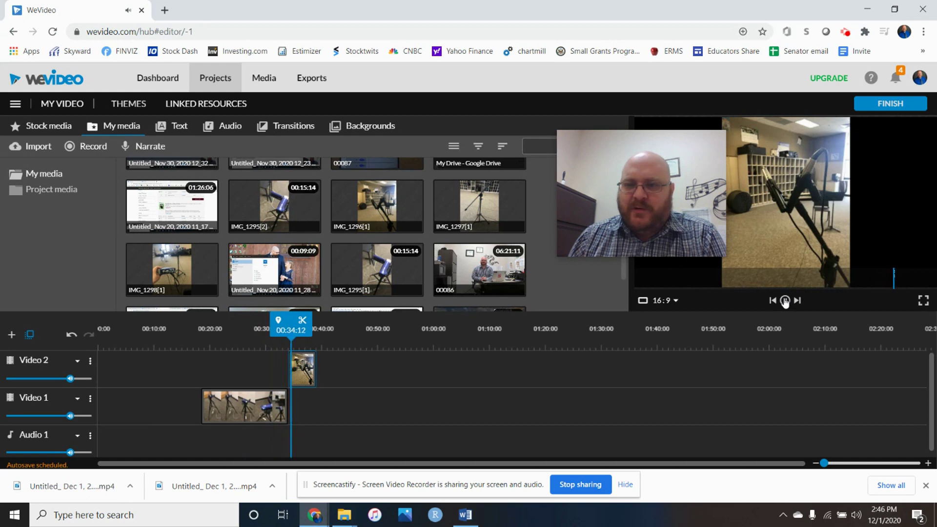
pyautogui.click(785, 302)
pyautogui.moveTo(662, 158); pyautogui.dragTo(677, 378)
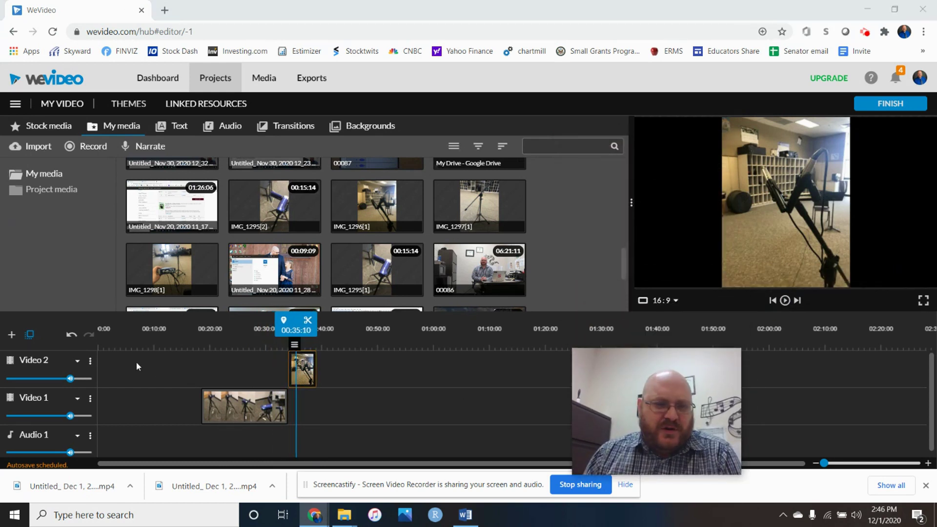
# Add a video track named Video 3 and place the Blue Smoke background on it at 00:18:13.
pyautogui.click(11, 335)
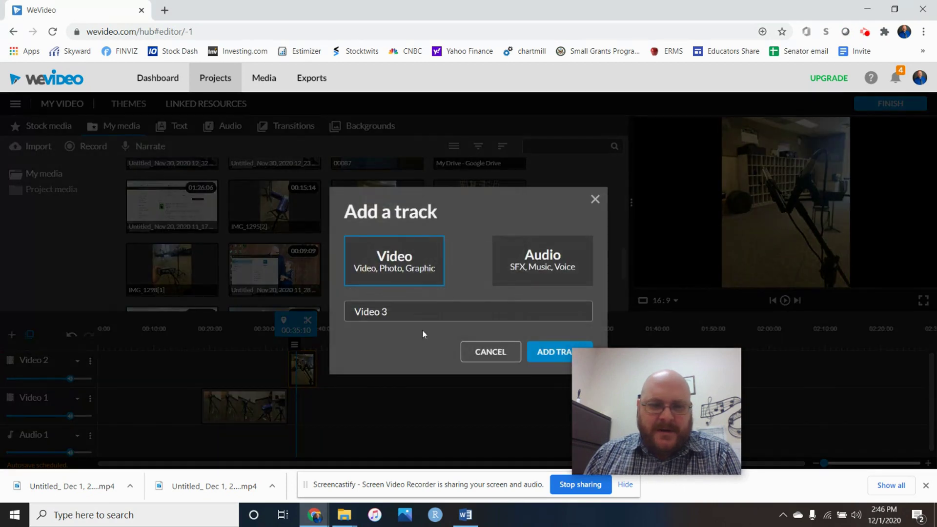
pyautogui.click(548, 353)
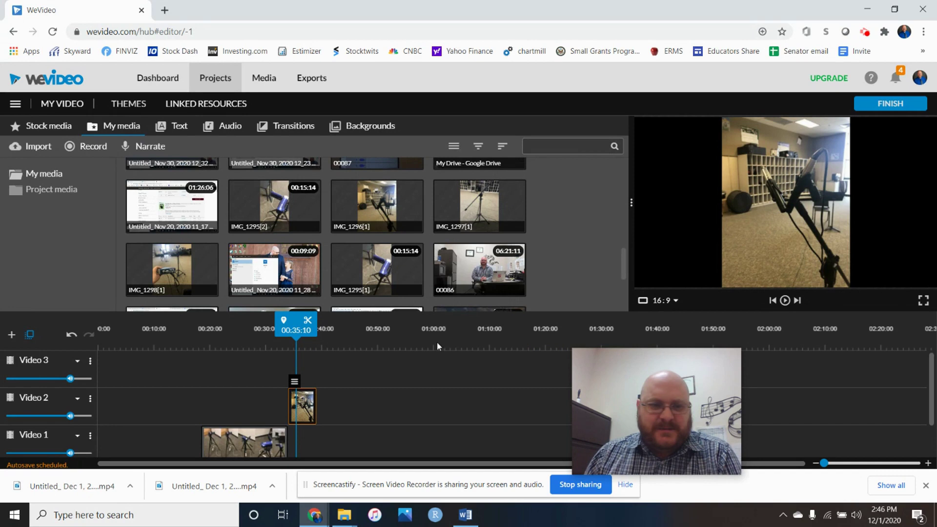
pyautogui.click(365, 128)
pyautogui.moveTo(374, 190); pyautogui.dragTo(217, 368)
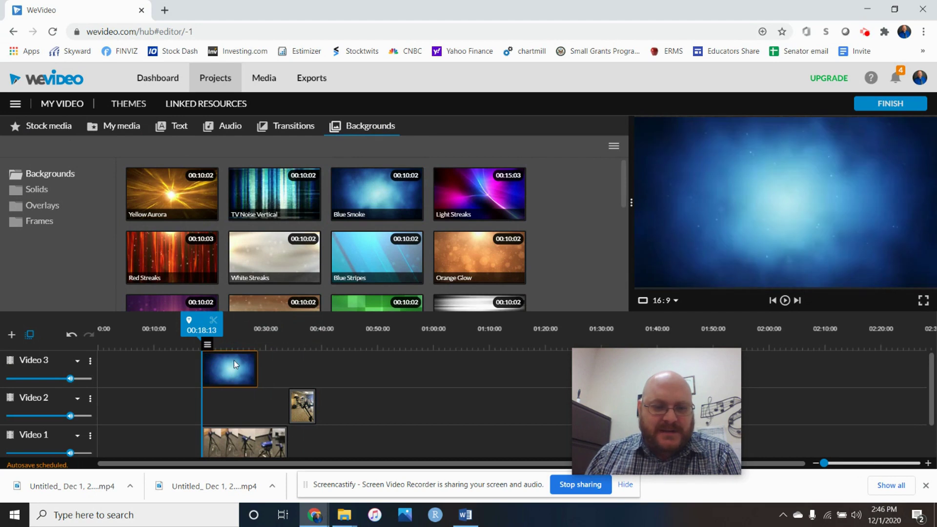
# Delete and restore the Blue Smoke clip on Video 3, and preview playback from its start.
pyautogui.press('Delete')
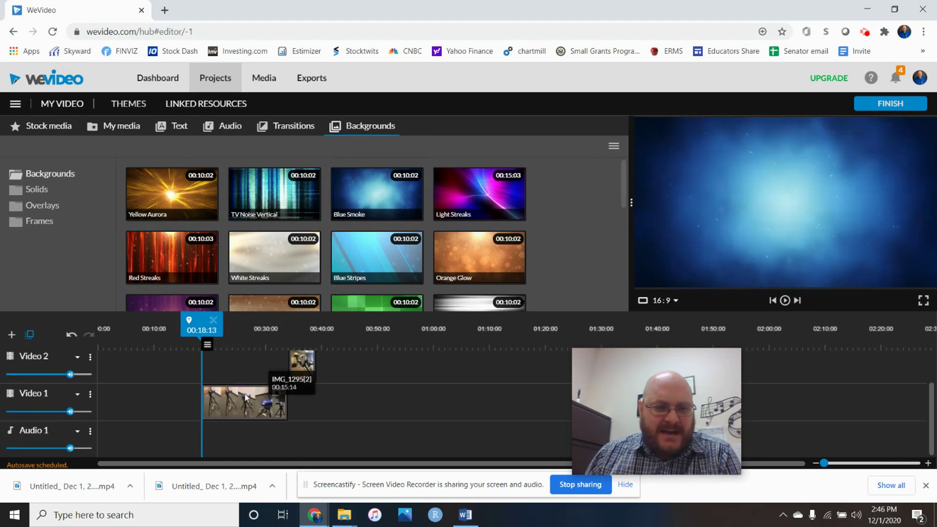
pyautogui.hotkey('ctrl', 'z')
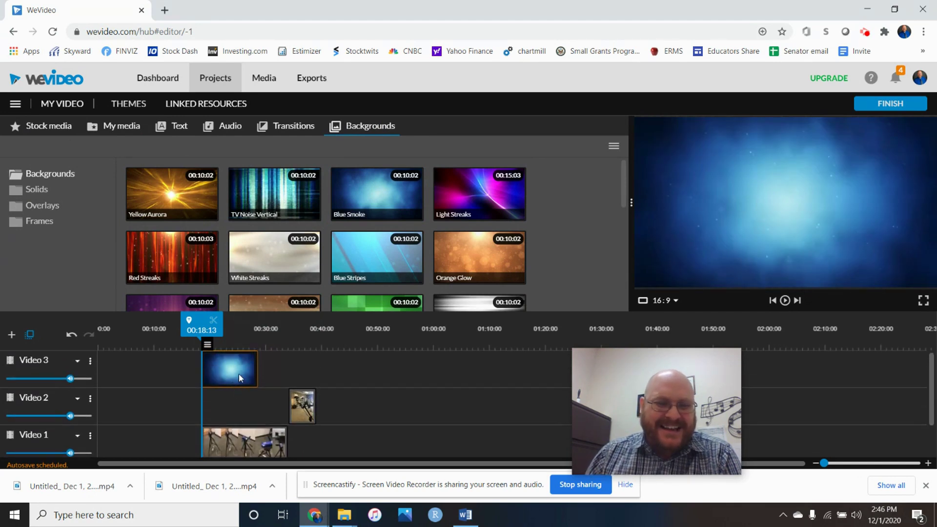
pyautogui.click(786, 301)
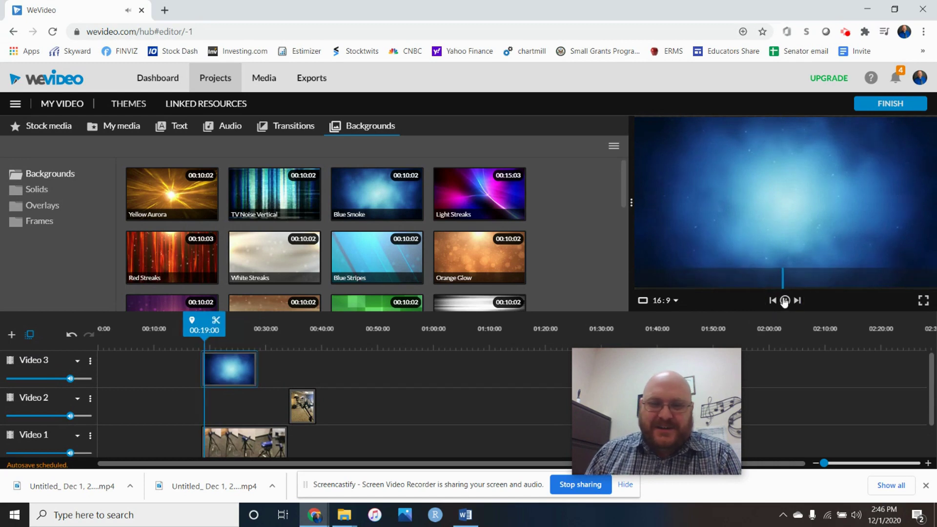
pyautogui.click(785, 301)
# Shift the Blue Smoke background aside, and move the IMG_1296[1] photo up to Video 3 and the IMG_1295[2] clip up to Video 2.
pyautogui.moveTo(241, 372); pyautogui.dragTo(485, 371)
pyautogui.moveTo(303, 405); pyautogui.dragTo(300, 385)
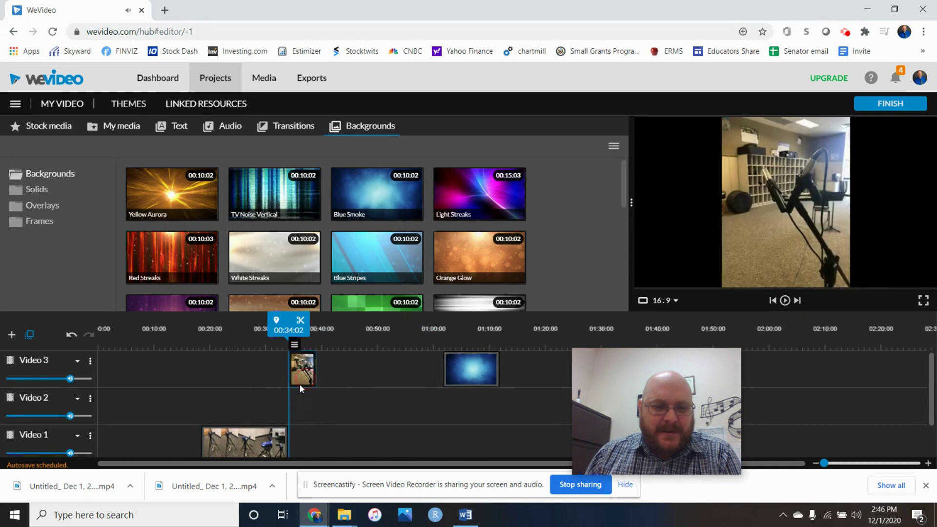
pyautogui.moveTo(270, 441); pyautogui.dragTo(270, 406)
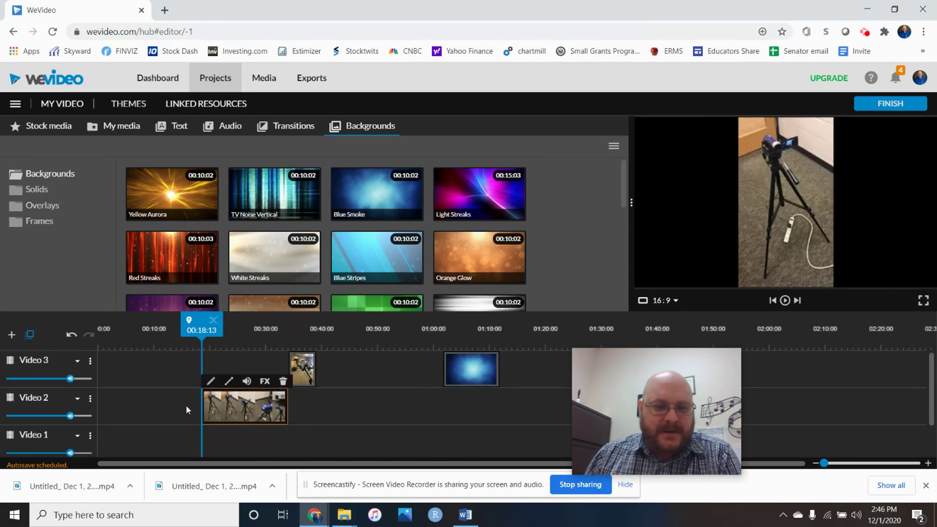
# Trim the start of the IMG_1295[2] clip to 00:26:10 and fit the Blue Smoke background beneath both clips on Video 1, ending at 00:39:02.
pyautogui.moveTo(201, 408); pyautogui.dragTo(246, 405)
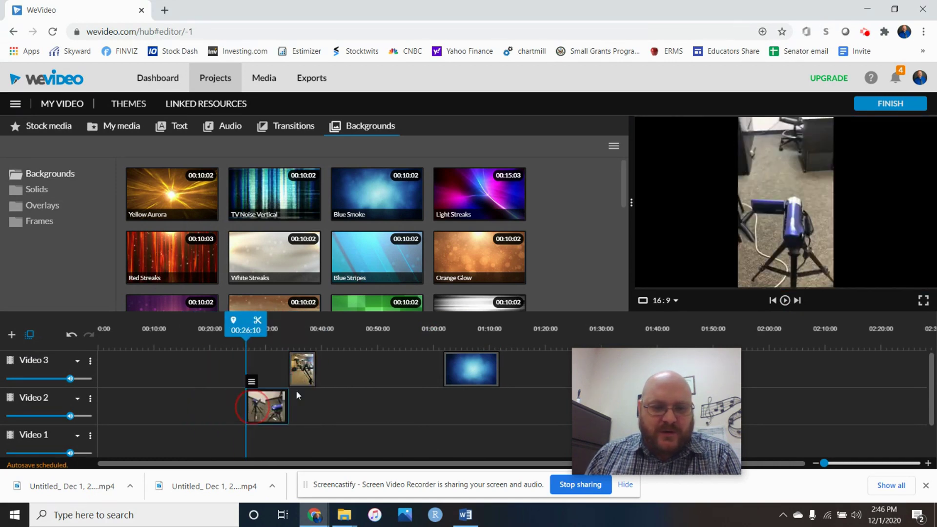
pyautogui.moveTo(477, 370); pyautogui.dragTo(317, 440)
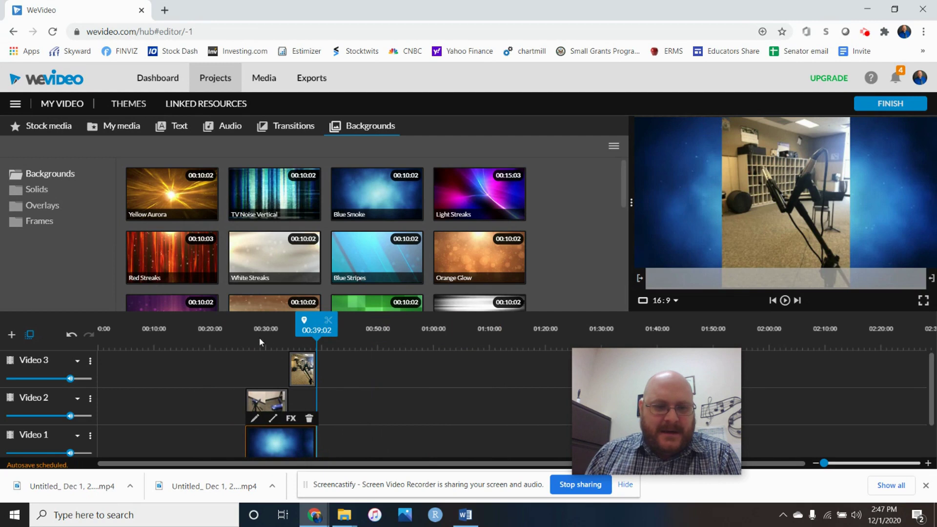
# Play the layered sequence from 00:26:10 through the change from the Video 2 clip to the Video 3 photo.
pyautogui.click(245, 341)
pyautogui.click(785, 301)
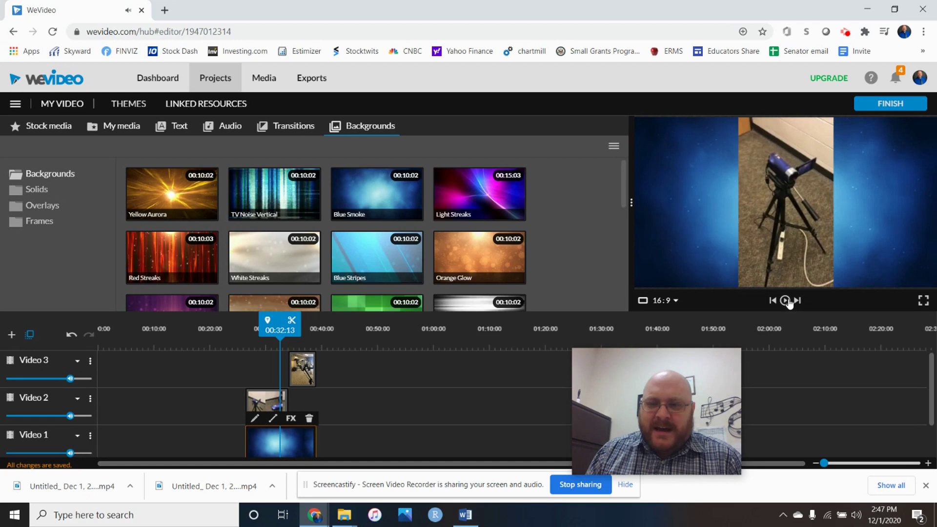
pyautogui.click(785, 300)
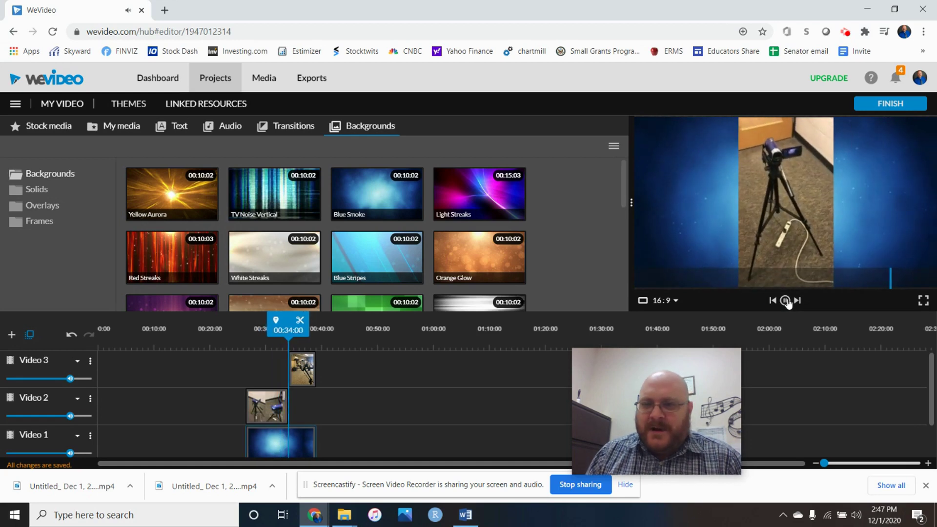
pyautogui.click(784, 300)
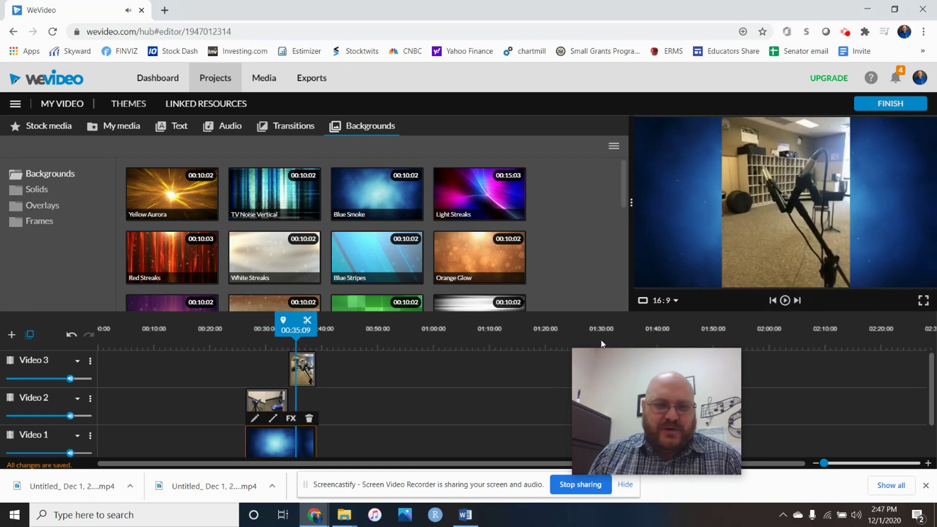
# Add Cross fade transitions to the end of the Video 2 clip and start of the Video 3 photo, and preview from 00:29:08.
pyautogui.click(287, 127)
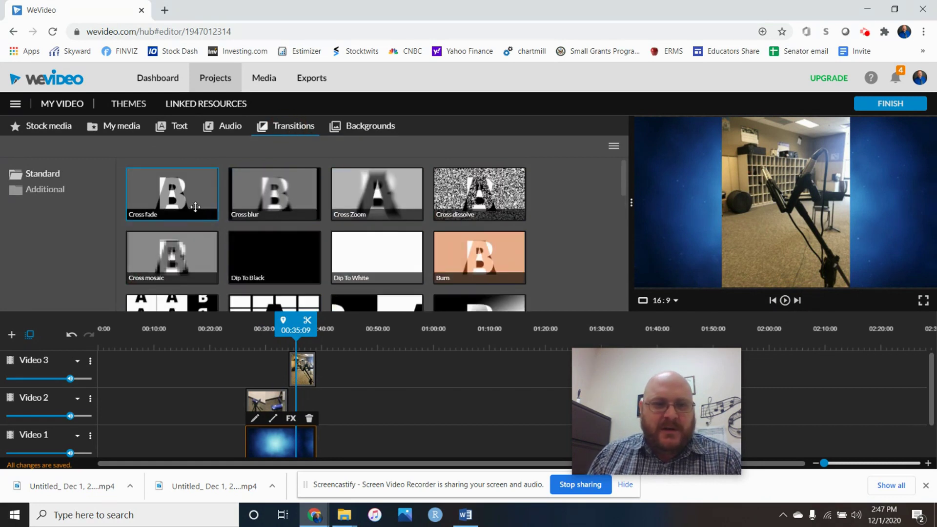
pyautogui.moveTo(194, 204)
pyautogui.mouseDown()
pyautogui.moveTo(264, 371)
pyautogui.moveTo(280, 403)
pyautogui.moveTo(291, 403)
pyautogui.mouseUp()
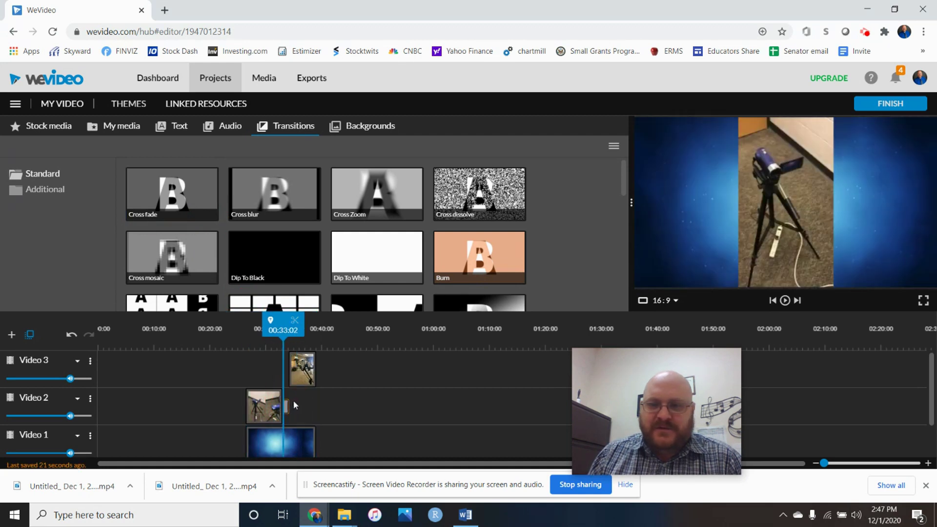
pyautogui.moveTo(188, 210)
pyautogui.mouseDown()
pyautogui.moveTo(274, 358)
pyautogui.moveTo(300, 370)
pyautogui.mouseUp()
pyautogui.moveTo(262, 333); pyautogui.dragTo(261, 333)
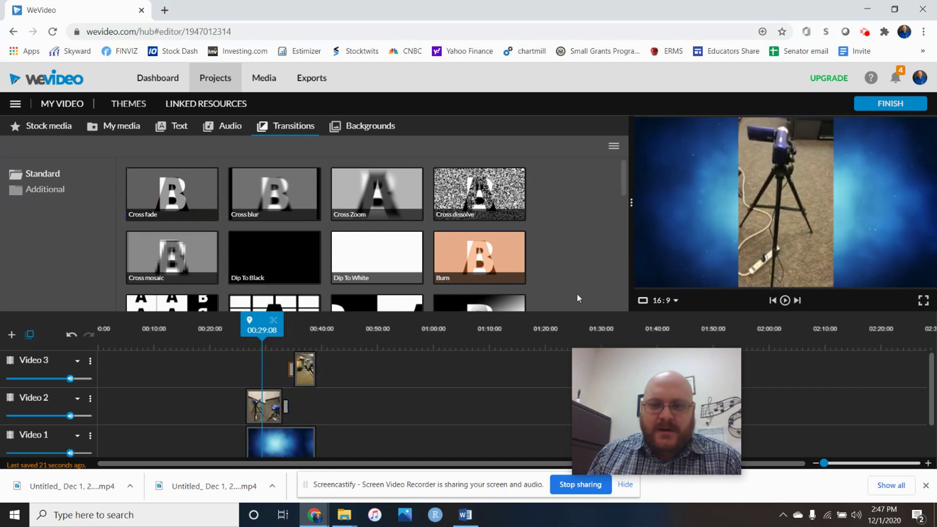
pyautogui.click(785, 300)
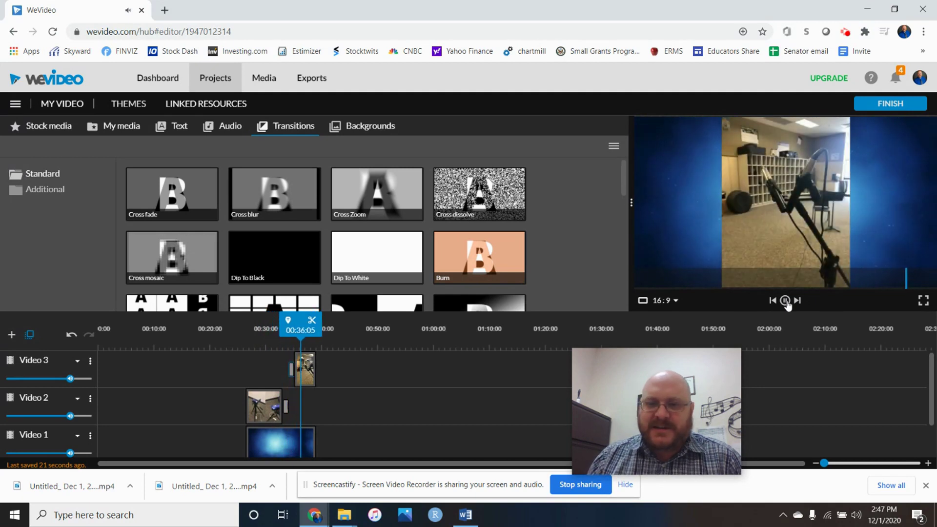
pyautogui.click(785, 300)
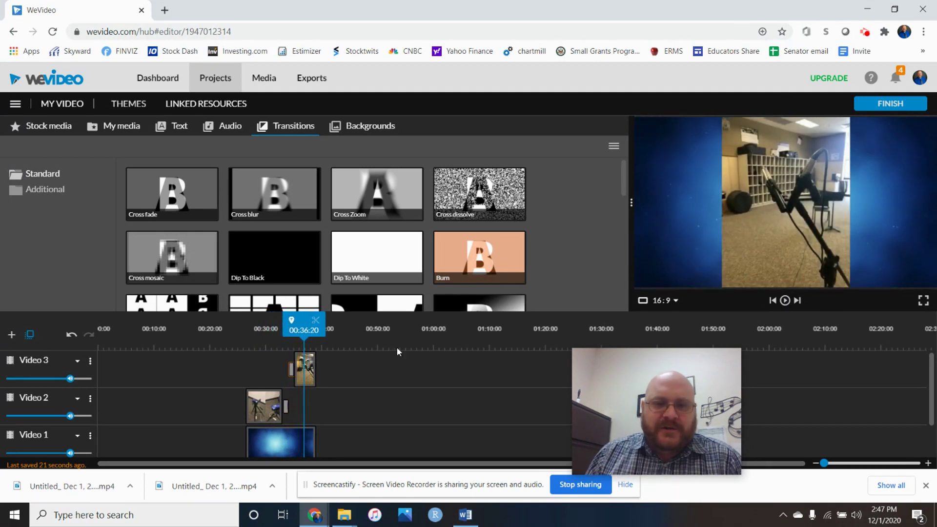
# Replace both transitions with Cross dissolve and play the change between the two clips from 00:30:00.
pyautogui.moveTo(465, 185)
pyautogui.mouseDown()
pyautogui.moveTo(351, 355)
pyautogui.moveTo(302, 412)
pyautogui.moveTo(273, 398)
pyautogui.moveTo(286, 406)
pyautogui.mouseUp()
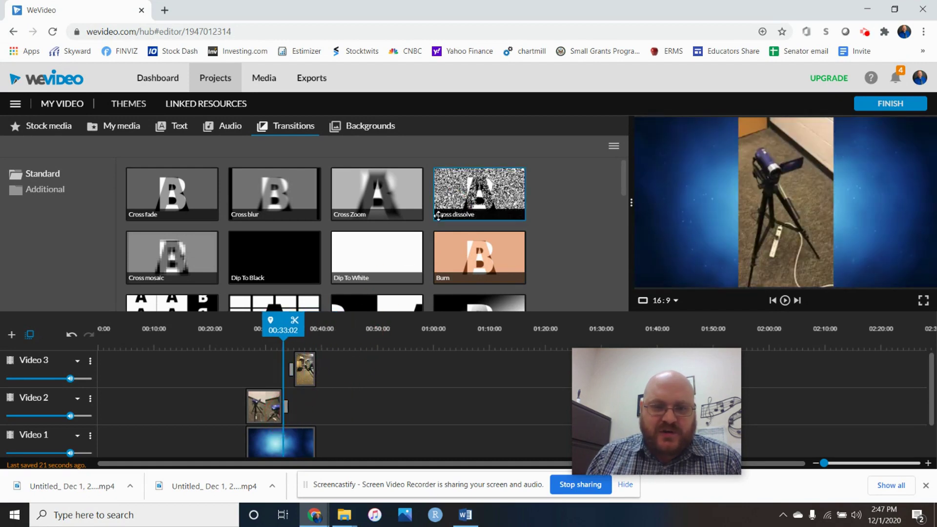
pyautogui.moveTo(437, 216); pyautogui.dragTo(304, 366)
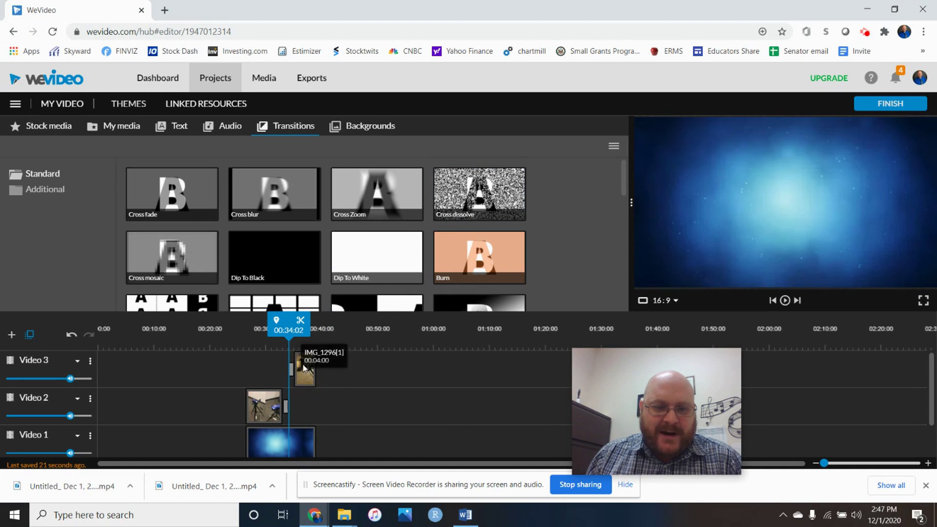
pyautogui.click(266, 339)
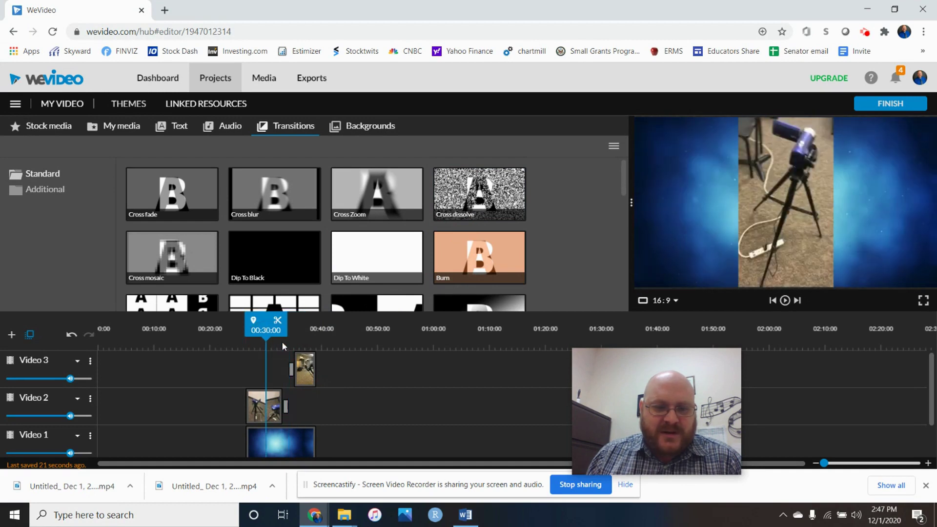
pyautogui.click(784, 301)
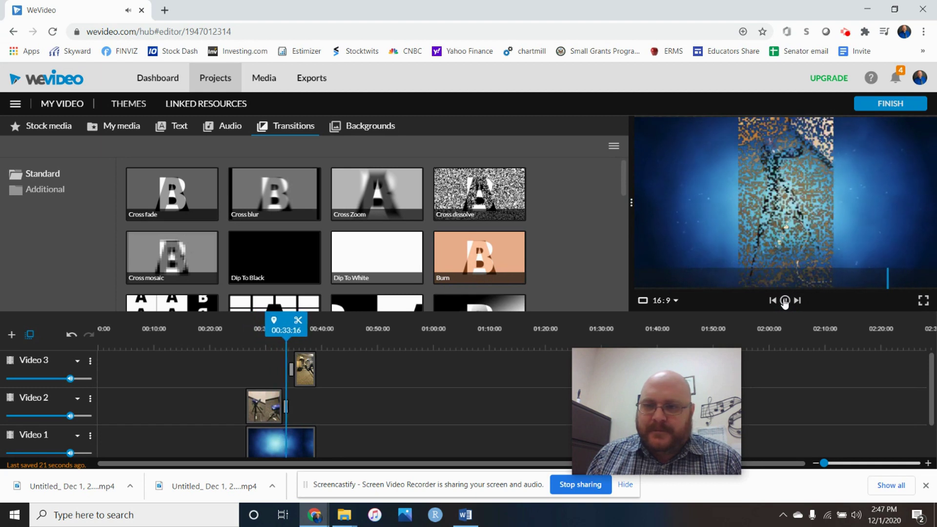
pyautogui.click(784, 301)
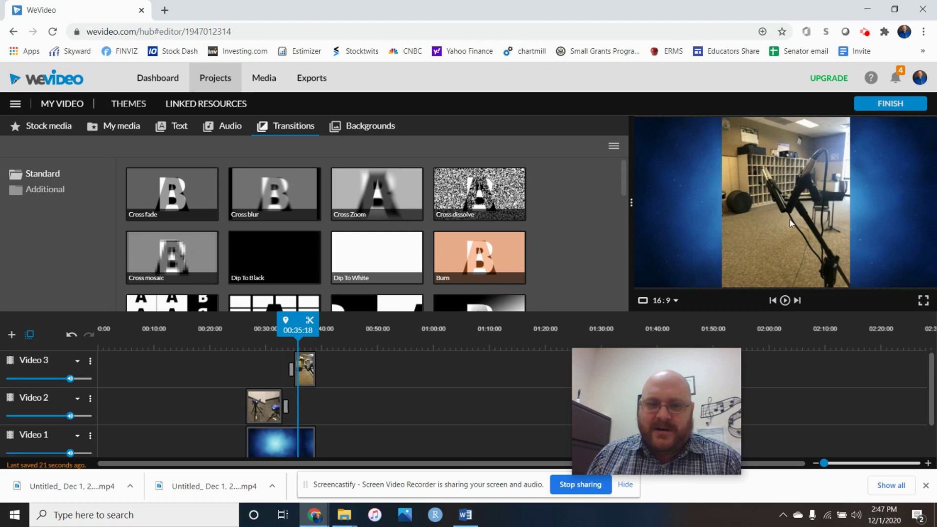
# Move the Blue Smoke background from beneath the clips to about 01:09 on Video 2, and preview the sequence from 00:30:21.
pyautogui.moveTo(283, 454); pyautogui.dragTo(459, 413)
pyautogui.moveTo(285, 441); pyautogui.dragTo(524, 405)
pyautogui.click(272, 346)
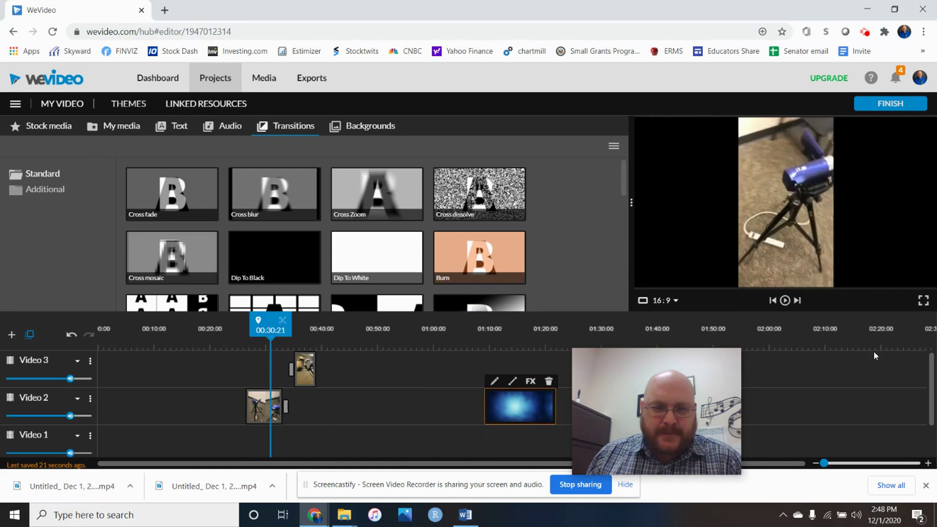
pyautogui.click(784, 301)
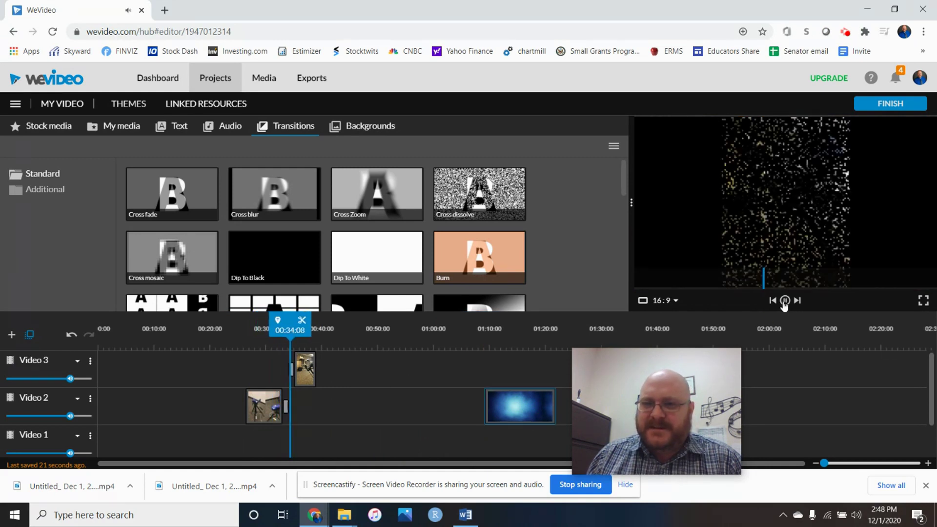
pyautogui.click(784, 300)
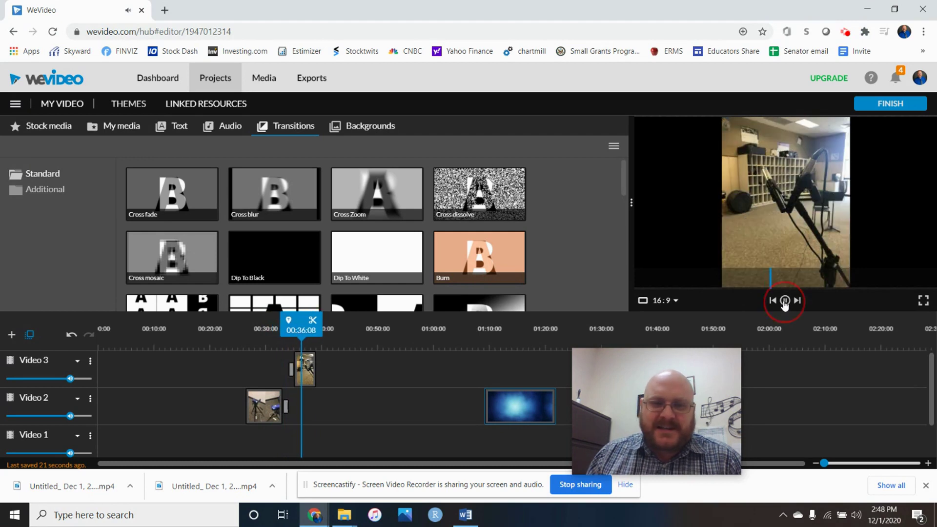
# Replace both transitions with the additional Bubble pattern transition and play the change between the clips from 00:28:14.
pyautogui.scroll(-1, 552, 257)
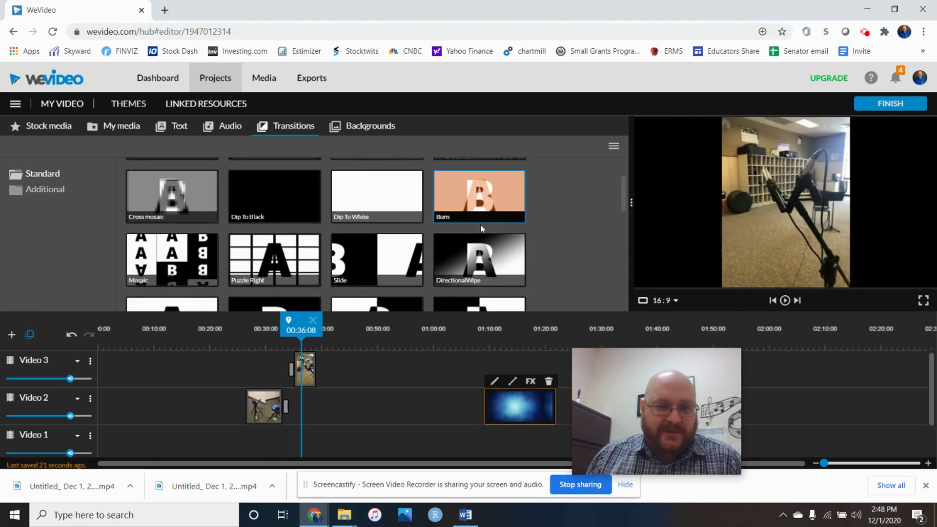
pyautogui.scroll(-5, 480, 227)
pyautogui.scroll(5, 481, 232)
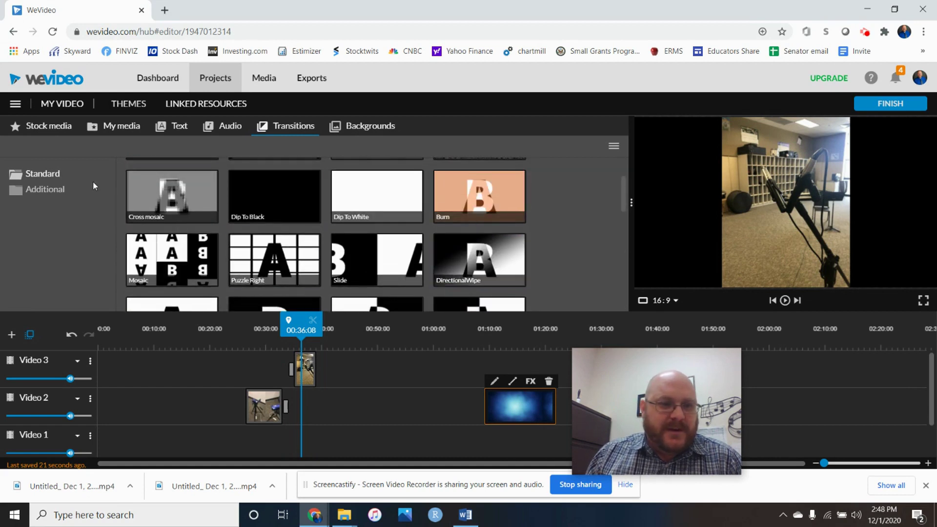
pyautogui.click(48, 191)
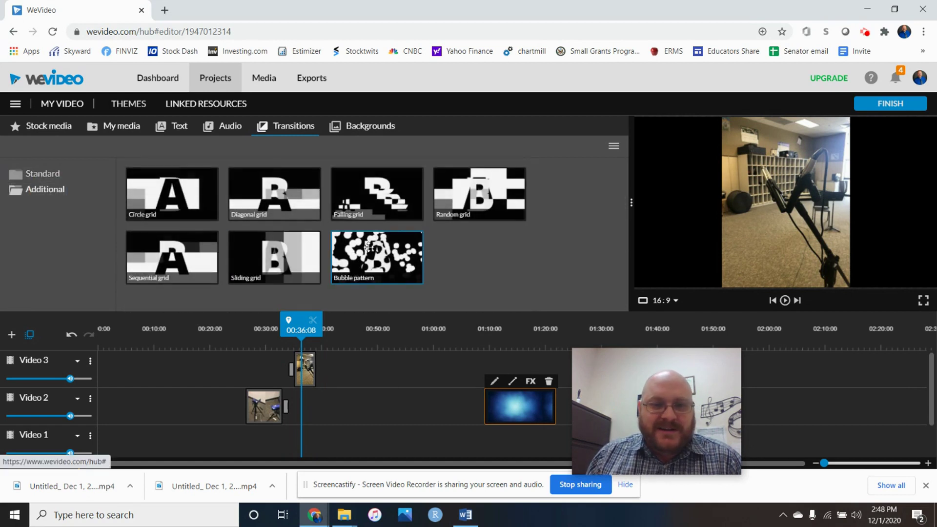
pyautogui.moveTo(364, 267); pyautogui.dragTo(288, 405)
pyautogui.moveTo(371, 256); pyautogui.dragTo(306, 374)
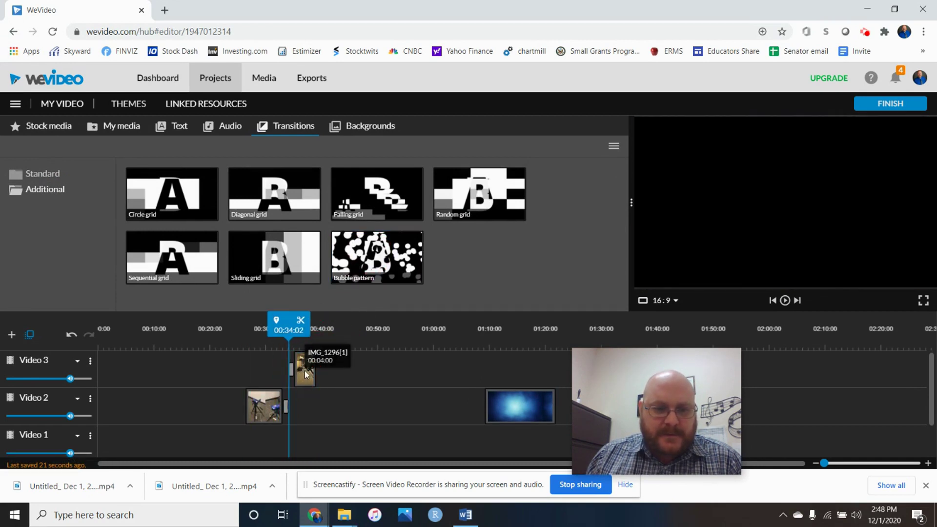
pyautogui.click(258, 332)
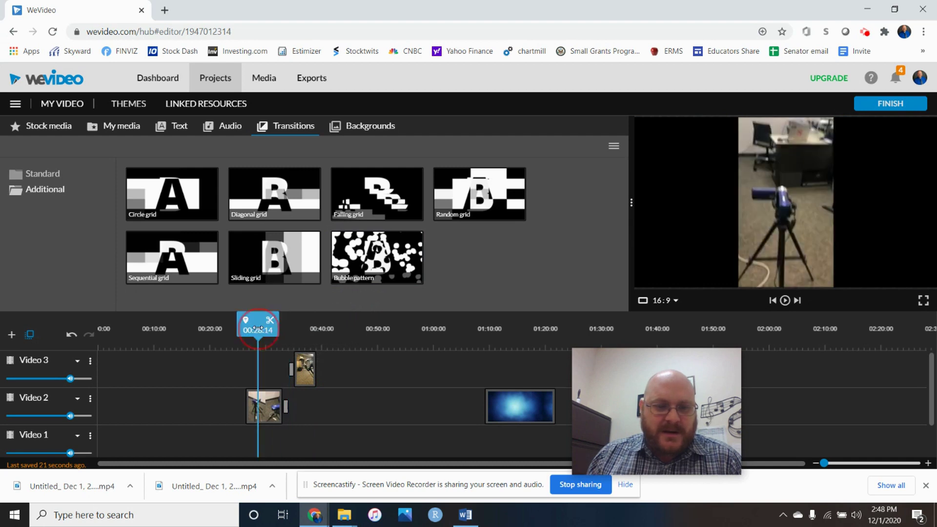
pyautogui.click(785, 301)
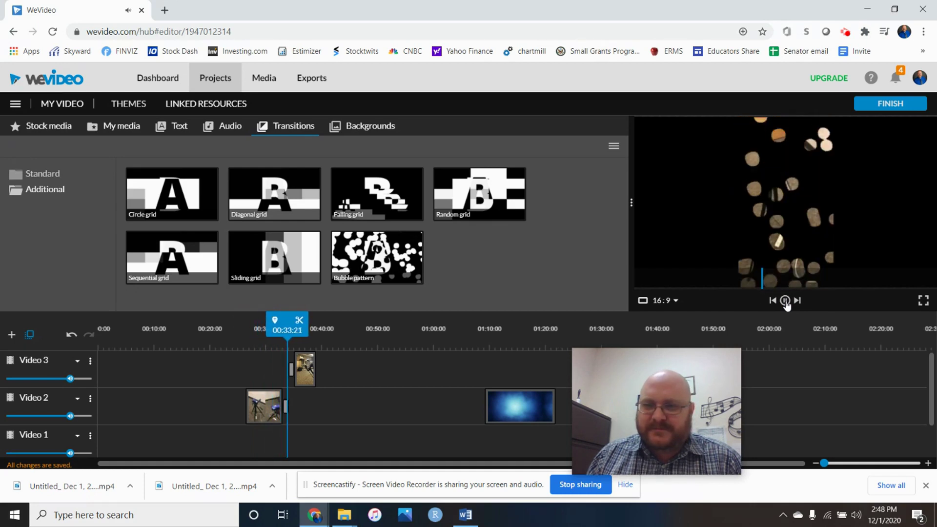
pyautogui.click(785, 301)
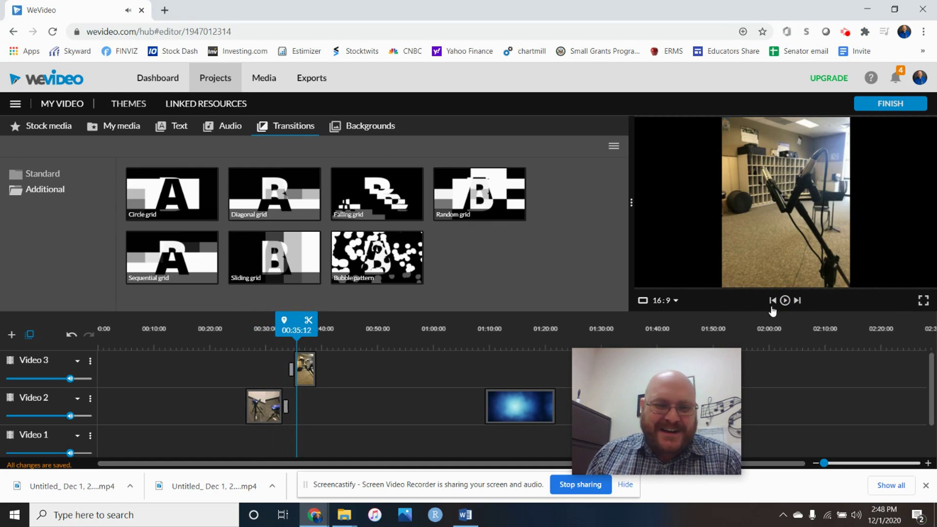
# Inspect the Bubble pattern transition's settings, and remove the transitions from the Video 2 clip and the Video 3 photo.
pyautogui.click(285, 407)
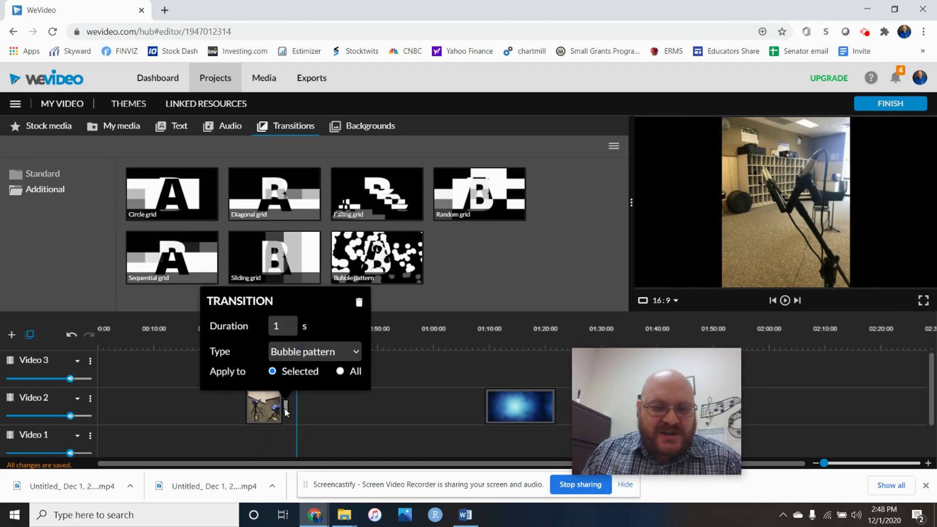
pyautogui.click(280, 328)
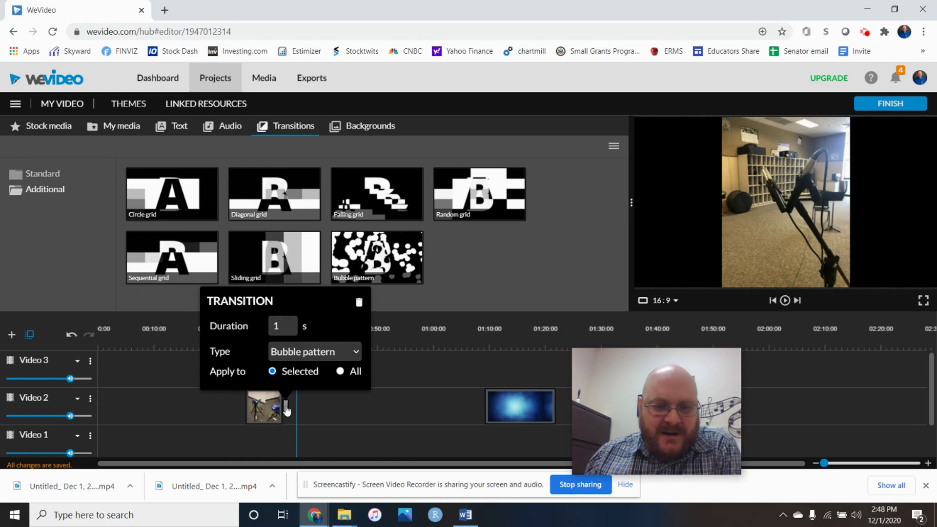
pyautogui.moveTo(288, 410); pyautogui.dragTo(291, 408)
pyautogui.click(291, 376)
pyautogui.click(292, 371)
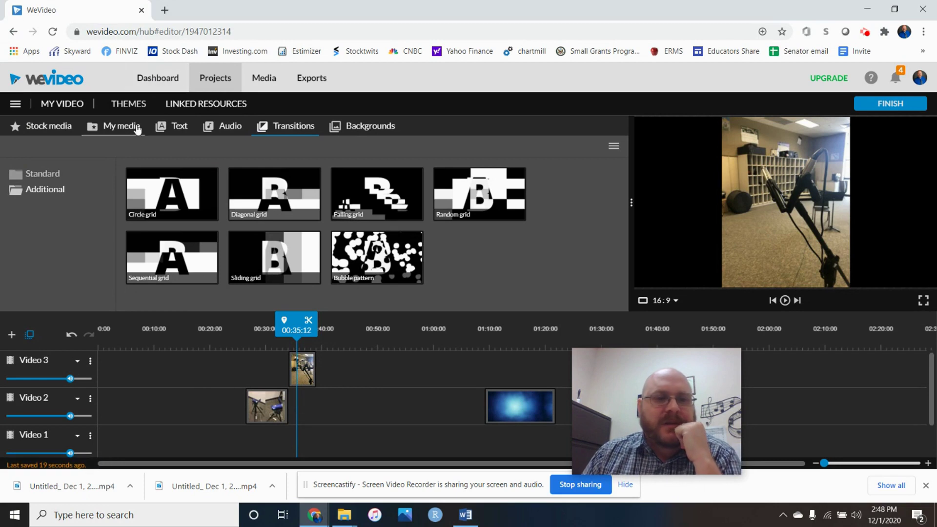
# Browse the text categories and place the Swing - Title motion text on Video 3 between the IMG_1296[1] photo and the Blue Smoke clip.
pyautogui.click(176, 127)
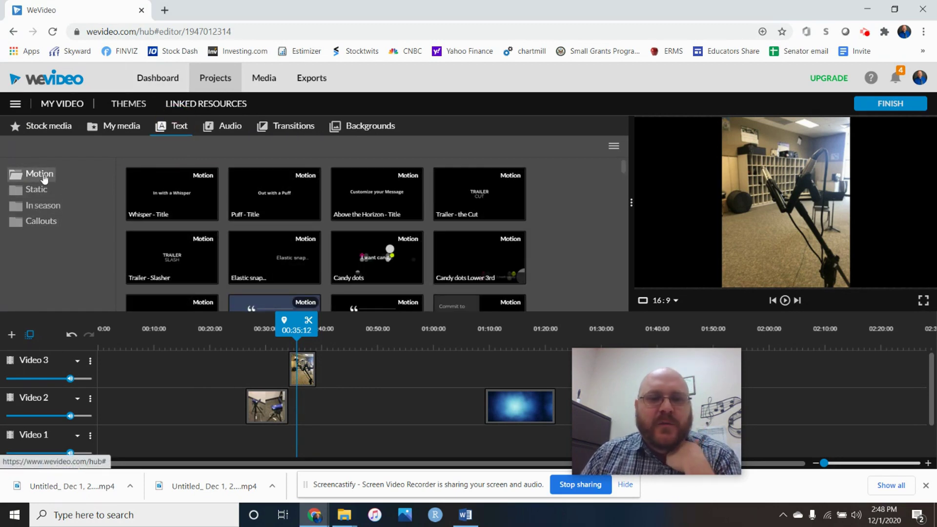
pyautogui.click(48, 205)
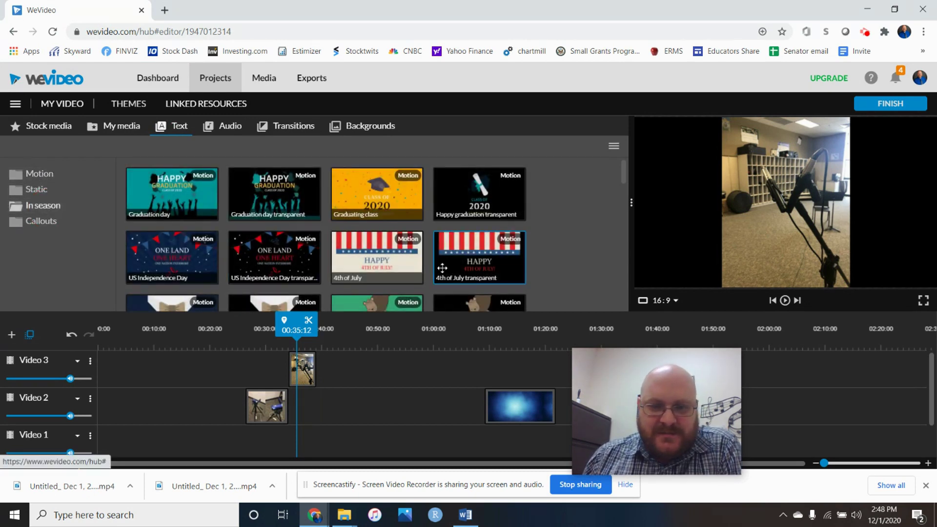
pyautogui.click(42, 222)
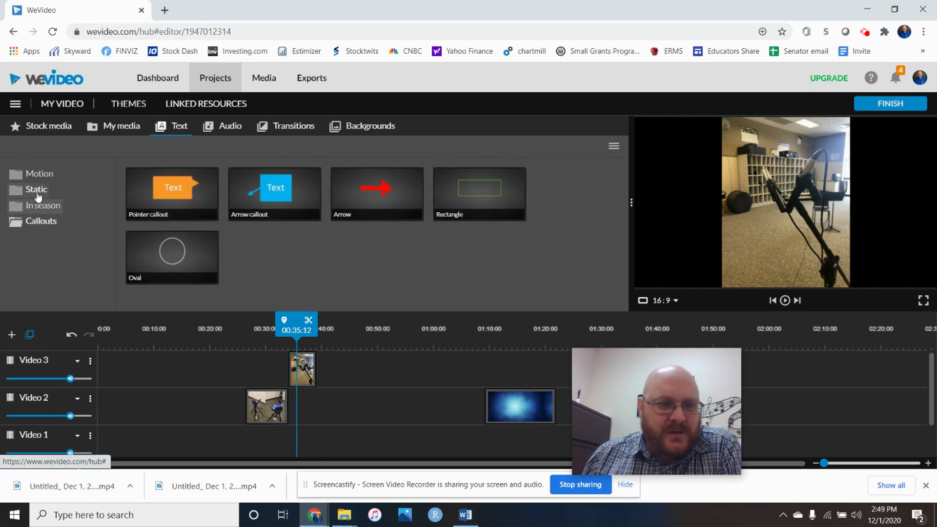
pyautogui.click(46, 176)
pyautogui.scroll(-2, 568, 252)
pyautogui.scroll(-6, 568, 252)
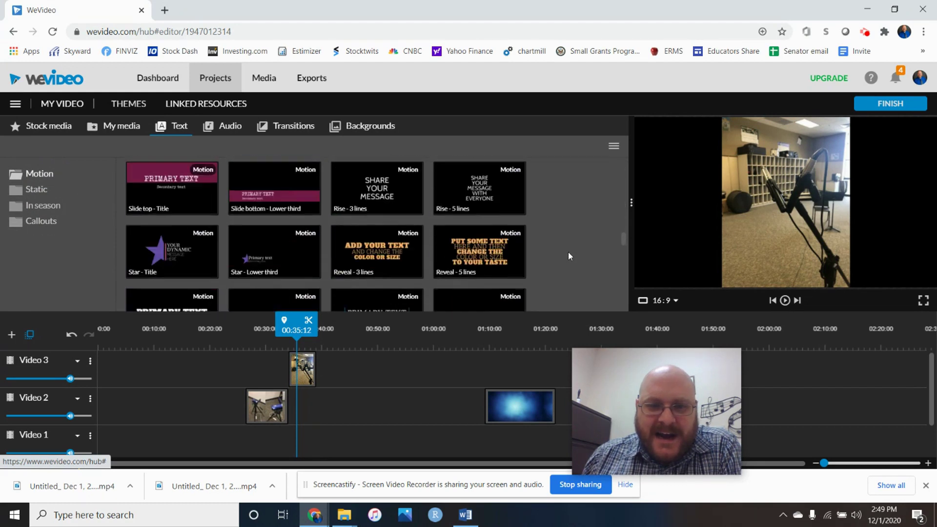
pyautogui.scroll(-5, 568, 252)
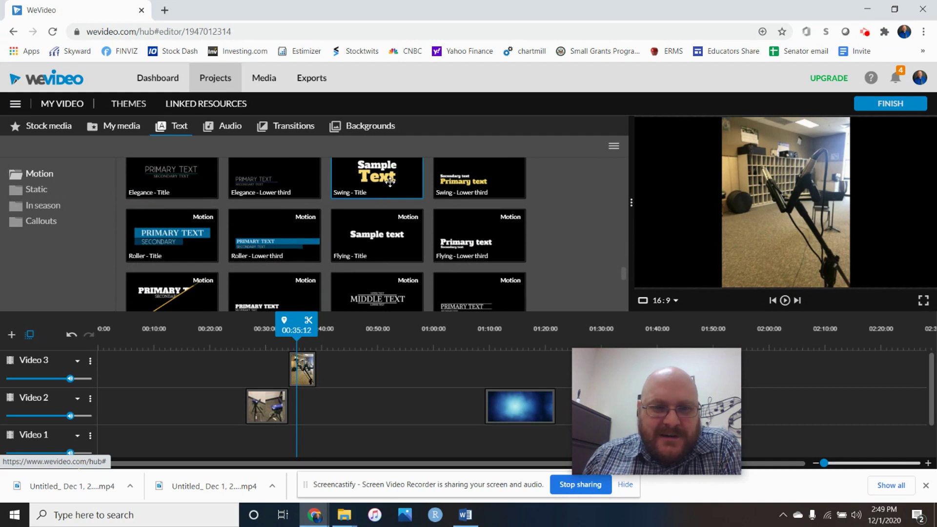
pyautogui.click(382, 178)
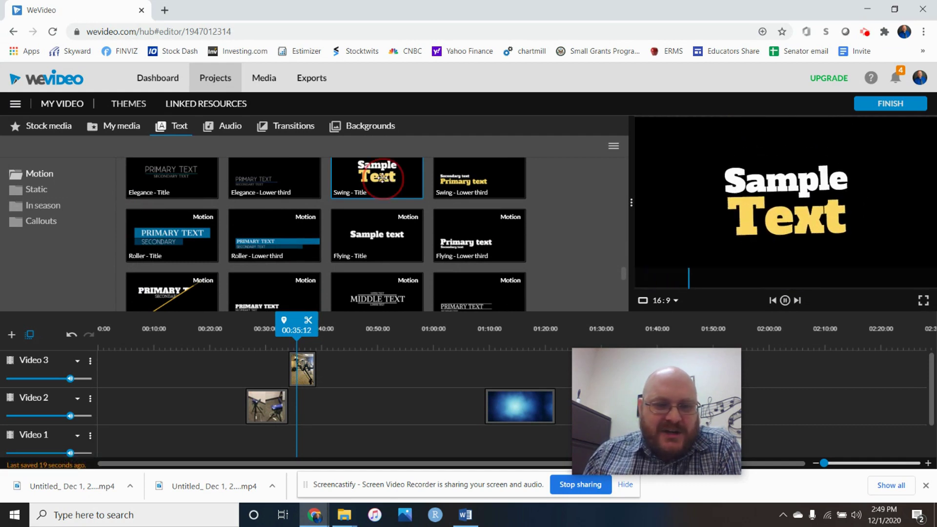
pyautogui.moveTo(382, 177); pyautogui.dragTo(484, 367)
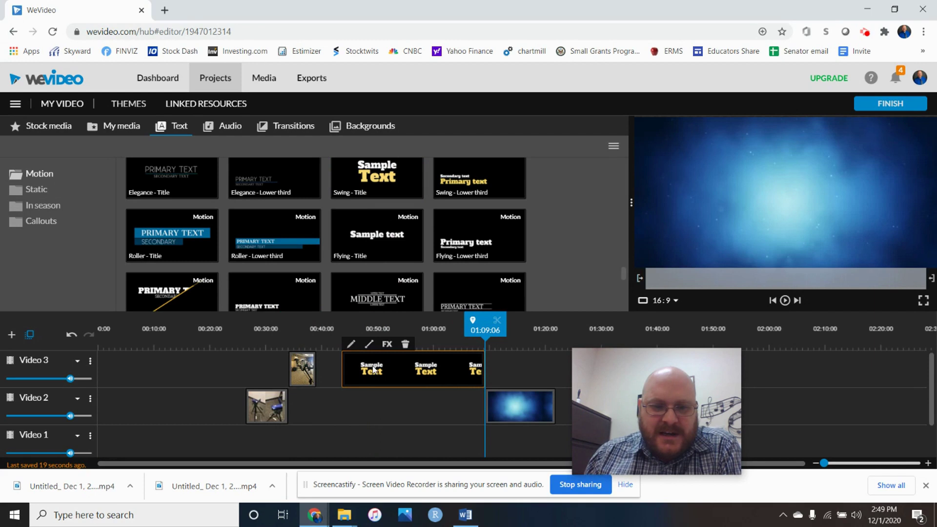
# Change the title's first line to "I am adding", save it, and play the sequence from 00:40:14.
pyautogui.click(351, 344)
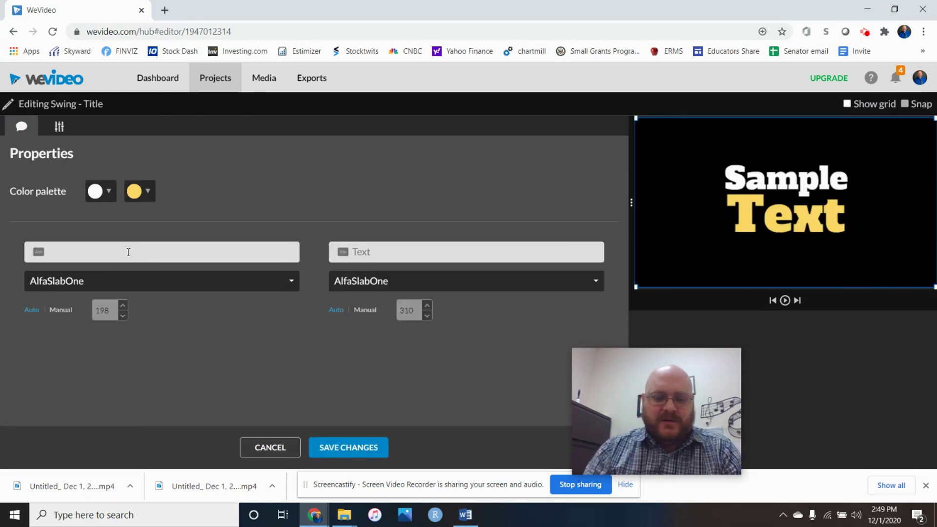
pyautogui.write('I a')
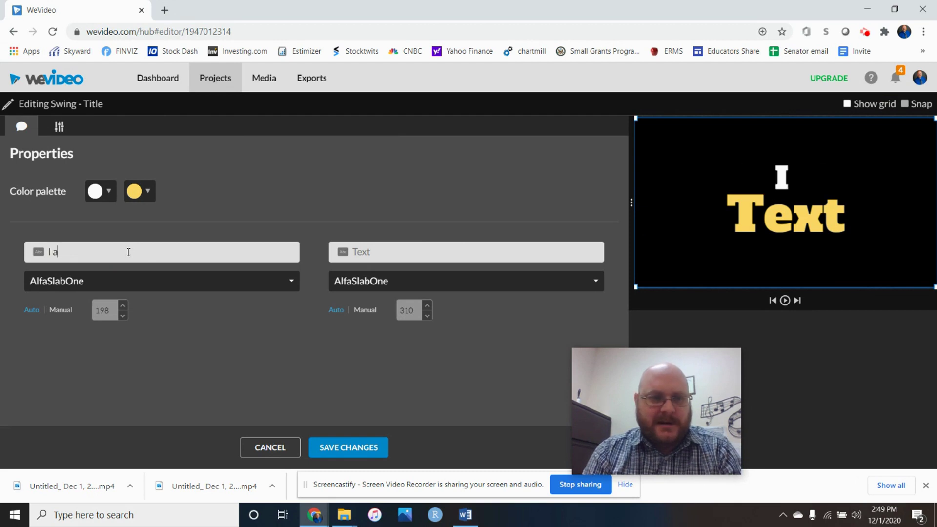
pyautogui.write('m adding')
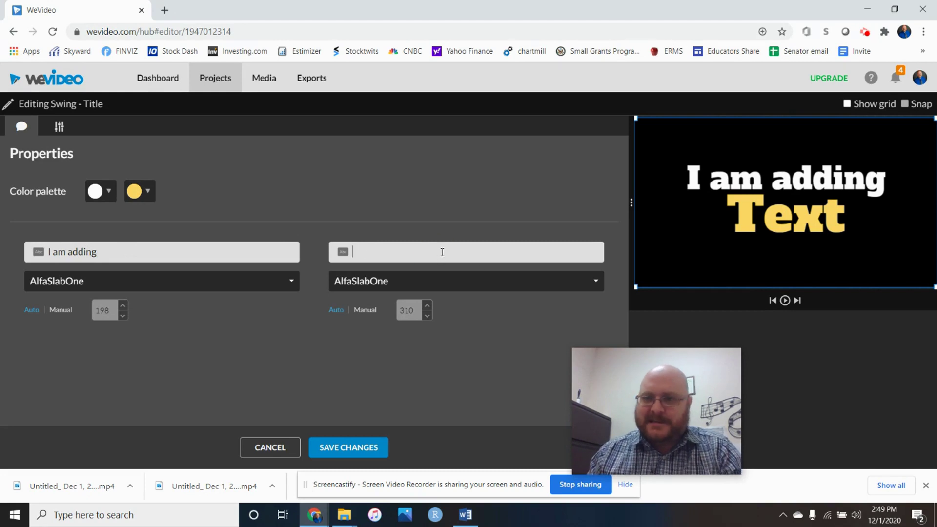
pyautogui.click(358, 449)
pyautogui.click(324, 339)
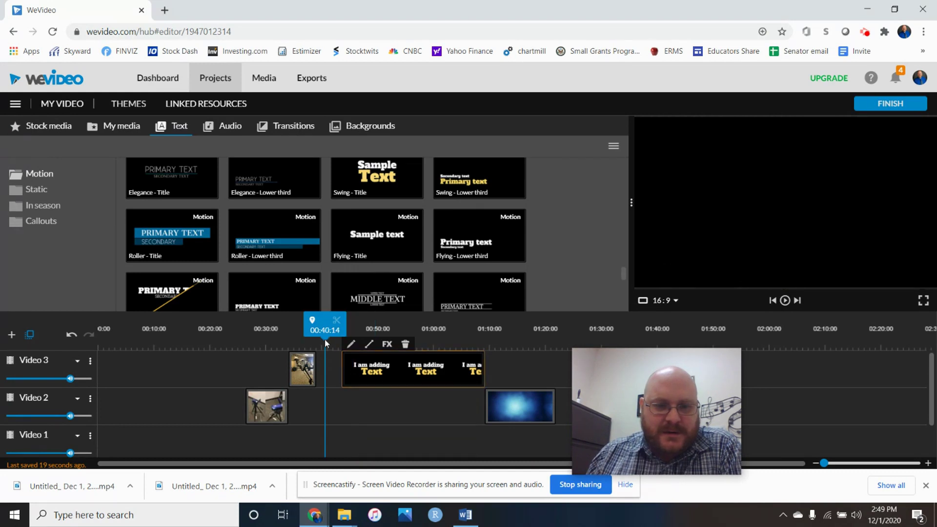
pyautogui.click(786, 300)
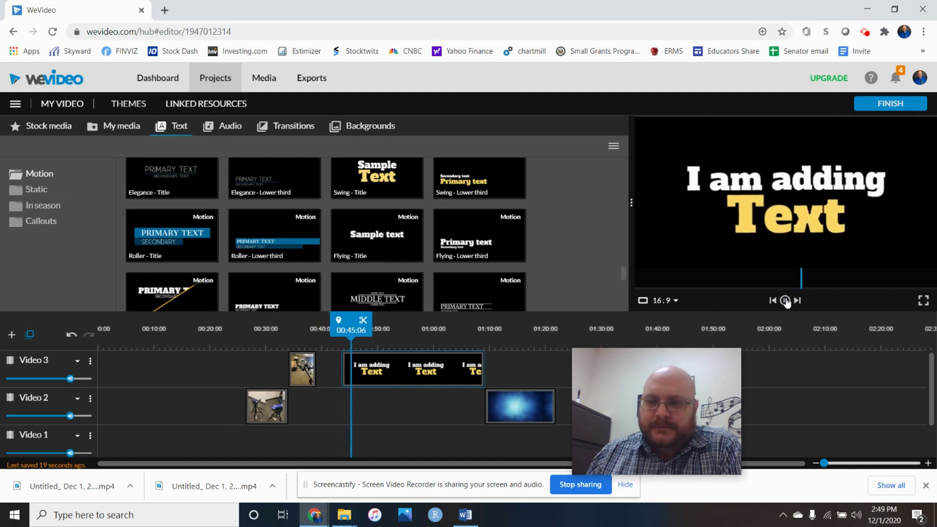
# Stop playback, shorten the "I am adding Text" title on Video 3 to end at about 00:46:10, and play on briefly from there.
pyautogui.click(784, 300)
pyautogui.click(475, 372)
pyautogui.moveTo(481, 372); pyautogui.dragTo(350, 382)
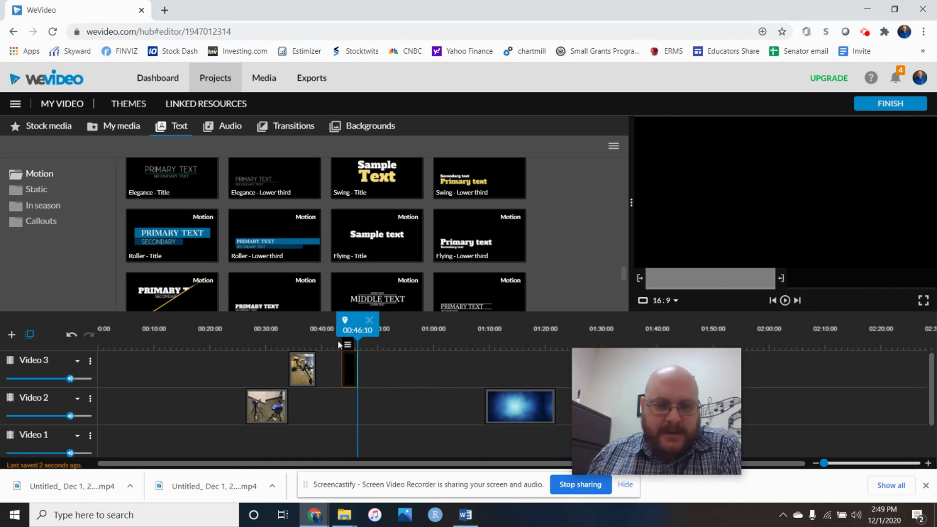
pyautogui.click(339, 346)
pyautogui.click(784, 301)
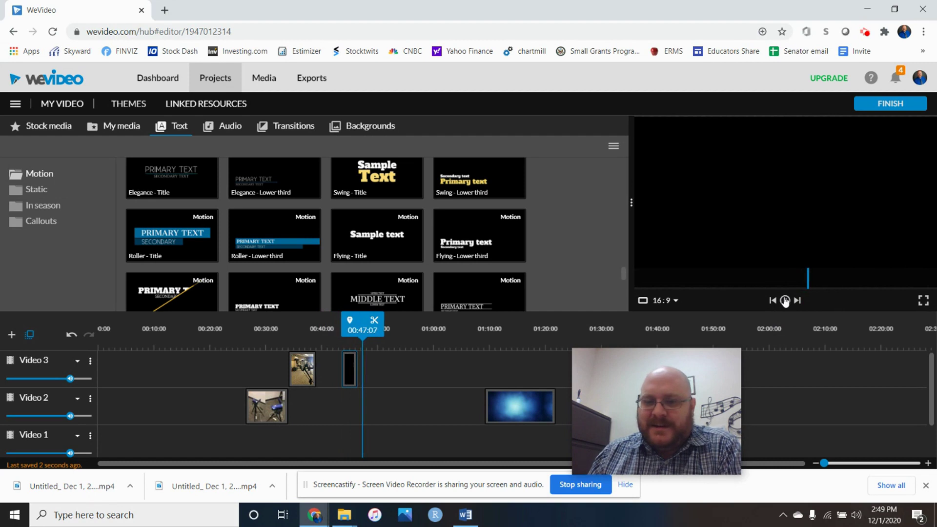
pyautogui.click(784, 301)
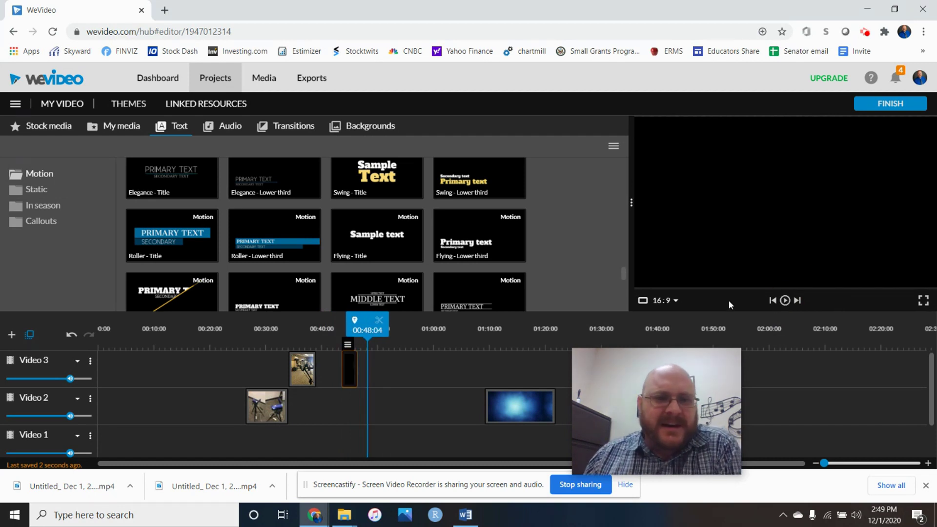
# Place the Puff - Title motion text on Video 3 above the Video 2 camera clip and extend it to the start of the neighbouring photo.
pyautogui.scroll(-5, 509, 239)
pyautogui.scroll(-8, 509, 239)
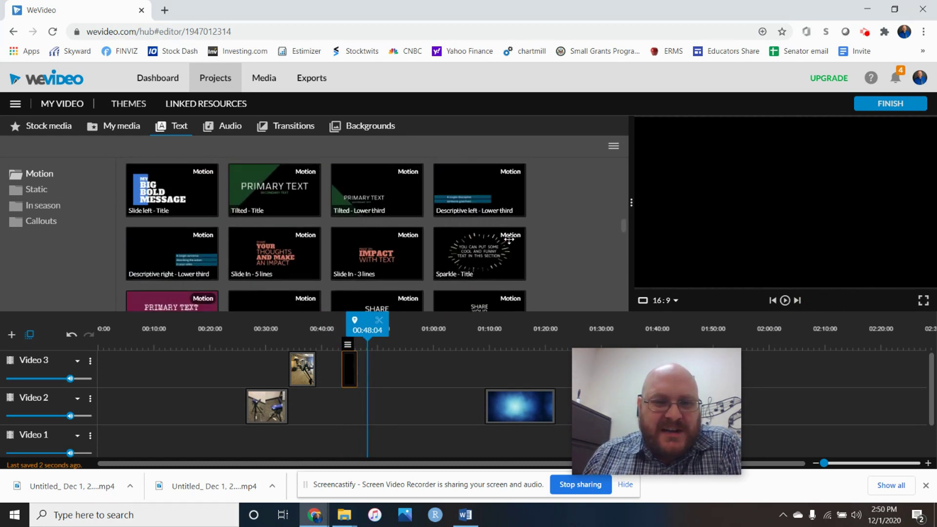
pyautogui.scroll(-8, 509, 242)
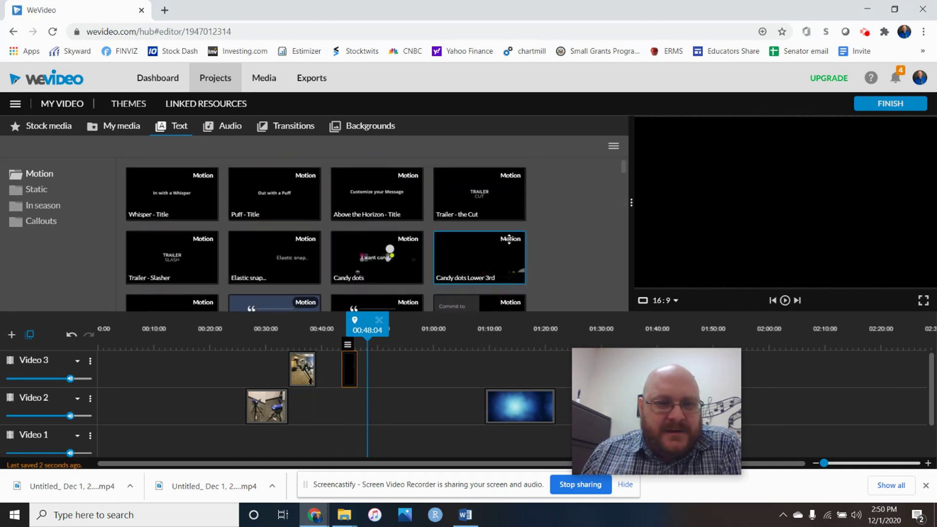
pyautogui.click(278, 205)
pyautogui.moveTo(274, 216); pyautogui.dragTo(265, 379)
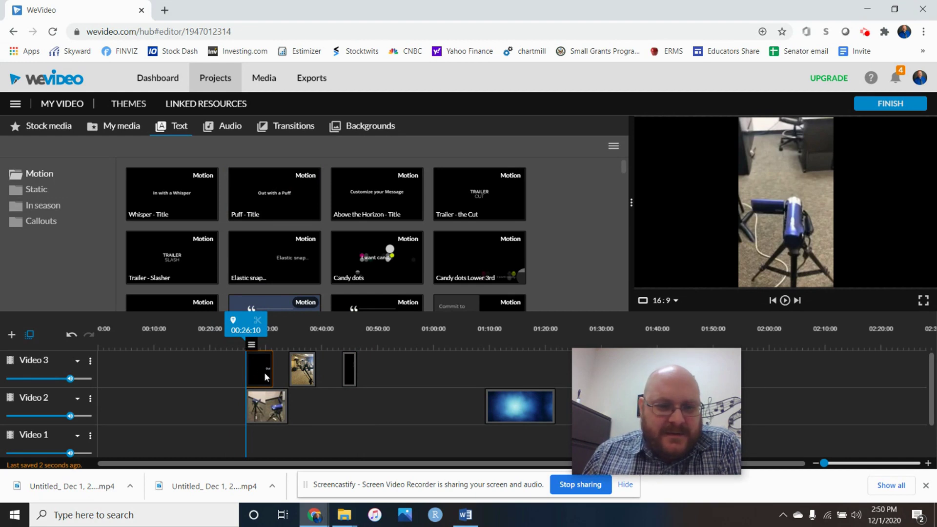
pyautogui.moveTo(271, 369); pyautogui.dragTo(287, 368)
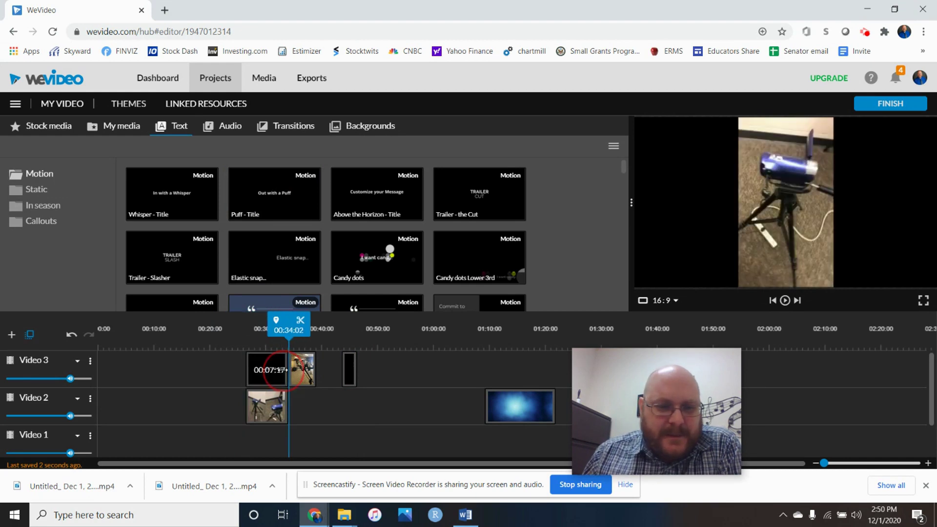
# Change the Puff - Title text to "Hello" and save the changes.
pyautogui.doubleClick(259, 367)
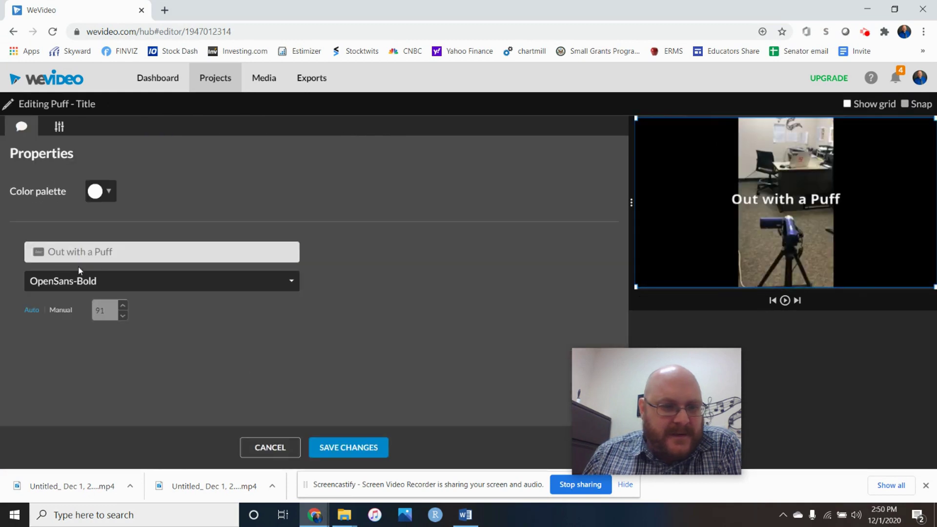
pyautogui.click(142, 253)
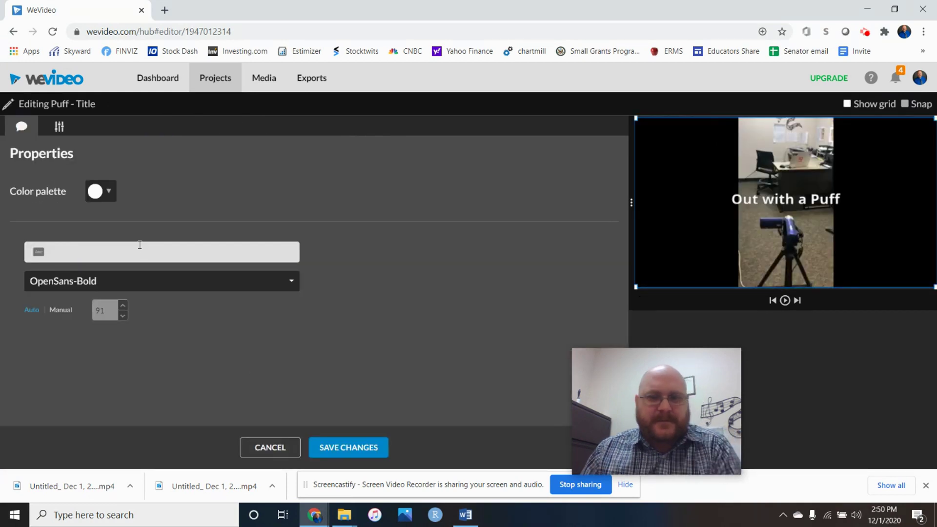
pyautogui.write('Hello')
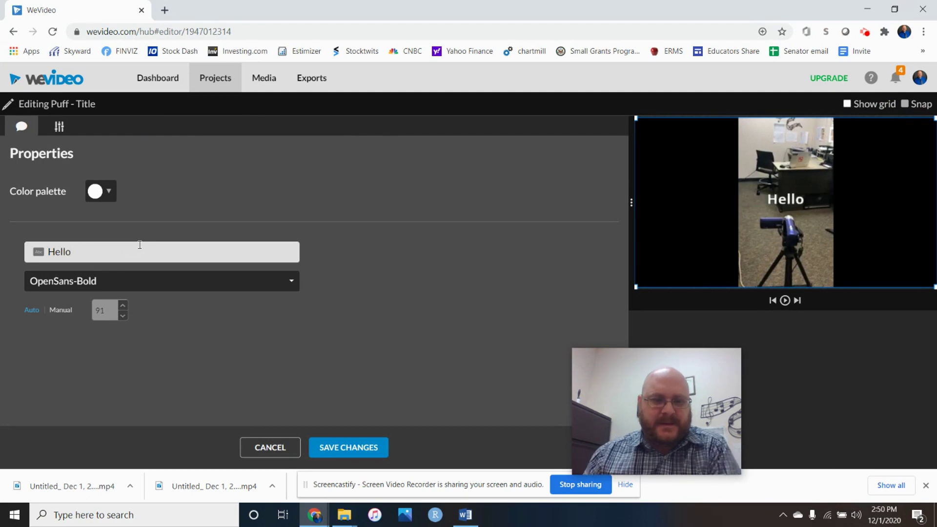
pyautogui.click(355, 452)
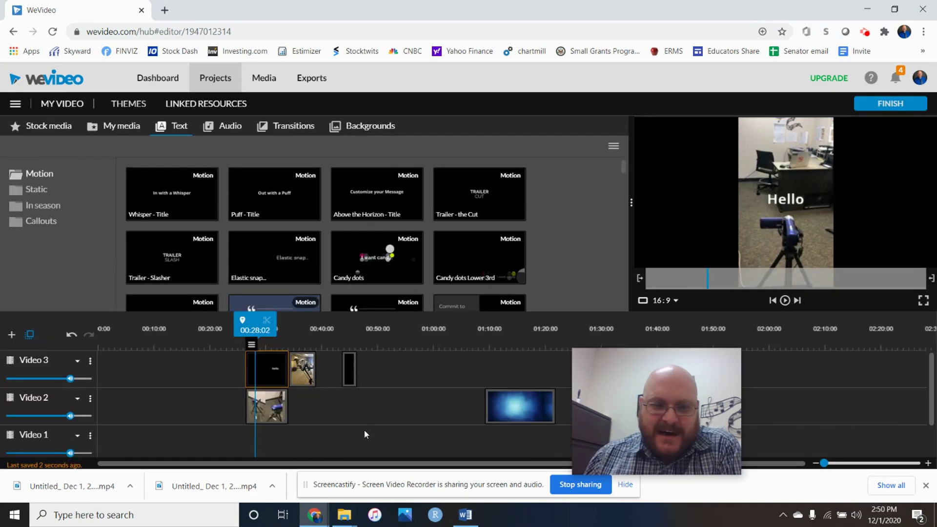
# Play the camera clip with its title overlay from 00:26:10 to check the text animation.
pyautogui.moveTo(261, 358); pyautogui.dragTo(271, 380)
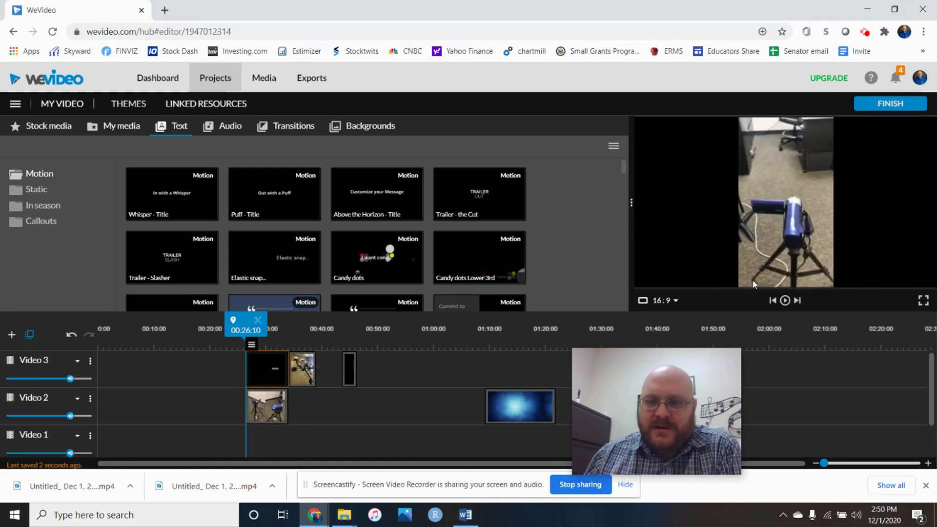
pyautogui.click(785, 301)
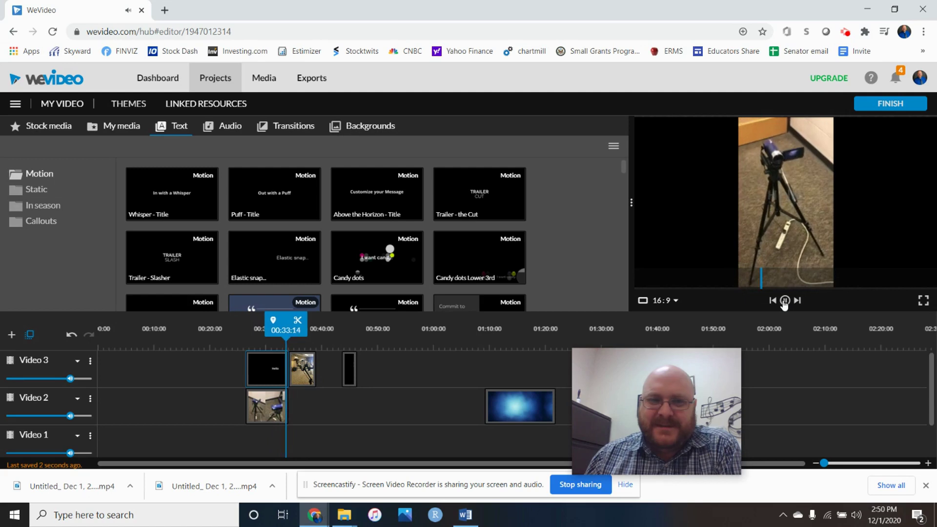
pyautogui.click(784, 300)
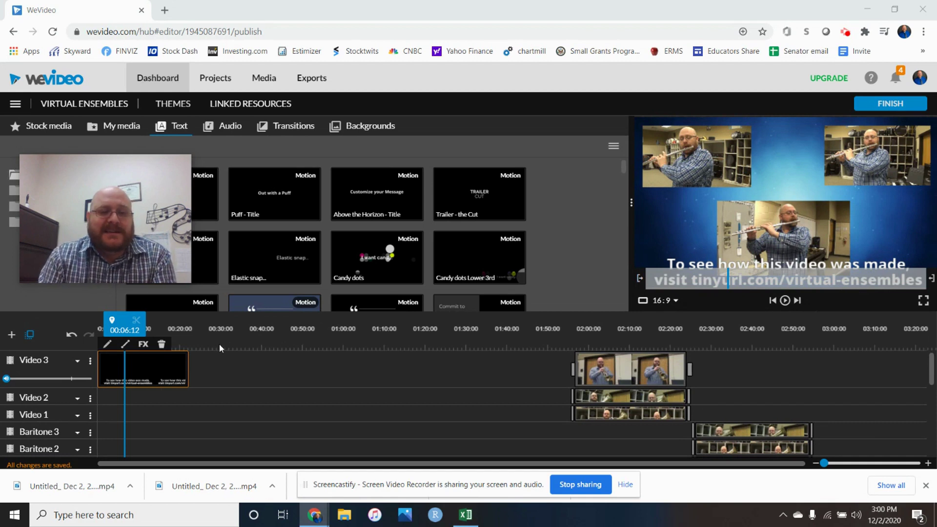
# Finish the Virtual Ensembles project, compare the thumbnails and choose the plain blue background, and export the video in Full HD 1920x1080.
pyautogui.click(854, 107)
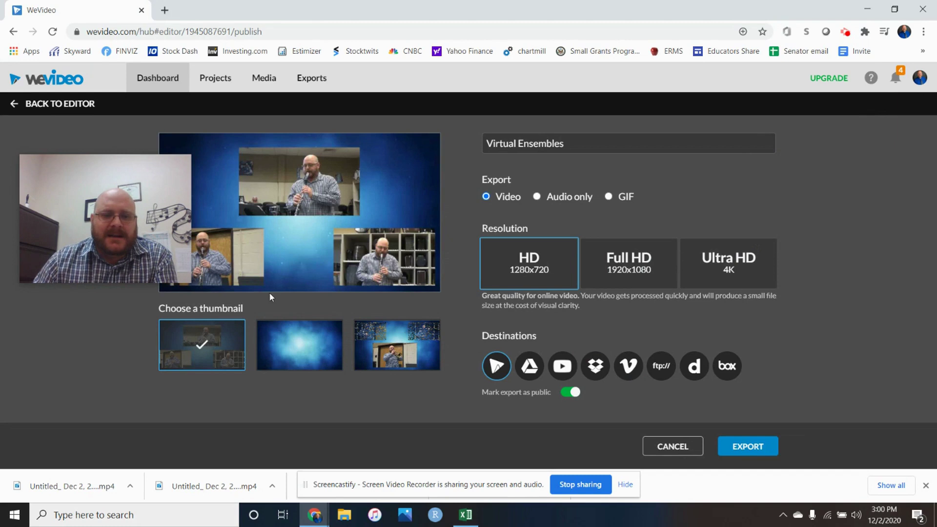
pyautogui.click(294, 349)
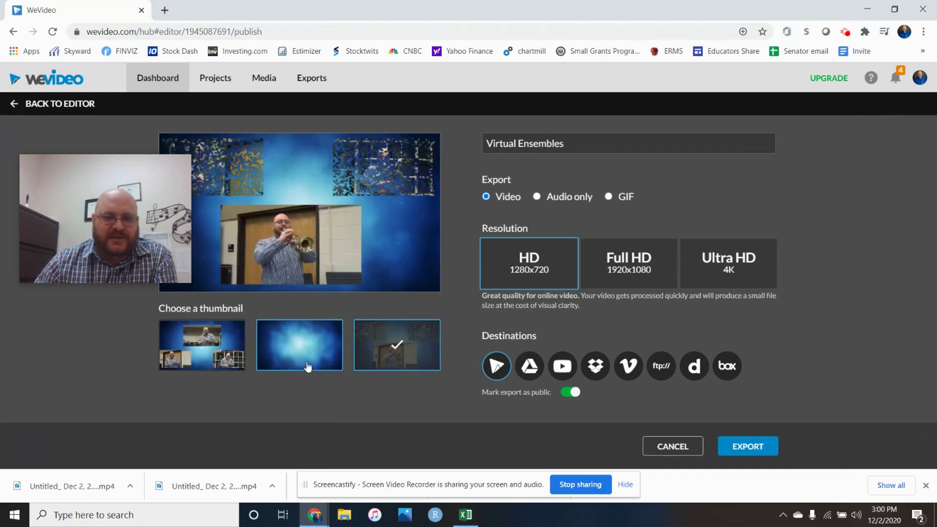
pyautogui.click(231, 360)
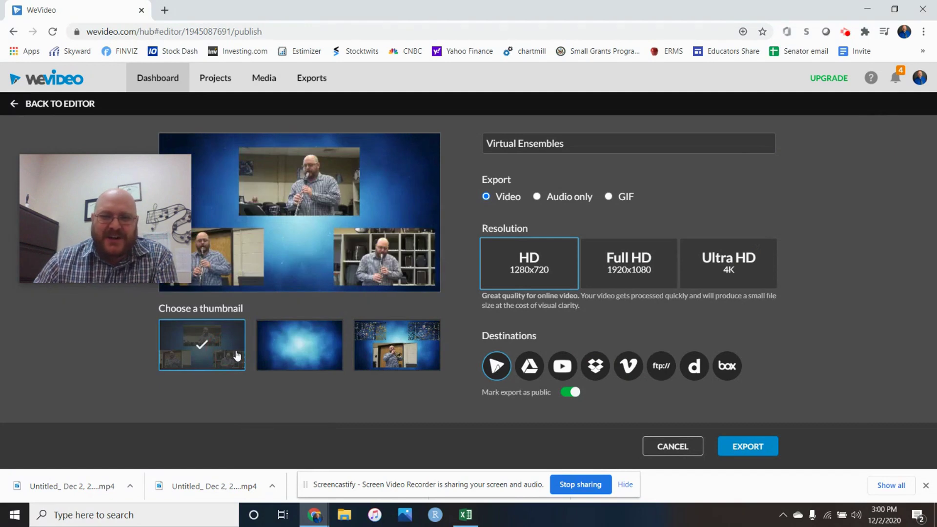
pyautogui.click(398, 349)
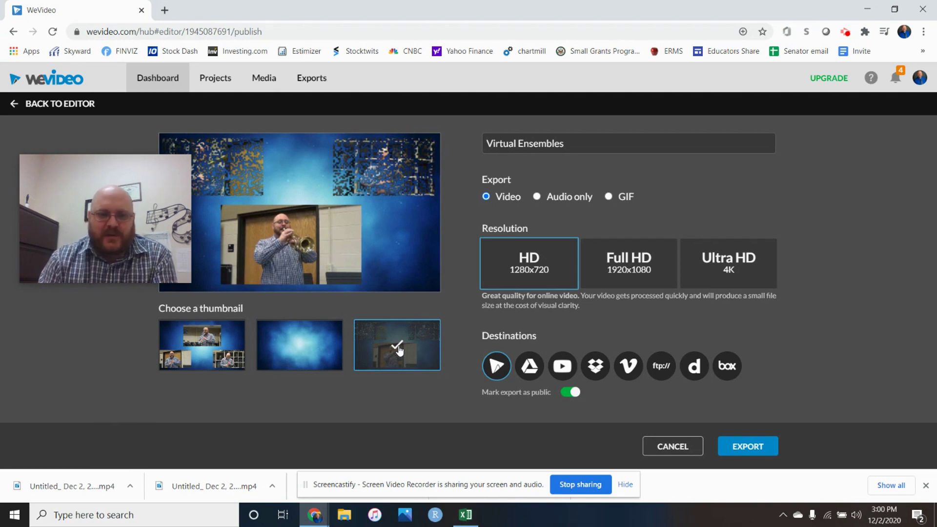
pyautogui.click(285, 349)
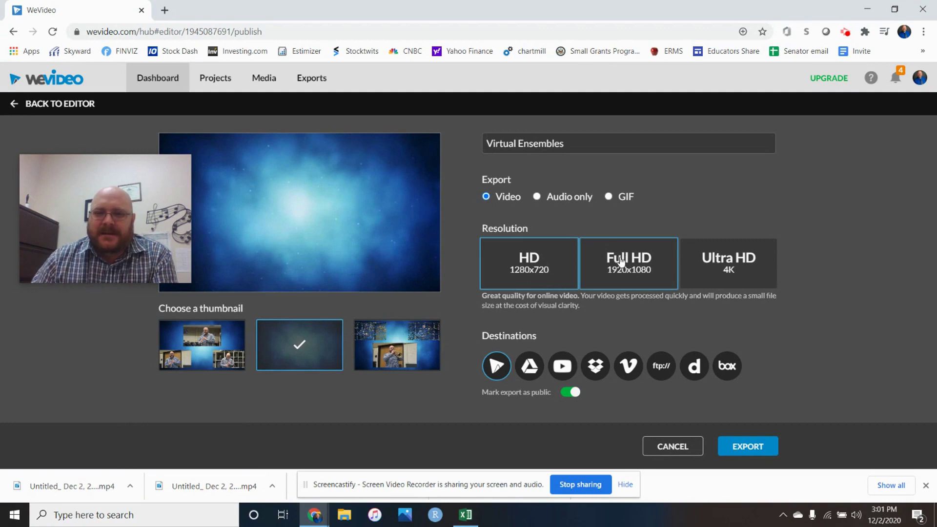
pyautogui.click(646, 267)
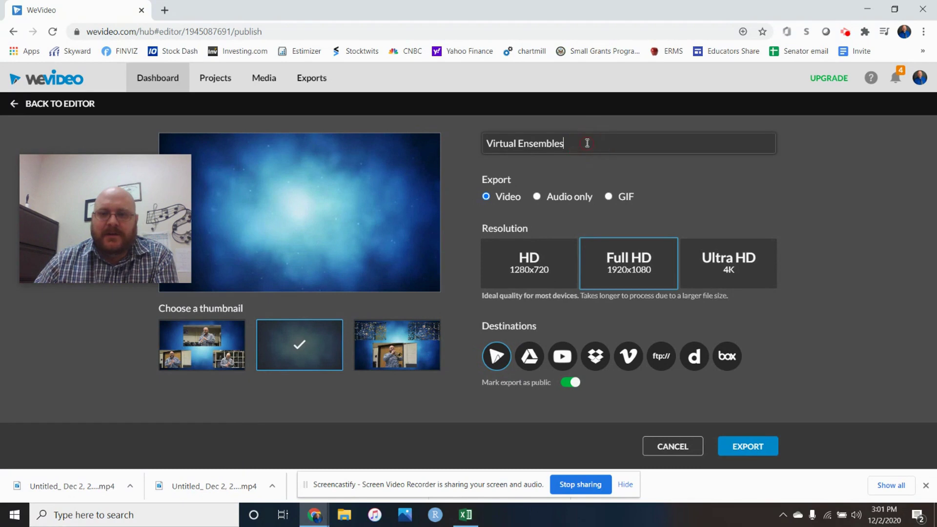
pyautogui.click(750, 448)
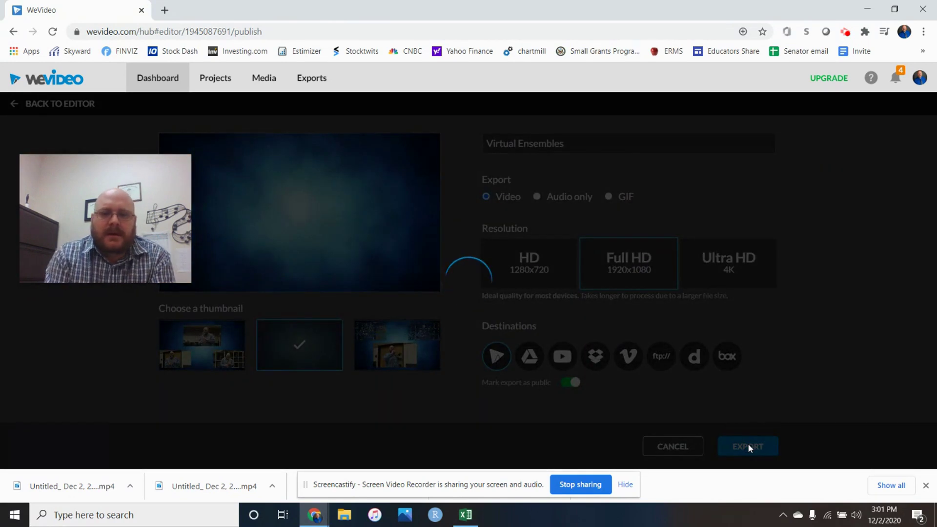